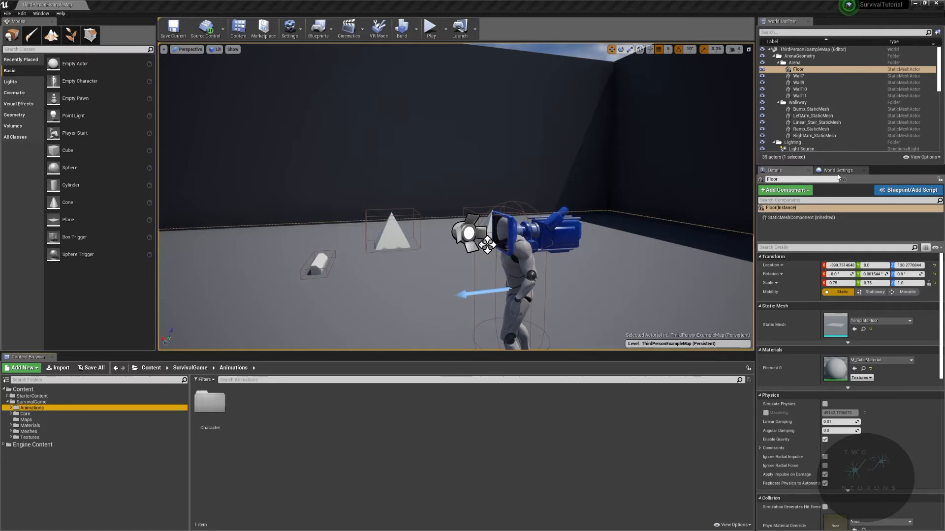
{"action": "right_click_drag", "start_coordinate": [487, 246], "coordinate": [812, 243]}
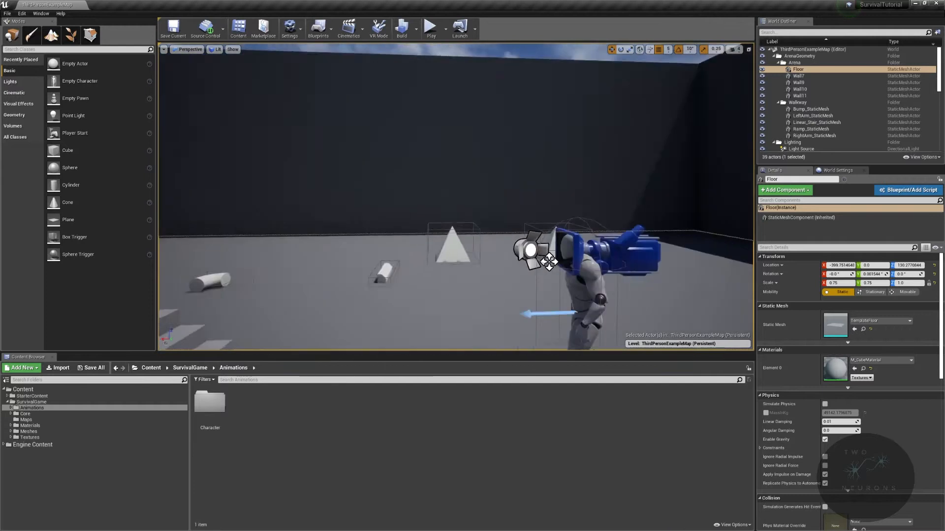
{"action": "right_click_drag", "start_coordinate": [456, 197], "coordinate": [542, 197]}
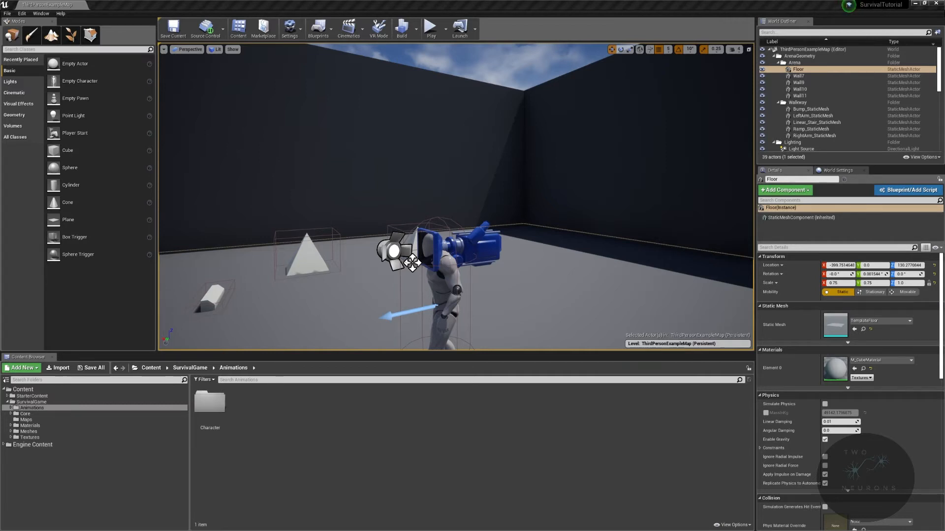
- Create a folder named Water inside SurvivalGame's Materials folder and open it
{"action": "left_click", "coordinate": [190, 368]}
{"action": "double_click", "coordinate": [321, 403]}
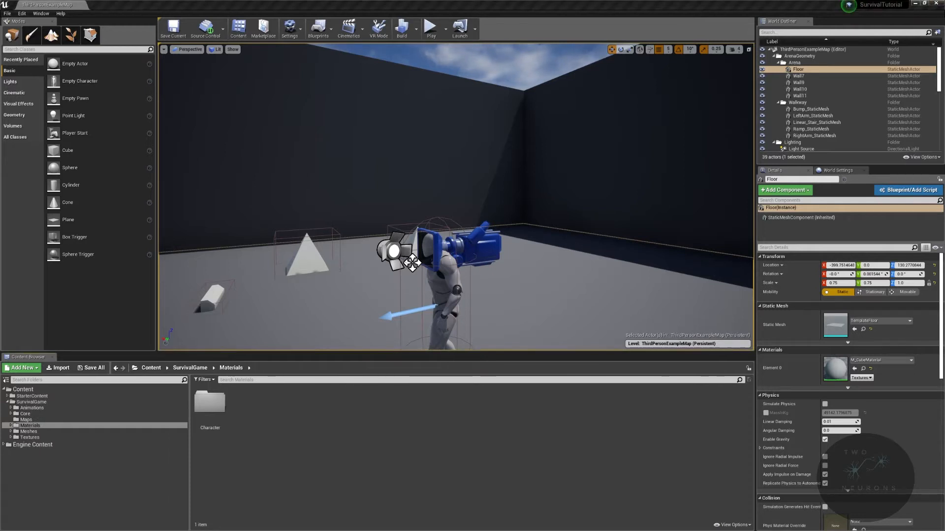
{"action": "right_click", "coordinate": [444, 462]}
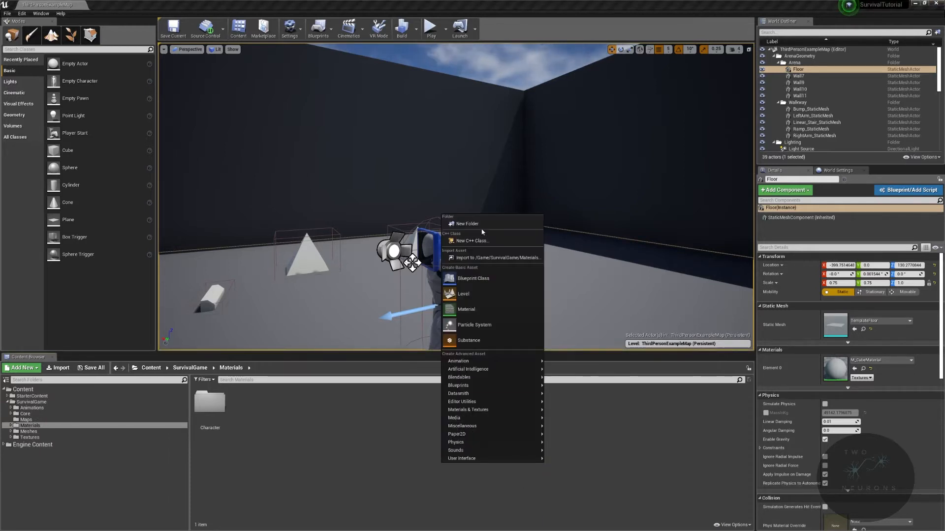
{"action": "left_click", "coordinate": [482, 224]}
{"action": "type", "text": "Water"}
{"action": "key", "text": "Return"}
{"action": "key", "text": "Return"}
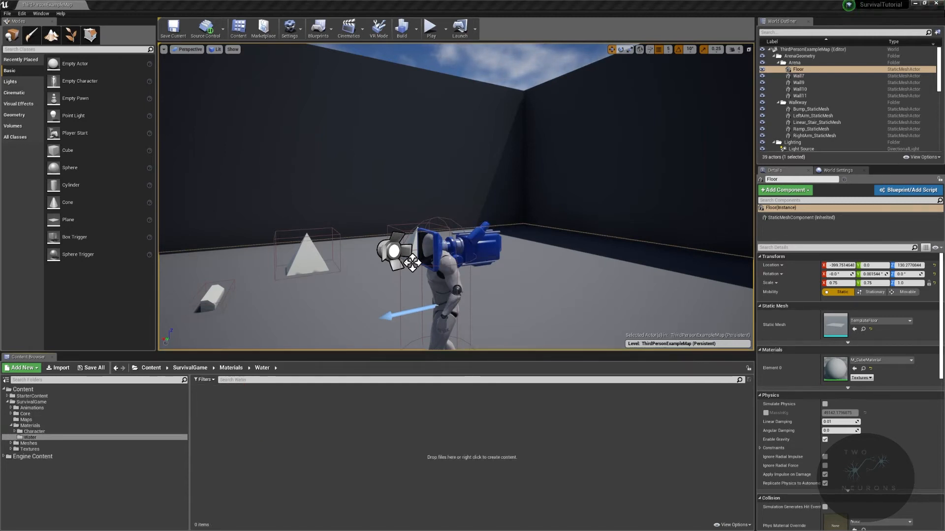
- Create a material named M_Water in the Water folder and open it for editing
{"action": "right_click", "coordinate": [416, 463]}
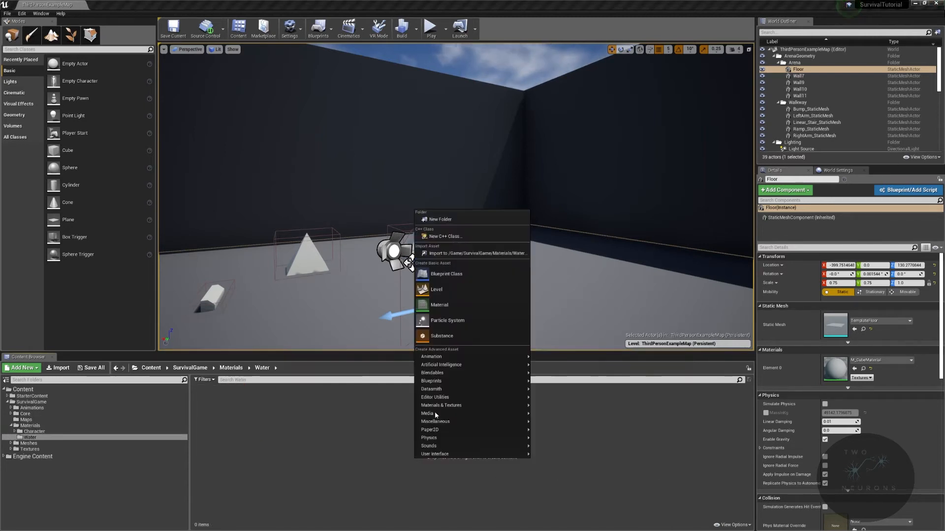
{"action": "left_click", "coordinate": [452, 306]}
{"action": "type", "text": "M_"}
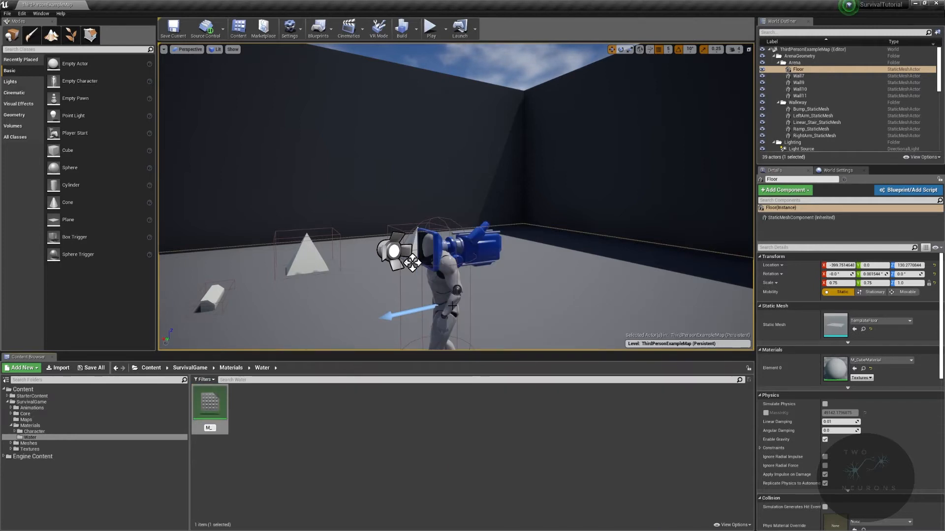
{"action": "type", "text": "Water"}
{"action": "key", "text": "Return"}
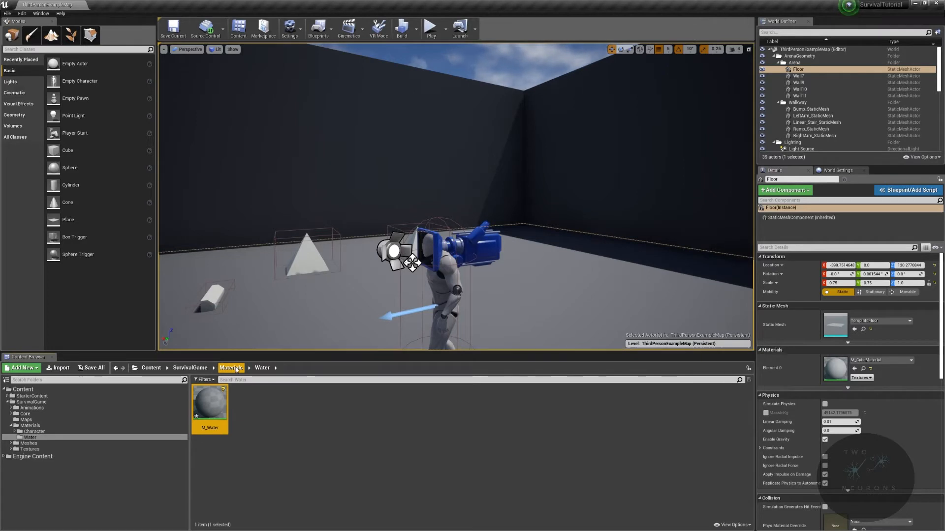
{"action": "left_click", "coordinate": [280, 421]}
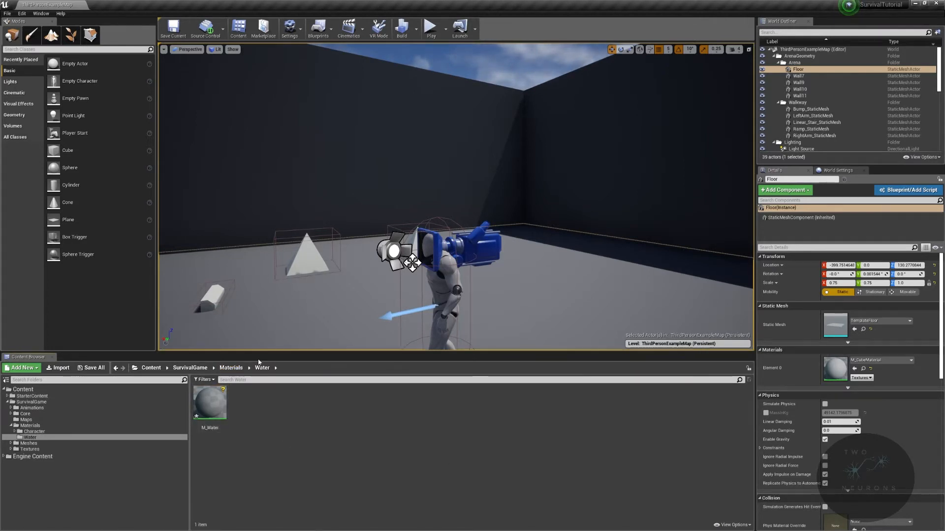
{"action": "double_click", "coordinate": [210, 403]}
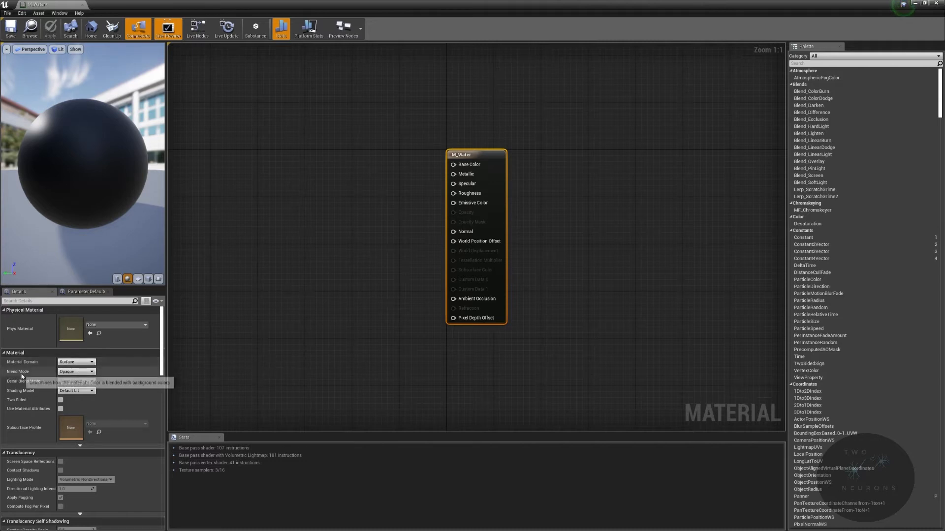
- Set the M_Water material's blend mode to Translucent and make it two-sided
{"action": "left_click", "coordinate": [74, 371]}
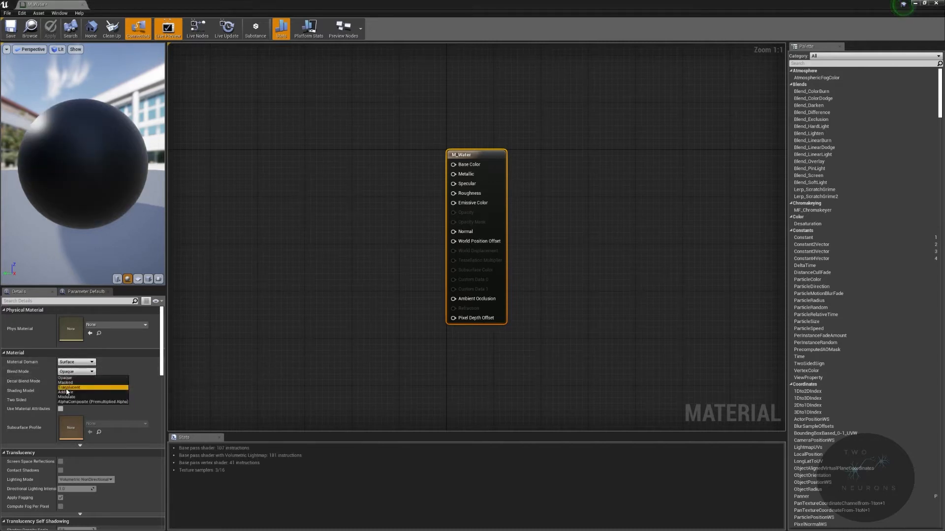
{"action": "left_click", "coordinate": [68, 388]}
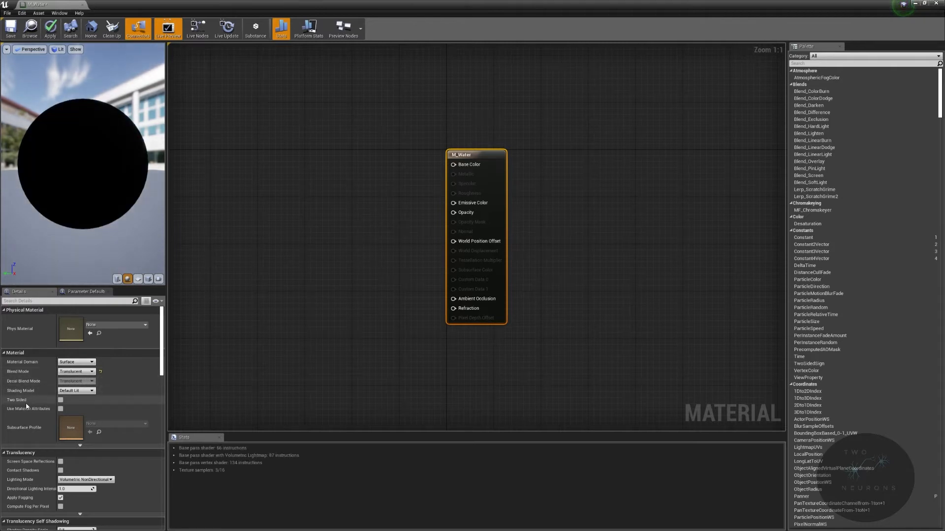
{"action": "left_click", "coordinate": [60, 400]}
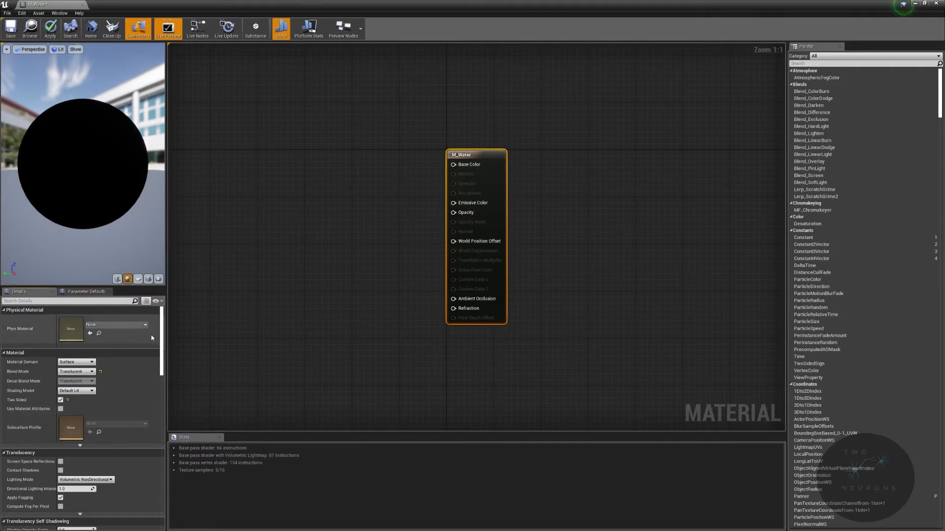
- Set the material's translucency lighting mode to Surface TranslucencyVolume
{"action": "left_click_drag", "start_coordinate": [161, 331], "coordinate": [160, 353]}
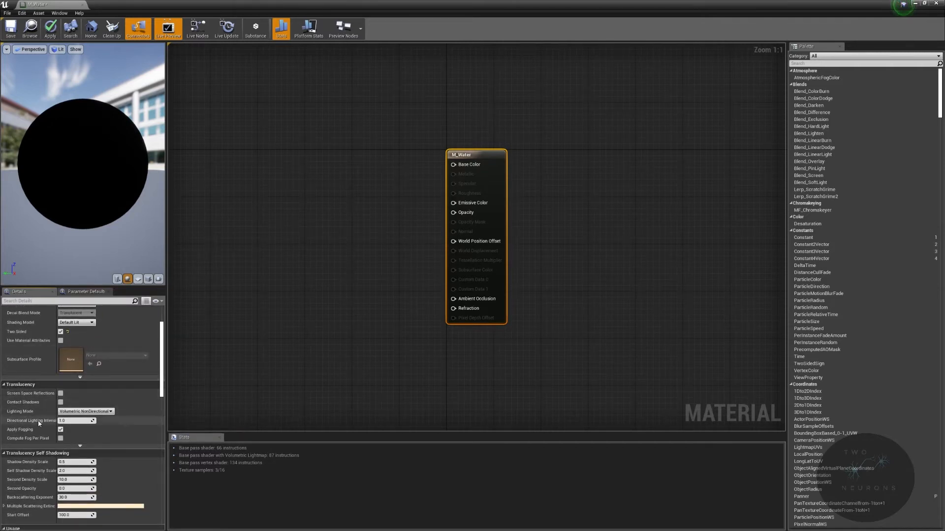
{"action": "left_click", "coordinate": [100, 412]}
{"action": "left_click", "coordinate": [84, 437]}
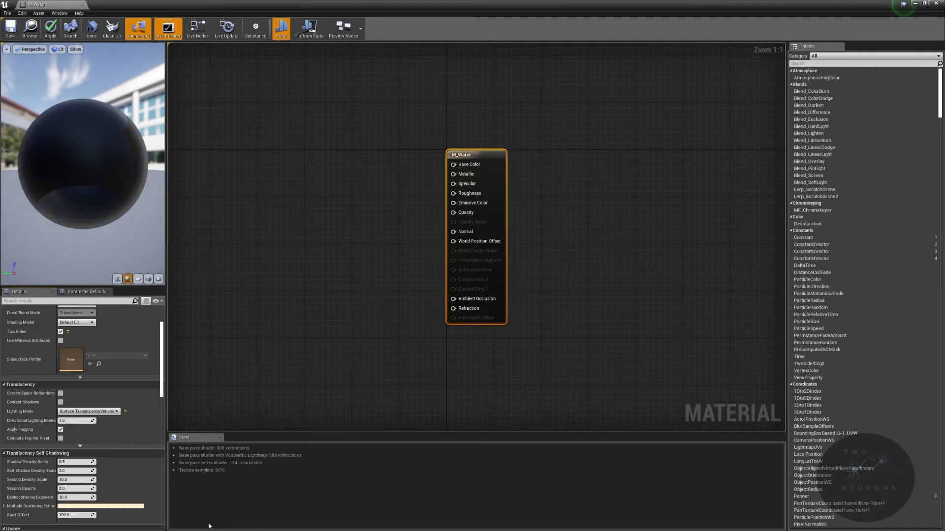
- Enable the Used with Static Lighting usage option for the water material
{"action": "scroll", "coordinate": [106, 463], "scroll_direction": "down", "scroll_amount": 5}
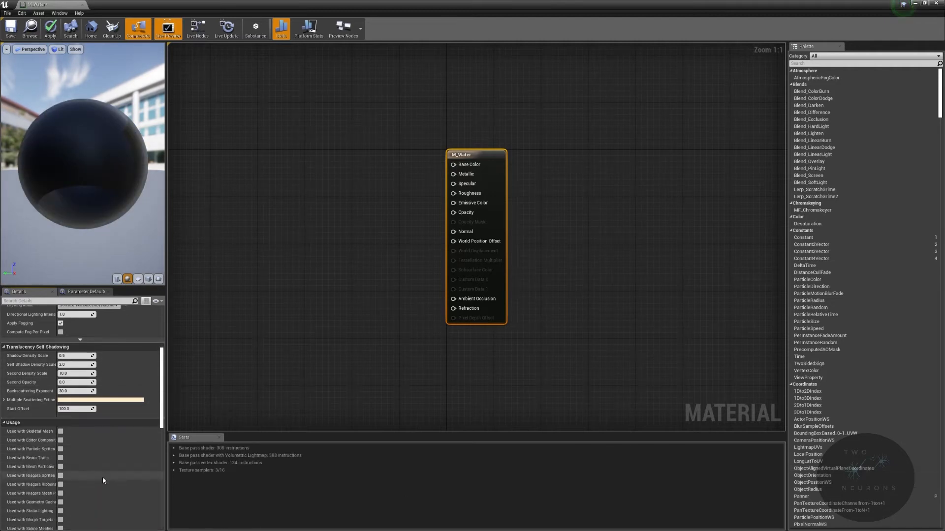
{"action": "scroll", "coordinate": [96, 495], "scroll_direction": "down", "scroll_amount": 1}
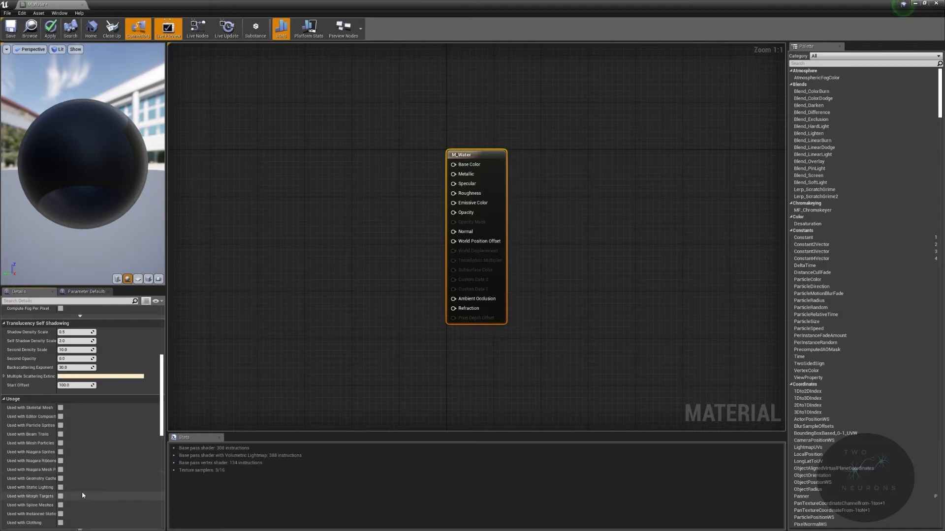
{"action": "left_click", "coordinate": [60, 487]}
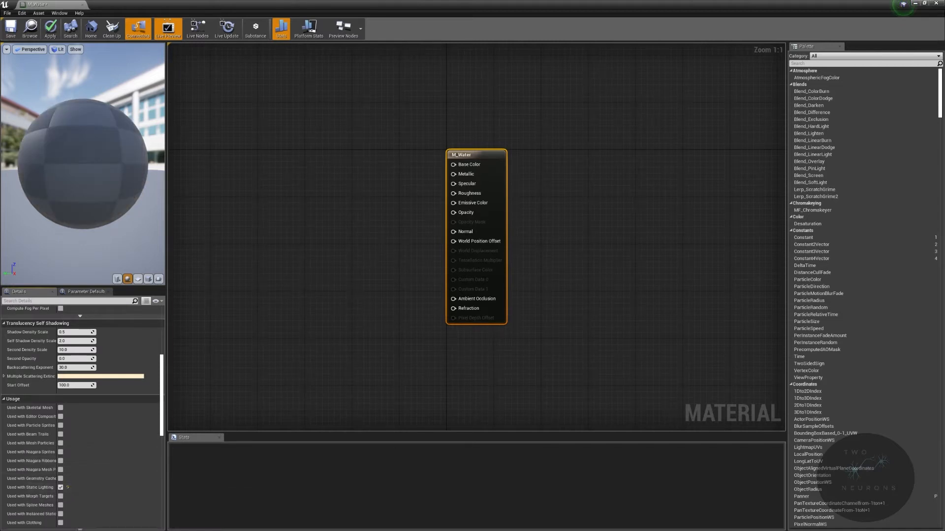
- Change the material's refraction mode to Pixel Normal Offset
{"action": "scroll", "coordinate": [97, 418], "scroll_direction": "down", "scroll_amount": 8}
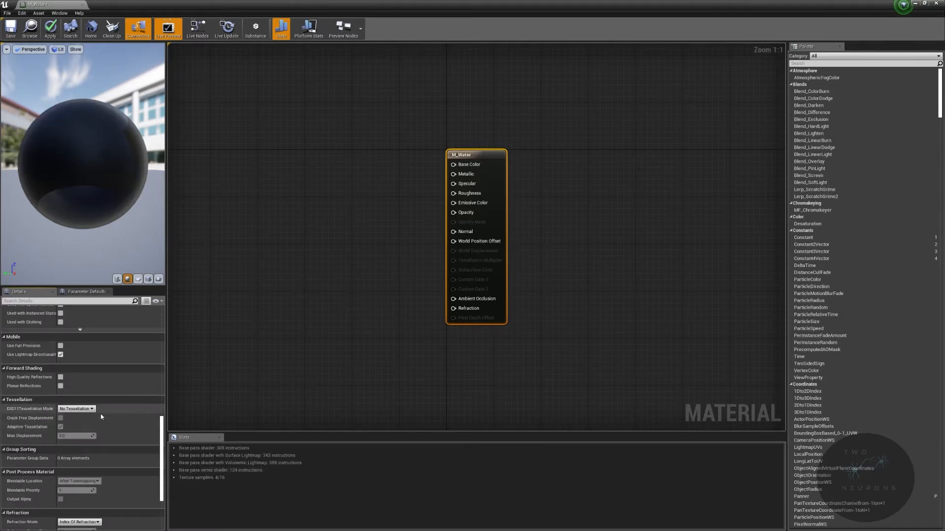
{"action": "scroll", "coordinate": [120, 471], "scroll_direction": "down", "scroll_amount": 3}
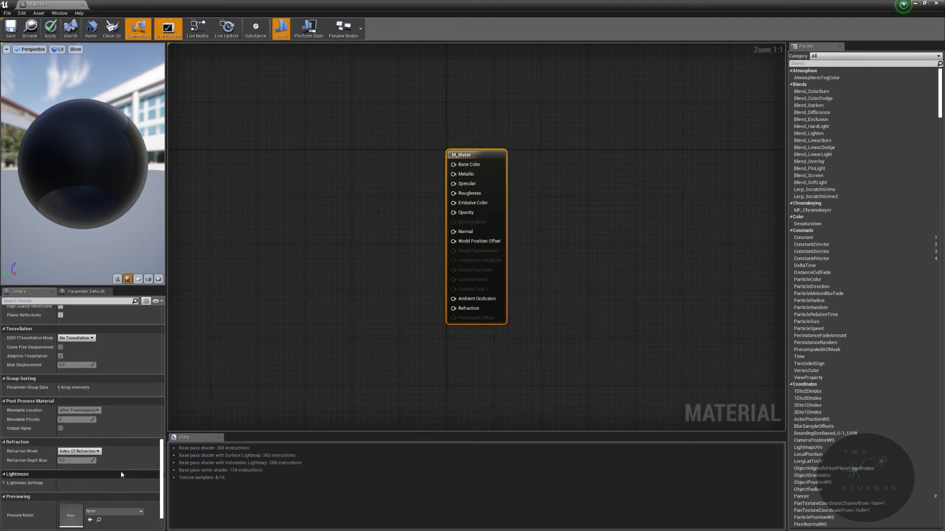
{"action": "scroll", "coordinate": [2, 439], "scroll_direction": "down", "scroll_amount": 1}
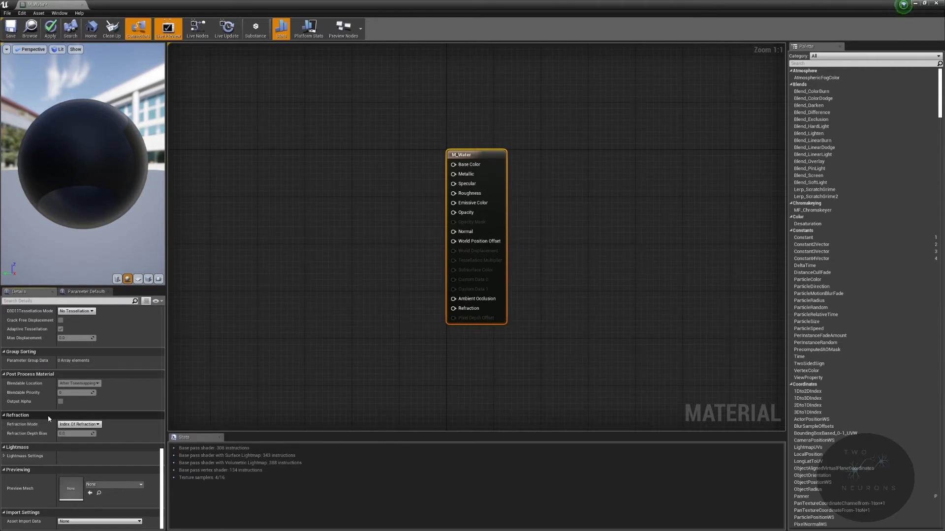
{"action": "left_click", "coordinate": [86, 425]}
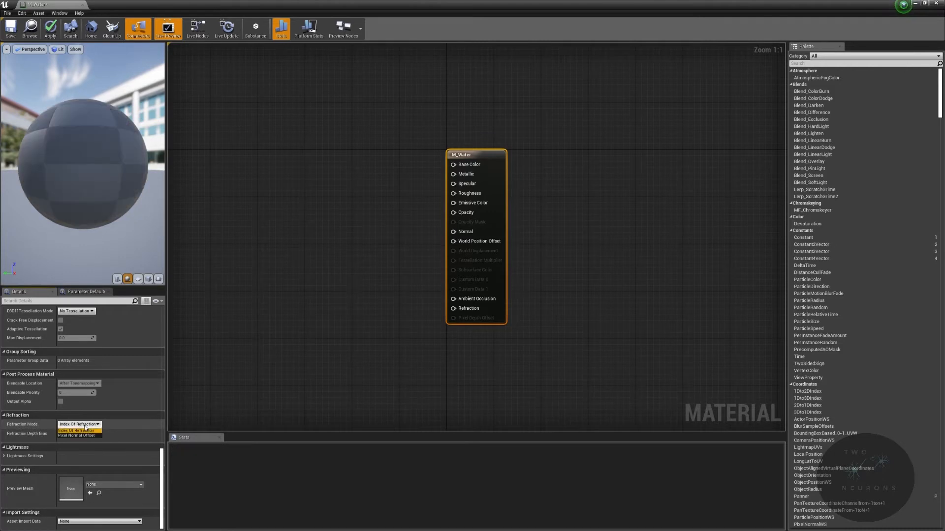
{"action": "left_click", "coordinate": [81, 436]}
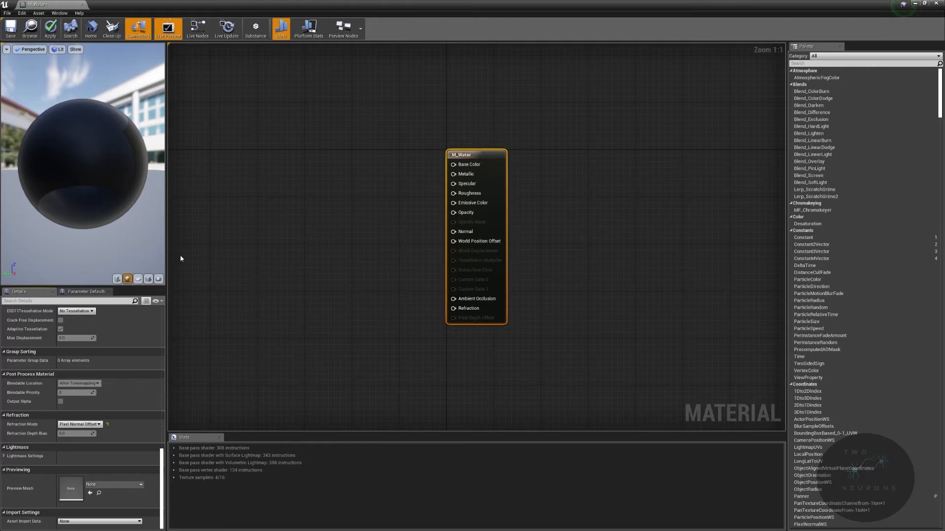
{"action": "scroll", "coordinate": [72, 390], "scroll_direction": "up", "scroll_amount": 2}
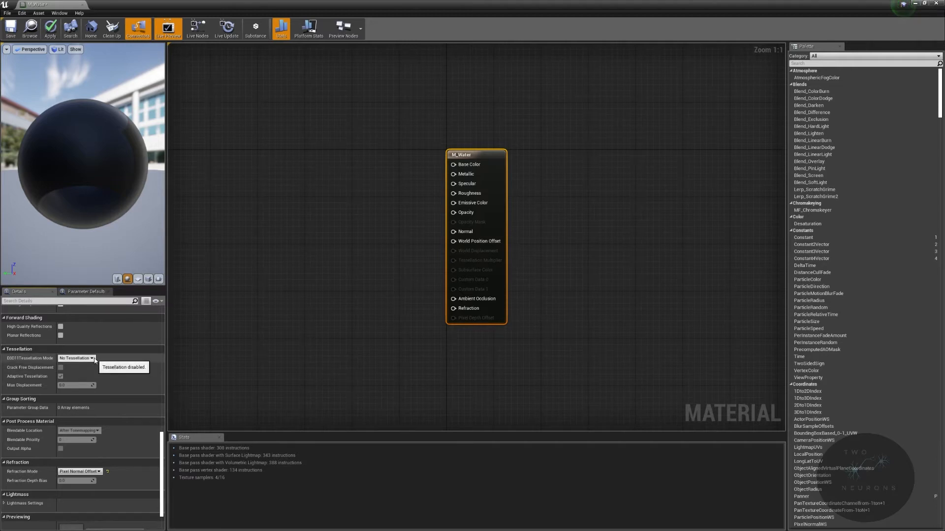
{"action": "left_click", "coordinate": [76, 358]}
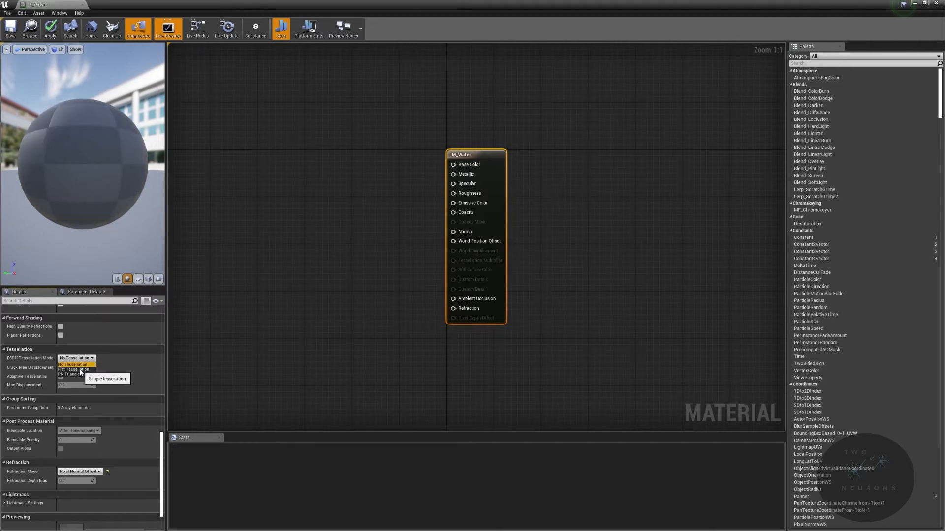
{"action": "left_click", "coordinate": [235, 325]}
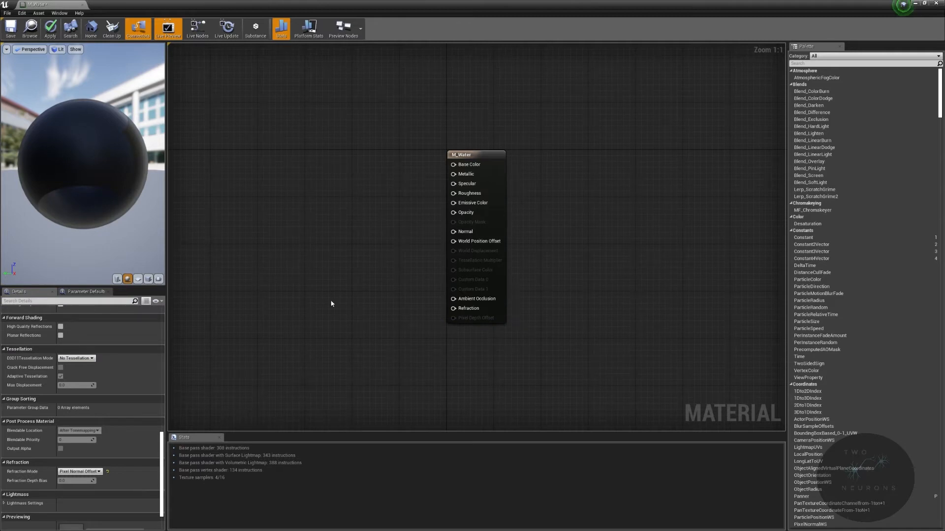
- Add a Constant3Vector node in the free graph area to the left of the M_Water node
{"action": "right_click_drag", "start_coordinate": [369, 289], "coordinate": [469, 342]}
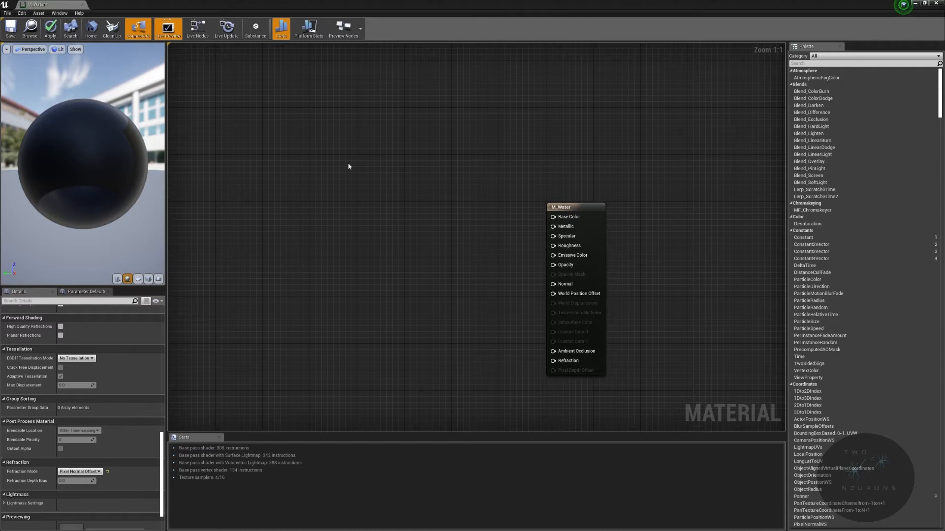
{"action": "right_click_drag", "start_coordinate": [372, 191], "coordinate": [489, 220]}
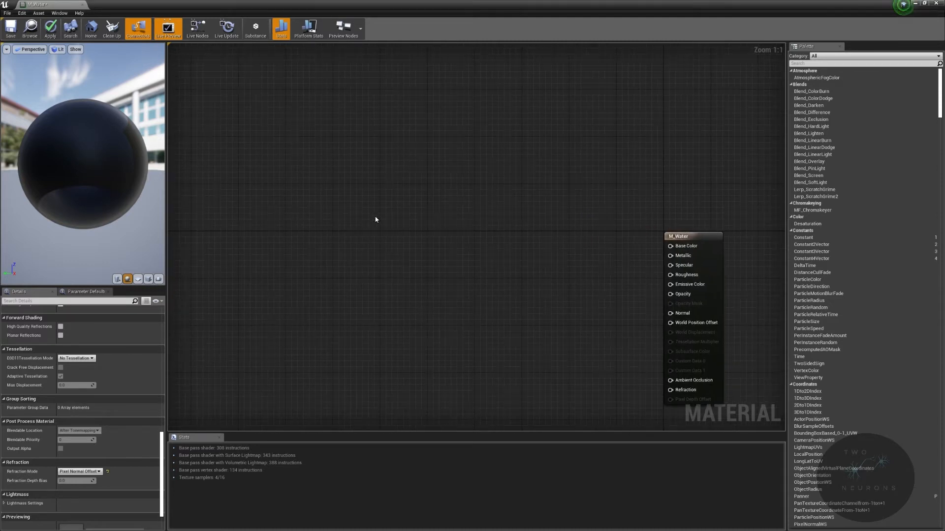
{"action": "left_click", "coordinate": [368, 189]}
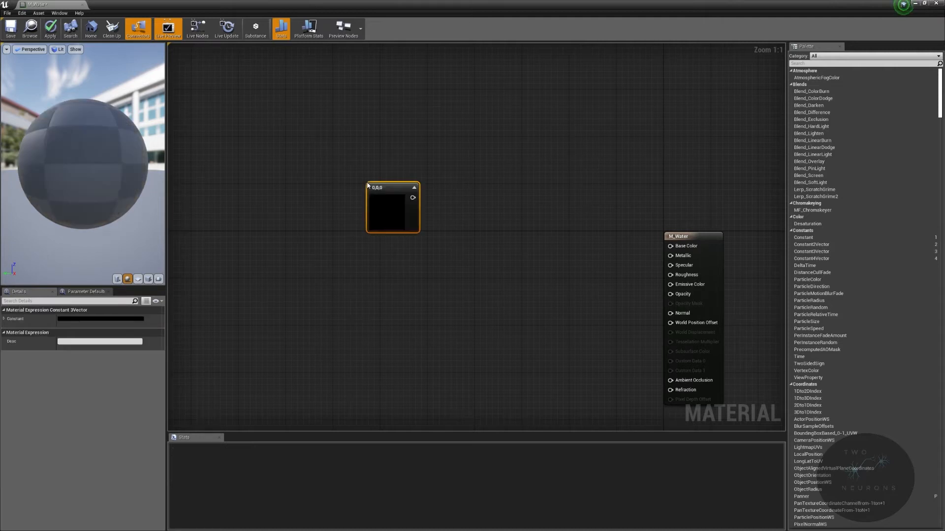
{"action": "right_click", "coordinate": [383, 190]}
{"action": "type", "text": "3333333333333333333"}
{"action": "left_click", "coordinate": [459, 134]}
{"action": "right_click", "coordinate": [460, 138]}
{"action": "left_click_drag", "start_coordinate": [461, 135], "coordinate": [417, 145]}
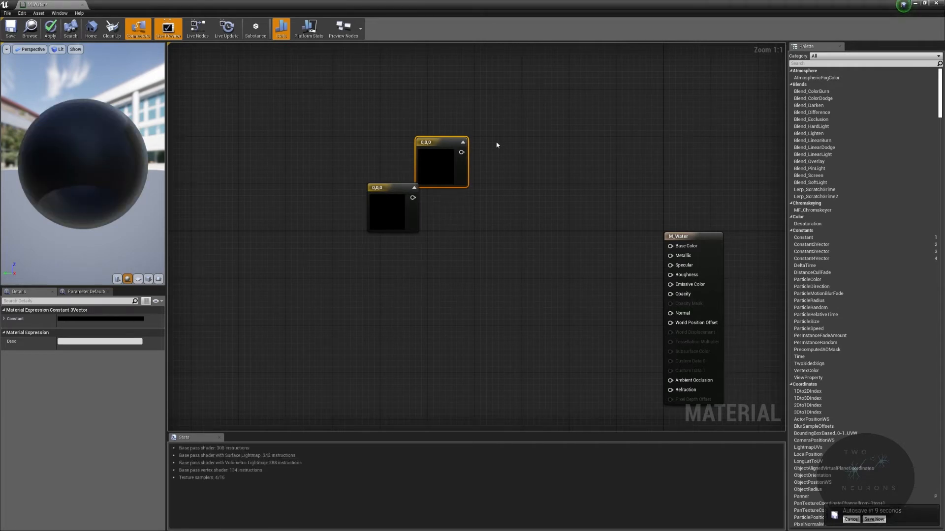
{"action": "key", "text": "Delete"}
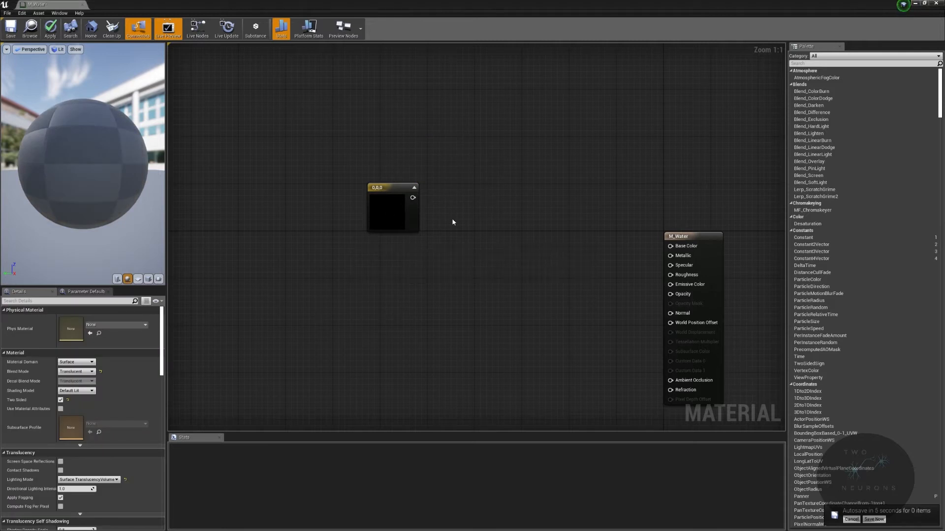
- Convert the Constant3Vector node to a parameter and name it BaseColorNear
{"action": "right_click_drag", "start_coordinate": [479, 165], "coordinate": [534, 245]}
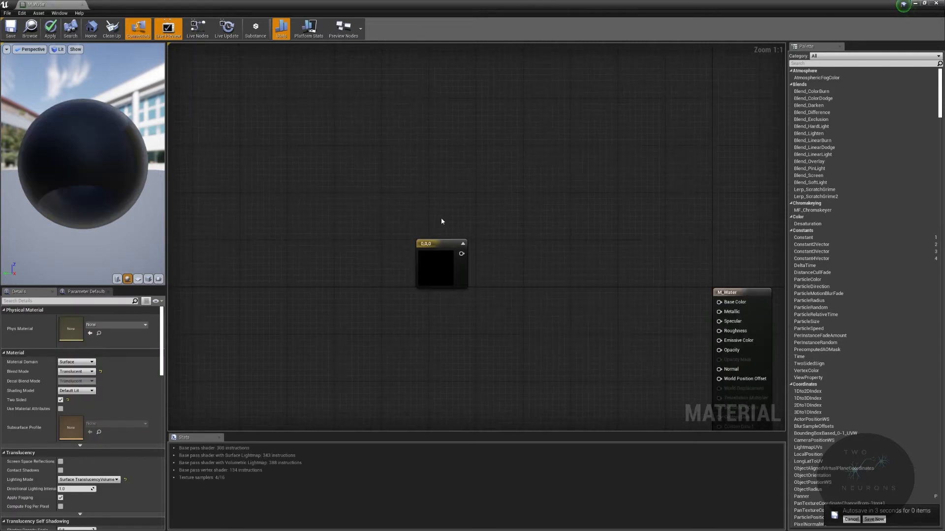
{"action": "right_click", "coordinate": [432, 243]}
{"action": "left_click", "coordinate": [465, 249]}
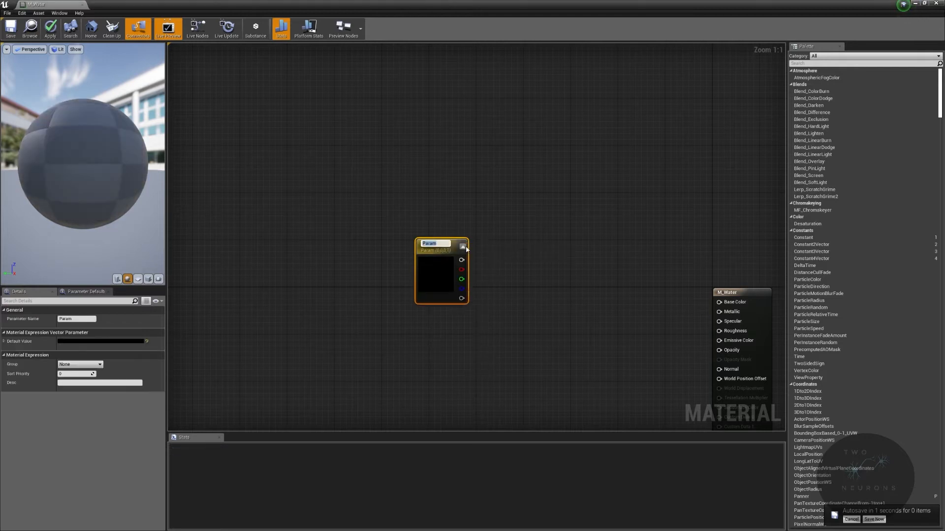
{"action": "type", "text": "Base"}
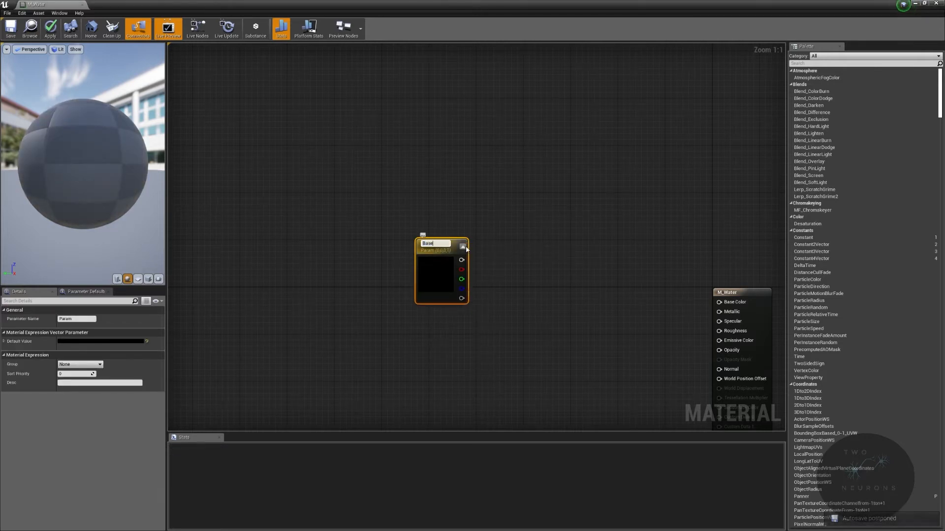
{"action": "type", "text": "ColorNear"}
{"action": "key", "text": "Return"}
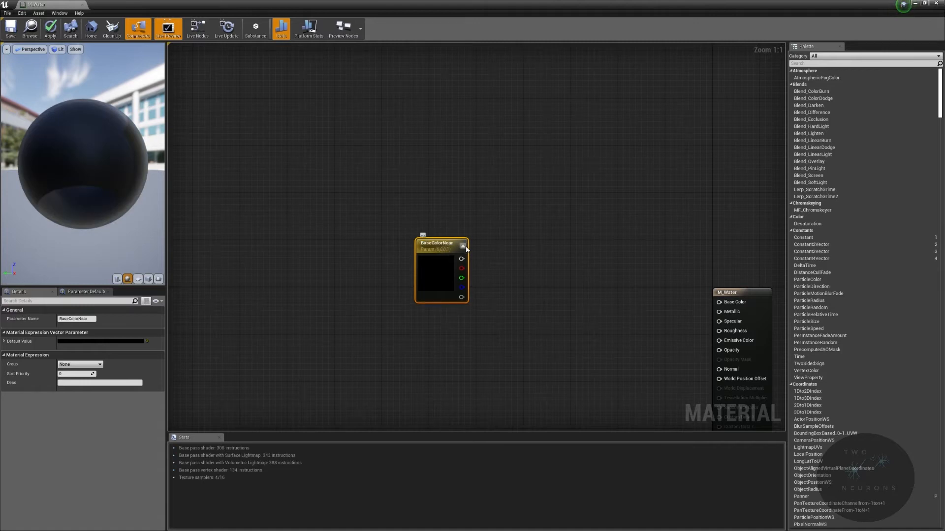
- Move the BaseColorNear parameter up and left, duplicate it beside itself, rename the copy BaseColorFar, and line the two up
{"action": "left_click_drag", "start_coordinate": [443, 244], "coordinate": [309, 187]}
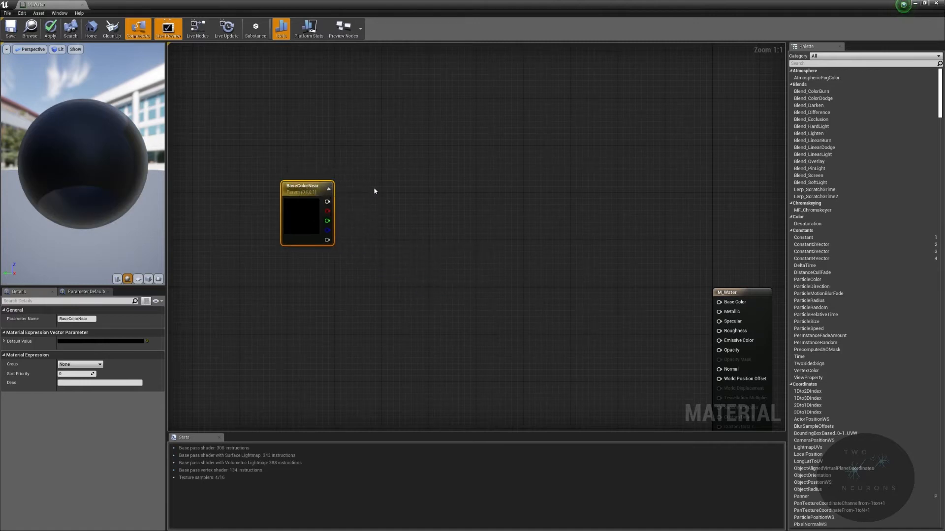
{"action": "key", "text": "ctrl+w"}
{"action": "right_click", "coordinate": [401, 192]}
{"action": "left_click", "coordinate": [80, 319]}
{"action": "left_click_drag", "start_coordinate": [81, 319], "coordinate": [242, 314]}
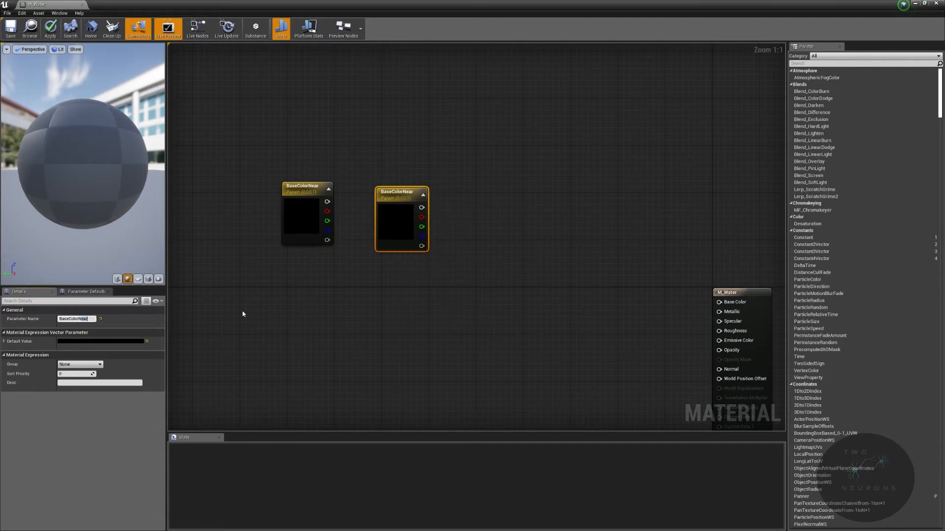
{"action": "type", "text": "Far"}
{"action": "key", "text": "Return"}
{"action": "left_click_drag", "start_coordinate": [396, 207], "coordinate": [396, 201]}
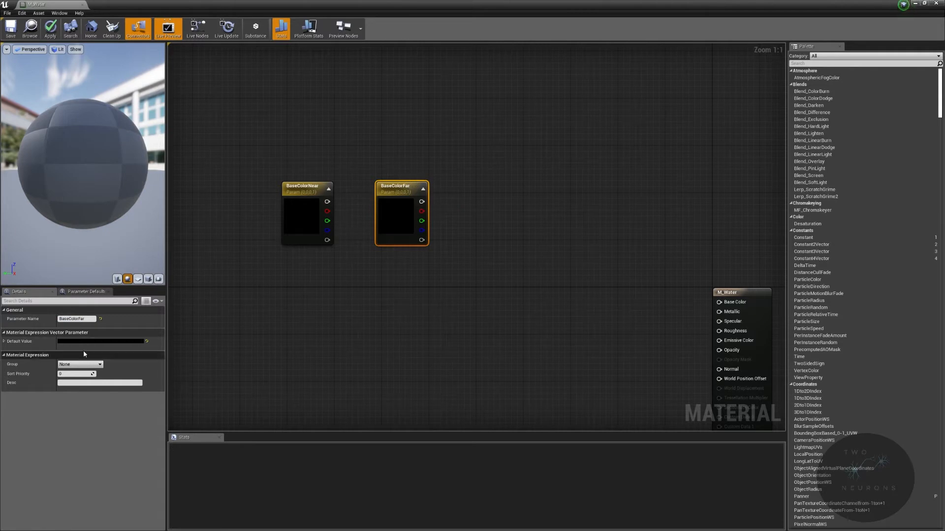
- Set BaseColorFar's default value to R 1, G 1, B 1 and A 0
{"action": "left_click", "coordinate": [4, 342]}
{"action": "left_click", "coordinate": [71, 351]}
{"action": "type", "text": "1"}
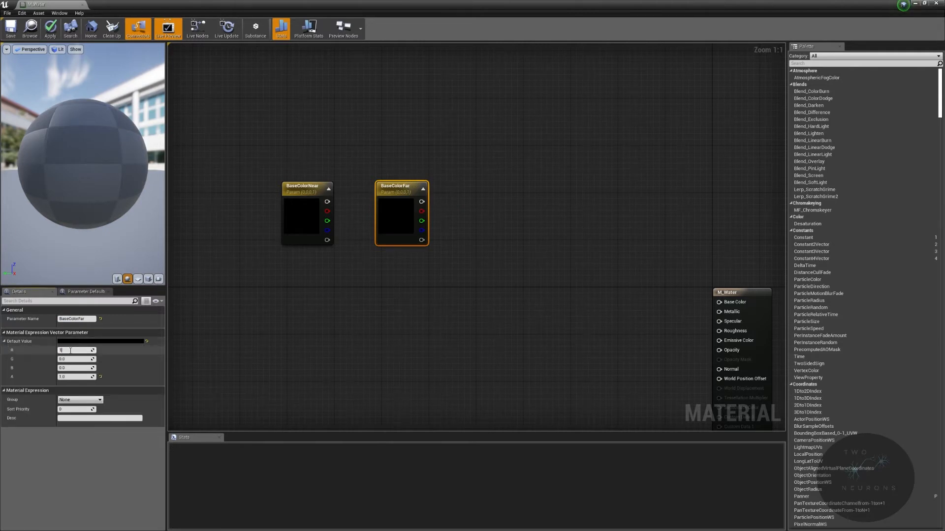
{"action": "key", "text": "Tab"}
{"action": "type", "text": "1"}
{"action": "key", "text": "Tab"}
{"action": "type", "text": "1"}
{"action": "key", "text": "Return"}
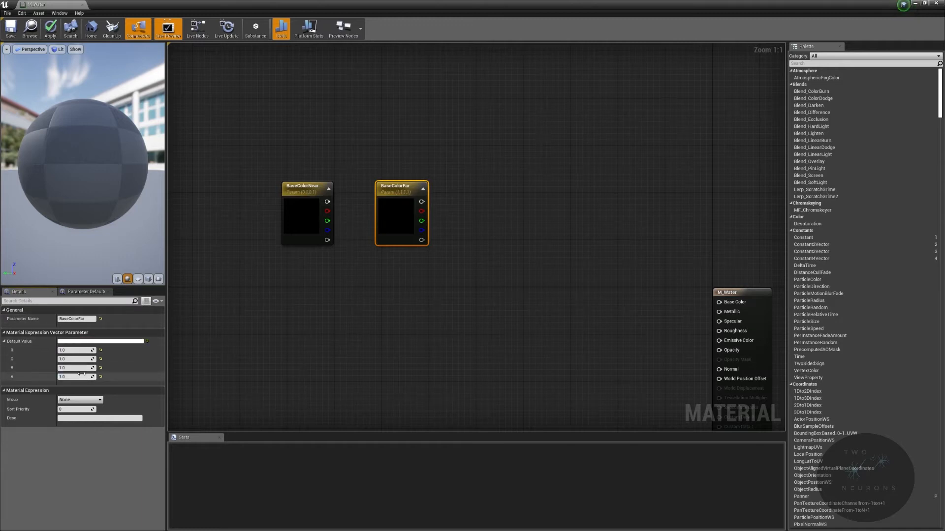
{"action": "left_click", "coordinate": [78, 377]}
{"action": "key", "text": "Return"}
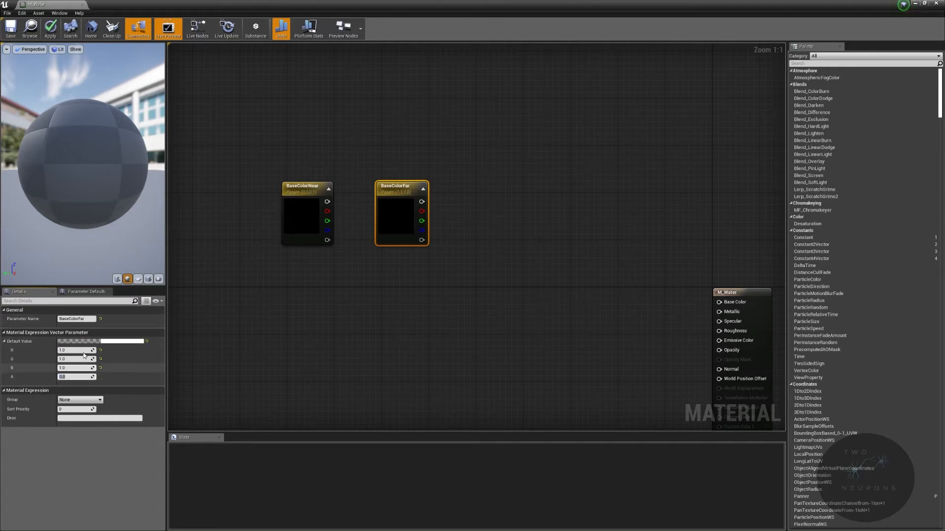
- Set BaseColorNear's default value to white, with R, G and B at 1 and A at 0
{"action": "left_click", "coordinate": [295, 186]}
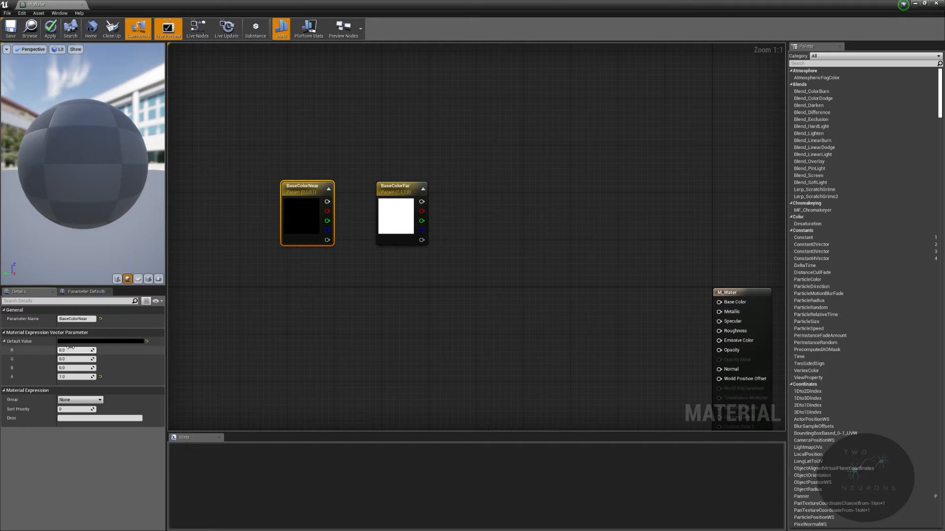
{"action": "type", "text": "1"}
{"action": "key", "text": "Tab"}
{"action": "type", "text": "1"}
{"action": "key", "text": "Tab"}
{"action": "type", "text": "1"}
{"action": "key", "text": "Tab"}
{"action": "type", "text": "0"}
{"action": "key", "text": "Return"}
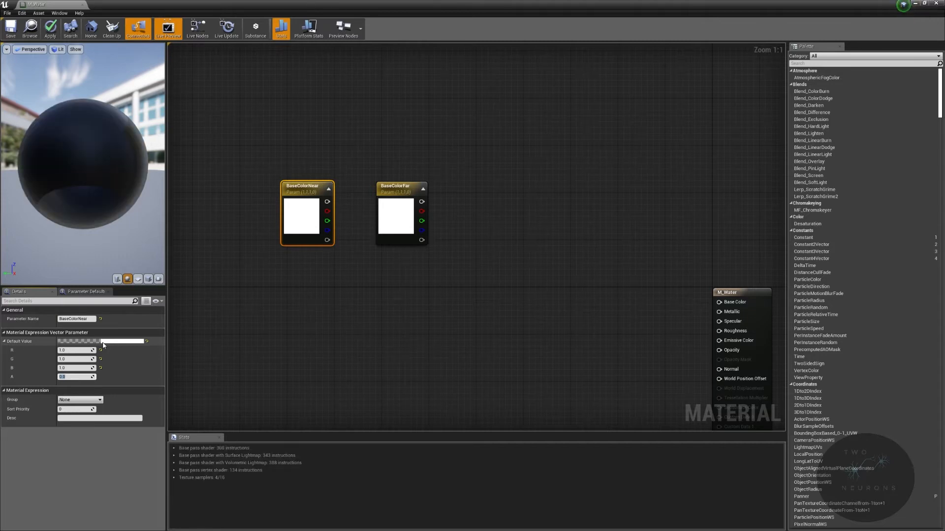
{"action": "left_click", "coordinate": [469, 334]}
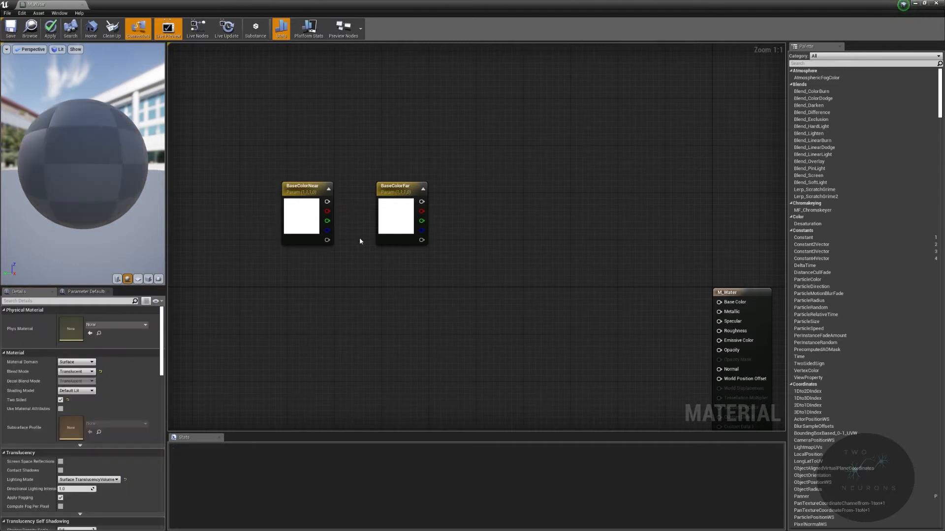
- Duplicate the BaseColorNear parameter, place the copy below it, and rename the copy WaveCrestcolor
{"action": "left_click", "coordinate": [305, 216]}
{"action": "key", "text": "ctrl+w"}
{"action": "left_click_drag", "start_coordinate": [325, 332], "coordinate": [309, 273]}
{"action": "key", "text": "F2"}
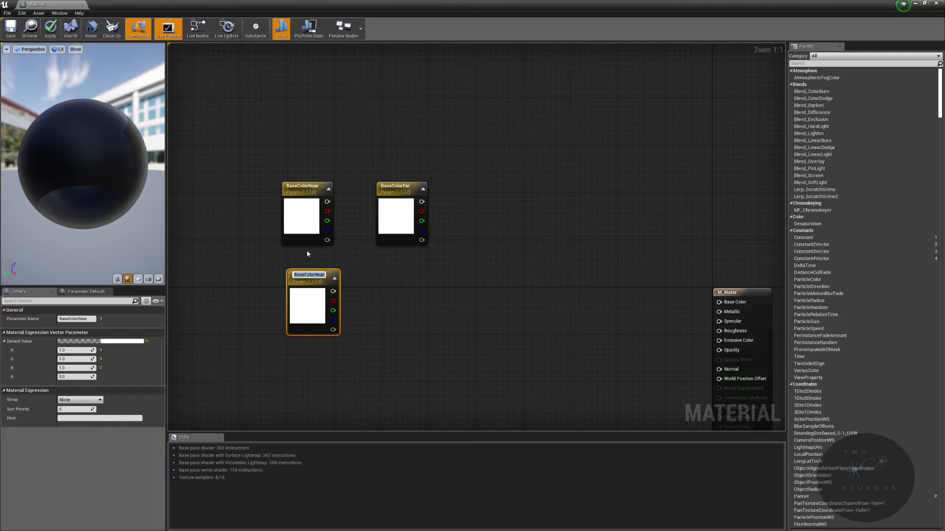
{"action": "left_click_drag", "start_coordinate": [315, 275], "coordinate": [394, 271]}
{"action": "key", "text": "ctrl+a"}
{"action": "type", "text": "WaveCreast"}
{"action": "key", "text": "BackSpace"}
{"action": "key", "text": "BackSpace"}
{"action": "key", "text": "BackSpace"}
{"action": "type", "text": "stcolor"}
{"action": "key", "text": "Return"}
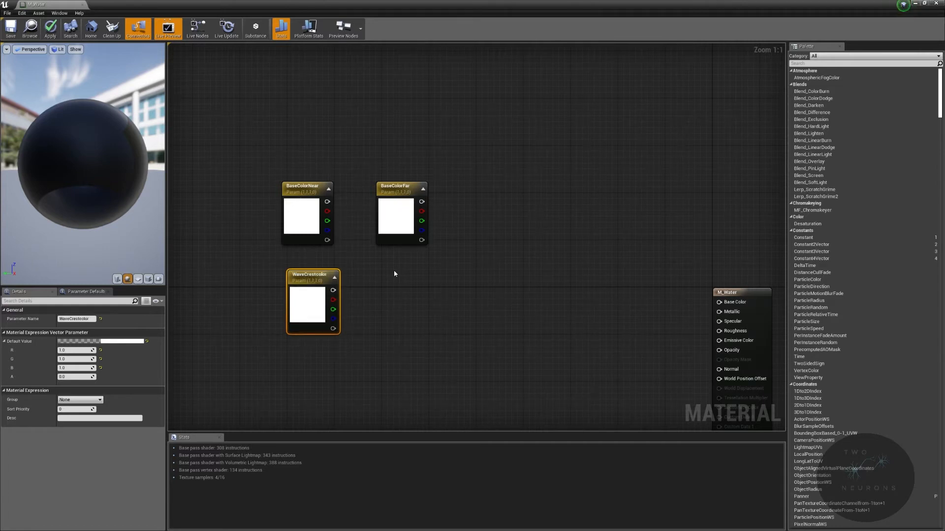
- Stack WaveCrestcolor directly beneath BaseColorNear and move BaseColorFar up and further right in the graph
{"action": "left_click_drag", "start_coordinate": [309, 278], "coordinate": [297, 308]}
{"action": "key", "text": "ctrl+z"}
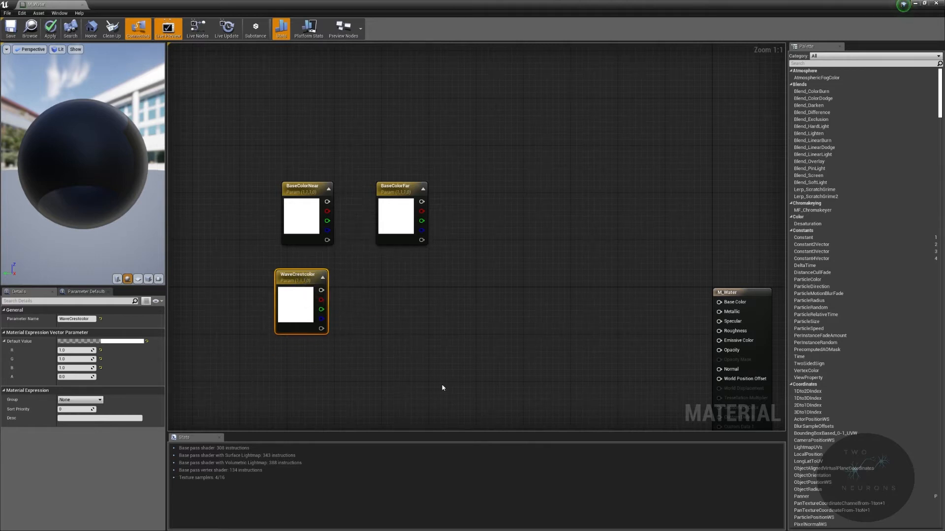
{"action": "left_click_drag", "start_coordinate": [398, 191], "coordinate": [526, 142]}
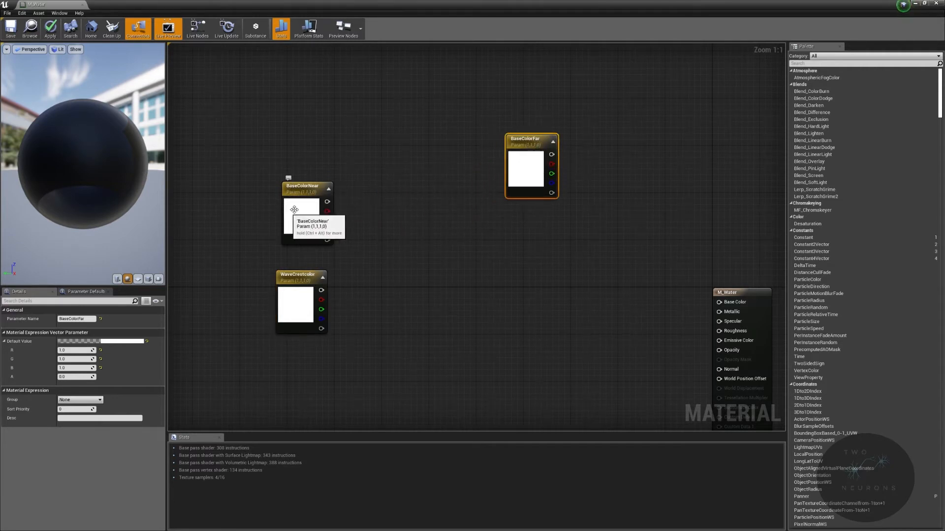
{"action": "left_click_drag", "start_coordinate": [302, 205], "coordinate": [300, 202]}
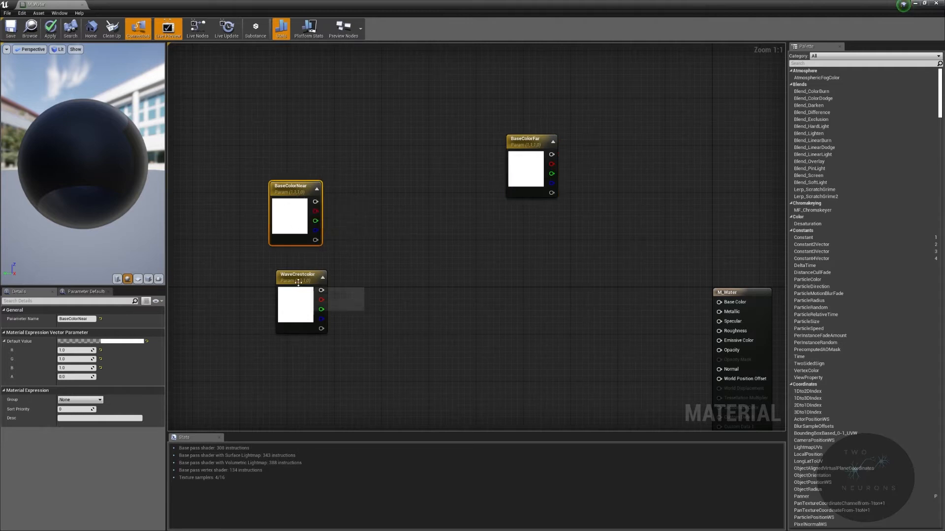
{"action": "left_click_drag", "start_coordinate": [294, 287], "coordinate": [288, 280]}
- Add a Lerp node with BaseColorNear connected to A and WaveCrestcolor connected to B, placed level with BaseColorNear
{"action": "left_click_drag", "start_coordinate": [315, 202], "coordinate": [376, 228]}
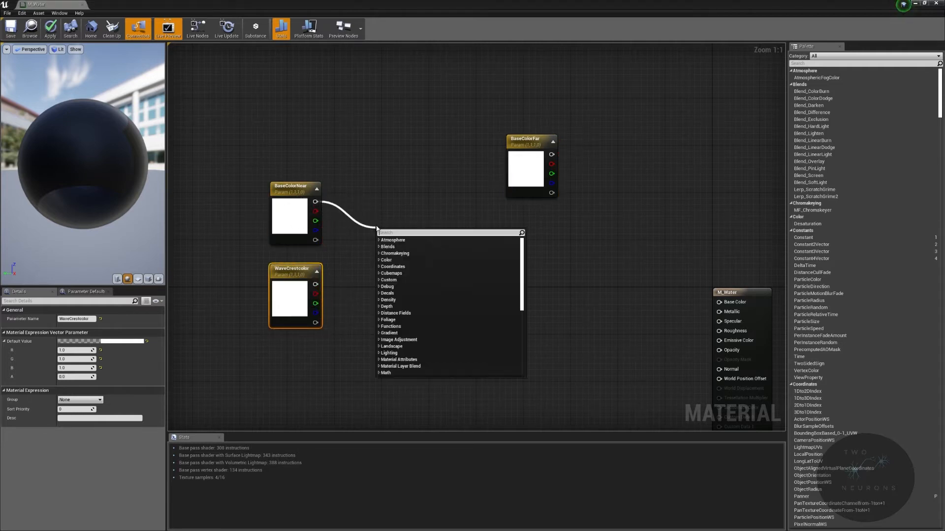
{"action": "type", "text": "lerp"}
{"action": "key", "text": "Up"}
{"action": "key", "text": "Up"}
{"action": "key", "text": "Up"}
{"action": "key", "text": "Return"}
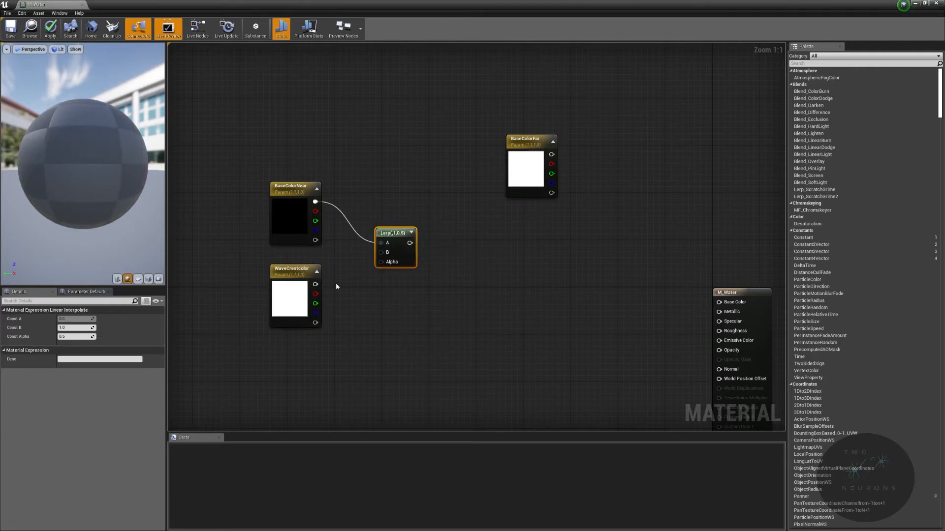
{"action": "left_click_drag", "start_coordinate": [315, 285], "coordinate": [410, 196]}
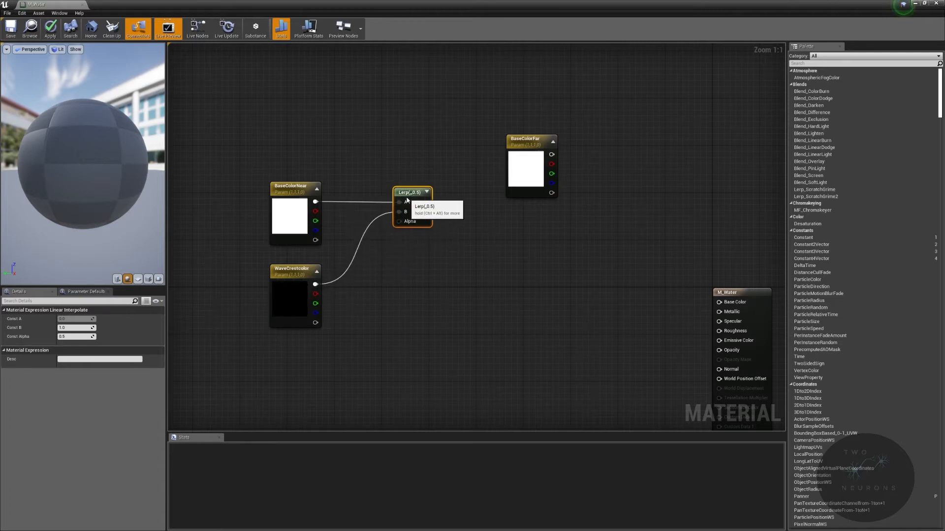
- Turn on the real-time Live Nodes and Live Update options for the material graph
{"action": "left_click", "coordinate": [308, 266]}
{"action": "left_click", "coordinate": [197, 28]}
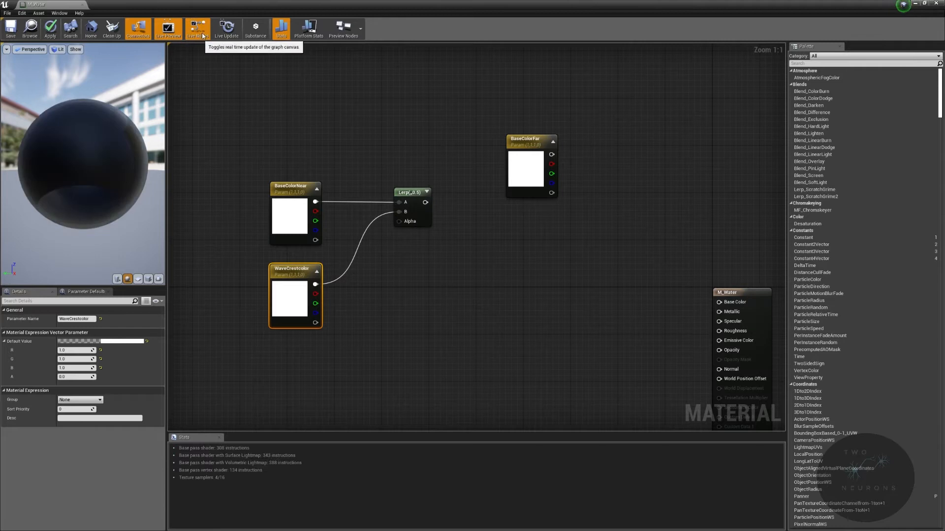
{"action": "left_click", "coordinate": [226, 28]}
- Move BaseColorNear and WaveCrestcolor closer to the Lerp, straighten the connection from BaseColorNear, and place BaseColorFar lower, right of WaveCrestcolor
{"action": "left_click_drag", "start_coordinate": [190, 169], "coordinate": [438, 234]}
{"action": "left_click", "coordinate": [445, 234]}
{"action": "left_click_drag", "start_coordinate": [285, 269], "coordinate": [303, 269]}
{"action": "left_click_drag", "start_coordinate": [304, 194], "coordinate": [327, 193]}
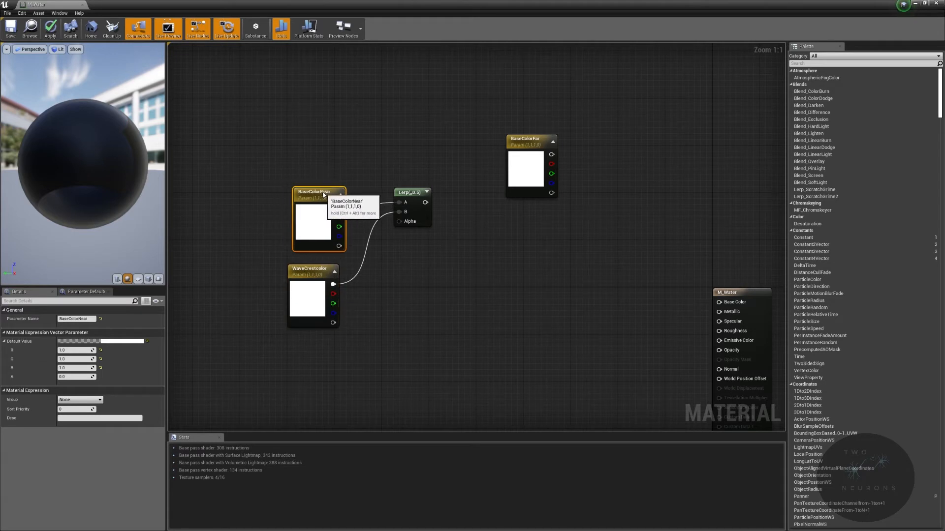
{"action": "left_click_drag", "start_coordinate": [275, 169], "coordinate": [443, 205]}
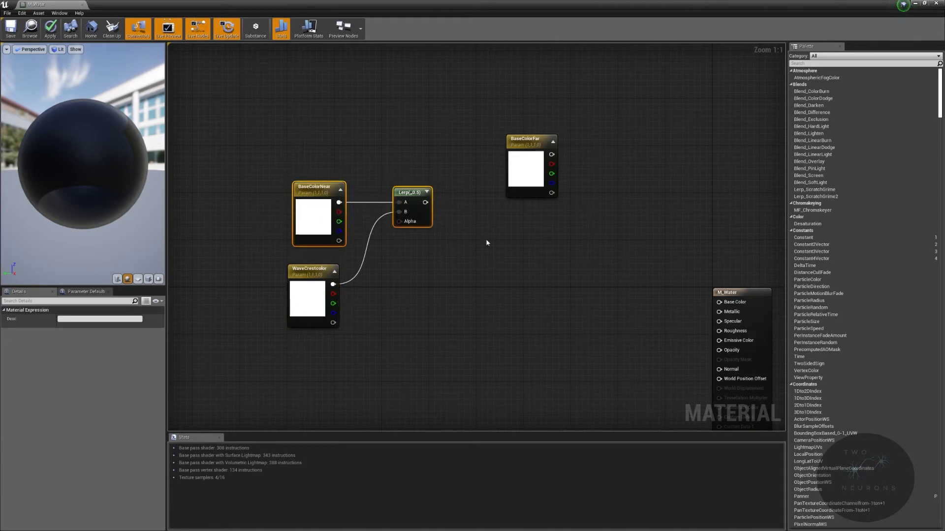
{"action": "left_click_drag", "start_coordinate": [540, 143], "coordinate": [484, 326]}
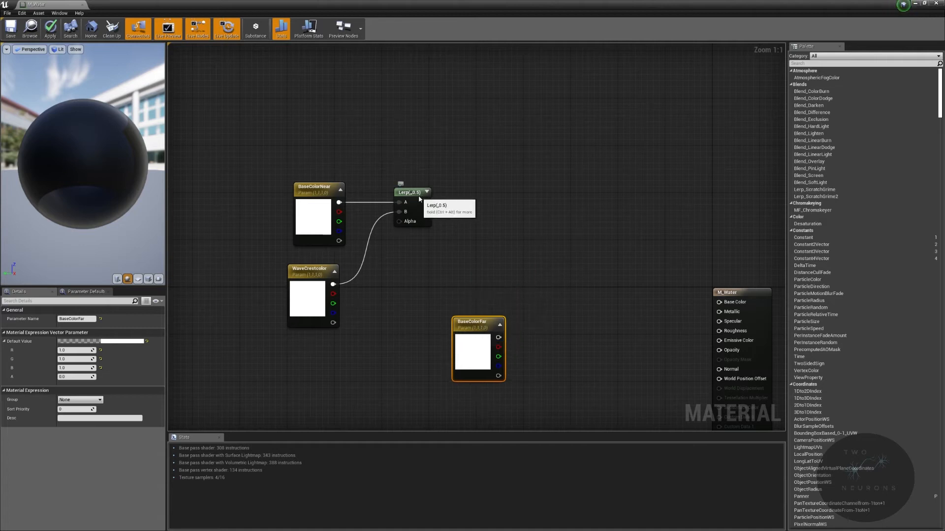
- Duplicate the Lerp node to the right, connect the first Lerp's output to its A input, and level the two
{"action": "left_click", "coordinate": [414, 198]}
{"action": "key", "text": "ctrl+v"}
{"action": "left_click_drag", "start_coordinate": [566, 218], "coordinate": [519, 196]}
{"action": "left_click_drag", "start_coordinate": [426, 202], "coordinate": [549, 192]}
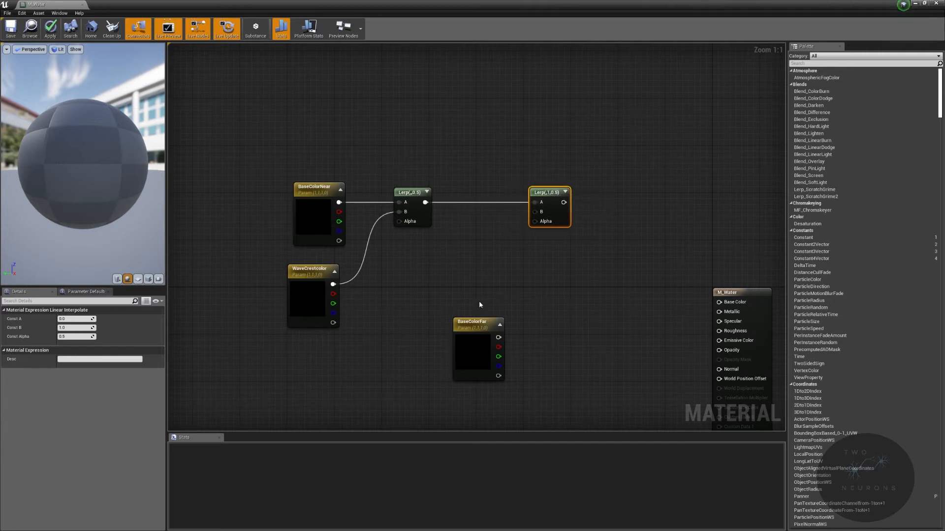
- Connect BaseColorFar to the second Lerp's B input and that Lerp's output to M_Water's Base Color, keeping the nodes aligned
{"action": "left_click_drag", "start_coordinate": [474, 322], "coordinate": [534, 212]}
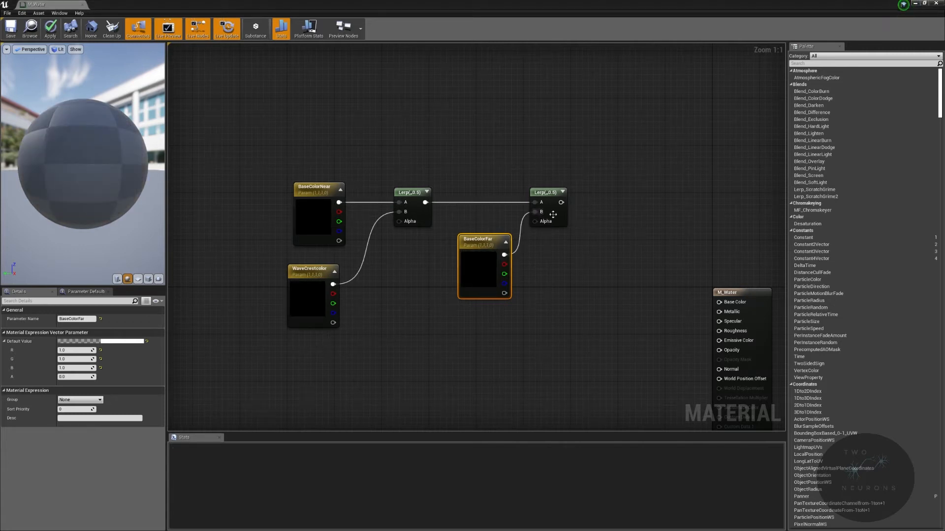
{"action": "left_click_drag", "start_coordinate": [561, 202], "coordinate": [719, 303]}
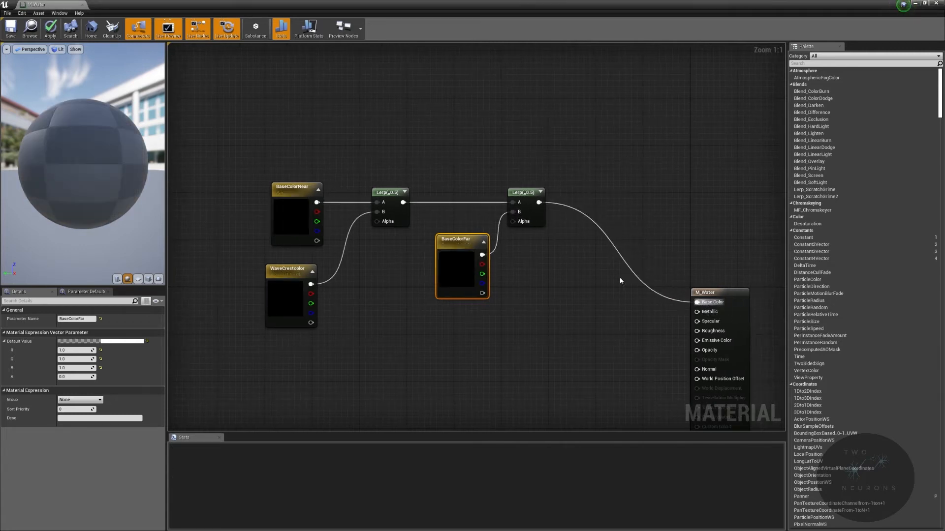
{"action": "right_click_drag", "start_coordinate": [509, 252], "coordinate": [636, 276]}
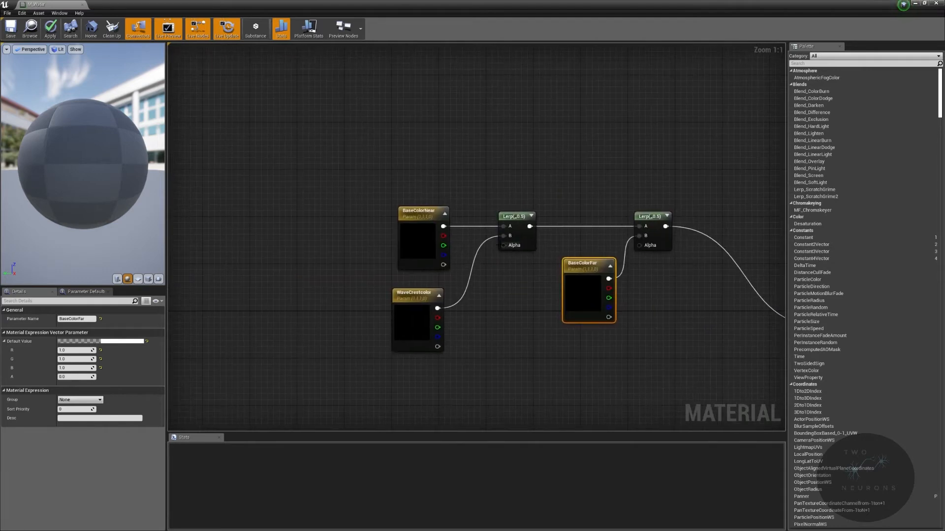
{"action": "left_click_drag", "start_coordinate": [416, 211], "coordinate": [688, 235]}
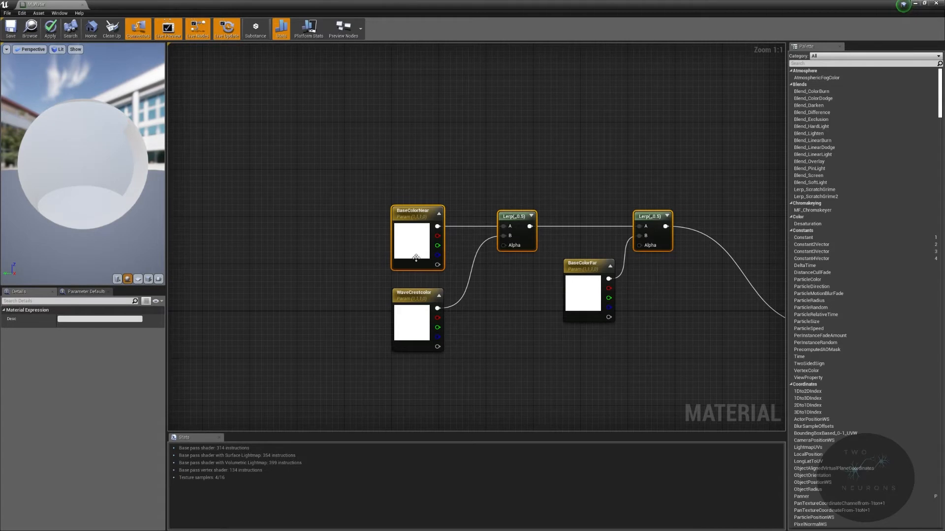
- Enclose the three colour parameters and both Lerp nodes in a comment titled "Base colors" and shift the group slightly up
{"action": "left_click_drag", "start_coordinate": [379, 190], "coordinate": [700, 365]}
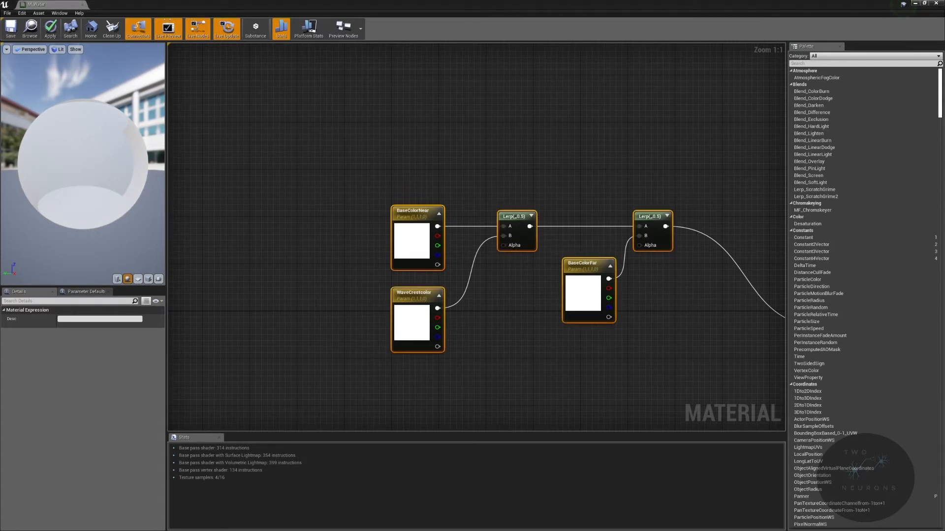
{"action": "left_click_drag", "start_coordinate": [274, 138], "coordinate": [707, 381]}
{"action": "type", "text": "c"}
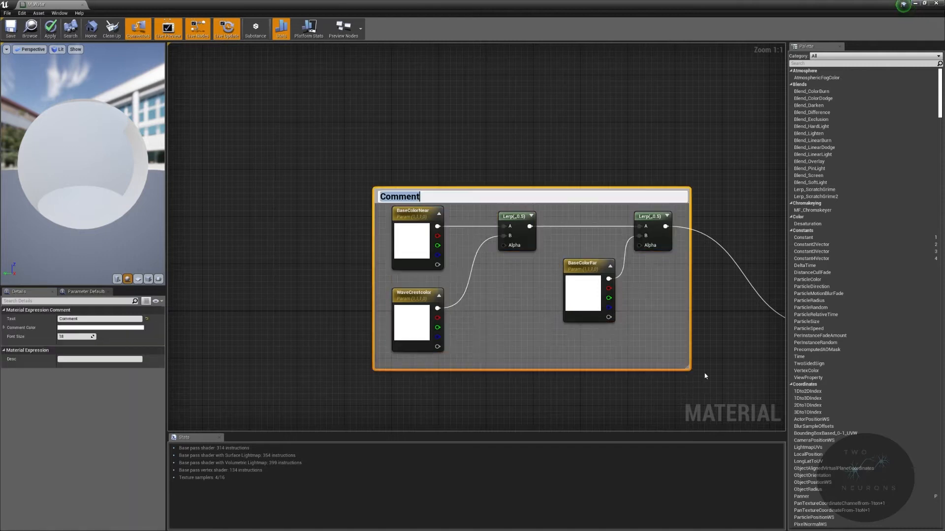
{"action": "type", "text": "Base colors"}
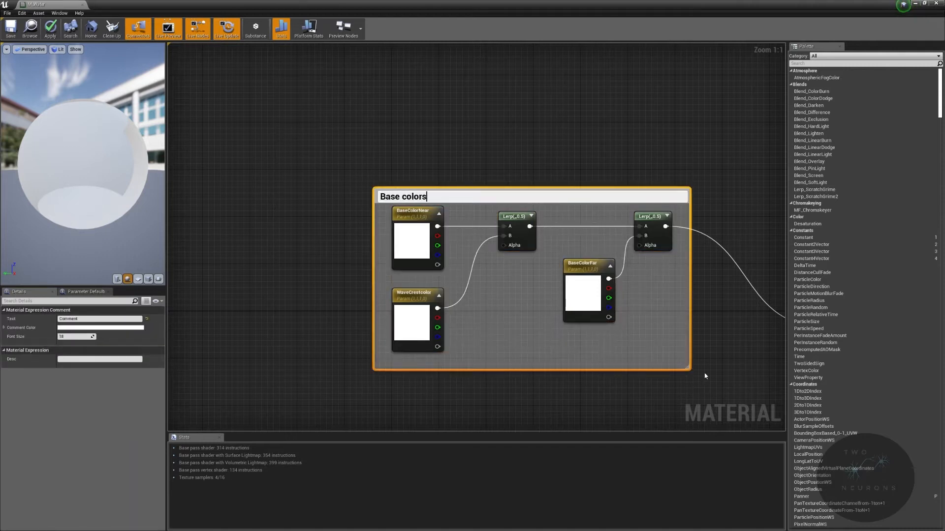
{"action": "key", "text": "Return"}
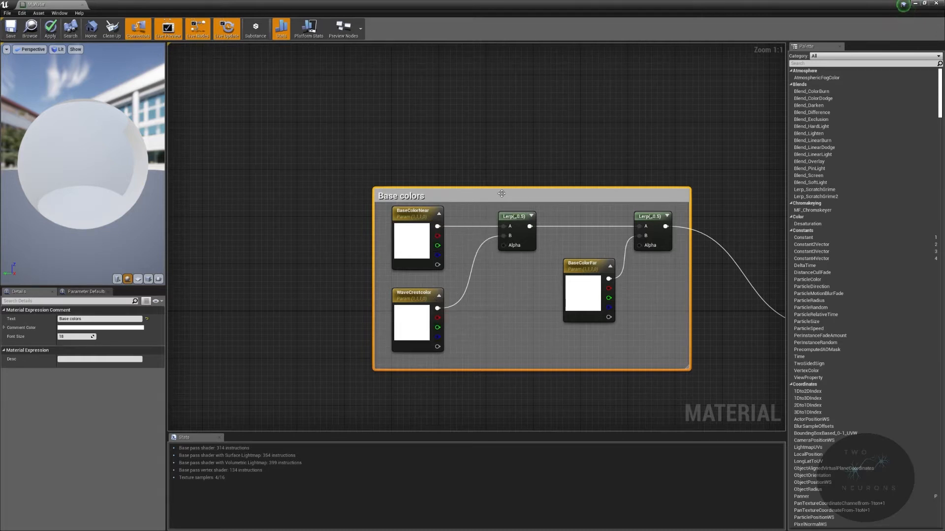
{"action": "left_click_drag", "start_coordinate": [510, 197], "coordinate": [504, 179]}
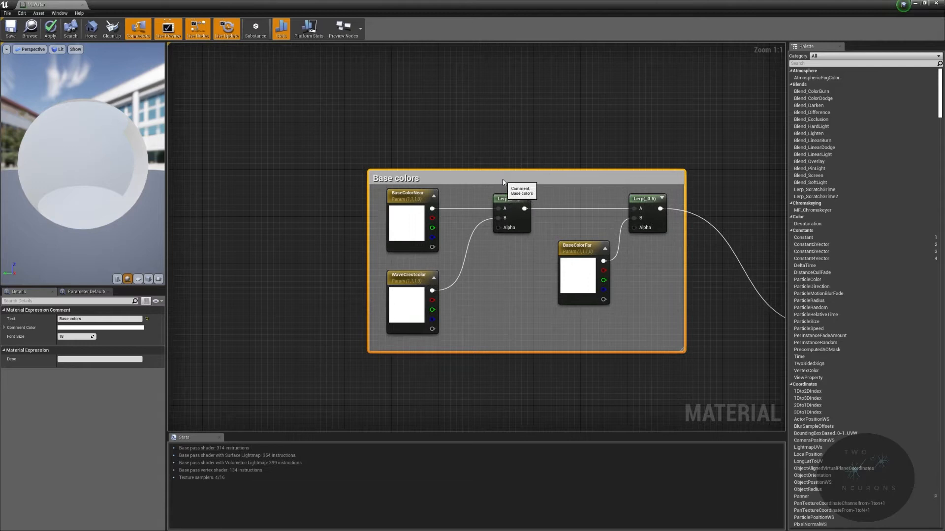
- Rename the WaveCrestcolor parameter to WaveCrestColor2, and apply and save the material changes
{"action": "left_click", "coordinate": [318, 310]}
{"action": "right_click", "coordinate": [406, 274]}
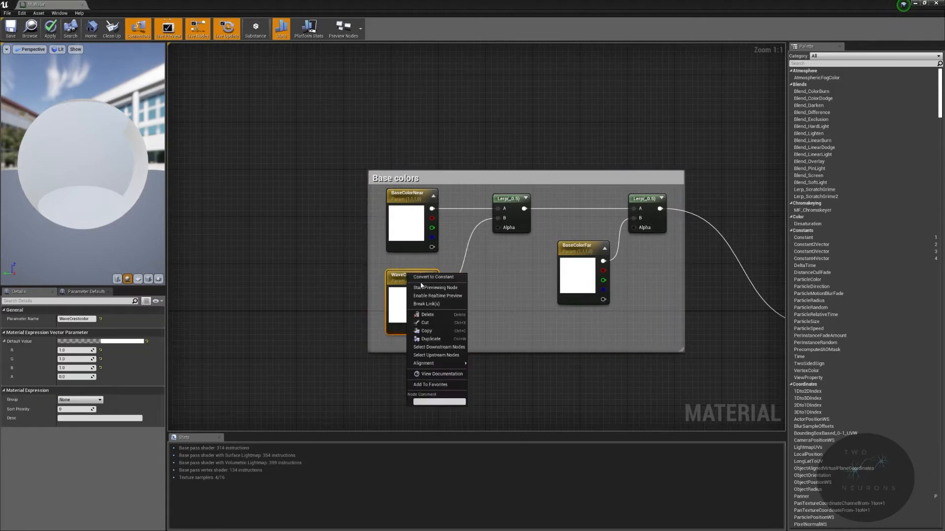
{"action": "left_click", "coordinate": [77, 319]}
{"action": "key", "text": "BackSpace"}
{"action": "key", "text": "BackSpace"}
{"action": "type", "text": "Color2"}
{"action": "key", "text": "Return"}
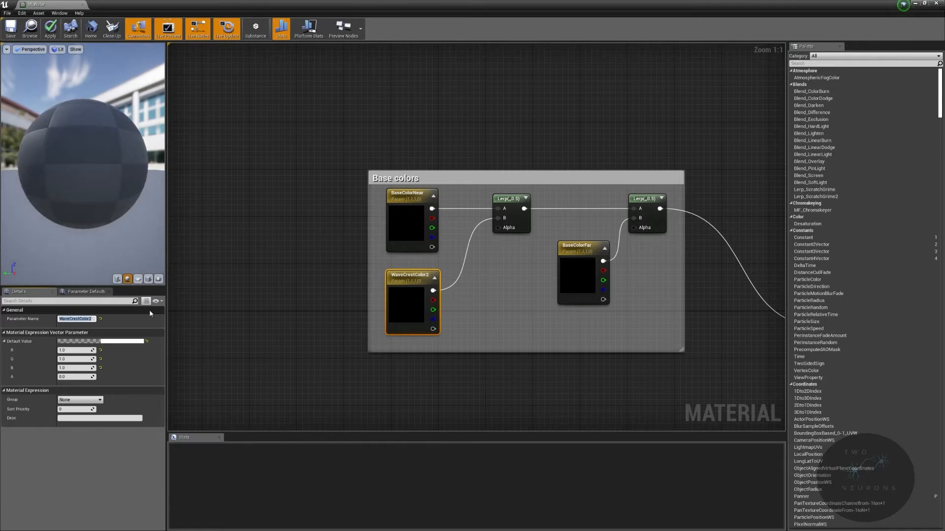
{"action": "left_click", "coordinate": [51, 32]}
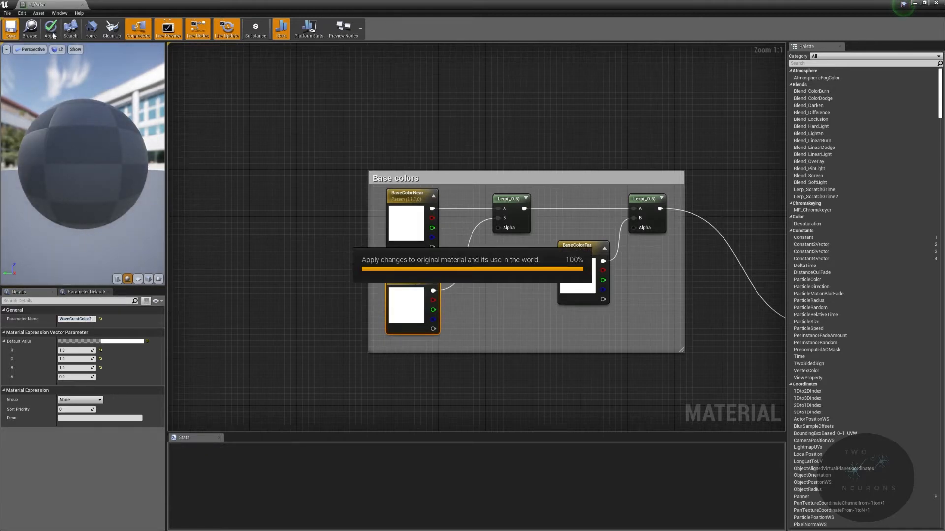
{"action": "key", "text": "ctrl+s"}
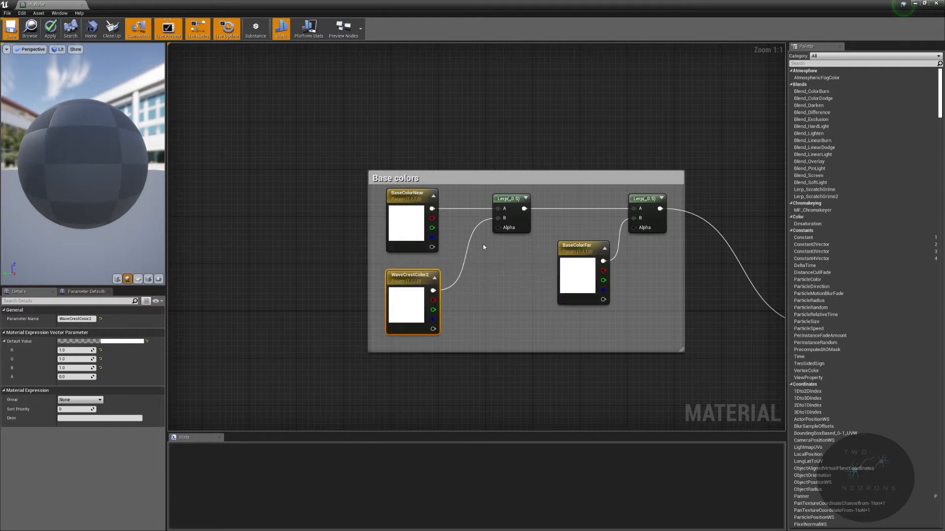
- Rename the WaveCrestColor2 parameter to WaveCrestColor
{"action": "left_click_drag", "start_coordinate": [50, 5], "coordinate": [120, 6]}
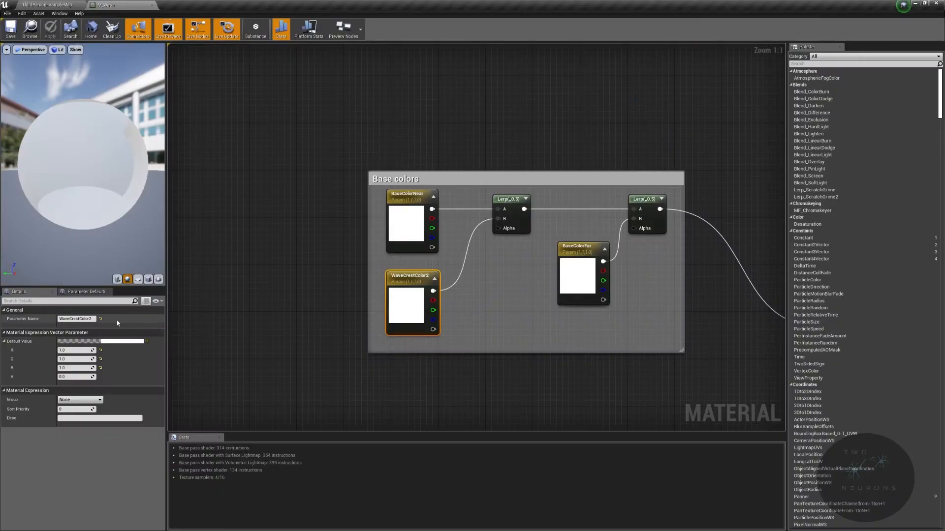
{"action": "key", "text": "Right"}
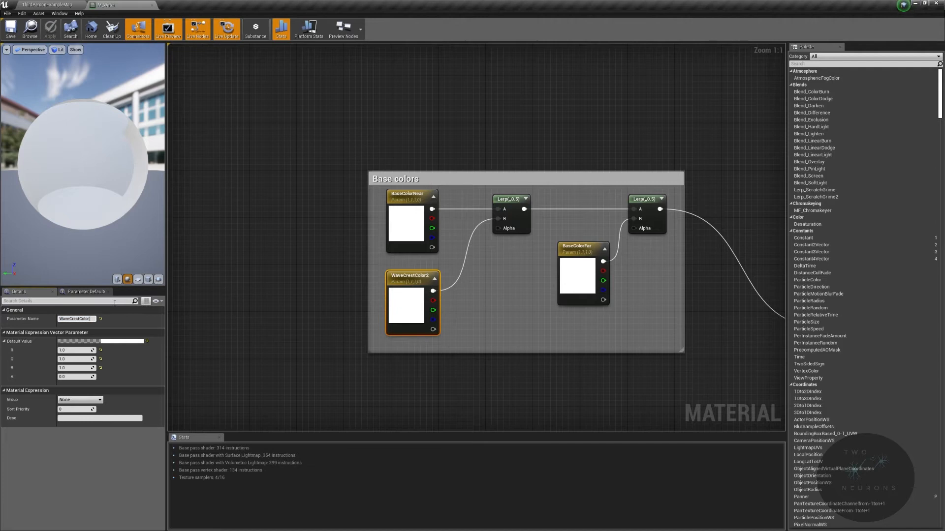
{"action": "key", "text": "Return"}
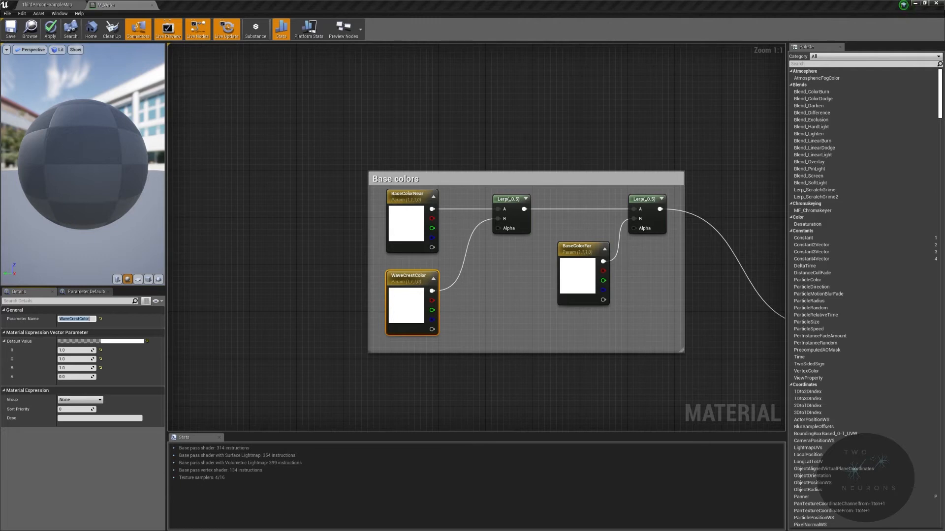
- Add a Texture Sample node left of the Base colors comment and assign the T_Water_M texture to it
{"action": "right_click_drag", "start_coordinate": [468, 214], "coordinate": [738, 192]}
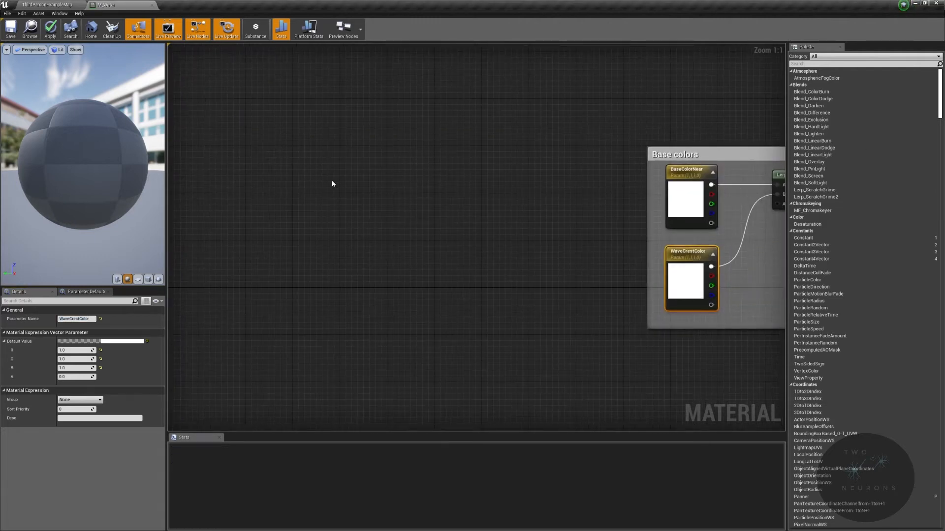
{"action": "right_click", "coordinate": [350, 173]}
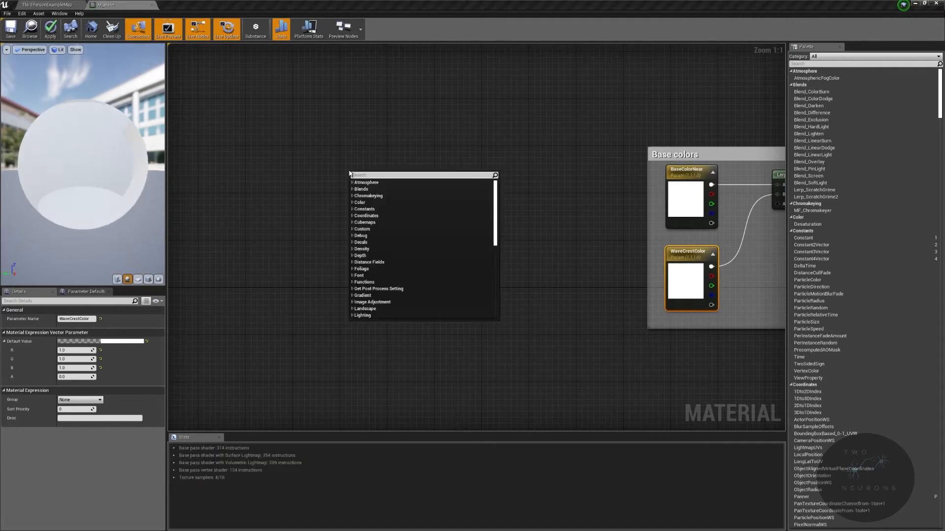
{"action": "type", "text": "texture sample"}
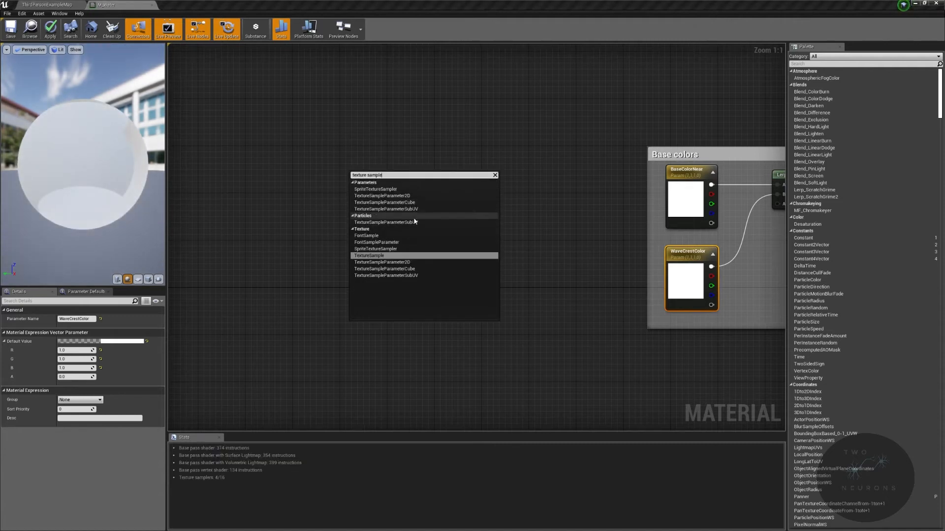
{"action": "left_click", "coordinate": [390, 256]}
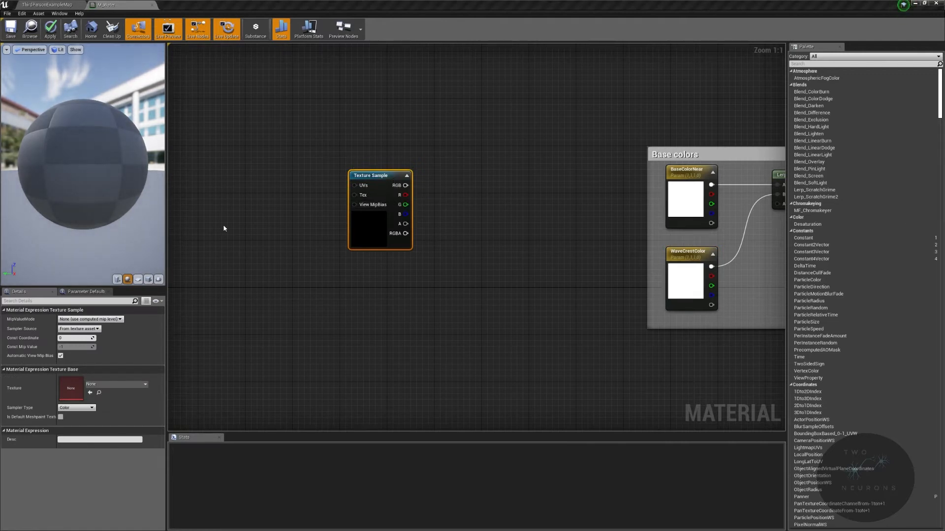
{"action": "left_click_drag", "start_coordinate": [362, 221], "coordinate": [353, 227]}
{"action": "left_click", "coordinate": [96, 385]}
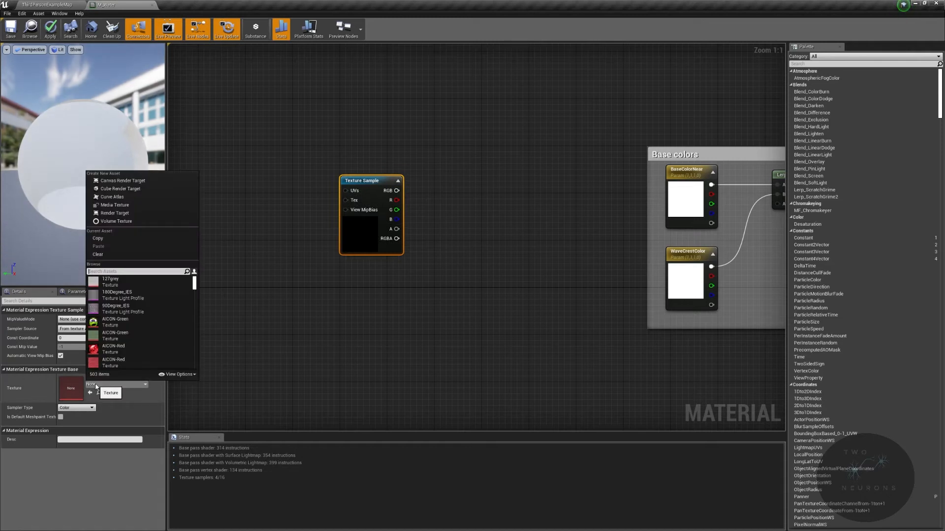
{"action": "type", "text": "T_water"}
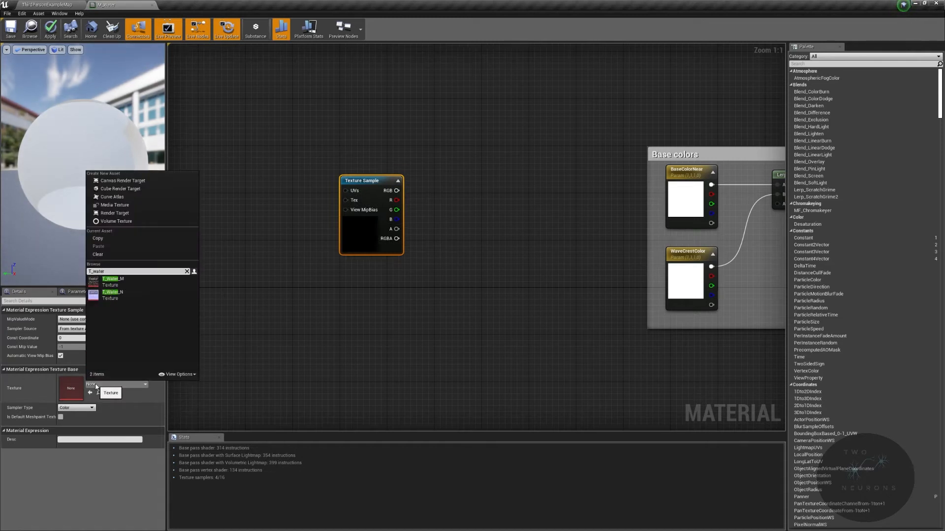
{"action": "left_click", "coordinate": [99, 282]}
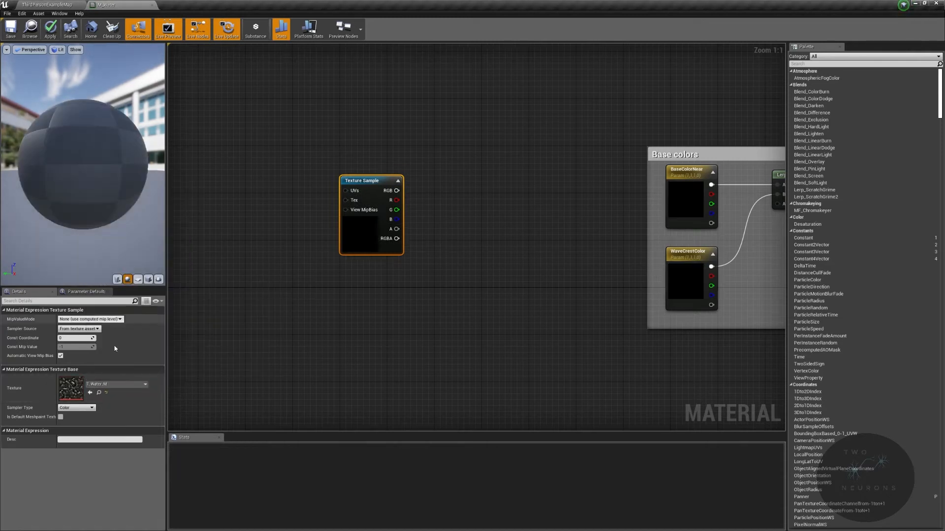
- Locate T_Water_M in the Content Browser, and create and open a new folder named Water inside SurvivalGame/Textures
{"action": "left_click", "coordinate": [99, 394]}
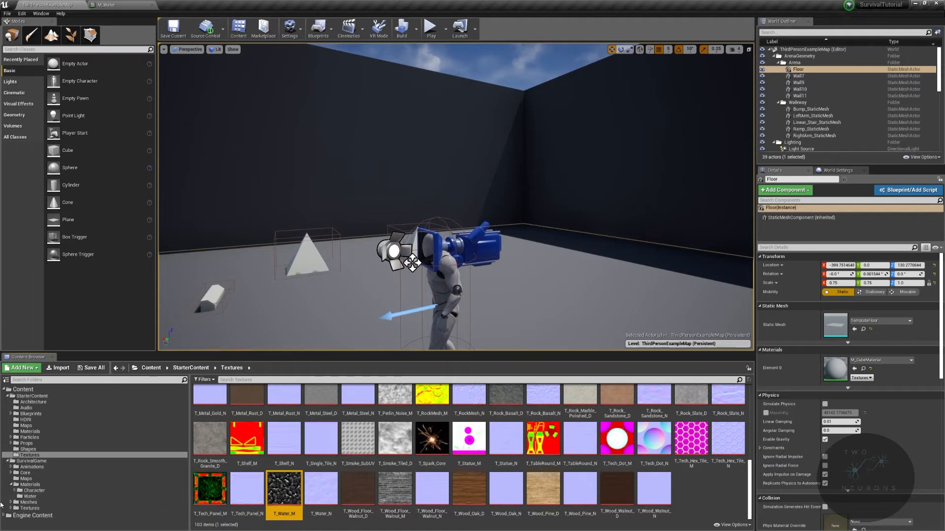
{"action": "left_click", "coordinate": [28, 503]}
{"action": "left_click", "coordinate": [29, 509]}
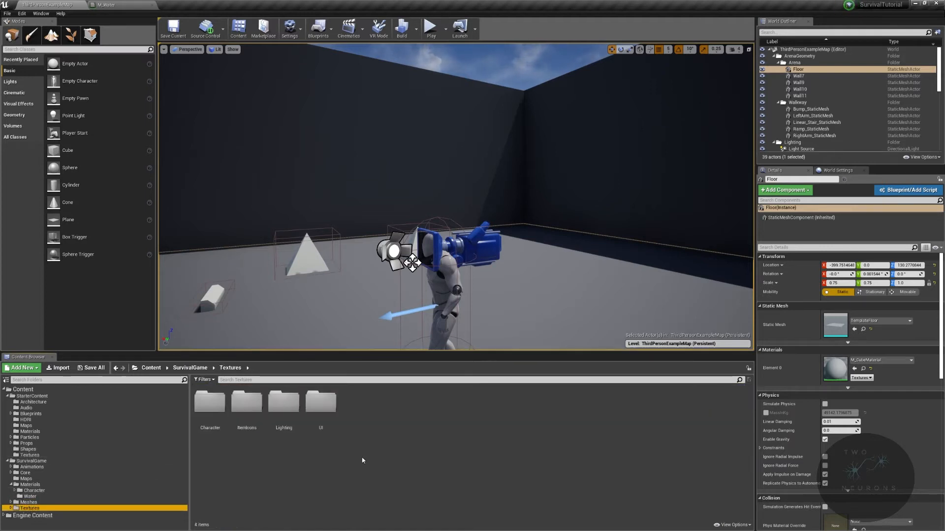
{"action": "right_click", "coordinate": [422, 419]}
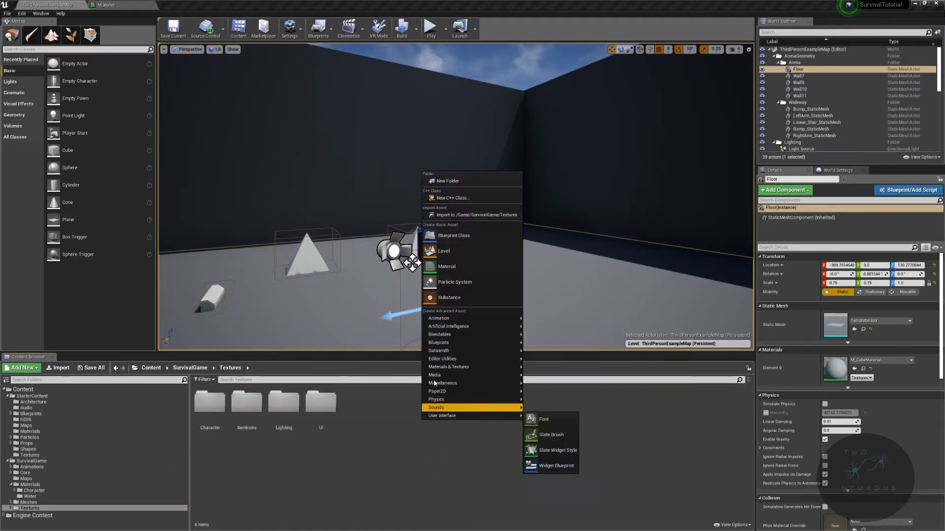
{"action": "left_click", "coordinate": [470, 180]}
{"action": "type", "text": "Water"}
{"action": "key", "text": "Return"}
{"action": "double_click", "coordinate": [358, 403]}
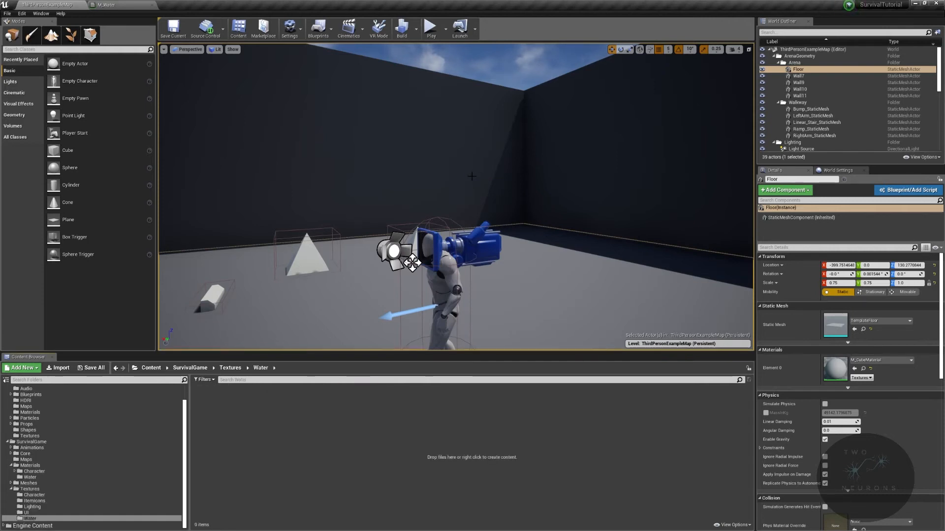
- Move T_Water_M from StarterContent/Textures into the SurvivalGame/Textures/Water folder and open that folder
{"action": "scroll", "coordinate": [55, 464], "scroll_direction": "up", "scroll_amount": 1}
{"action": "left_click", "coordinate": [47, 456]}
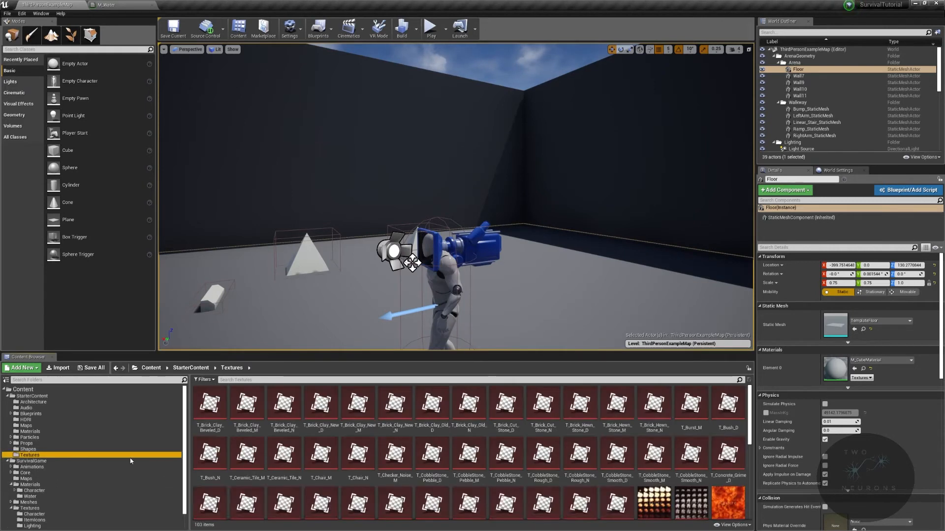
{"action": "scroll", "coordinate": [376, 492], "scroll_direction": "down", "scroll_amount": 5}
{"action": "left_click_drag", "start_coordinate": [284, 488], "coordinate": [47, 519]}
{"action": "left_click", "coordinate": [66, 499]}
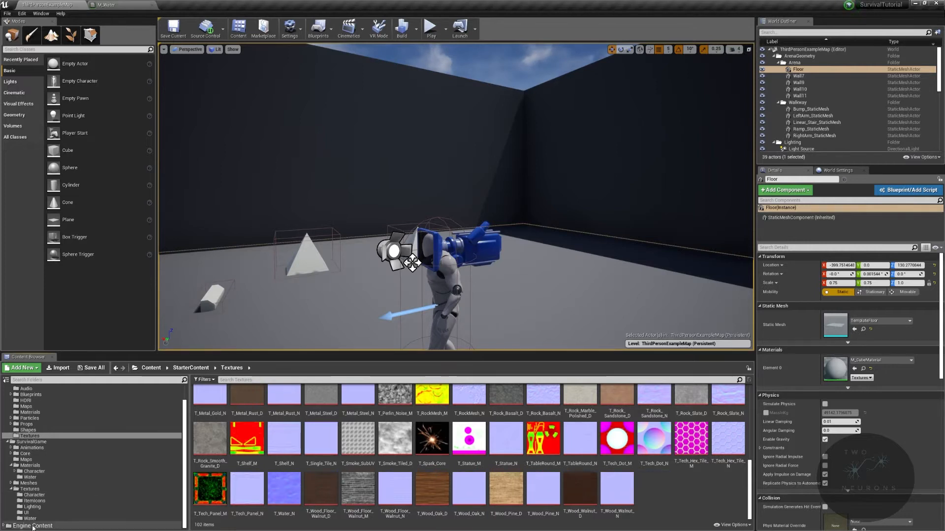
{"action": "left_click", "coordinate": [30, 519]}
{"action": "scroll", "coordinate": [53, 397], "scroll_direction": "up", "scroll_amount": 2}
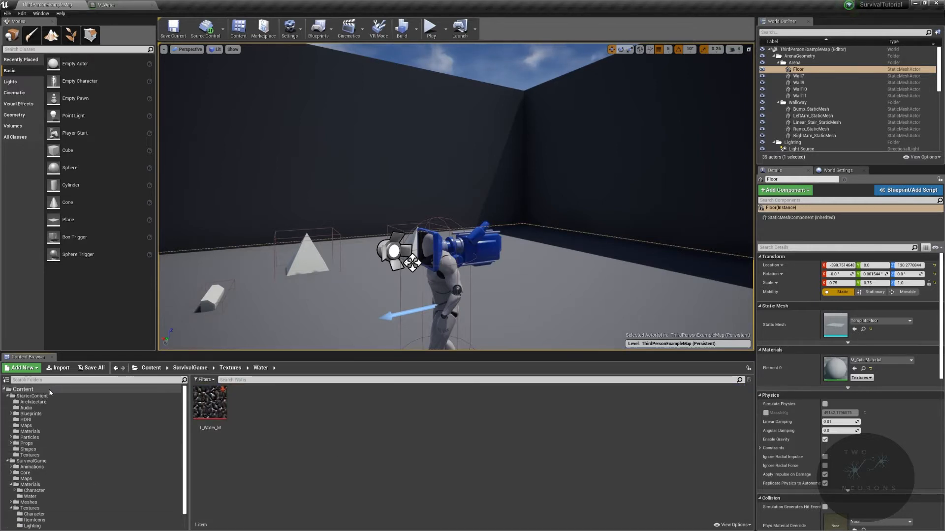
- Fix up the redirectors in the whole Content folder and return to the M_Water material
{"action": "right_click", "coordinate": [49, 389]}
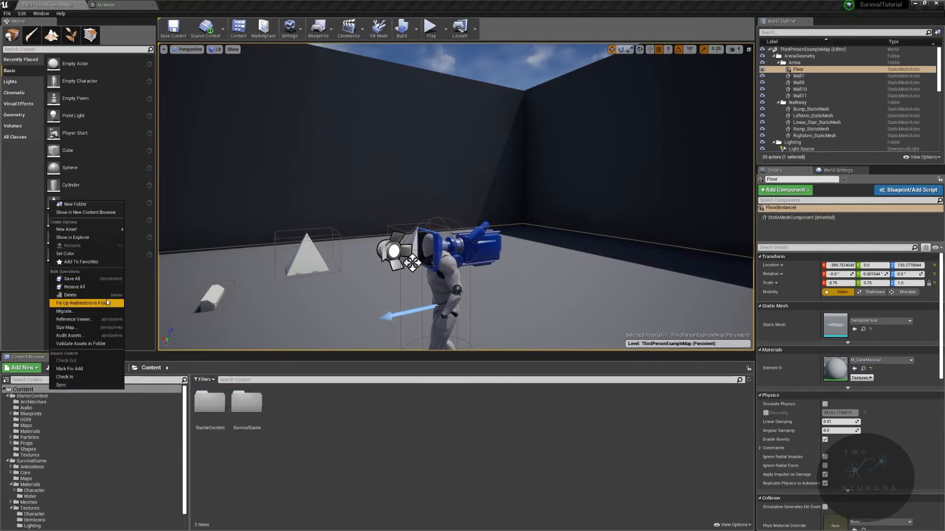
{"action": "left_click", "coordinate": [83, 304]}
{"action": "left_click", "coordinate": [136, 7]}
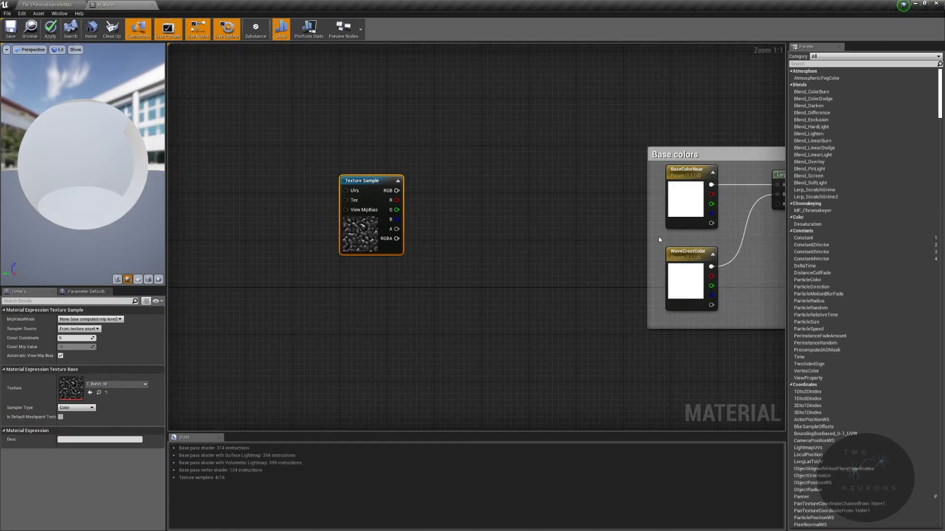
- Nudge the Texture Sample node slightly up and add a Panner node in the empty graph area well to its left
{"action": "left_click_drag", "start_coordinate": [371, 210], "coordinate": [364, 193]}
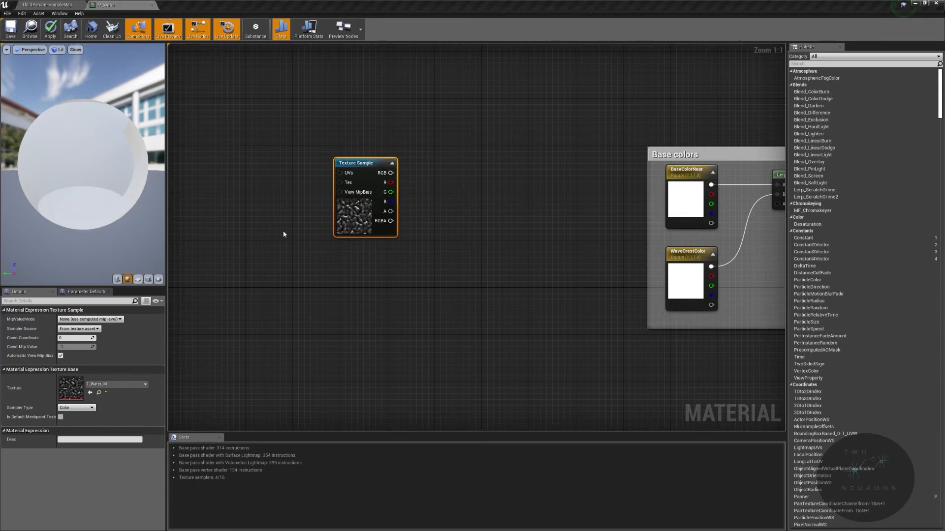
{"action": "right_click_drag", "start_coordinate": [283, 234], "coordinate": [496, 229]}
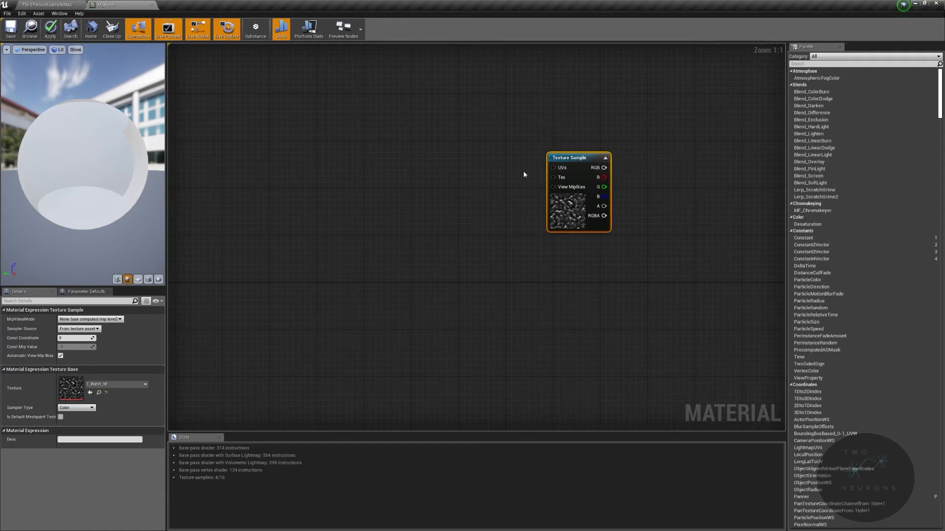
{"action": "right_click_drag", "start_coordinate": [532, 172], "coordinate": [722, 175]}
{"action": "key", "text": "Home"}
{"action": "right_click_drag", "start_coordinate": [639, 182], "coordinate": [334, 182]}
{"action": "right_click_drag", "start_coordinate": [319, 273], "coordinate": [762, 281]}
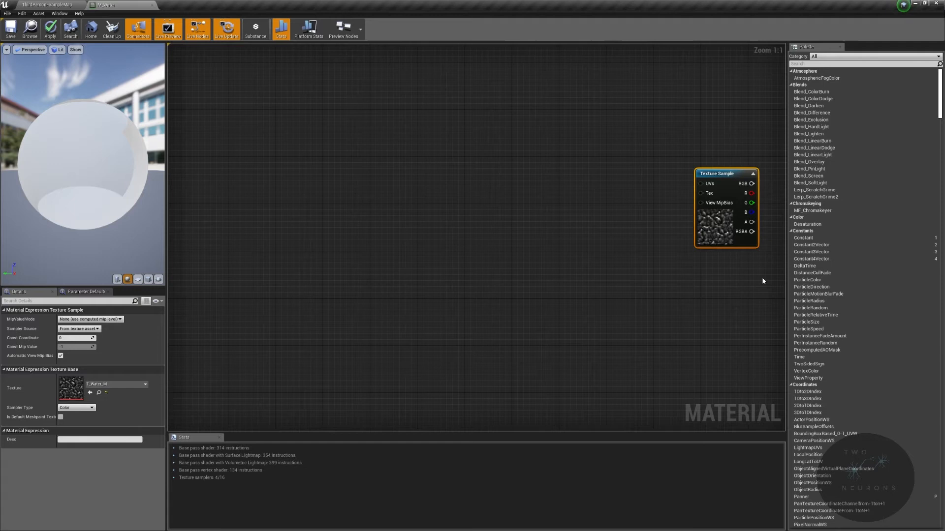
{"action": "right_click_drag", "start_coordinate": [763, 276], "coordinate": [601, 230]}
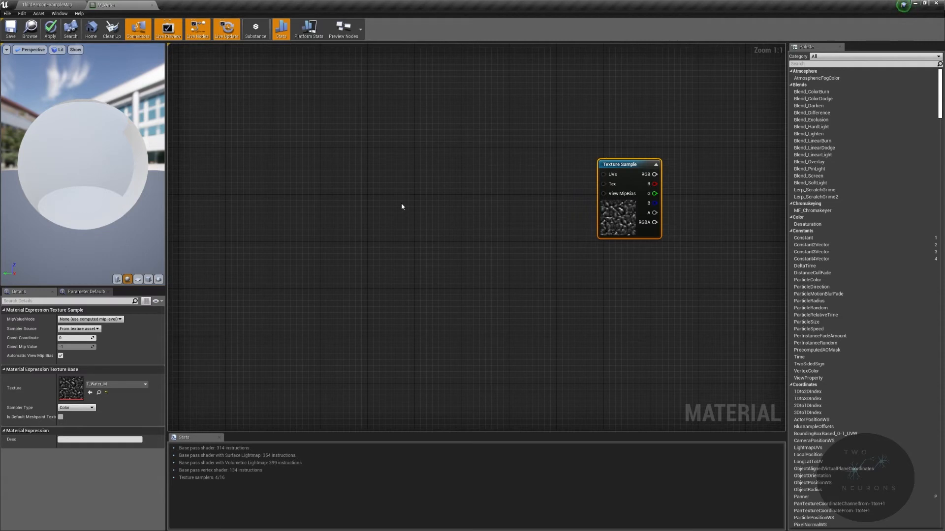
{"action": "right_click_drag", "start_coordinate": [409, 210], "coordinate": [622, 213]}
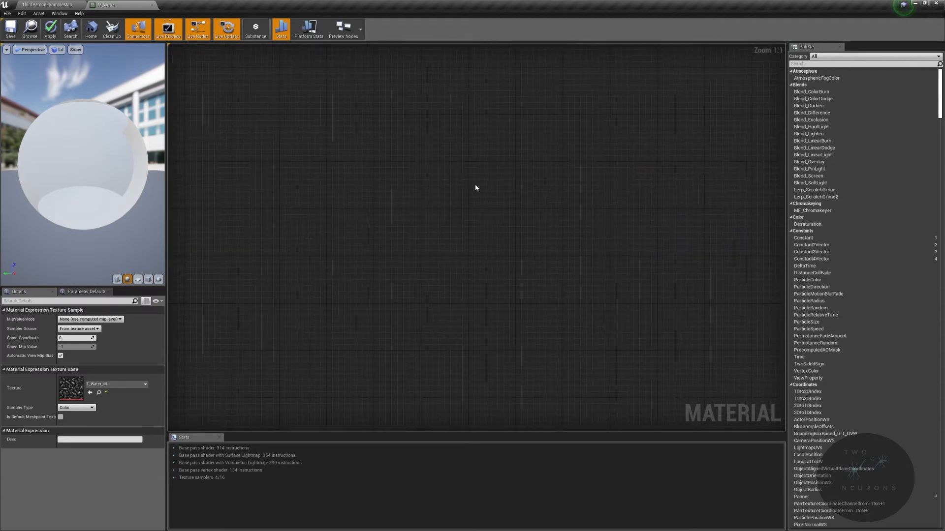
{"action": "right_click", "coordinate": [366, 185]}
{"action": "type", "text": "panner"}
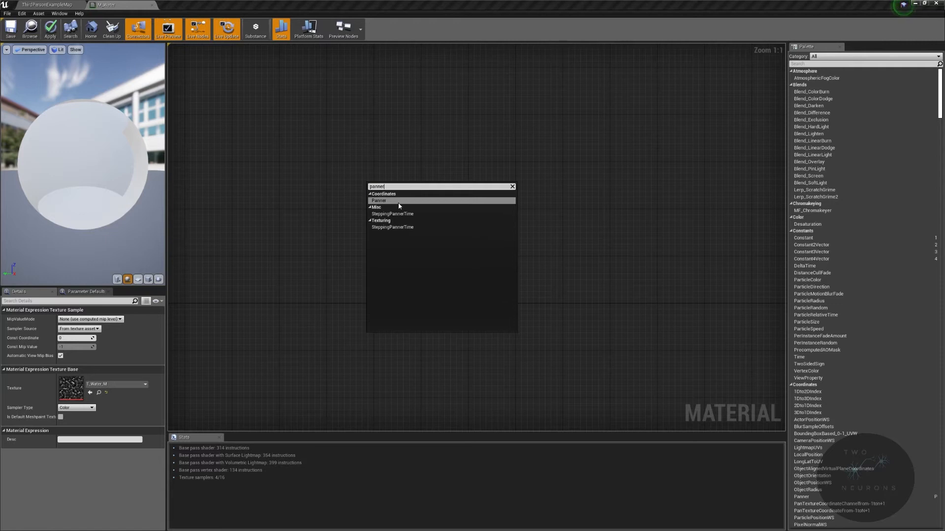
{"action": "left_click", "coordinate": [399, 201]}
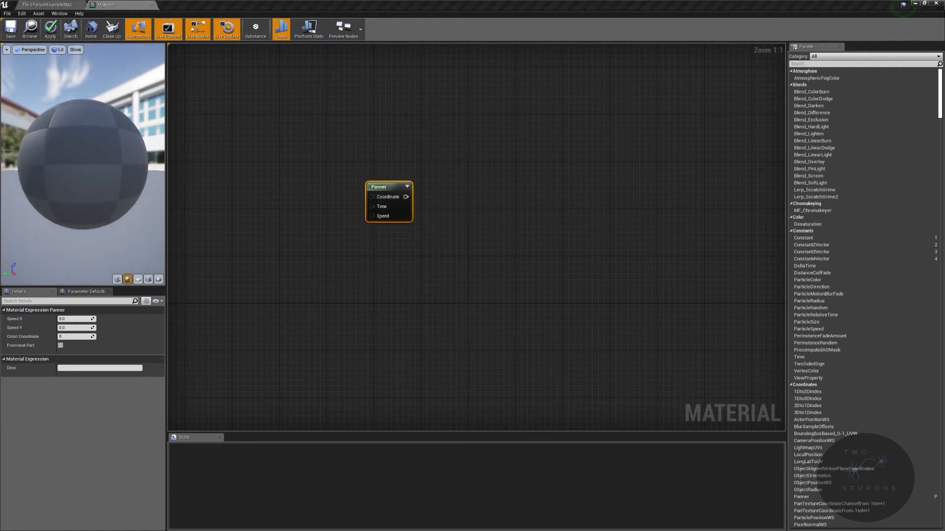
- Set the Panner's Speed X and Speed Y both to -0.008
{"action": "left_click", "coordinate": [74, 319]}
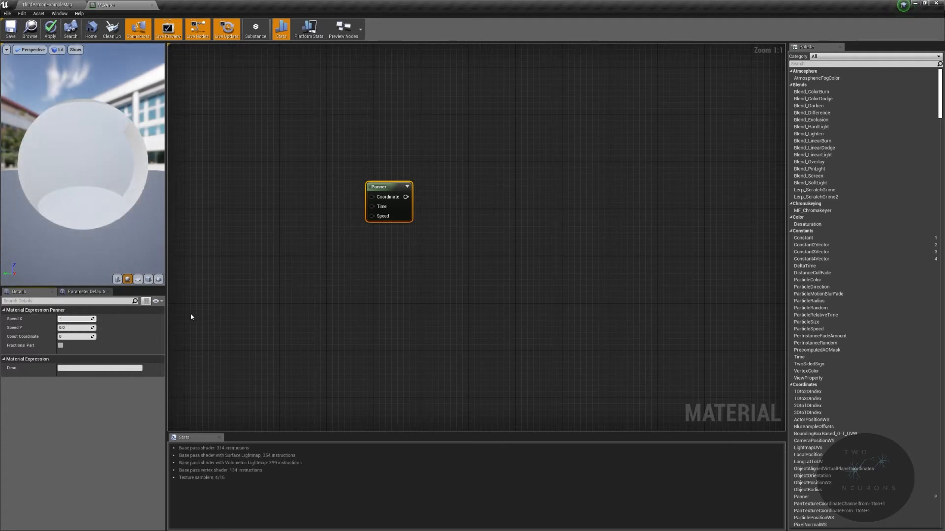
{"action": "type", "text": "-0.008"}
{"action": "key", "text": "Tab"}
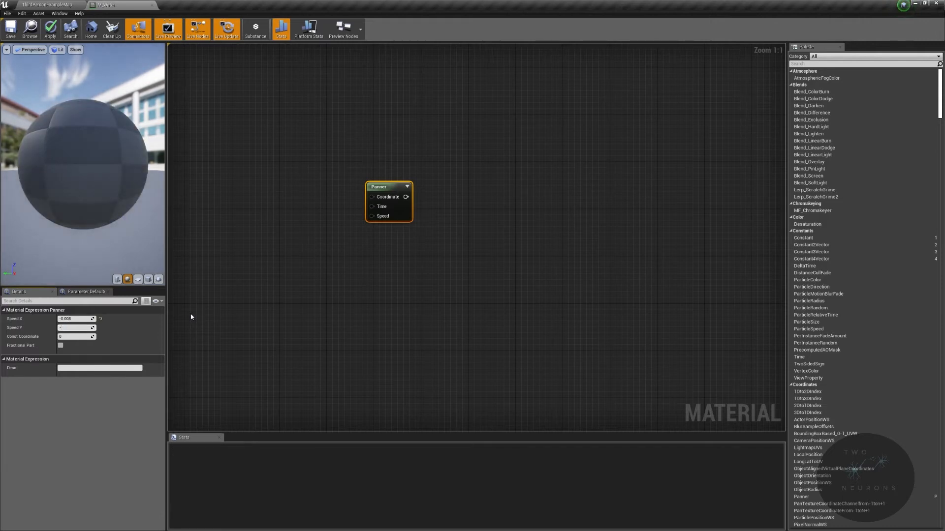
{"action": "key", "text": "Tab"}
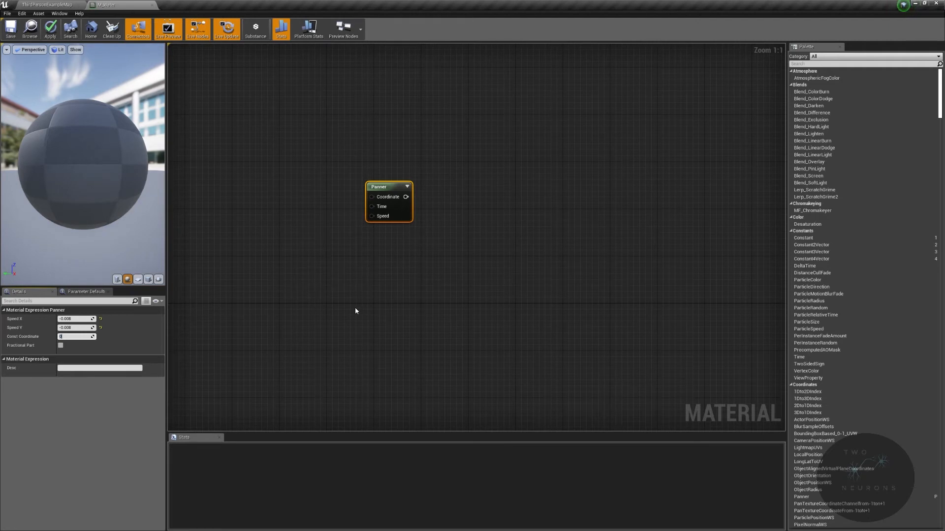
- Connect the Panner's output to the Texture Sample's UVs input and expand the sample's preview
{"action": "left_click_drag", "start_coordinate": [406, 196], "coordinate": [601, 192]}
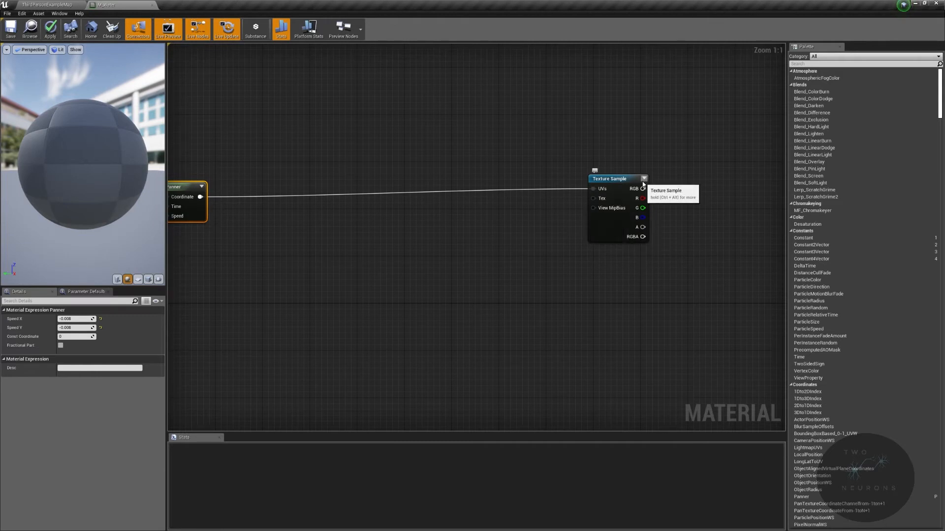
{"action": "left_click", "coordinate": [609, 223]}
{"action": "right_click_drag", "start_coordinate": [609, 223], "coordinate": [509, 231]}
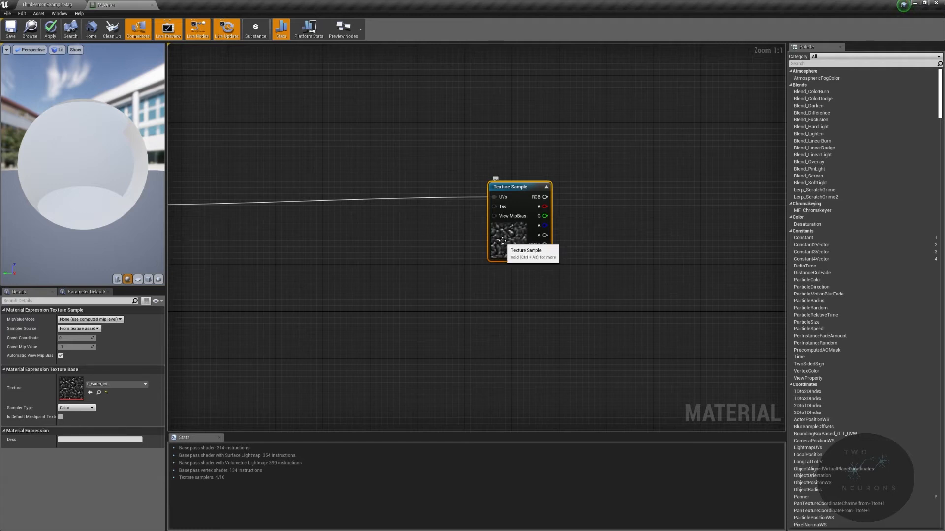
{"action": "right_click_drag", "start_coordinate": [421, 243], "coordinate": [574, 260]}
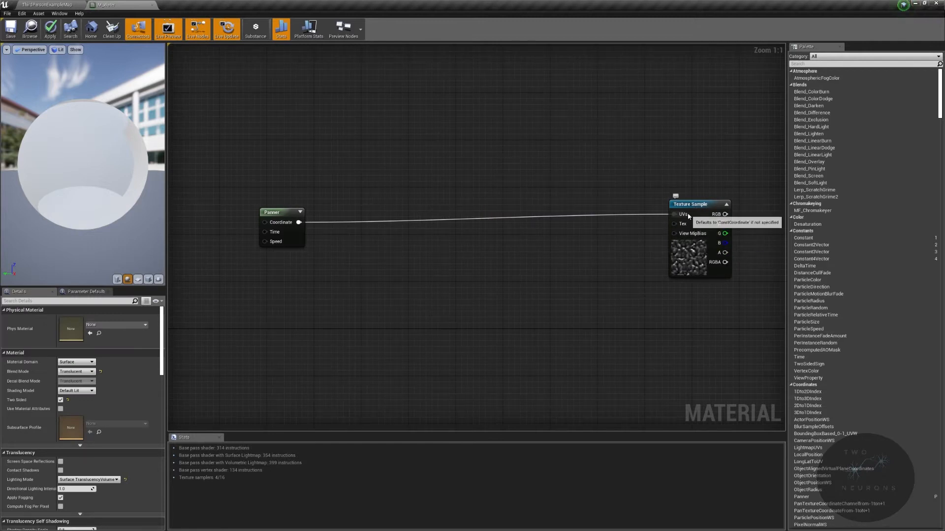
- Break the link between the Panner and the Texture Sample's UVs input
{"action": "left_click", "coordinate": [672, 214], "text": "alt"}
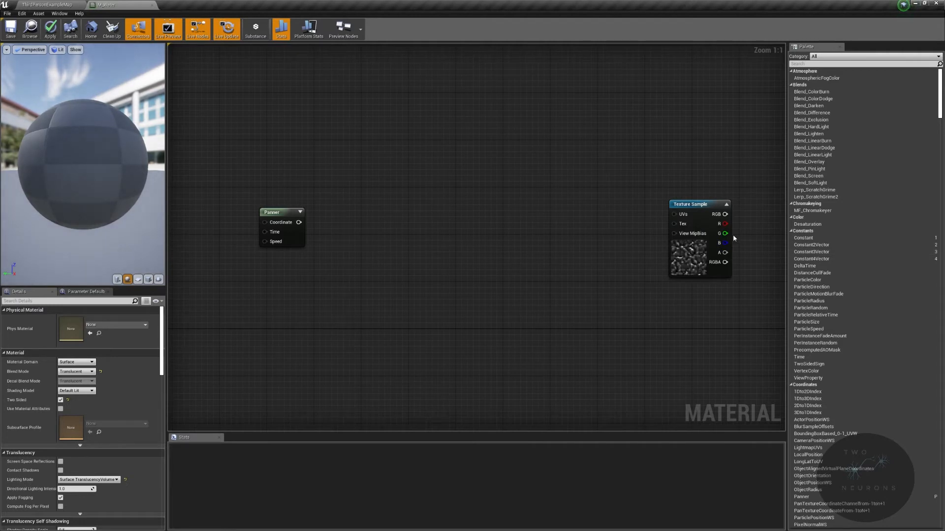
{"action": "key", "text": "Delete"}
{"action": "key", "text": "Home"}
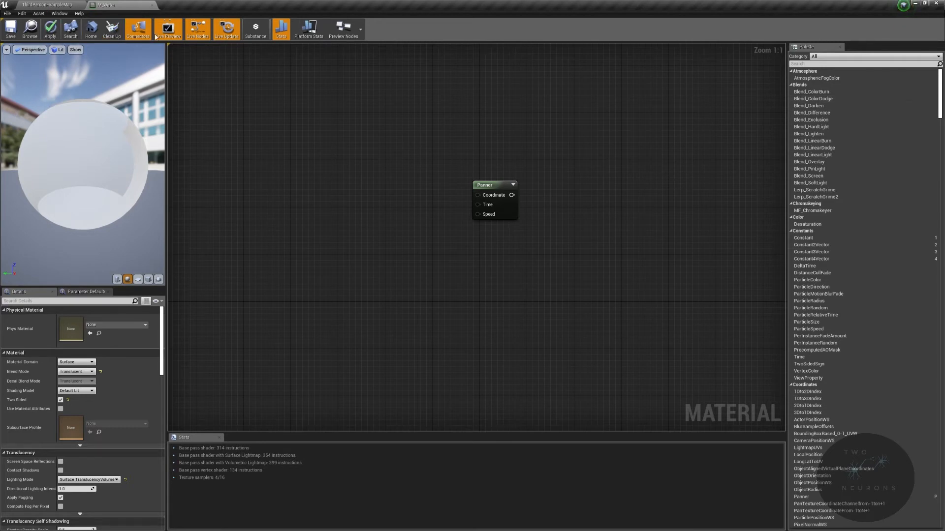
{"action": "right_click_drag", "start_coordinate": [442, 182], "coordinate": [296, 156]}
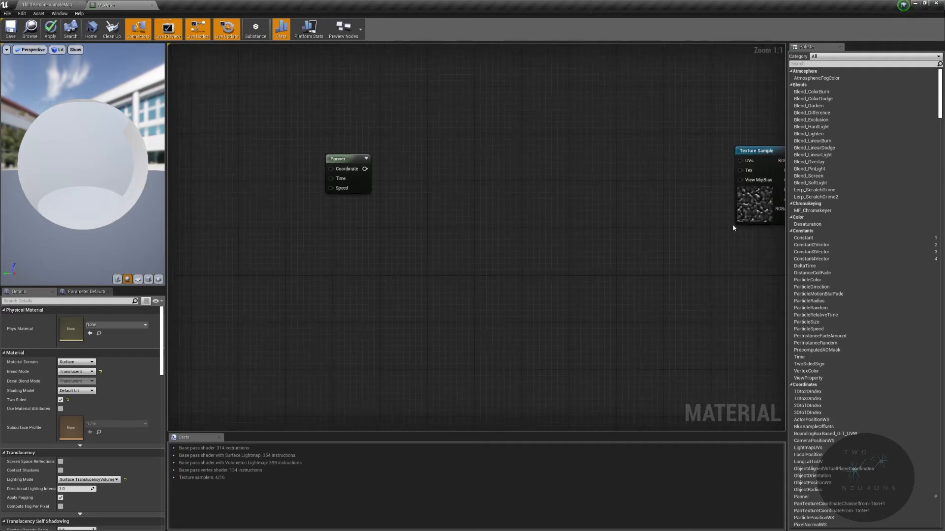
- Add a TextureCoordinate node in the empty graph area well to the left of the Panner
{"action": "right_click_drag", "start_coordinate": [645, 218], "coordinate": [744, 263]}
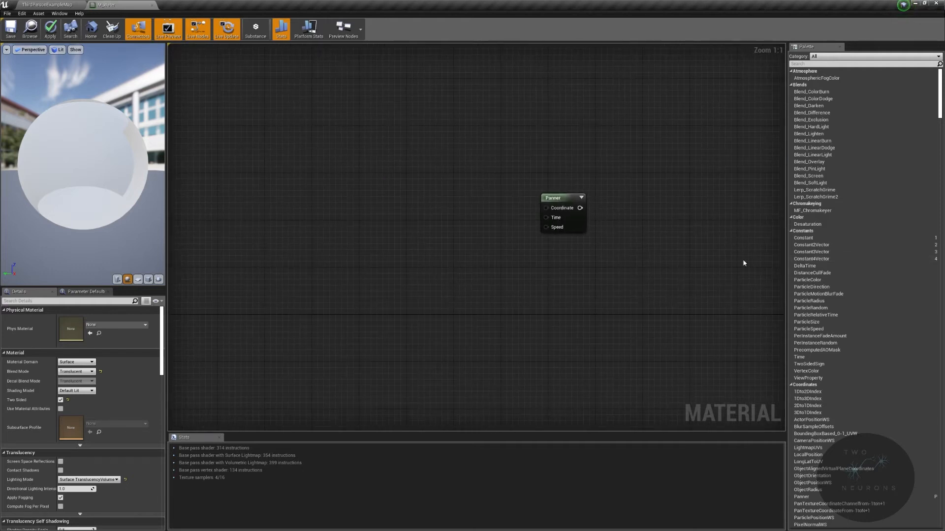
{"action": "right_click", "coordinate": [236, 207]}
{"action": "type", "text": "texture coord"}
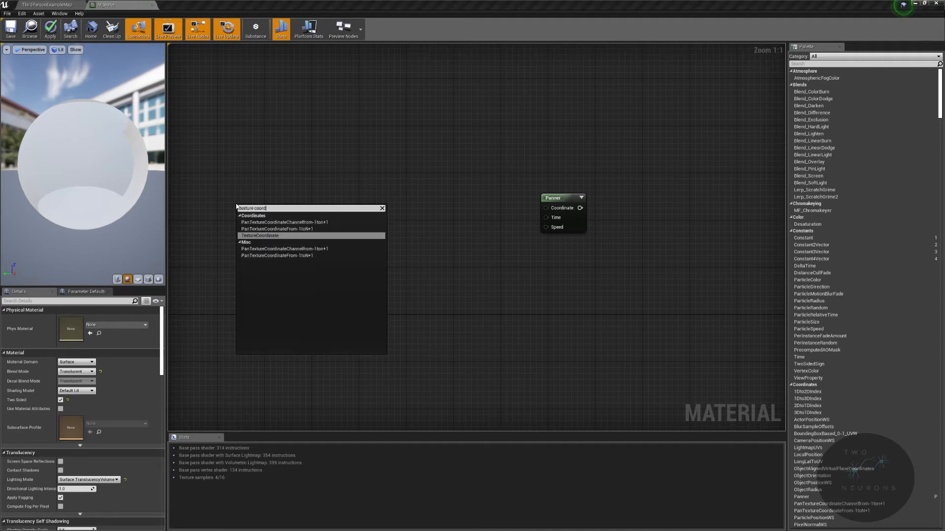
{"action": "key", "text": "Return"}
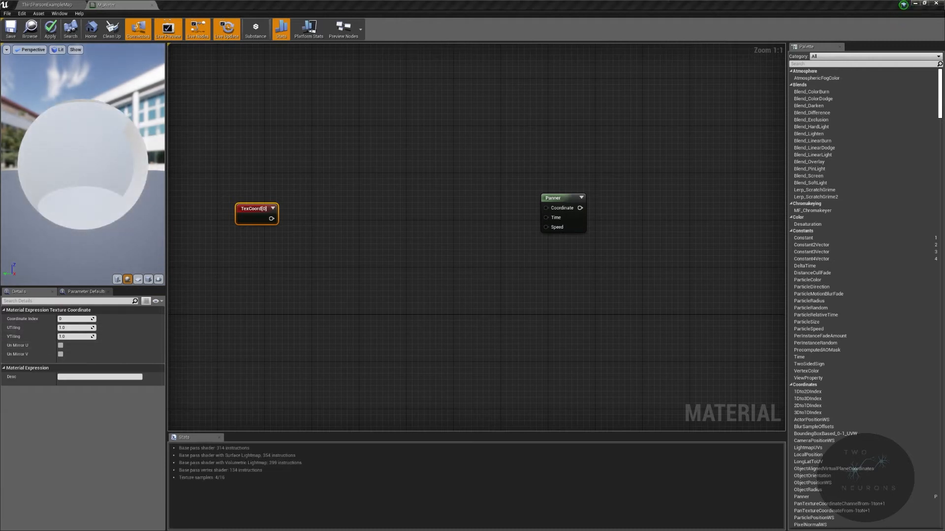
- Set the TexCoord node's UTiling and VTiling both to 0.75 and move the node a little further left
{"action": "left_click", "coordinate": [76, 328]}
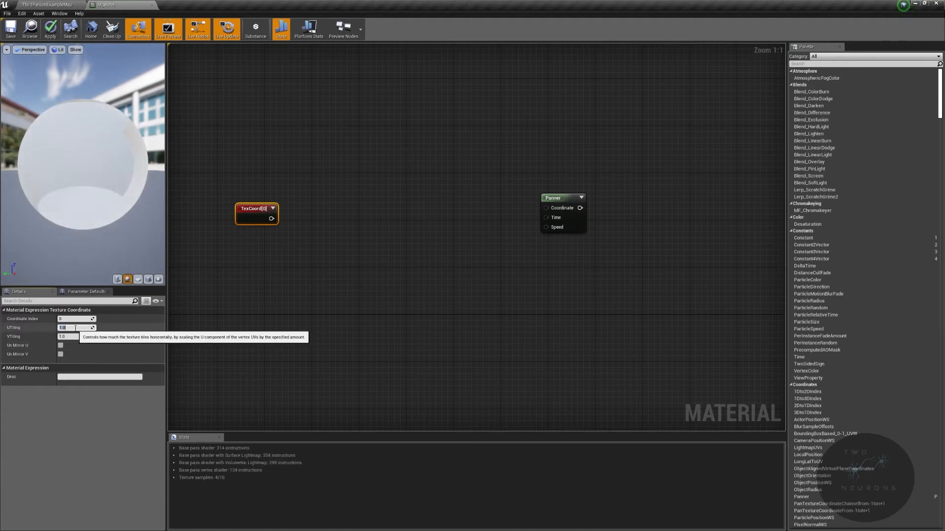
{"action": "type", "text": "0.75"}
{"action": "key", "text": "Tab"}
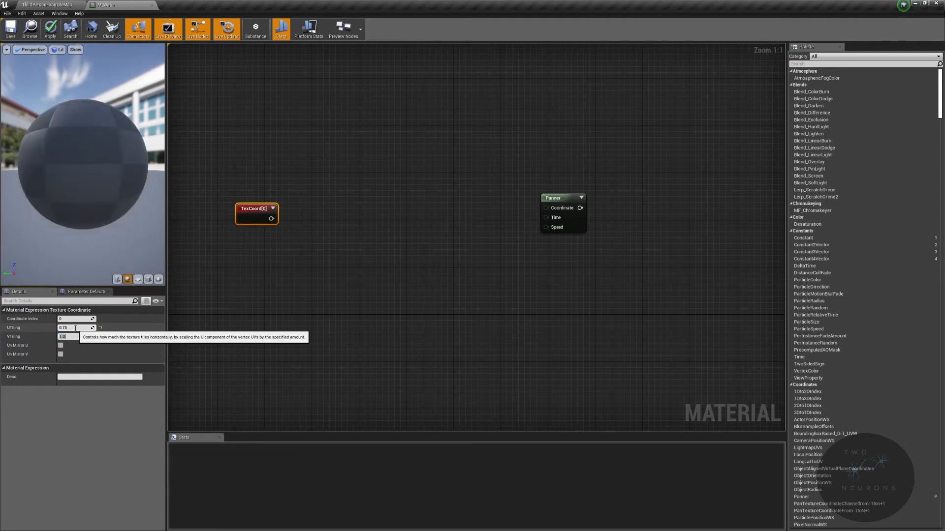
{"action": "left_click", "coordinate": [293, 256]}
{"action": "right_click_drag", "start_coordinate": [293, 255], "coordinate": [389, 238]}
{"action": "left_click_drag", "start_coordinate": [347, 200], "coordinate": [283, 197]}
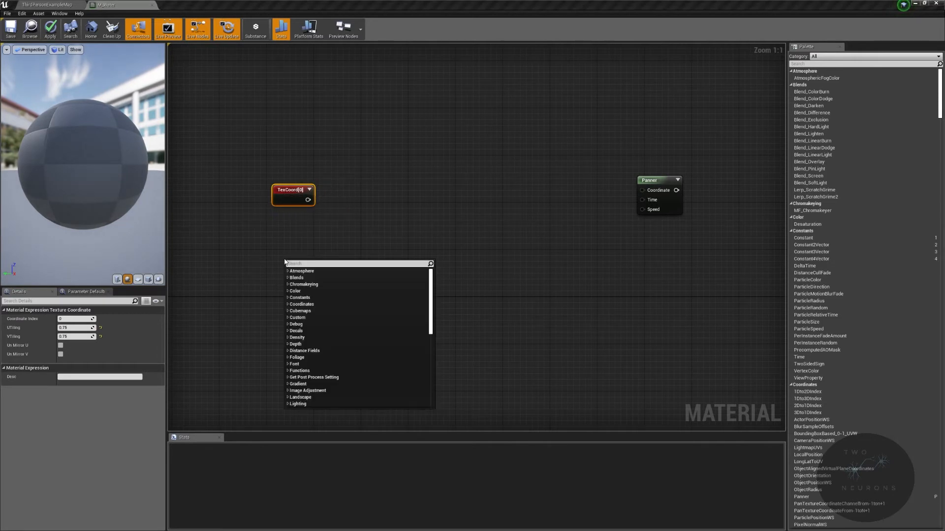
- Add a Constant node below TexCoord and convert it to a parameter named Tiling
{"action": "left_click", "coordinate": [285, 263]}
{"action": "key", "text": "1"}
{"action": "left_click", "coordinate": [280, 275]}
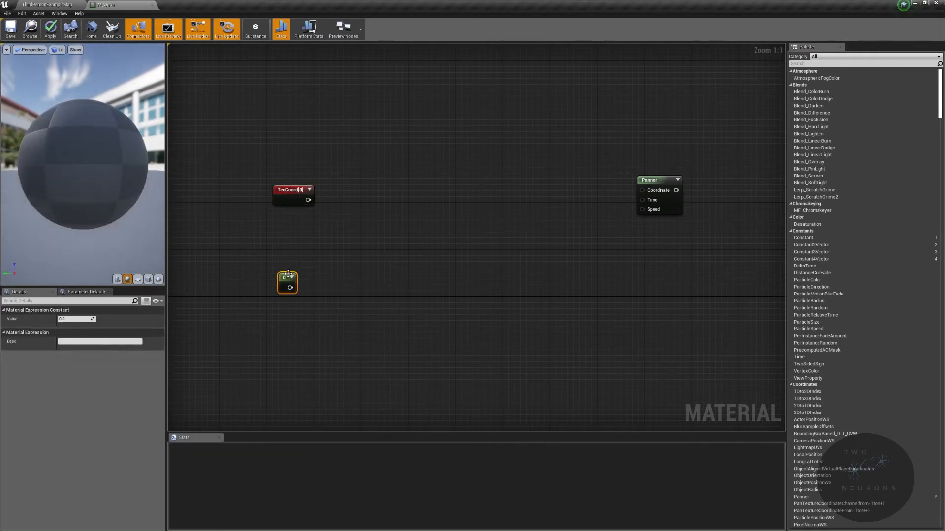
{"action": "right_click", "coordinate": [285, 276]}
{"action": "left_click", "coordinate": [309, 280]}
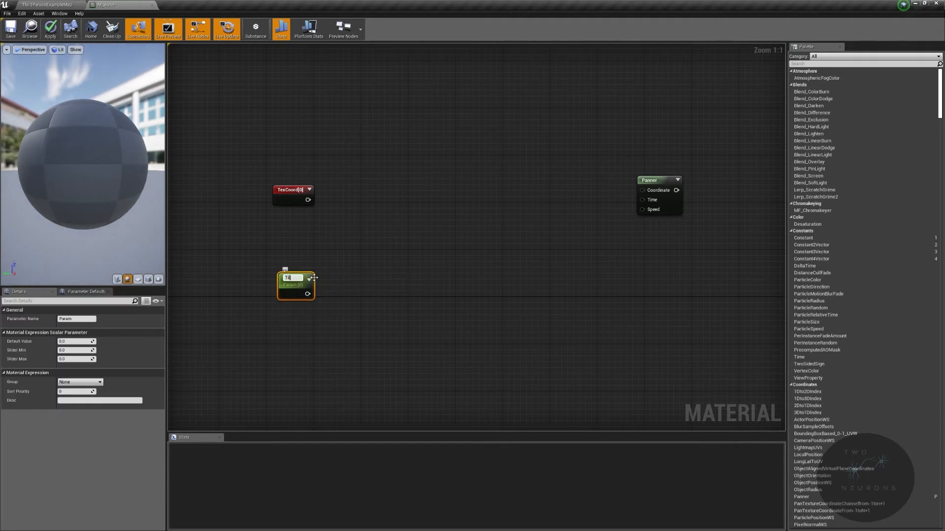
{"action": "key", "text": "Return"}
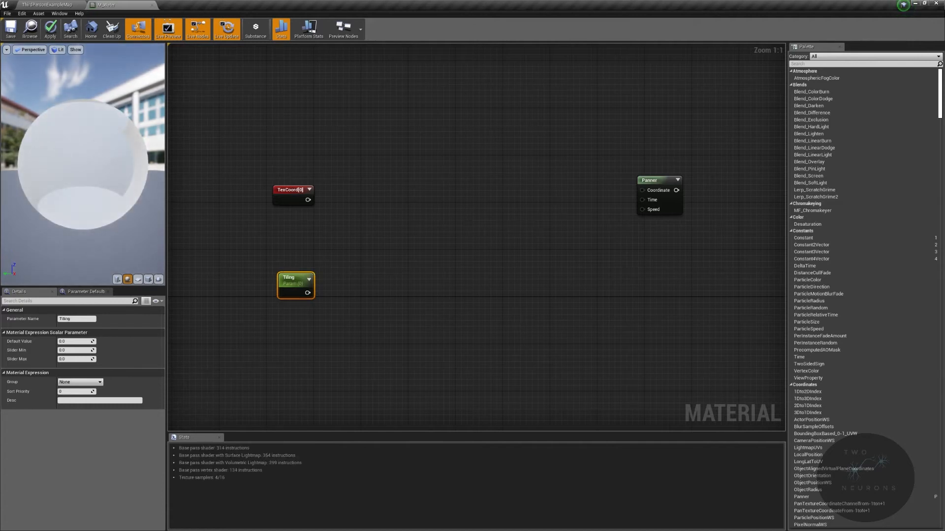
- Set the Tiling parameter's default value to 1.0 and shift the Tiling and TexCoord nodes slightly left into line
{"action": "left_click", "coordinate": [73, 342]}
{"action": "key", "text": "Return"}
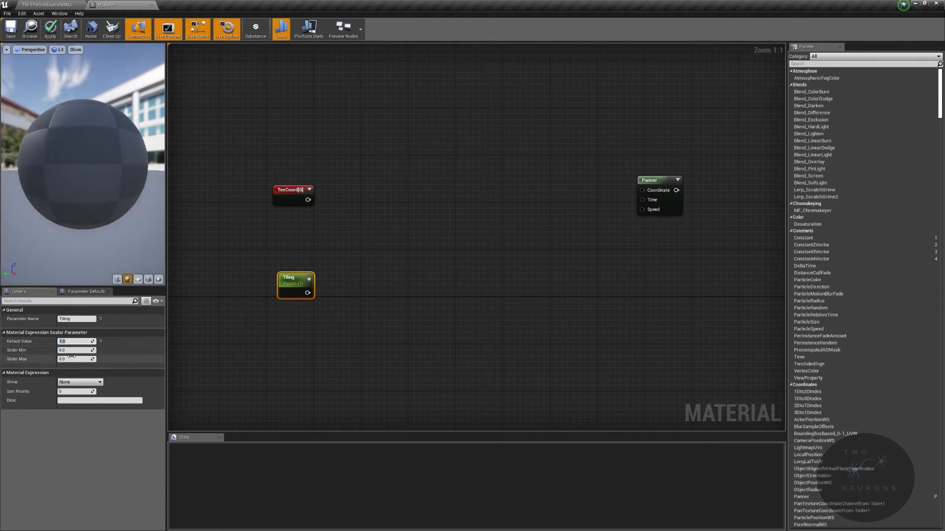
{"action": "left_click_drag", "start_coordinate": [289, 285], "coordinate": [278, 285]}
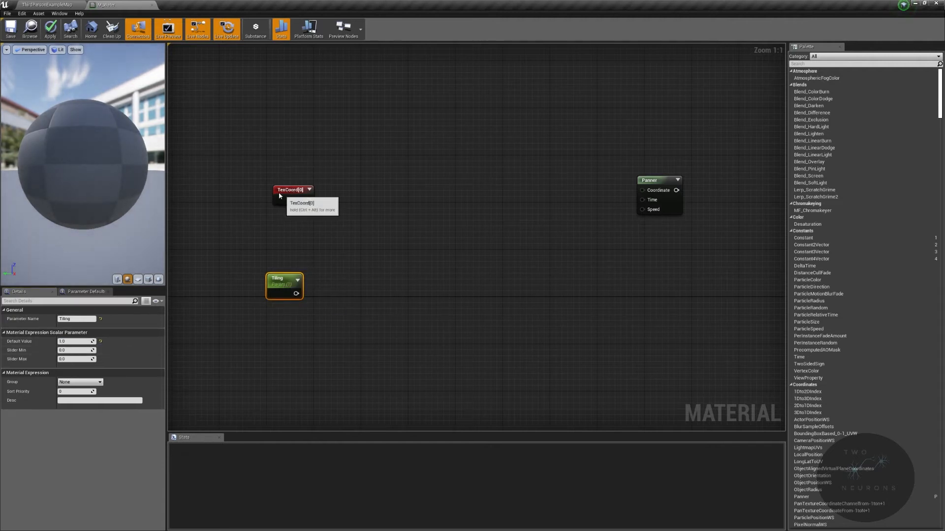
{"action": "left_click_drag", "start_coordinate": [292, 189], "coordinate": [284, 184]}
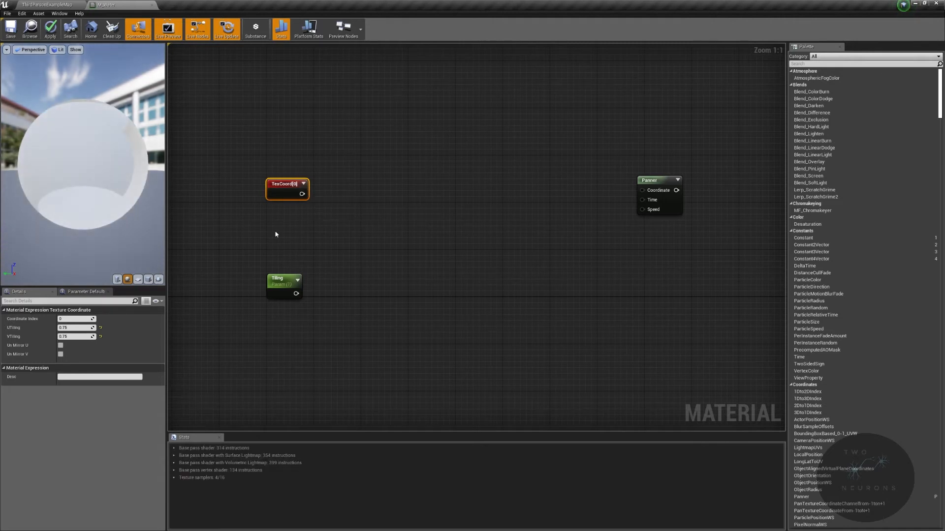
- Add a Multiply node with TexCoord feeding input A and the Tiling parameter feeding input B
{"action": "left_click_drag", "start_coordinate": [301, 193], "coordinate": [373, 185]}
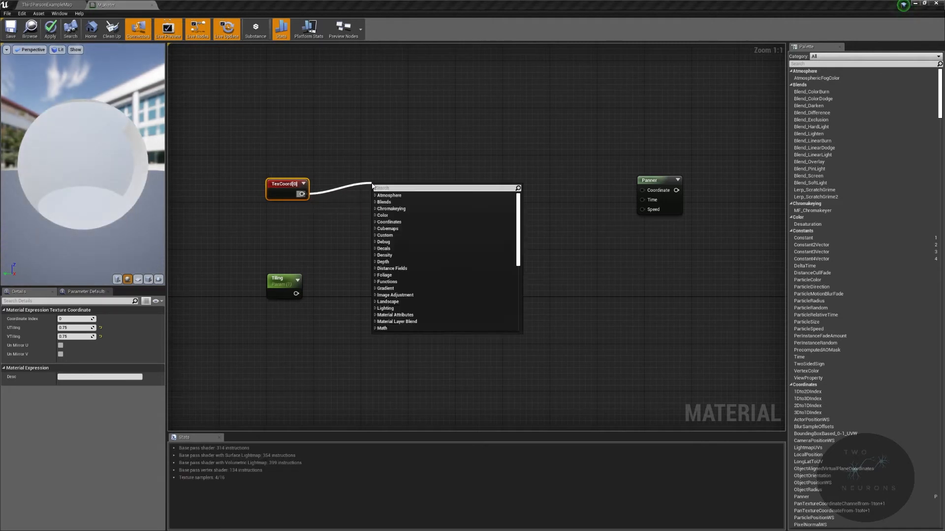
{"action": "type", "text": "mult"}
{"action": "key", "text": "Return"}
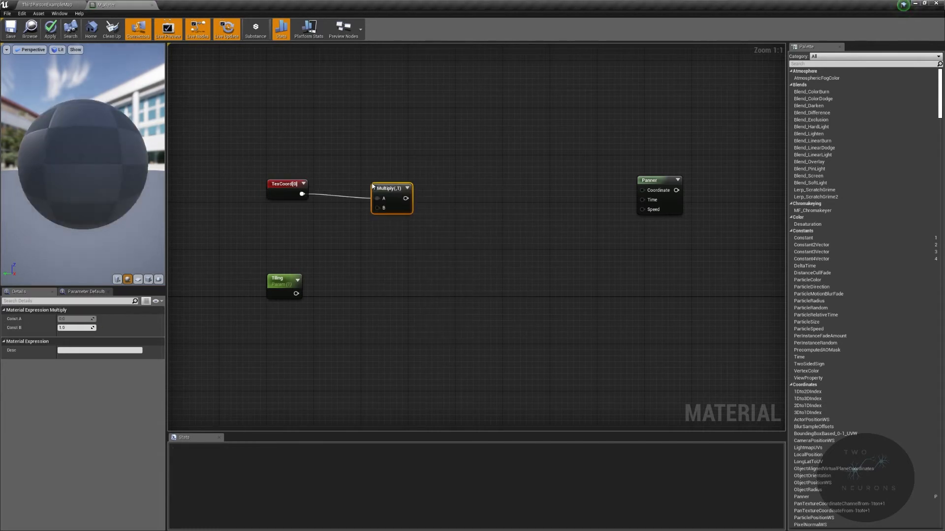
{"action": "left_click_drag", "start_coordinate": [376, 186], "coordinate": [388, 183]}
{"action": "left_click_drag", "start_coordinate": [296, 294], "coordinate": [379, 194]}
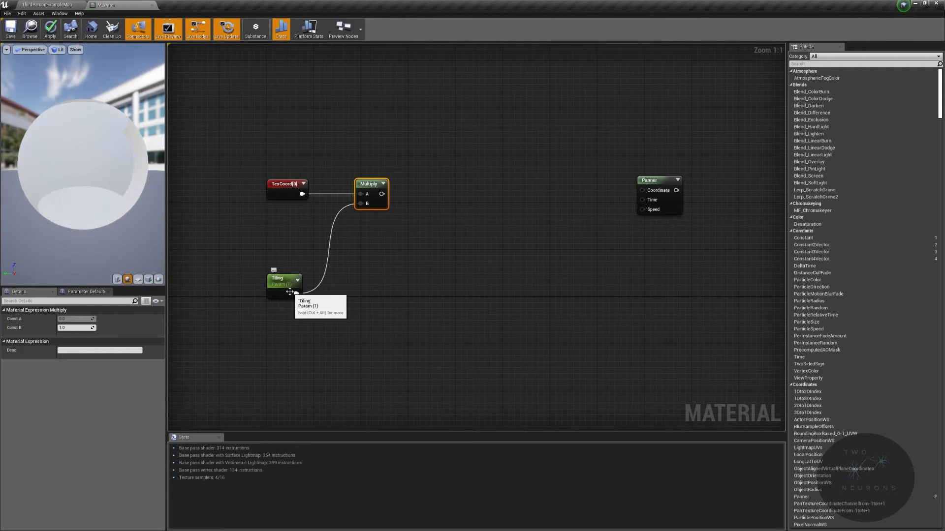
{"action": "left_click", "coordinate": [303, 185]}
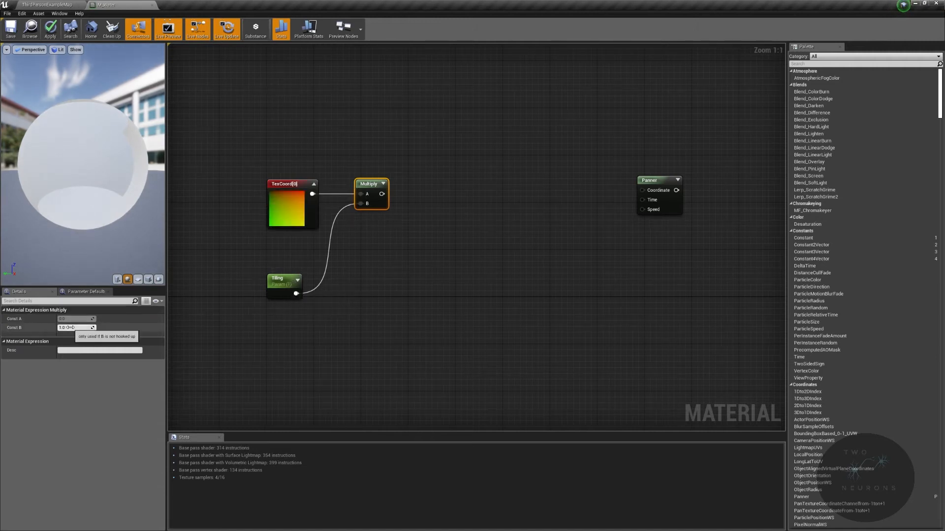
{"action": "left_click", "coordinate": [314, 184]}
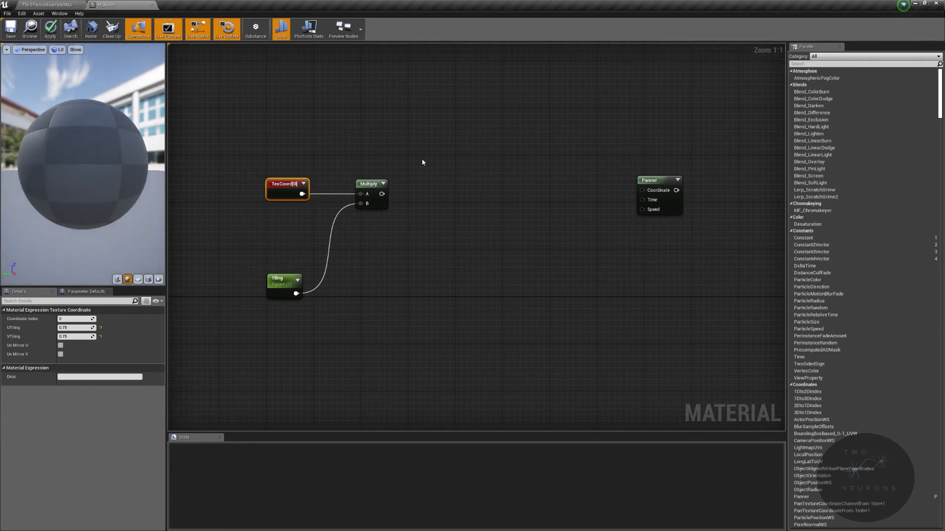
- Add a ComponentMask (R G) node fed by the Multiply output and connect it to the Panner's Coordinate input
{"action": "left_click_drag", "start_coordinate": [382, 194], "coordinate": [503, 192]}
{"action": "type", "text": "mask"}
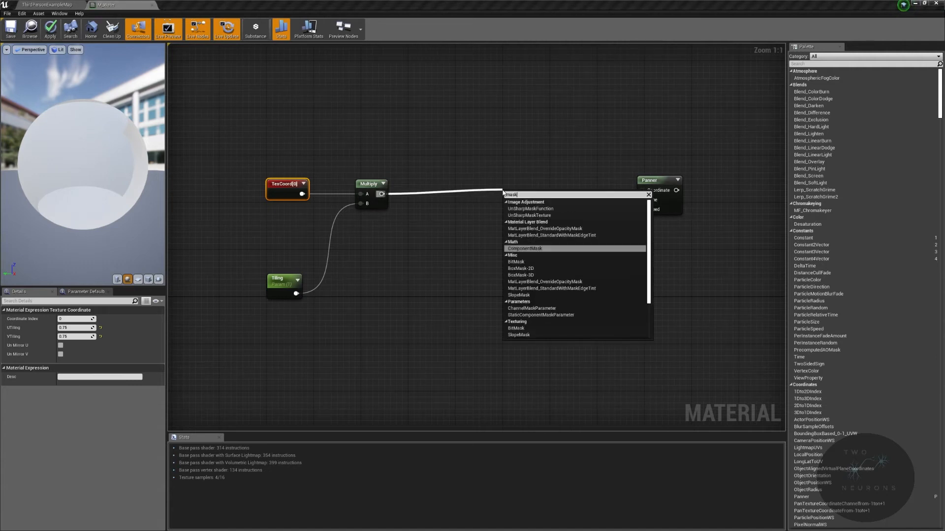
{"action": "left_click", "coordinate": [534, 248]}
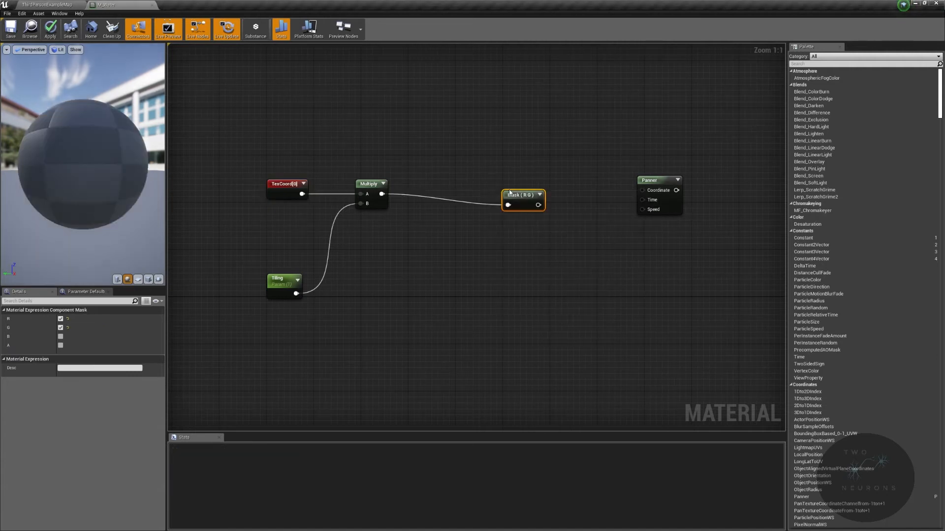
{"action": "left_click_drag", "start_coordinate": [495, 193], "coordinate": [654, 192]}
- Straighten the connections along the TexCoord, Multiply, Mask and Panner nodes so they form one level row
{"action": "left_click_drag", "start_coordinate": [464, 195], "coordinate": [499, 195]}
{"action": "left_click_drag", "start_coordinate": [282, 164], "coordinate": [723, 196]}
{"action": "key", "text": "q"}
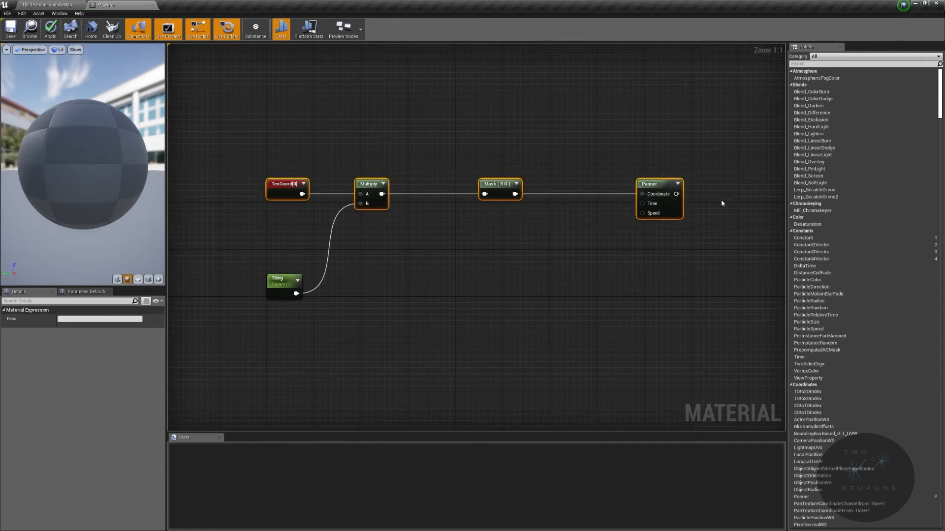
{"action": "left_click", "coordinate": [717, 202]}
- Add a CustomRotator fed by the Panner's output and connect its Rotated Values to the Texture Sample's UVs
{"action": "right_click_drag", "start_coordinate": [734, 200], "coordinate": [437, 246]}
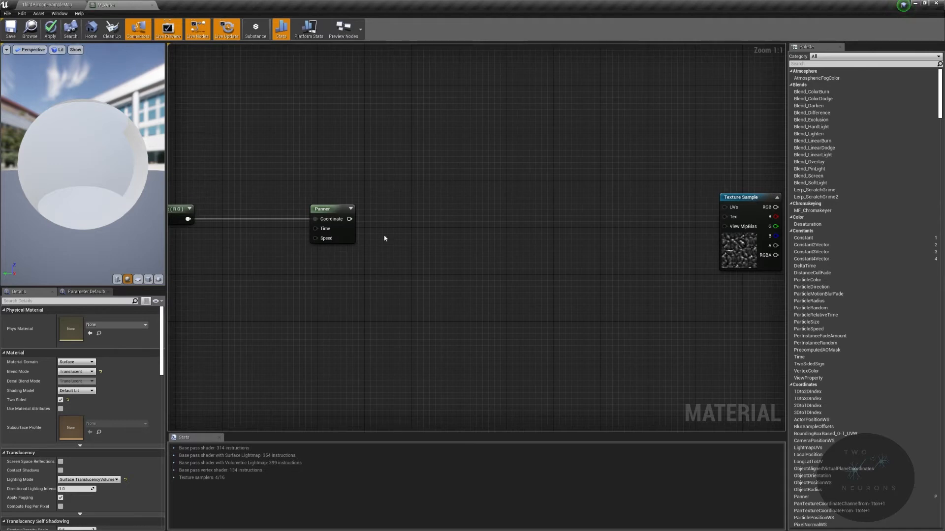
{"action": "left_click_drag", "start_coordinate": [349, 219], "coordinate": [447, 217]}
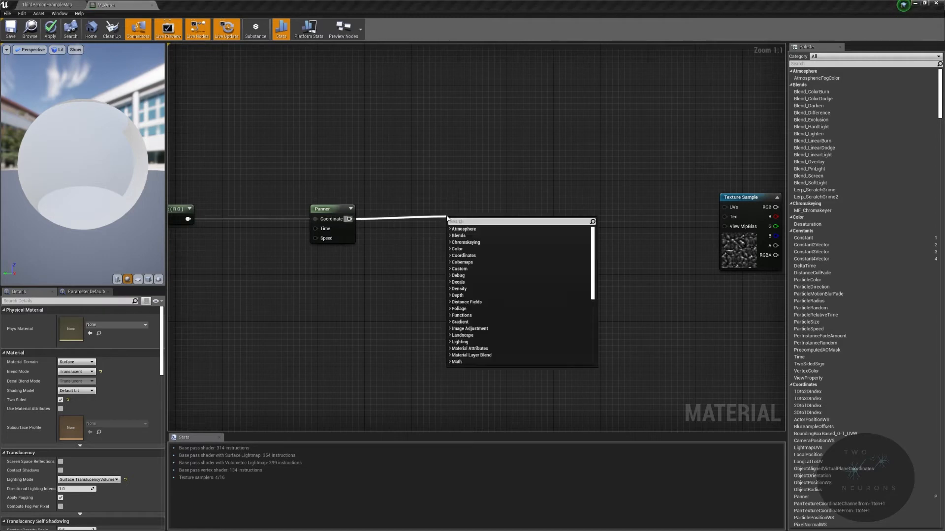
{"action": "type", "text": "custom rota"}
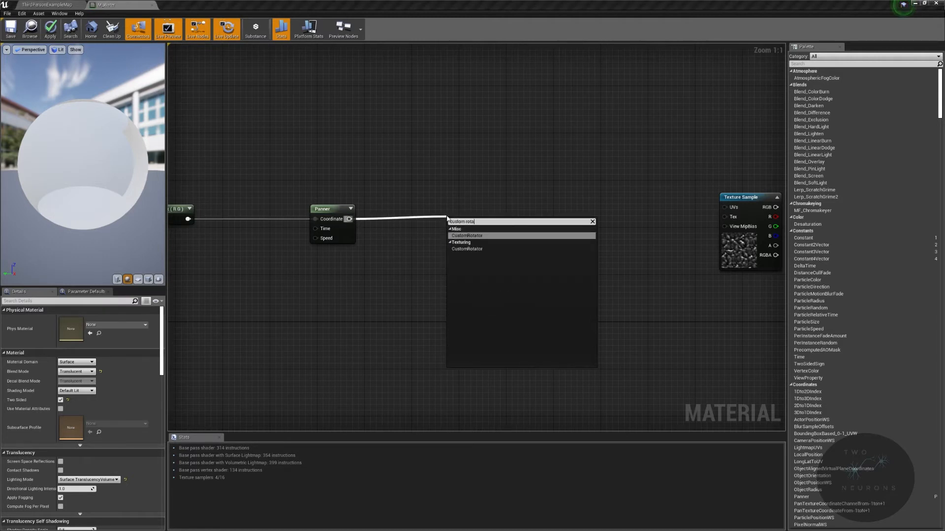
{"action": "key", "text": "Return"}
{"action": "left_click_drag", "start_coordinate": [526, 221], "coordinate": [732, 204]}
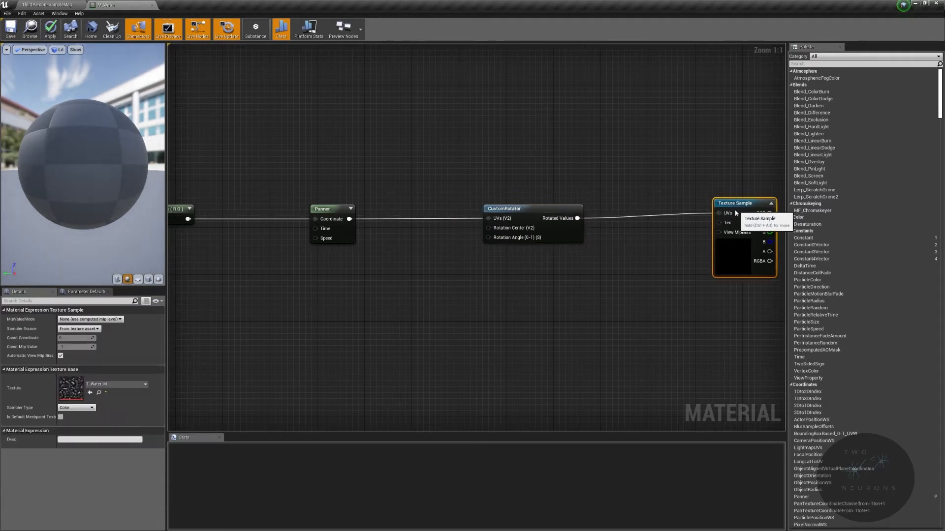
- Straighten the connections between the Panner, CustomRotator and Texture Sample nodes
{"action": "scroll", "coordinate": [699, 334], "scroll_direction": "down", "scroll_amount": 7}
{"action": "left_click_drag", "start_coordinate": [228, 269], "coordinate": [485, 338]}
{"action": "key", "text": "Home"}
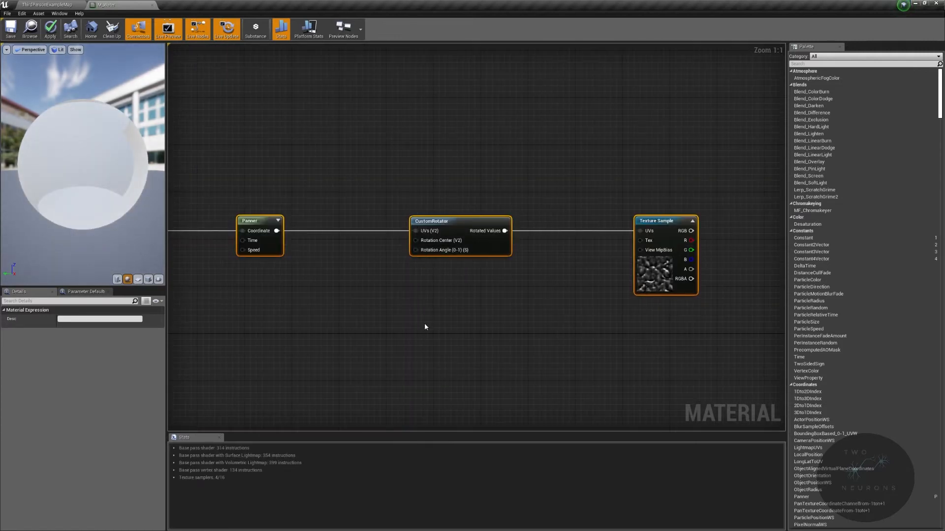
- Add a Constant of 0.25 below the CustomRotator, connect it to Rotation Angle and shift it slightly left
{"action": "left_click", "coordinate": [398, 325]}
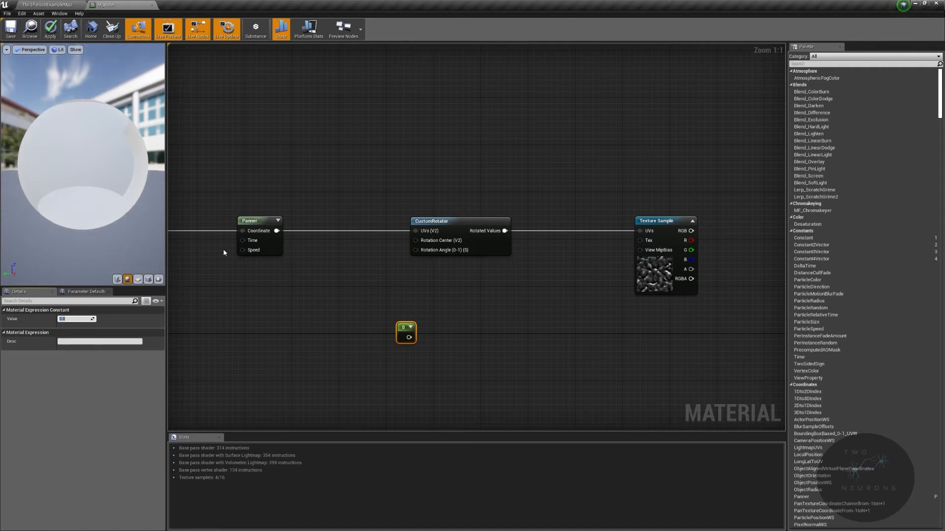
{"action": "type", "text": "0.25"}
{"action": "key", "text": "Return"}
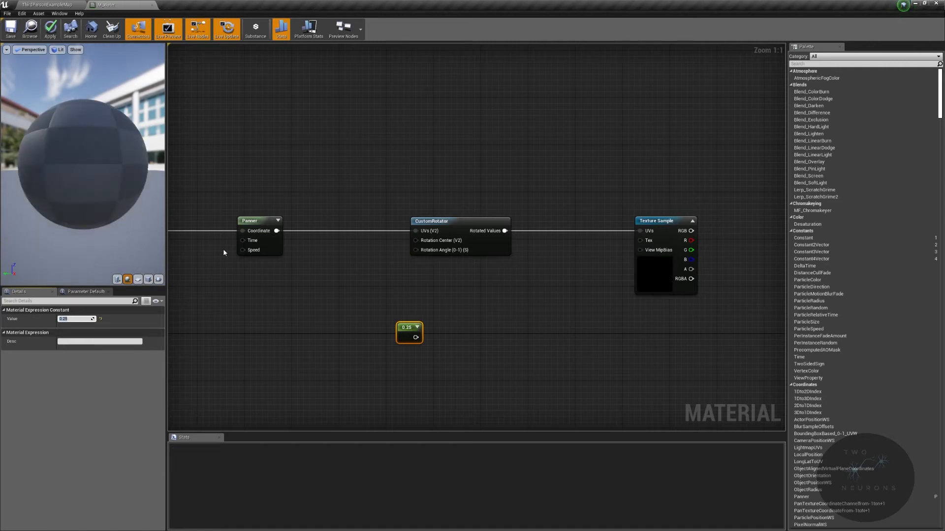
{"action": "left_click_drag", "start_coordinate": [416, 337], "coordinate": [416, 250]}
{"action": "left_click_drag", "start_coordinate": [402, 337], "coordinate": [375, 336]}
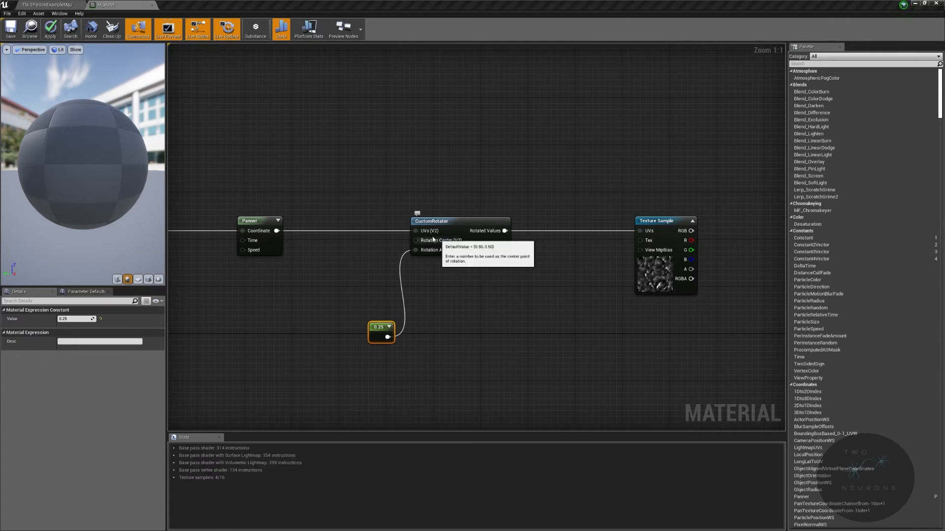
- Add a Constant2Vector with R and G both 0.5 and connect it to the CustomRotator's Rotation Center input
{"action": "left_click", "coordinate": [239, 341]}
{"action": "right_click_drag", "start_coordinate": [238, 356], "coordinate": [342, 356]}
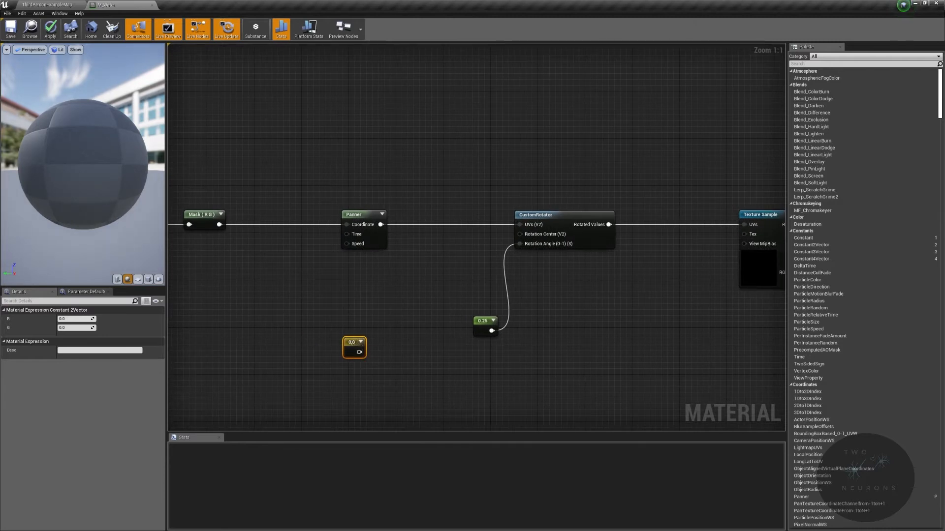
{"action": "left_click", "coordinate": [77, 318]}
{"action": "type", "text": "0.5"}
{"action": "key", "text": "Tab"}
{"action": "type", "text": "0.5"}
{"action": "key", "text": "Return"}
{"action": "left_click_drag", "start_coordinate": [355, 342], "coordinate": [531, 236]}
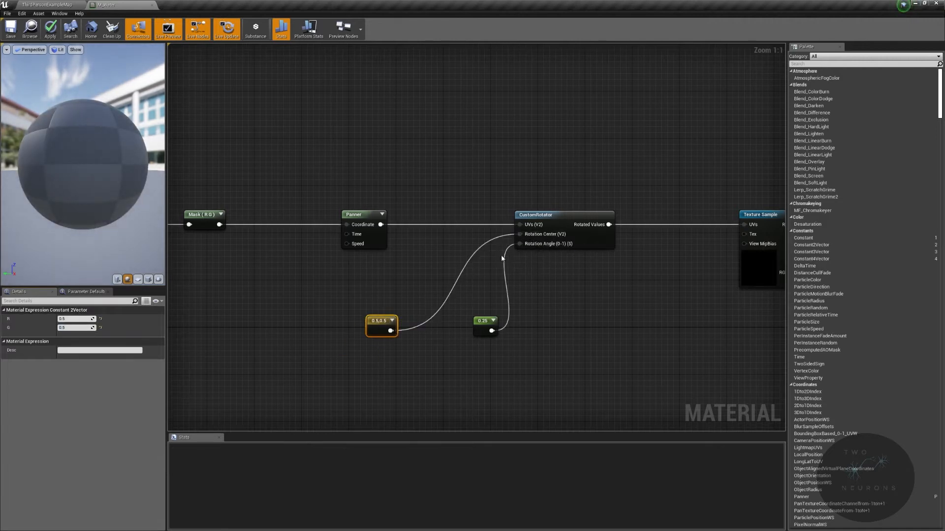
- Move the 0.5,0.5 vector node slightly right, closer to the 0.25 constant
{"action": "left_click", "coordinate": [477, 324]}
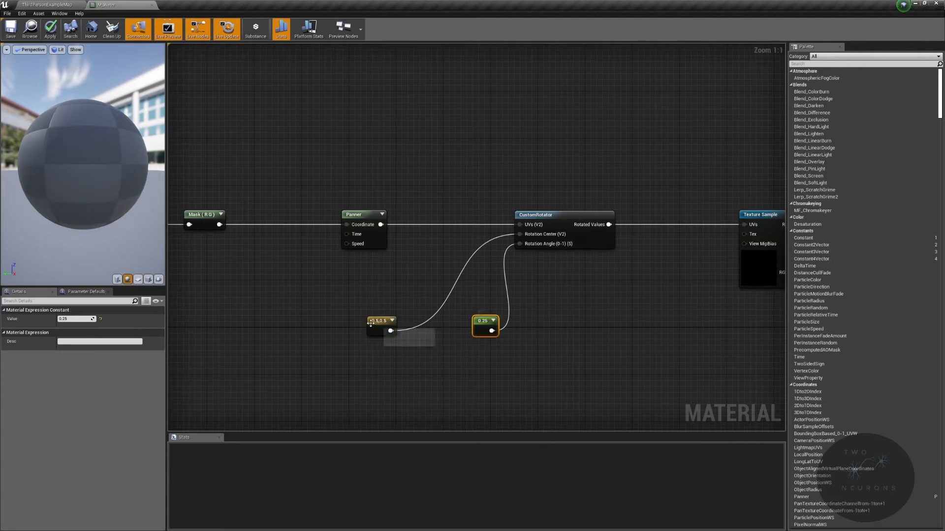
{"action": "left_click_drag", "start_coordinate": [374, 327], "coordinate": [397, 327]}
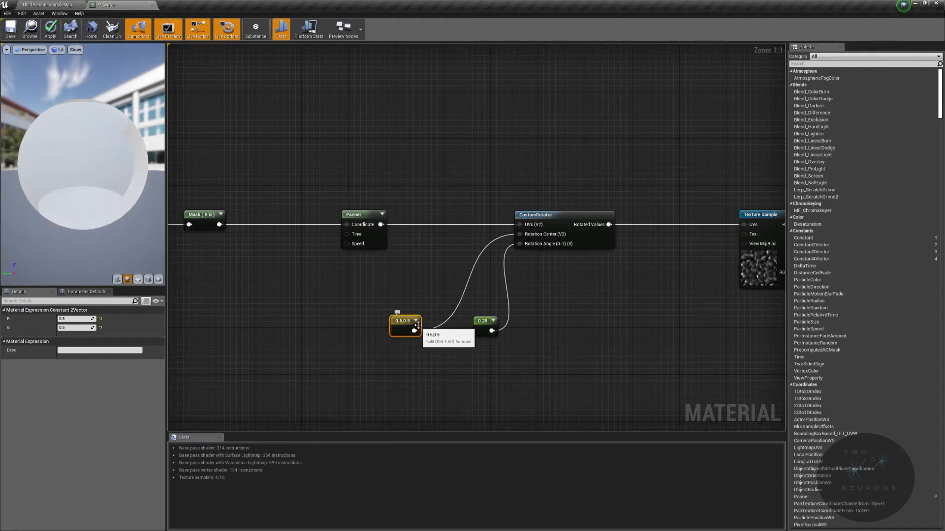
{"action": "left_click", "coordinate": [481, 325]}
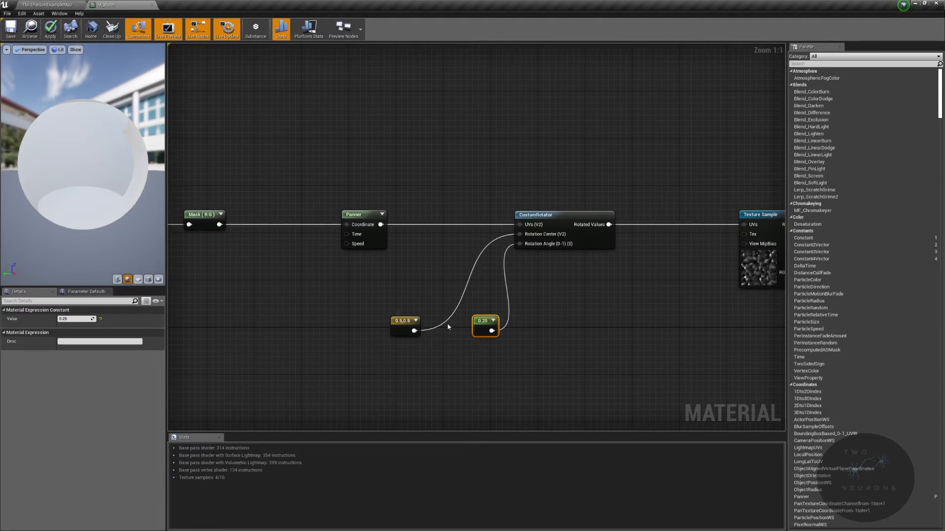
{"action": "key", "text": "ctrl+z"}
- Duplicate the node row from TexCoord through Texture Sample and place the copy directly below the original row
{"action": "right_click_drag", "start_coordinate": [413, 331], "coordinate": [648, 337]}
{"action": "left_click_drag", "start_coordinate": [177, 146], "coordinate": [613, 291]}
{"action": "scroll", "coordinate": [611, 289], "scroll_direction": "down", "scroll_amount": 3}
{"action": "right_click_drag", "start_coordinate": [635, 284], "coordinate": [786, 202]}
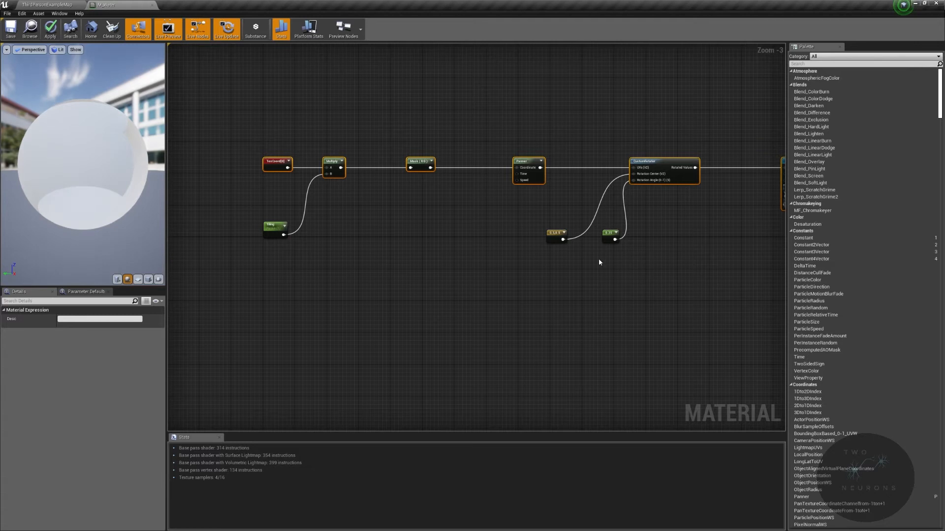
{"action": "key", "text": "ctrl+v"}
{"action": "left_click_drag", "start_coordinate": [251, 297], "coordinate": [346, 278]}
{"action": "scroll", "coordinate": [345, 236], "scroll_direction": "up", "scroll_amount": 3}
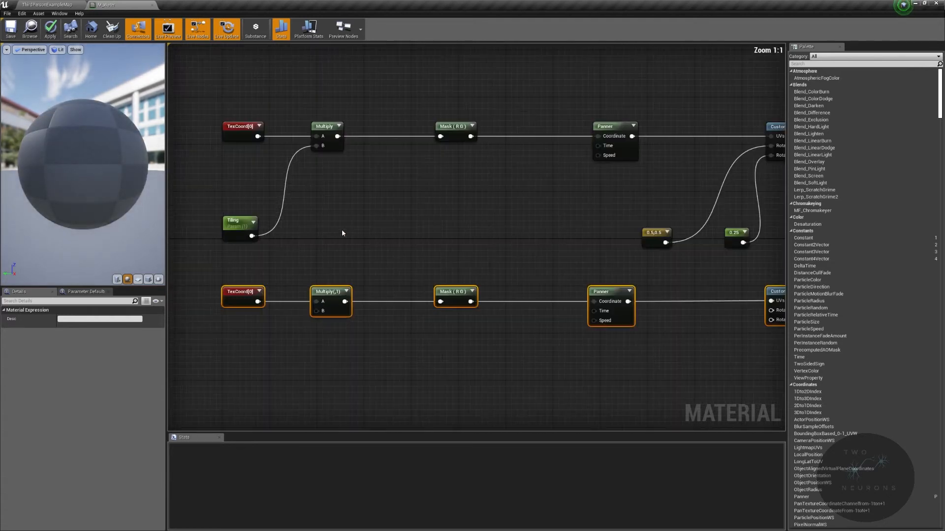
- Connect Tiling to the duplicated Multiply's B input, the 0.5,0.5 vector to the lower CustomRotator's Rotation Center, and the 0.25 constant to its Rotation Angle
{"action": "left_click_drag", "start_coordinate": [252, 236], "coordinate": [316, 316]}
{"action": "right_click_drag", "start_coordinate": [672, 259], "coordinate": [468, 243]}
{"action": "left_click_drag", "start_coordinate": [463, 226], "coordinate": [573, 318]}
{"action": "left_click_drag", "start_coordinate": [539, 227], "coordinate": [567, 327]}
{"action": "right_click_drag", "start_coordinate": [588, 253], "coordinate": [793, 222]}
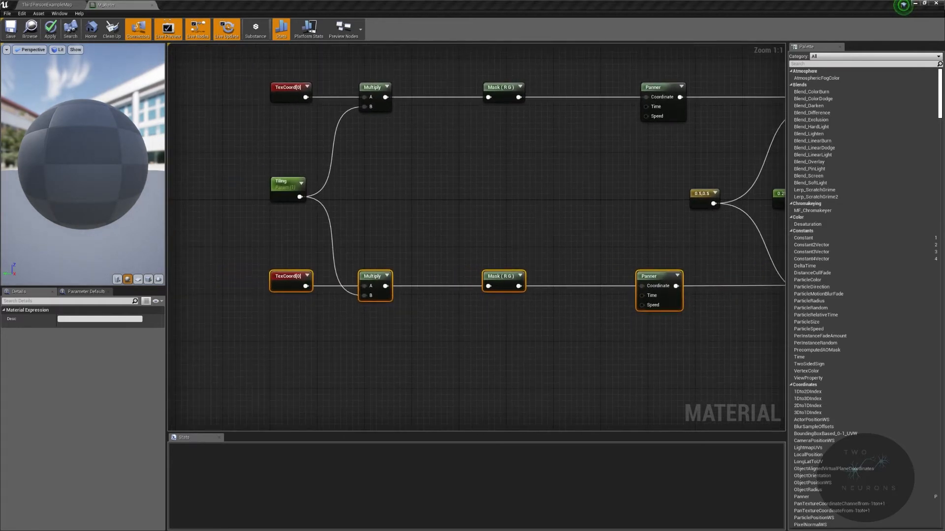
- Set both UTiling and VTiling of the duplicated lower TexCoord node to 0.05
{"action": "left_click", "coordinate": [295, 286]}
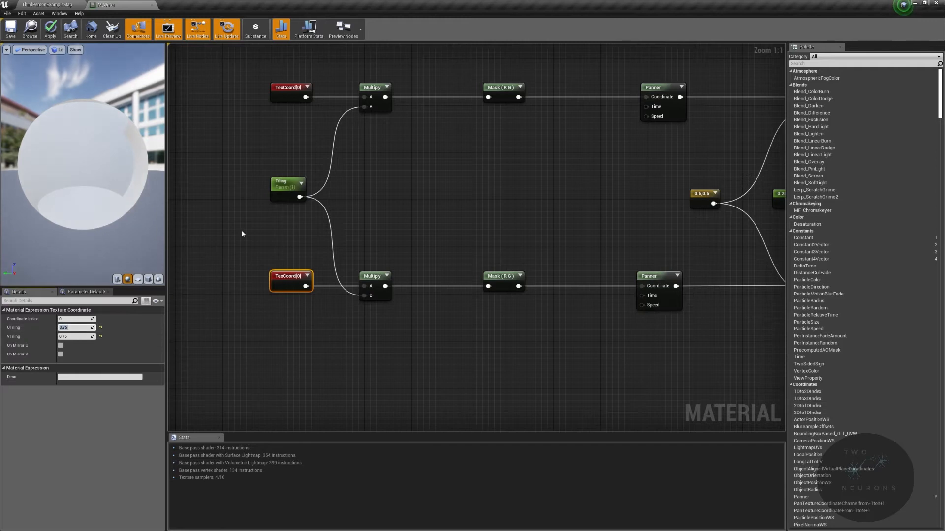
{"action": "type", "text": ".05"}
{"action": "key", "text": "Tab"}
{"action": "type", "text": "."}
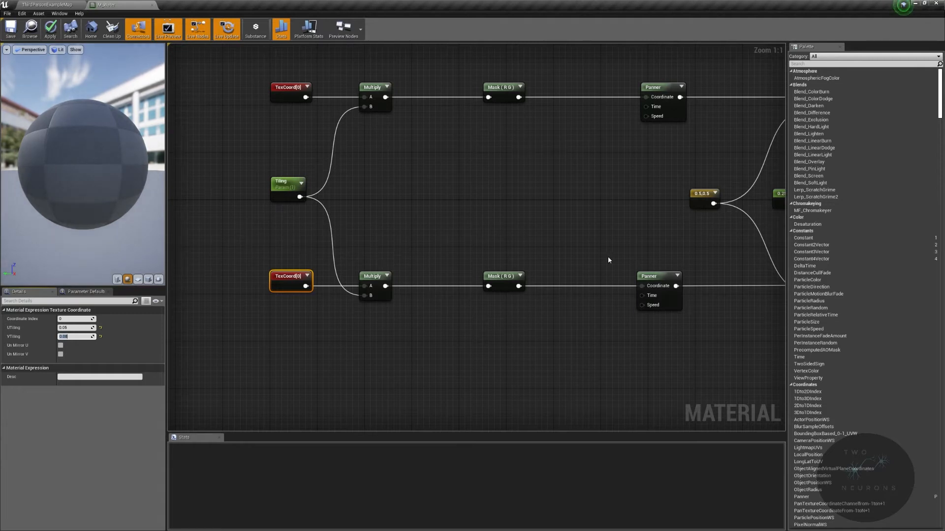
{"action": "left_click", "coordinate": [358, 287]}
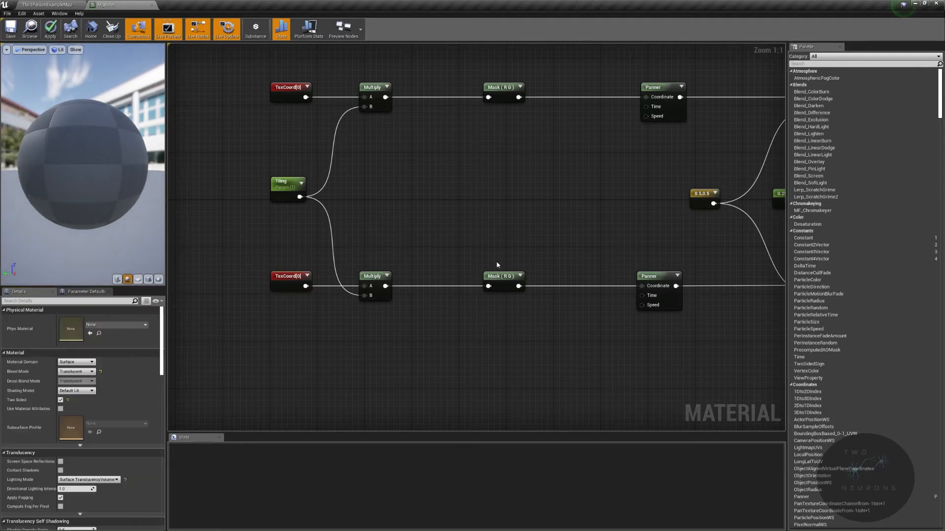
{"action": "left_click", "coordinate": [371, 276]}
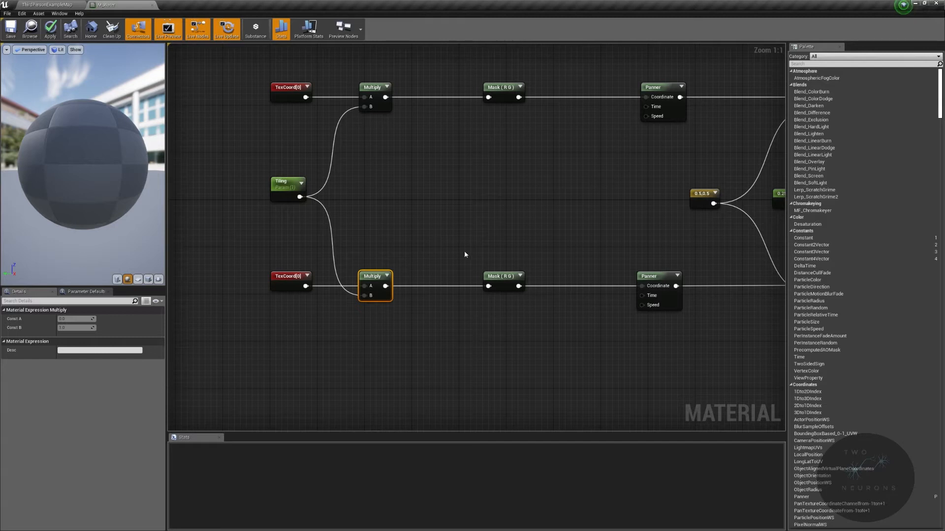
{"action": "left_click", "coordinate": [510, 280]}
- Set the lower Panner's Speed X to -0.03 and Speed Y to -0.07
{"action": "right_click_drag", "start_coordinate": [722, 265], "coordinate": [577, 274]}
{"action": "left_click", "coordinate": [519, 289]}
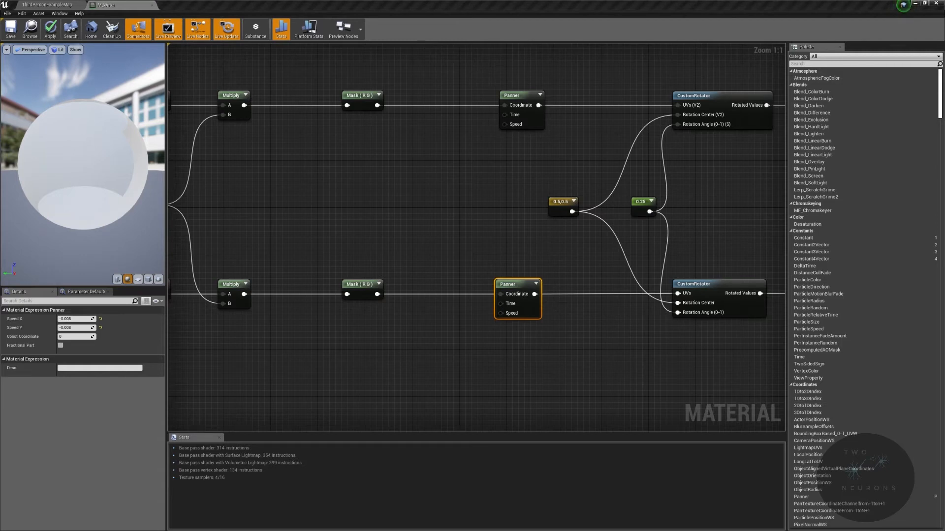
{"action": "left_click", "coordinate": [93, 319]}
{"action": "type", "text": "-0"}
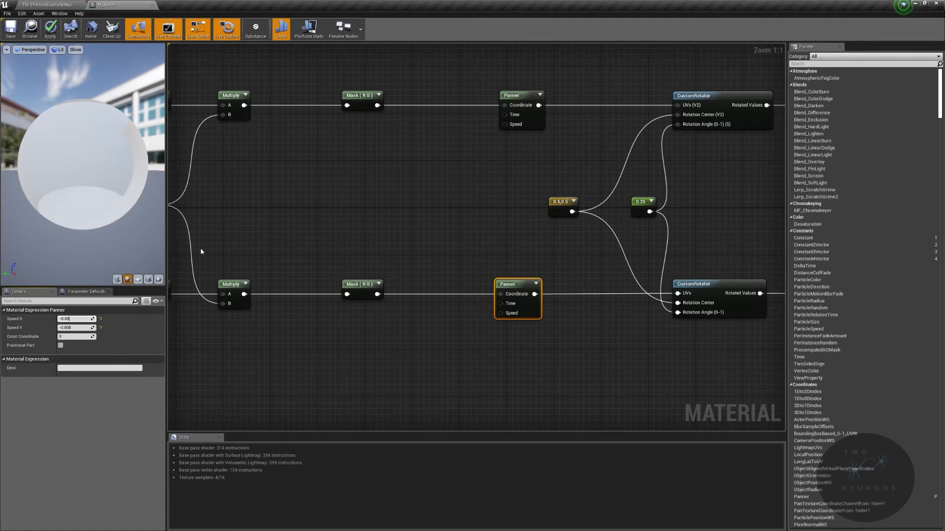
{"action": "key", "text": "Tab"}
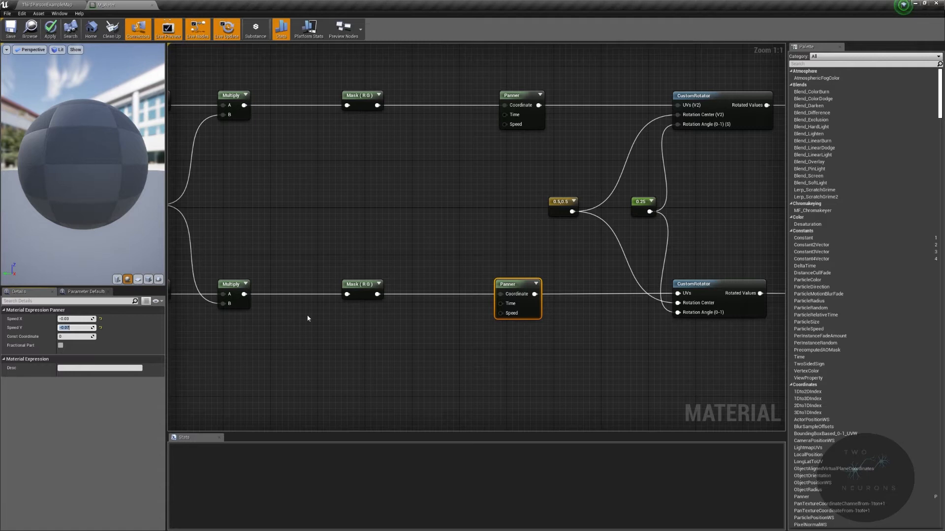
- Add a Multiply node between the rows, feeding the upper Texture Sample's RGB into A and the lower one's RGB into B
{"action": "right_click_drag", "start_coordinate": [614, 316], "coordinate": [312, 298]}
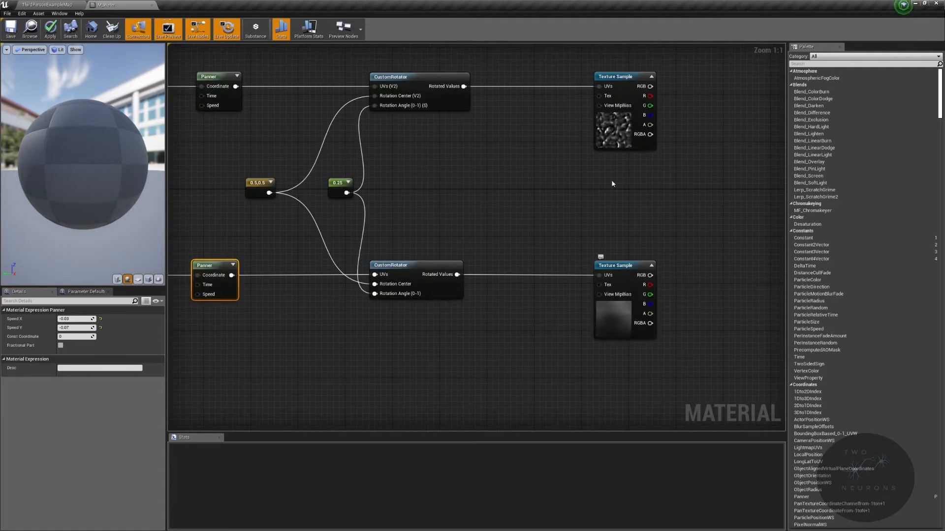
{"action": "right_click_drag", "start_coordinate": [616, 323], "coordinate": [325, 371]}
{"action": "left_click_drag", "start_coordinate": [362, 137], "coordinate": [416, 191]}
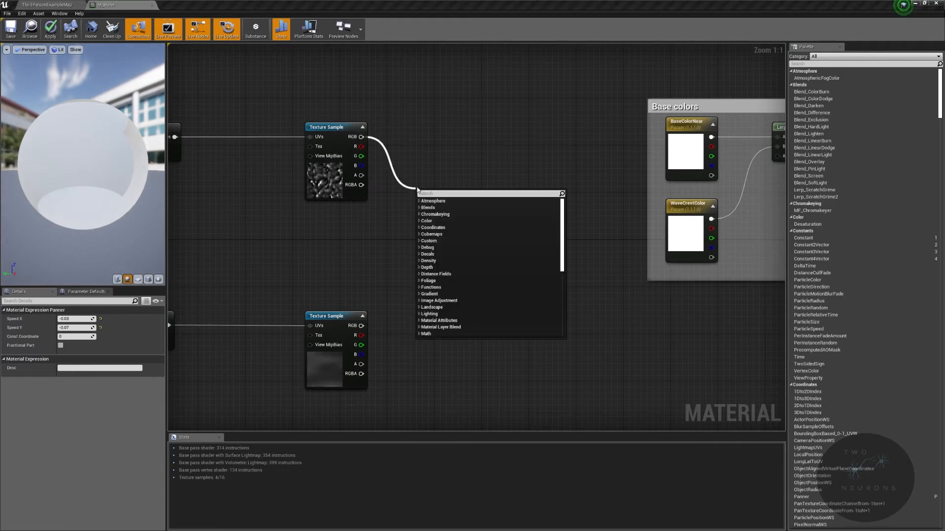
{"action": "type", "text": "mul"}
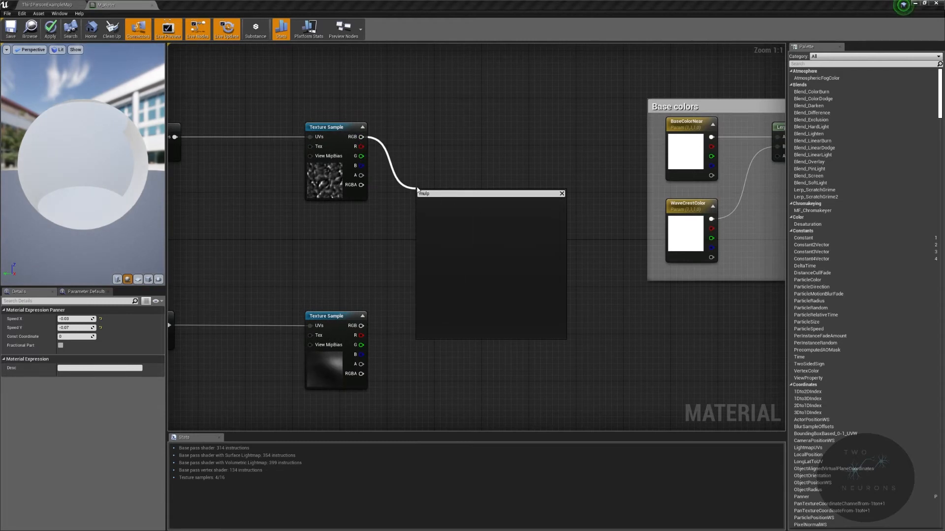
{"action": "left_click", "coordinate": [429, 241]}
{"action": "left_click_drag", "start_coordinate": [435, 194], "coordinate": [466, 186]}
{"action": "left_click_drag", "start_coordinate": [362, 325], "coordinate": [457, 207]}
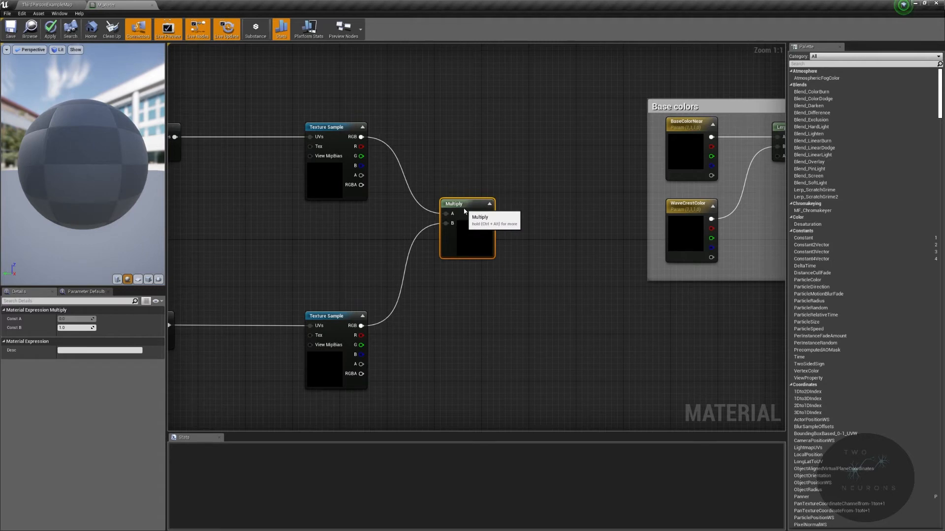
{"action": "scroll", "coordinate": [545, 204], "scroll_direction": "down", "scroll_amount": 4}
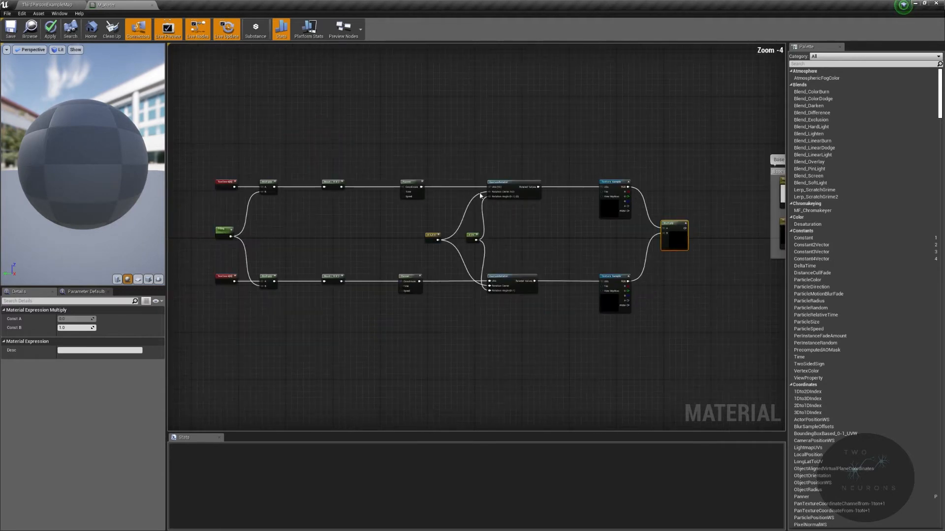
{"action": "left_click_drag", "start_coordinate": [193, 147], "coordinate": [747, 344]}
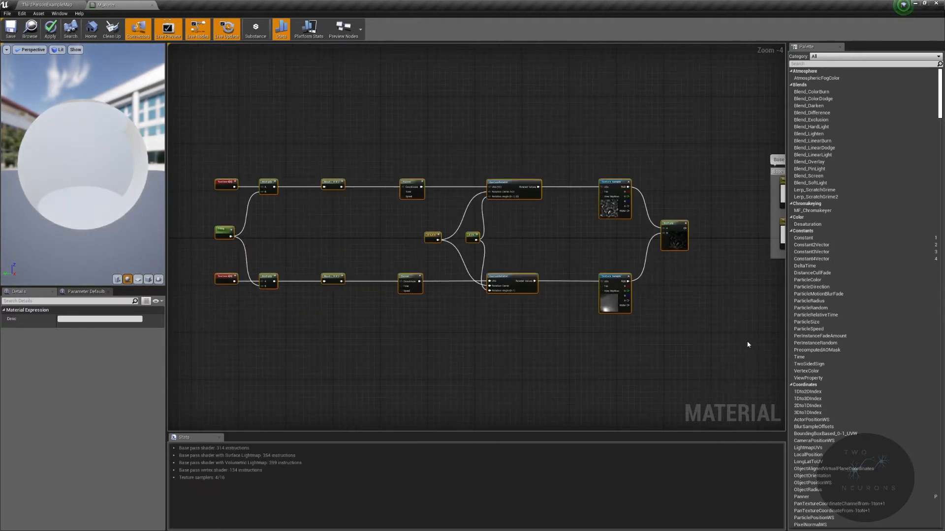
{"action": "scroll", "coordinate": [689, 244], "scroll_direction": "up", "scroll_amount": 4}
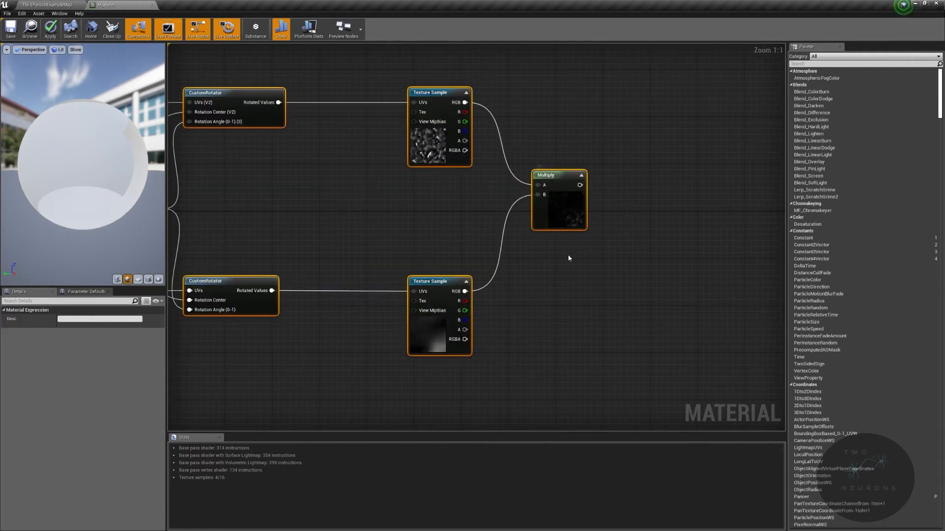
{"action": "right_click_drag", "start_coordinate": [563, 224], "coordinate": [150, 241]}
{"action": "right_click_drag", "start_coordinate": [303, 205], "coordinate": [512, 171]}
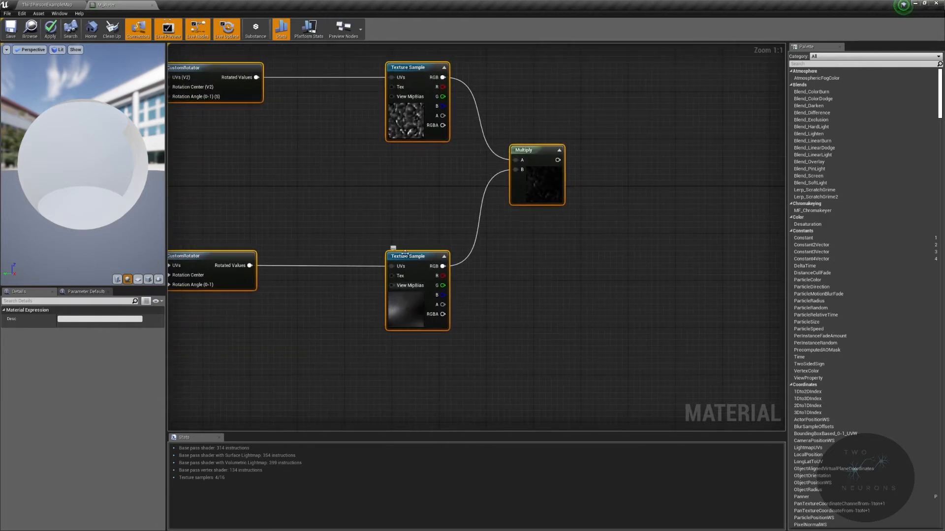
- Add a Clamp node to the output of the Multiply that combines both textures and align it beside that Multiply
{"action": "right_click_drag", "start_coordinate": [618, 159], "coordinate": [594, 190]}
{"action": "left_click_drag", "start_coordinate": [550, 188], "coordinate": [617, 191]}
{"action": "type", "text": "clamp"}
{"action": "key", "text": "Return"}
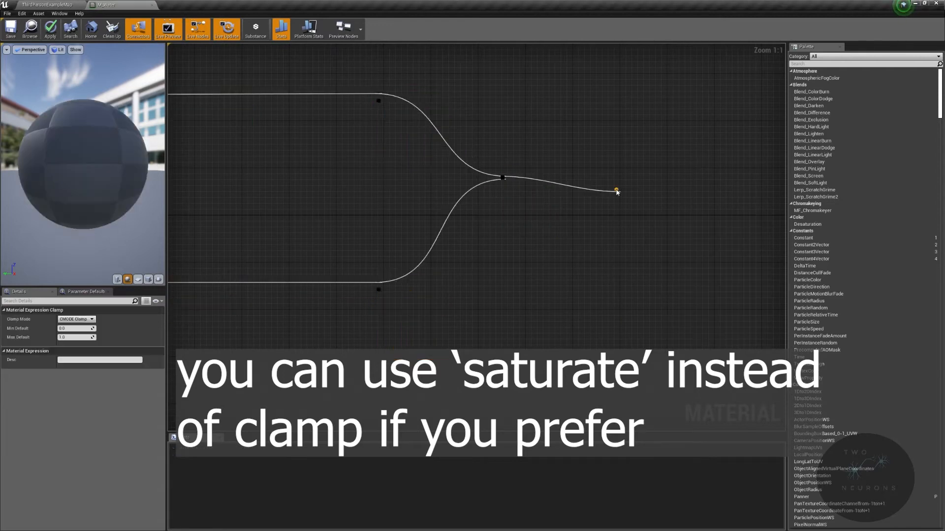
{"action": "left_click_drag", "start_coordinate": [642, 193], "coordinate": [618, 179]}
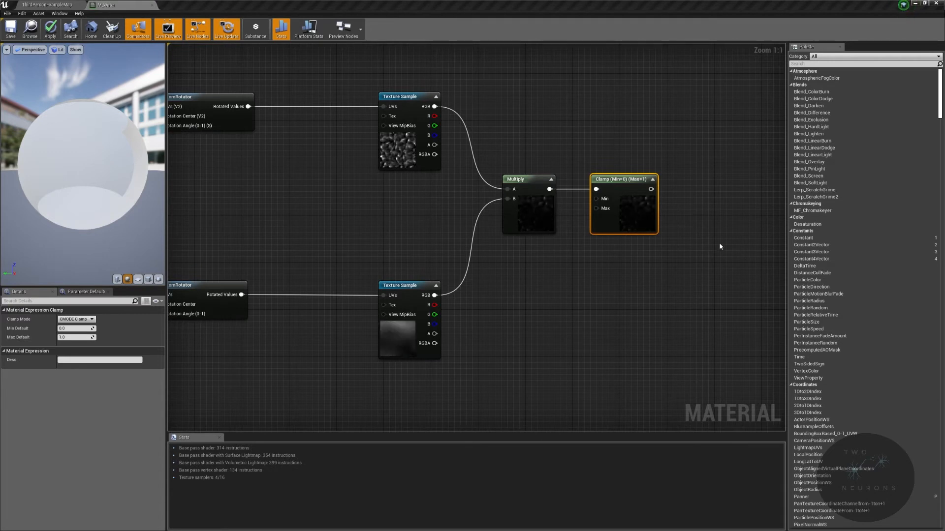
- Connect the Clamp output to the first Lerp's Alpha in Base colors, adding a reroute point on the wire level with the Clamp
{"action": "left_click_drag", "start_coordinate": [650, 189], "coordinate": [418, 136]}
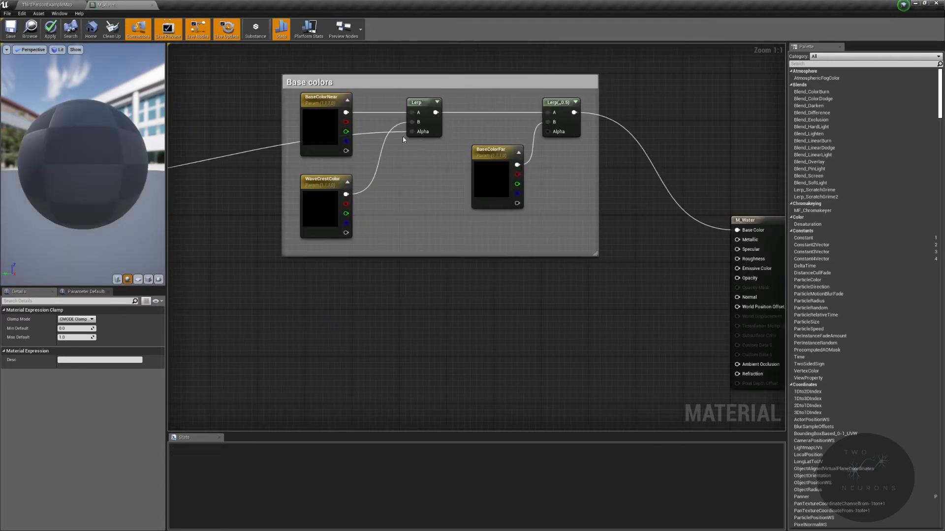
{"action": "right_click_drag", "start_coordinate": [289, 154], "coordinate": [523, 158]}
{"action": "left_click", "coordinate": [492, 154]}
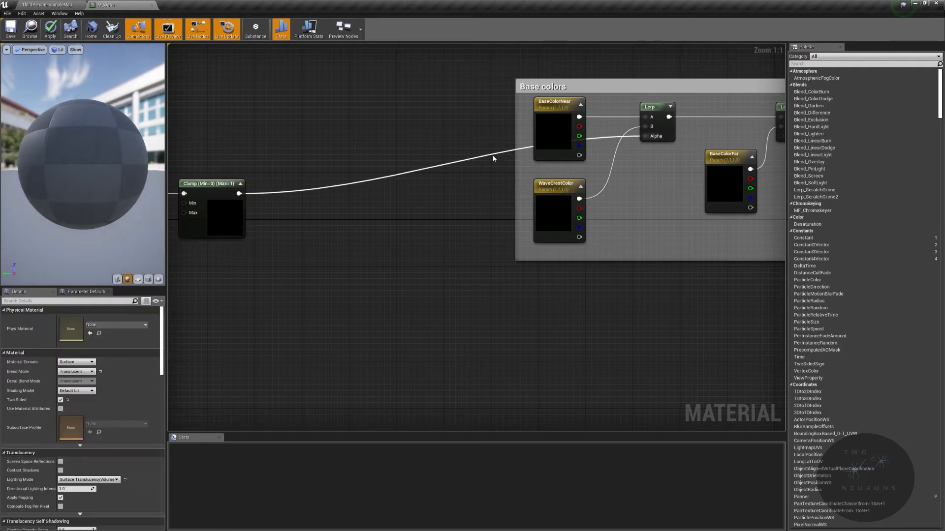
{"action": "double_click", "coordinate": [492, 154]}
{"action": "left_click_drag", "start_coordinate": [492, 154], "coordinate": [413, 201]}
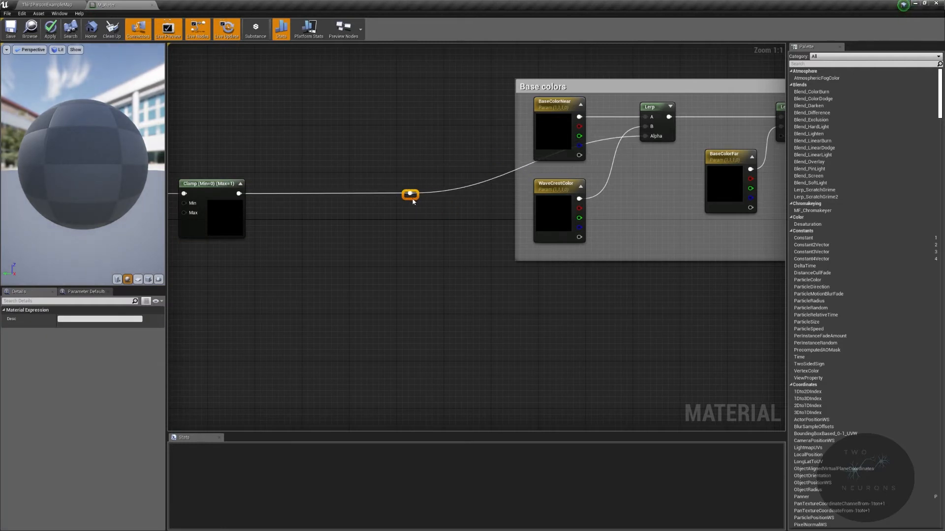
- Try black for the WaveCrestColor parameter by setting its default R, G and B to 0
{"action": "left_click", "coordinate": [547, 190]}
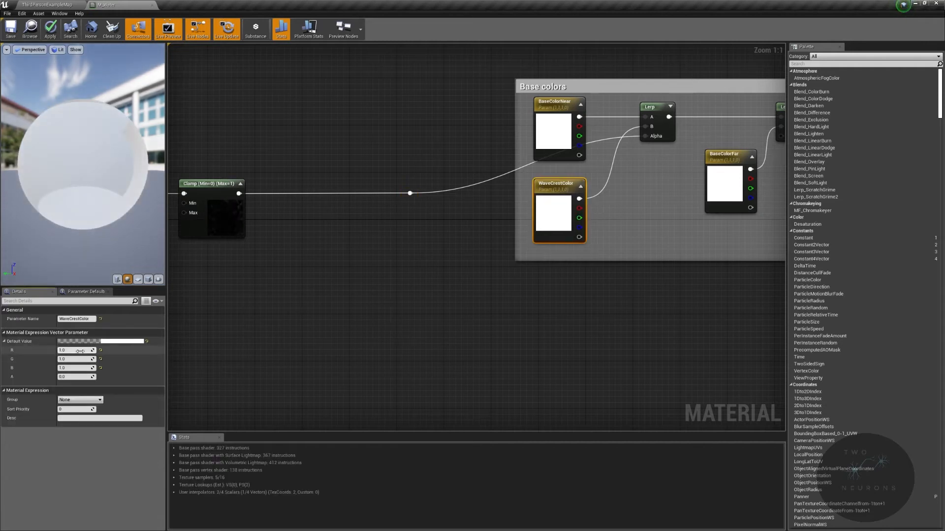
{"action": "type", "text": "0"}
{"action": "key", "text": "Tab"}
{"action": "type", "text": "0"}
{"action": "key", "text": "Tab"}
{"action": "type", "text": "0"}
{"action": "key", "text": "Tab"}
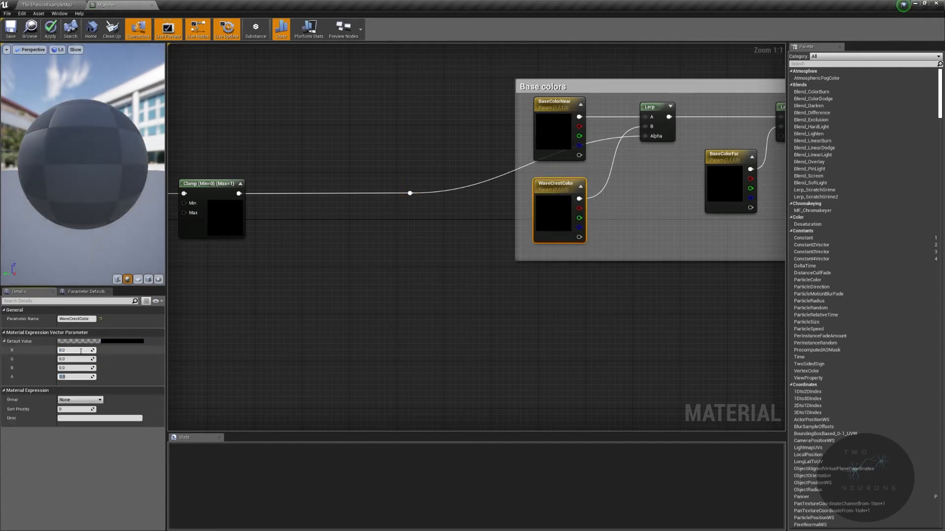
- Expand the preview on the first Lerp node in the Base colors group
{"action": "left_click", "coordinate": [670, 106]}
{"action": "right_click_drag", "start_coordinate": [696, 155], "coordinate": [639, 161]}
{"action": "left_click", "coordinate": [626, 158]}
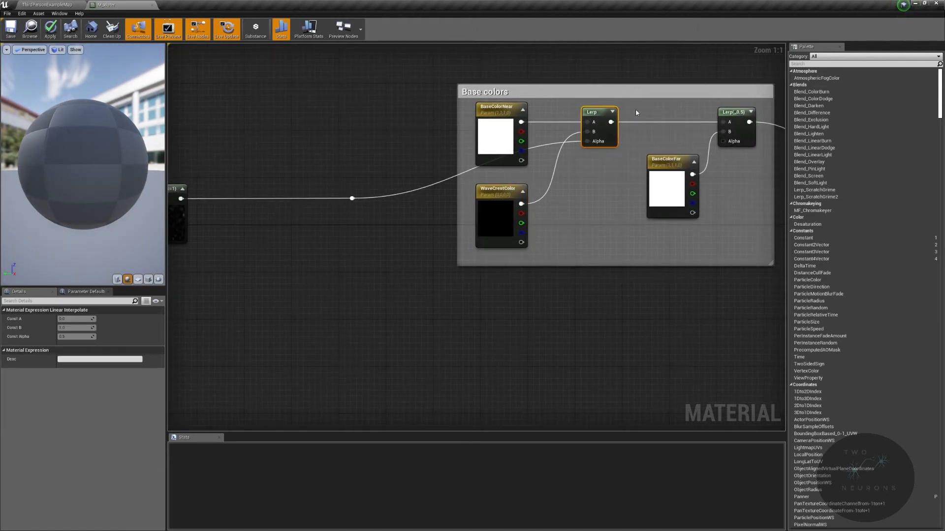
{"action": "key", "text": "space"}
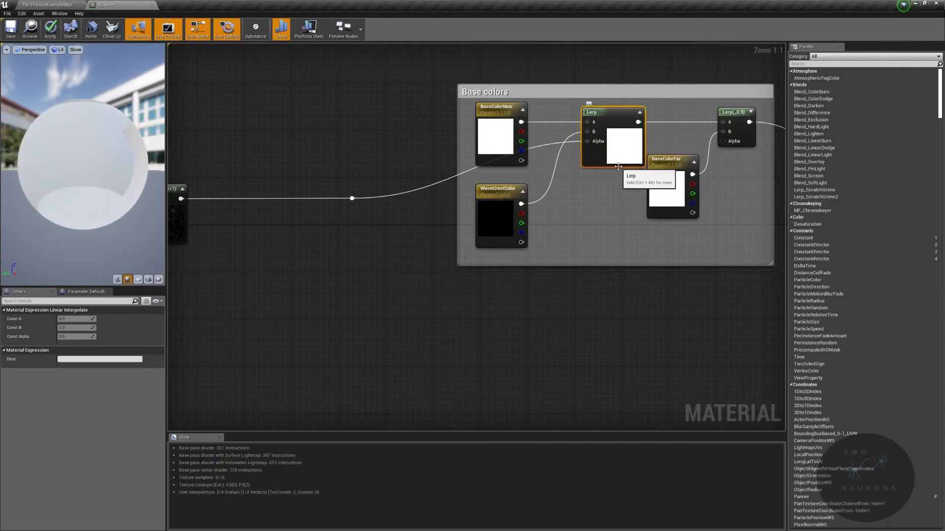
{"action": "right_click_drag", "start_coordinate": [618, 179], "coordinate": [697, 175]}
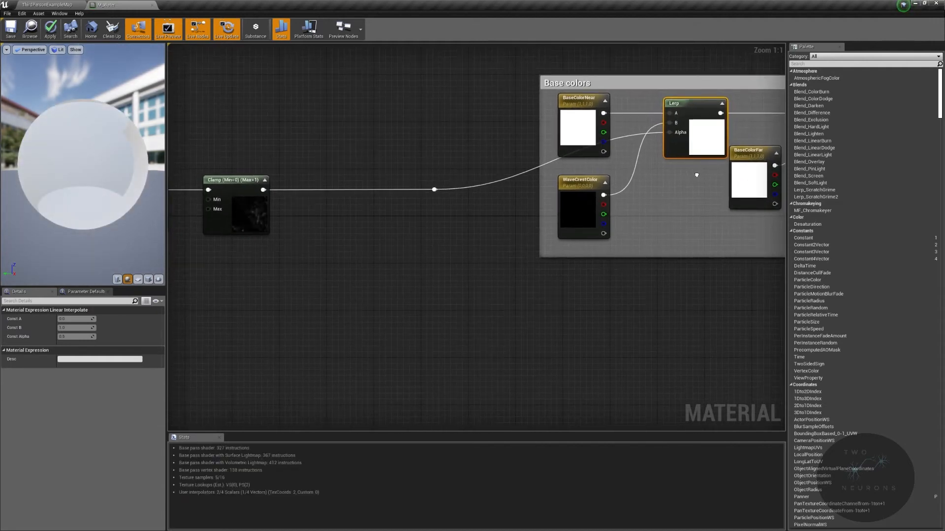
- Set the WaveCrestColor parameter's default alpha value to 1
{"action": "left_click", "coordinate": [578, 211]}
{"action": "left_click", "coordinate": [74, 377]}
{"action": "type", "text": "1"}
{"action": "key", "text": "Return"}
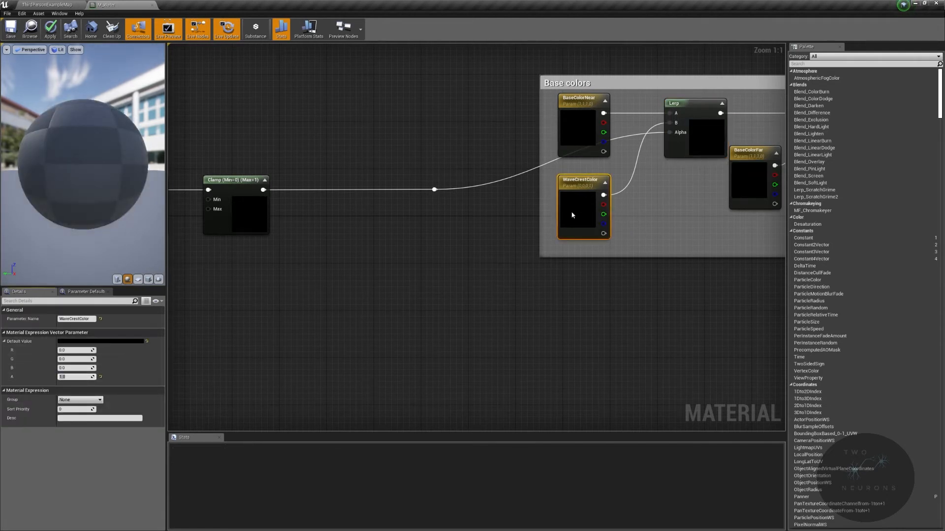
- Collapse the preview on the first Lerp node in the Base colors group
{"action": "right_click_drag", "start_coordinate": [617, 209], "coordinate": [568, 220]}
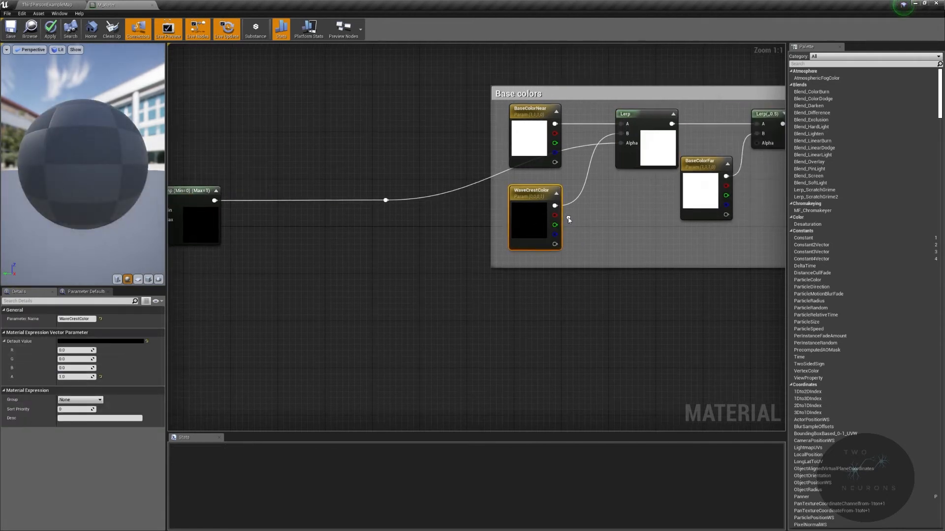
{"action": "left_click", "coordinate": [667, 162]}
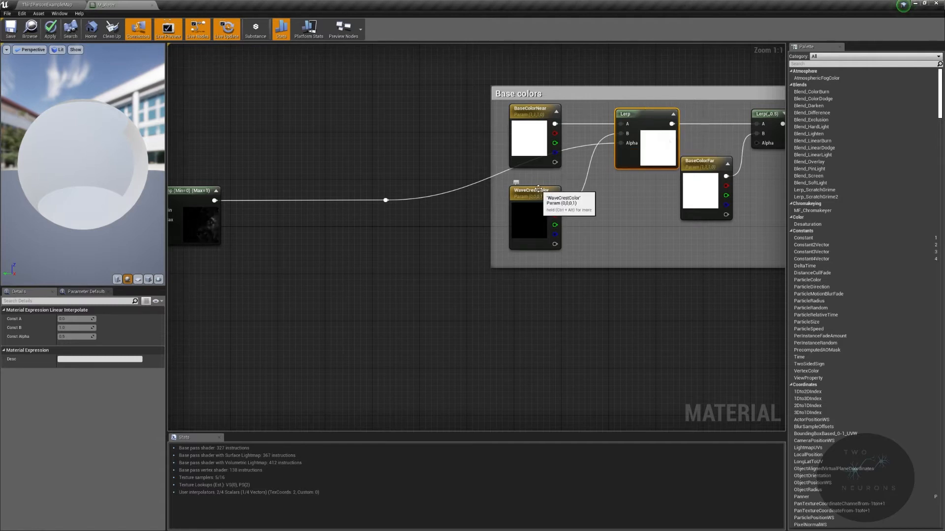
{"action": "left_click", "coordinate": [673, 114]}
- Restore WaveCrestColor to white by setting its default R, G and B to 1 and its A to 0
{"action": "left_click", "coordinate": [516, 211]}
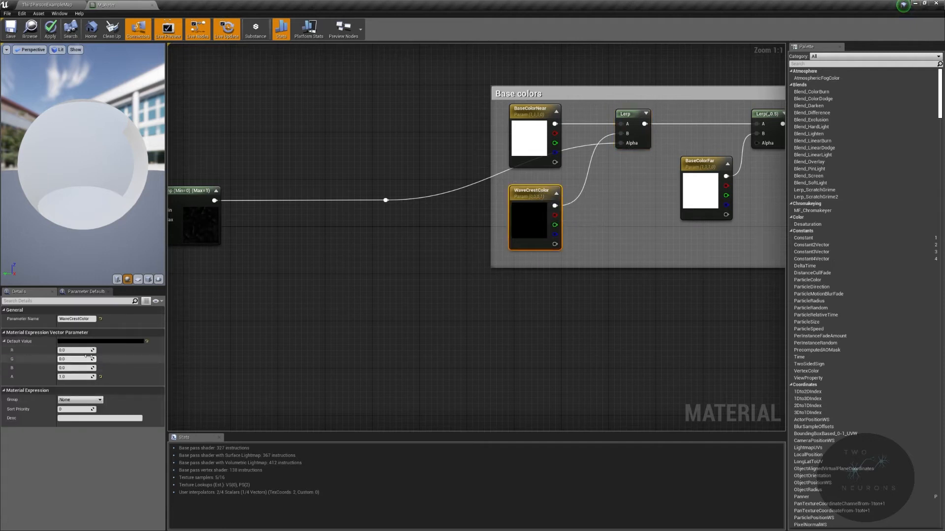
{"action": "type", "text": "1"}
{"action": "left_click", "coordinate": [74, 360]}
{"action": "type", "text": "11"}
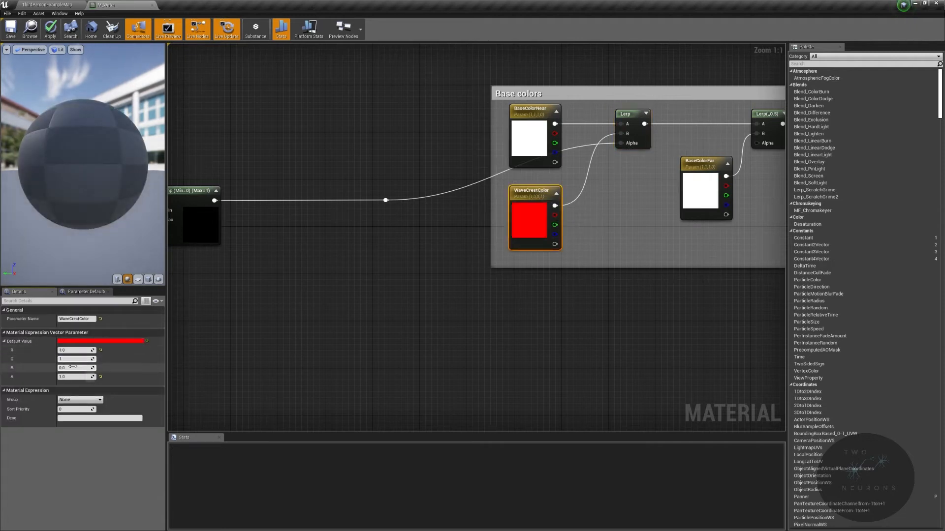
{"action": "left_click", "coordinate": [73, 368]}
{"action": "left_click", "coordinate": [72, 360]}
{"action": "type", "text": "1"}
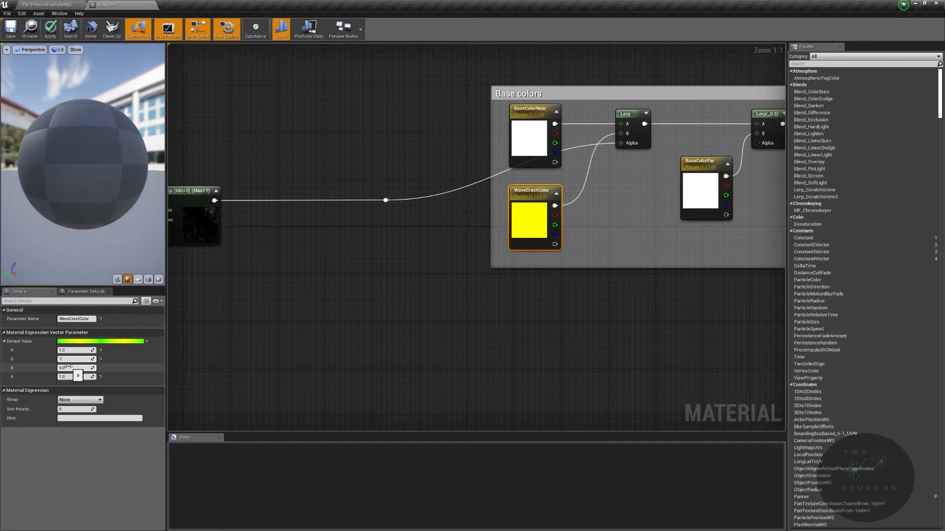
{"action": "left_click", "coordinate": [69, 368]}
{"action": "type", "text": "1"}
{"action": "left_click", "coordinate": [70, 377]}
{"action": "type", "text": "0"}
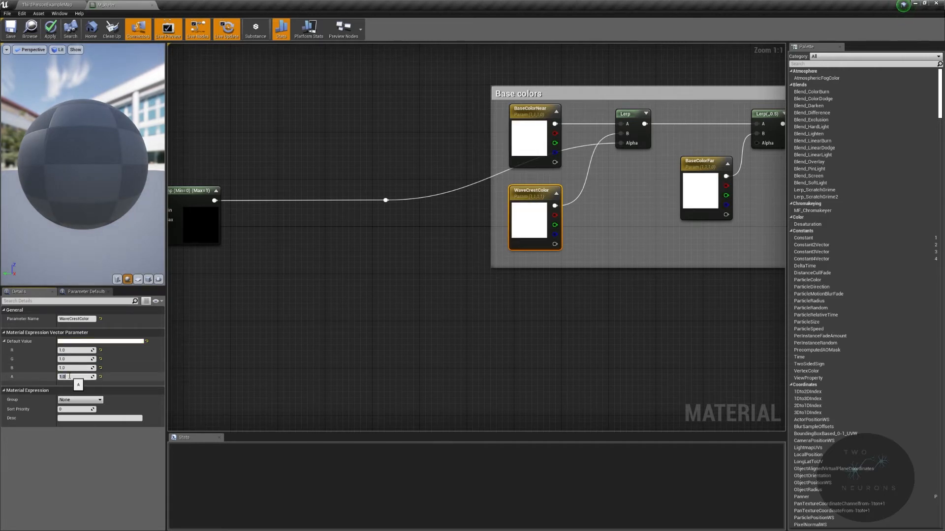
- Enclose all wave texture nodes, from the TexCoord and Tiling nodes through the Clamp, in a new comment box
{"action": "right_click_drag", "start_coordinate": [223, 315], "coordinate": [646, 273]}
{"action": "scroll", "coordinate": [565, 224], "scroll_direction": "down", "scroll_amount": 4}
{"action": "scroll", "coordinate": [437, 244], "scroll_direction": "down", "scroll_amount": 3}
{"action": "right_click_drag", "start_coordinate": [437, 245], "coordinate": [429, 243]}
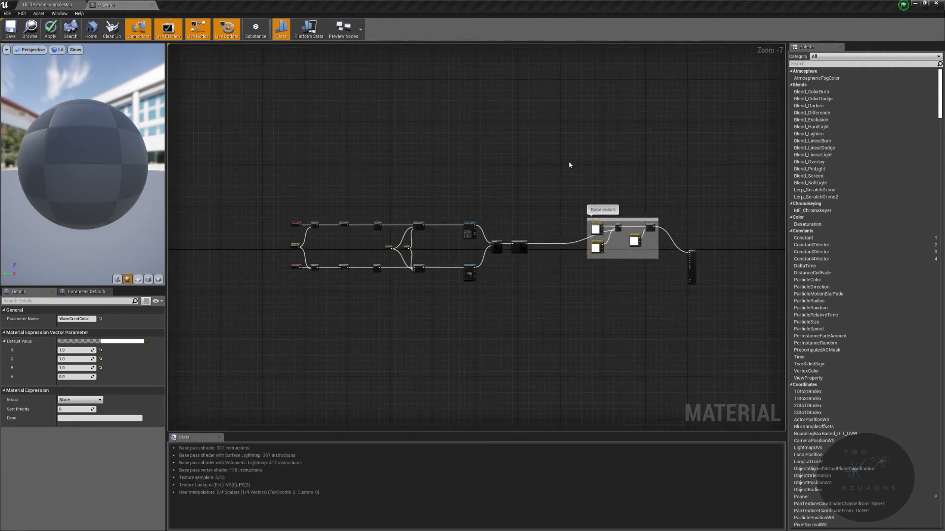
{"action": "left_click_drag", "start_coordinate": [233, 196], "coordinate": [548, 302]}
{"action": "left_click_drag", "start_coordinate": [274, 191], "coordinate": [568, 307]}
{"action": "key", "text": "c"}
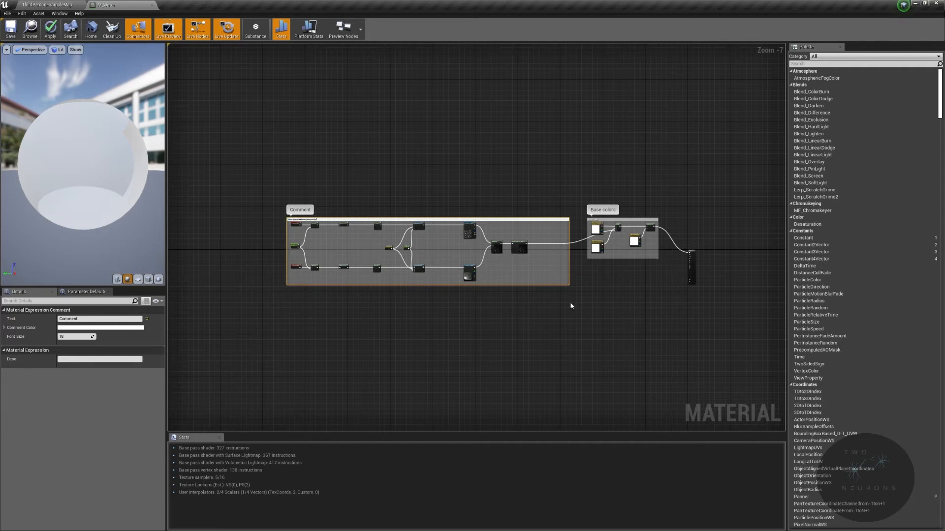
- Title the new comment box "Near wave and wae crest texturing" and move it with its nodes up against the Base colors group
{"action": "key", "text": "Return"}
{"action": "scroll", "coordinate": [571, 306], "scroll_direction": "up", "scroll_amount": 3}
{"action": "right_click_drag", "start_coordinate": [559, 319], "coordinate": [465, 462]}
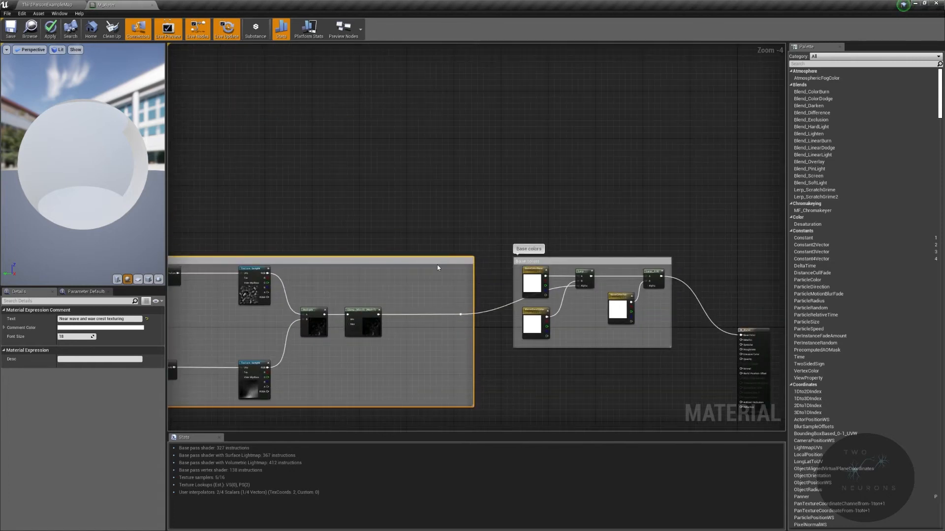
{"action": "left_click", "coordinate": [425, 255]}
{"action": "left_click_drag", "start_coordinate": [421, 261], "coordinate": [460, 261]}
{"action": "right_click_drag", "start_coordinate": [461, 261], "coordinate": [728, 157]}
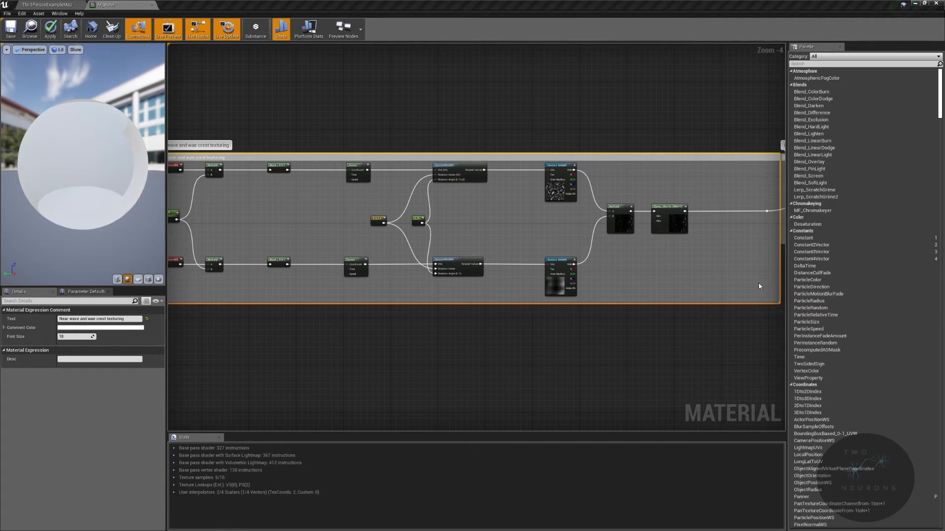
{"action": "right_click_drag", "start_coordinate": [703, 281], "coordinate": [607, 228]}
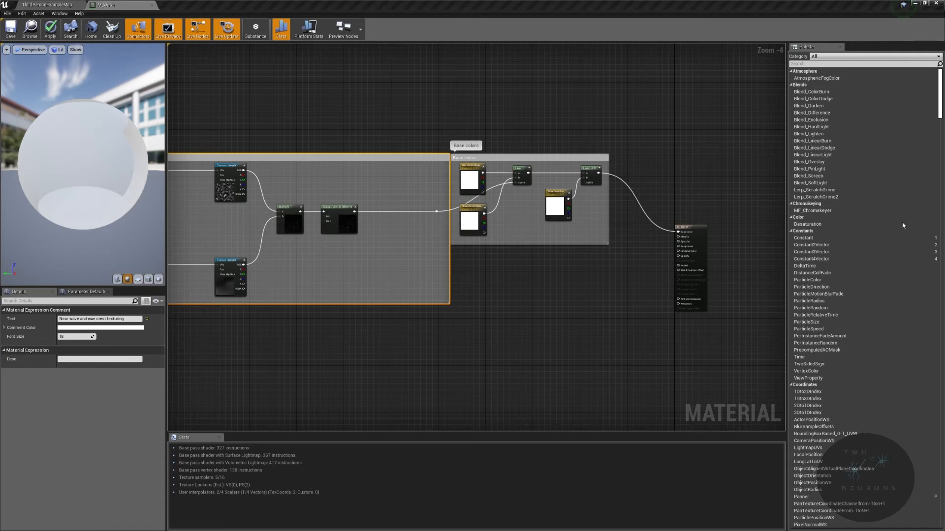
- Add a constant node near the M_Water result node and convert it to a scalar parameter named Metalic
{"action": "scroll", "coordinate": [516, 259], "scroll_direction": "up", "scroll_amount": 5}
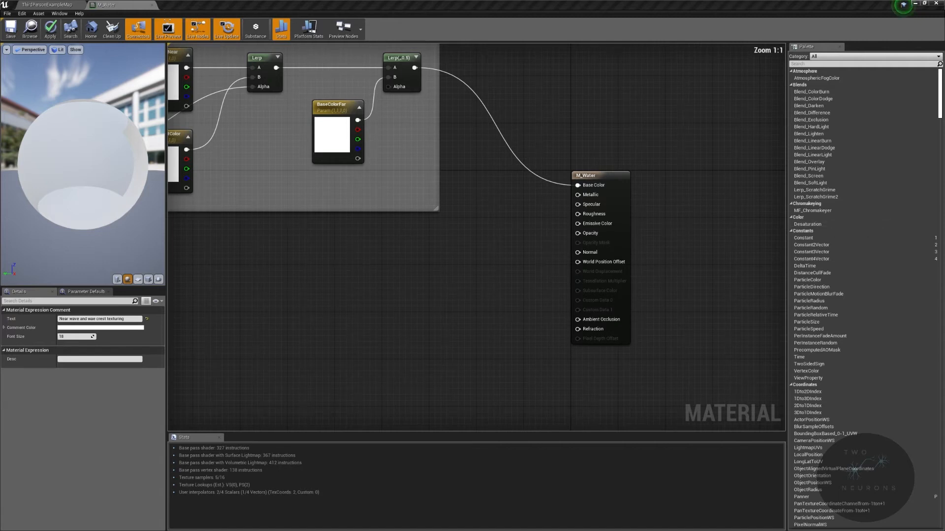
{"action": "right_click_drag", "start_coordinate": [532, 279], "coordinate": [453, 271]}
{"action": "scroll", "coordinate": [454, 271], "scroll_direction": "up", "scroll_amount": 2}
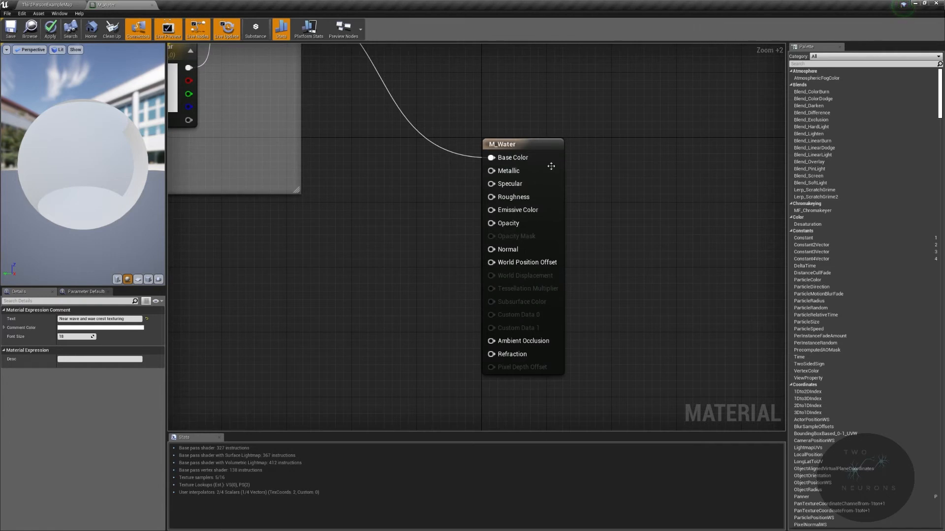
{"action": "left_click", "coordinate": [335, 235]}
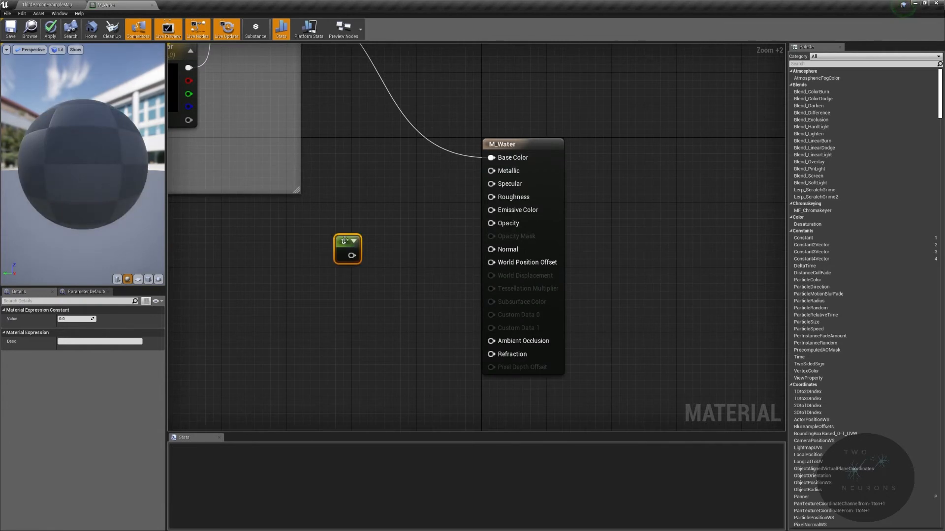
{"action": "right_click", "coordinate": [349, 241]}
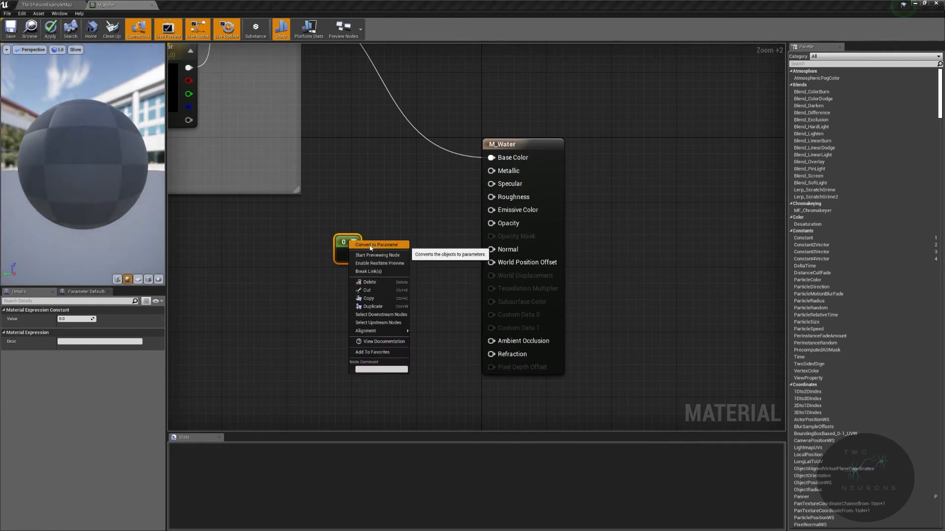
{"action": "left_click", "coordinate": [374, 244]}
{"action": "type", "text": "Metallic"}
{"action": "key", "text": "Return"}
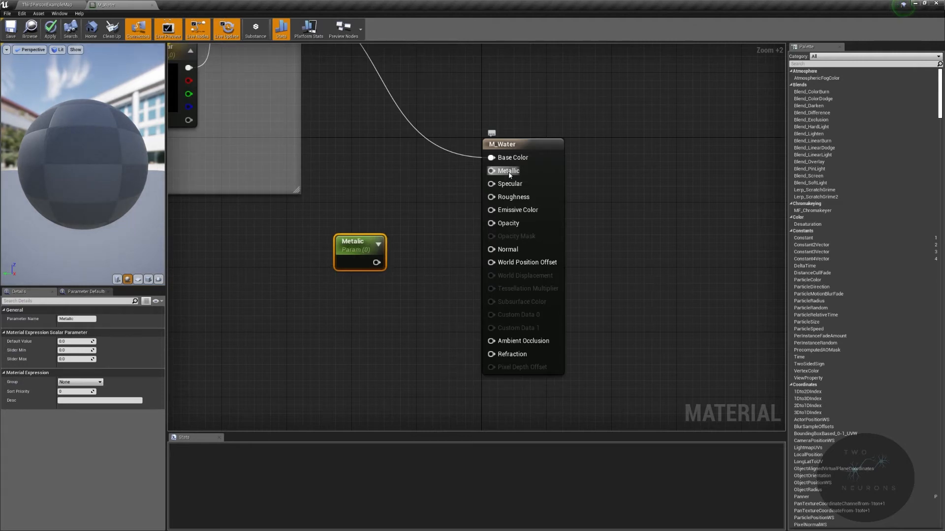
- Connect the Metalic parameter's output to the Metallic input of M_Water
{"action": "left_click", "coordinate": [515, 185]}
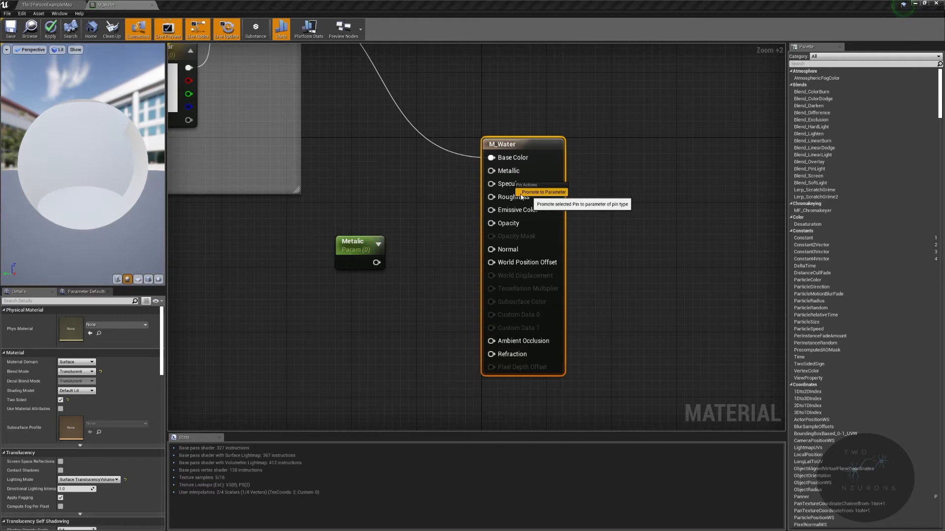
{"action": "left_click", "coordinate": [384, 241]}
{"action": "left_click_drag", "start_coordinate": [377, 263], "coordinate": [493, 171]}
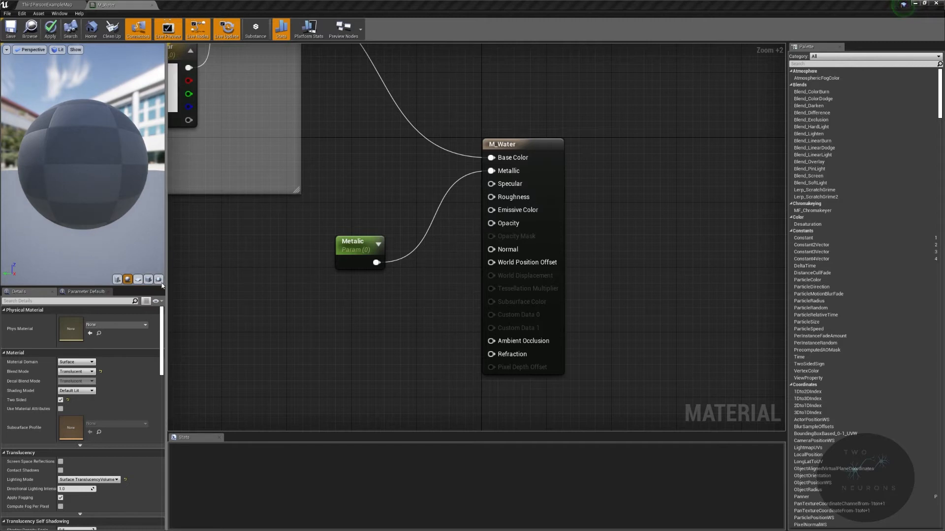
- Set the Metalic parameter's default value to 0.8 and slider maximum to 1, and place its node closer to M_Water's Metallic input
{"action": "left_click", "coordinate": [343, 250]}
{"action": "left_click", "coordinate": [92, 340]}
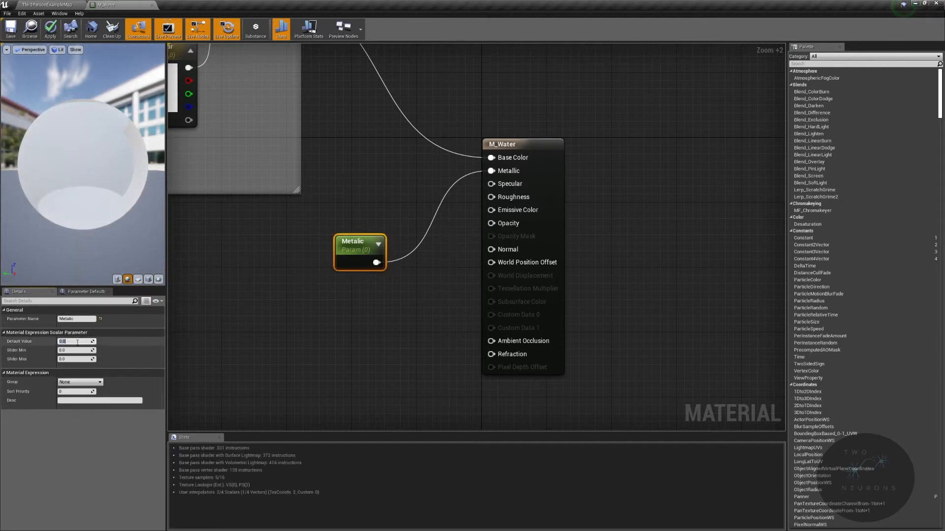
{"action": "type", "text": ".8"}
{"action": "key", "text": "Tab"}
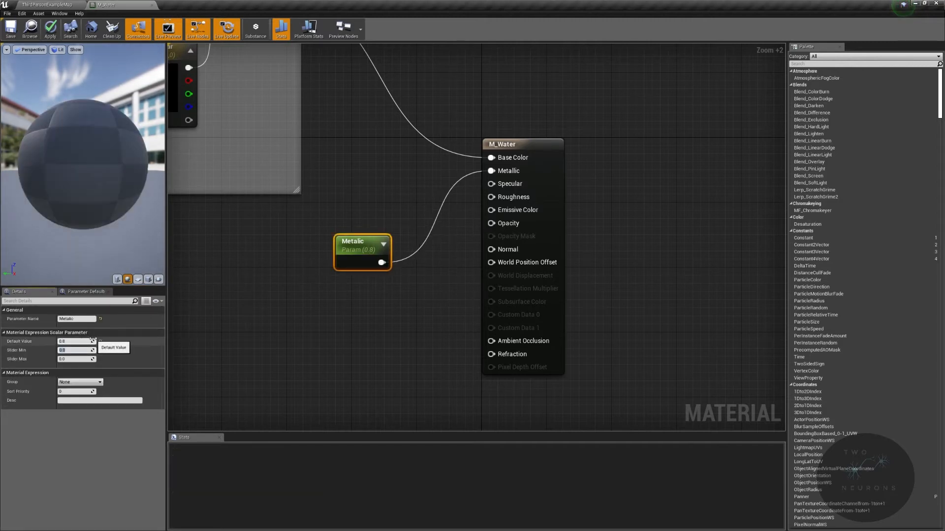
{"action": "key", "text": "Tab"}
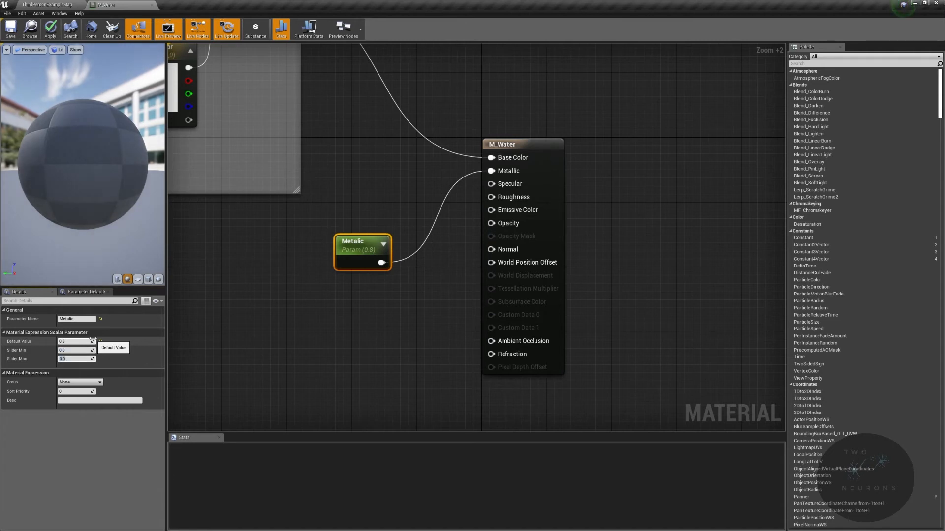
{"action": "type", "text": "1"}
{"action": "key", "text": "Return"}
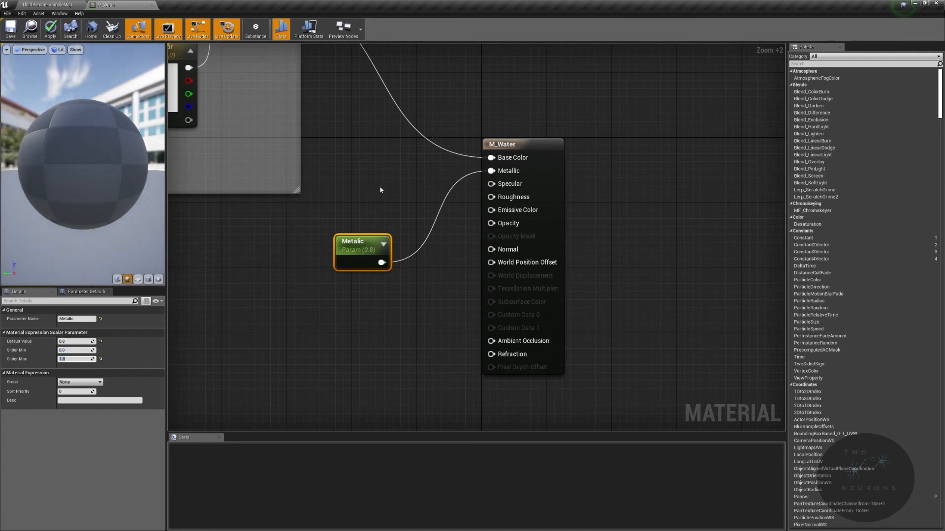
{"action": "left_click_drag", "start_coordinate": [374, 246], "coordinate": [407, 172]}
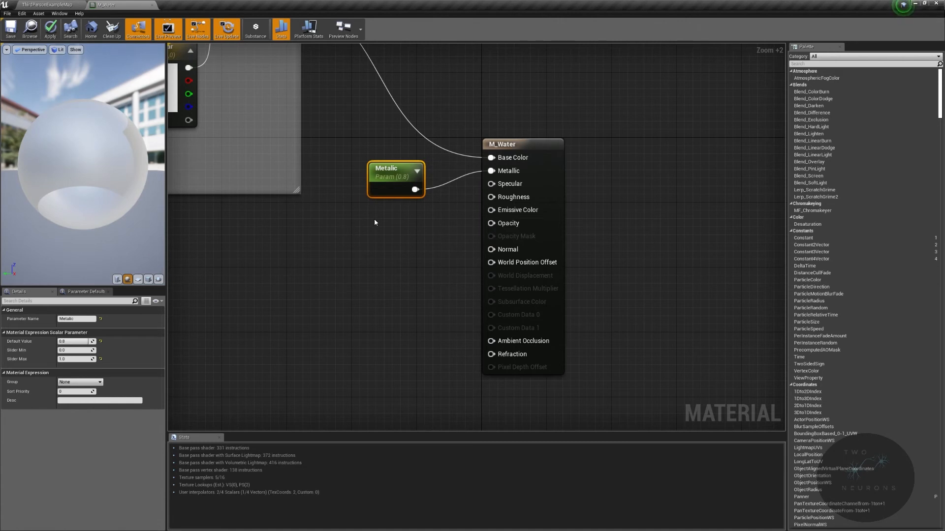
- Promote M_Water's Specular input to a parameter, keeping the name Specular, and place its node directly below Metalic
{"action": "left_click", "coordinate": [492, 185]}
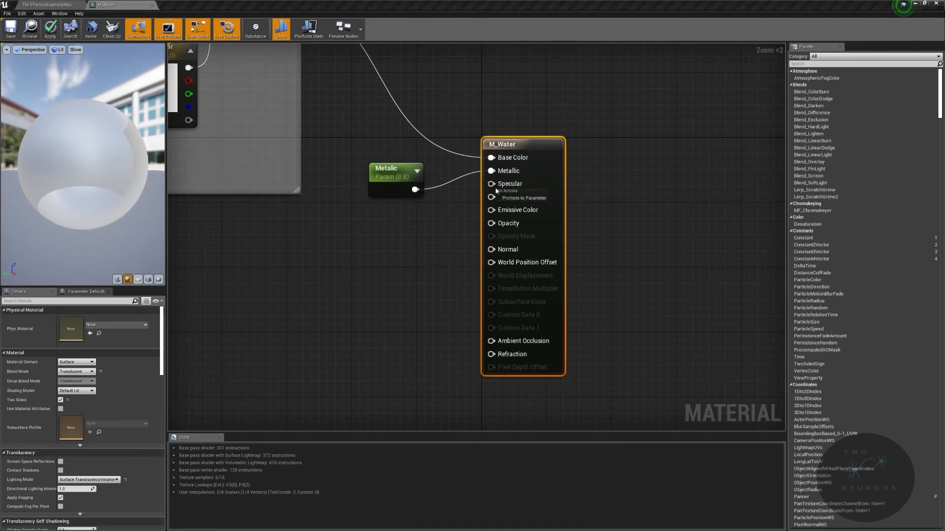
{"action": "right_click", "coordinate": [492, 185]}
{"action": "left_click", "coordinate": [512, 202]}
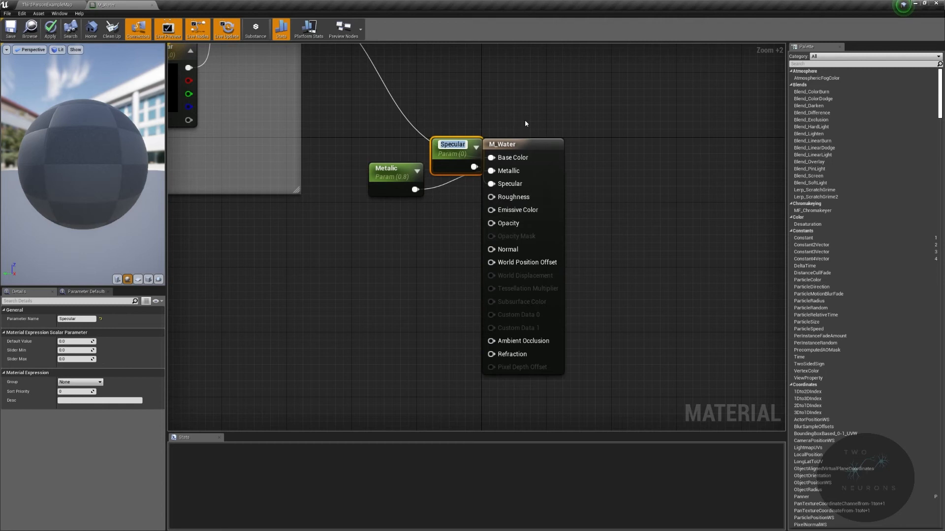
{"action": "left_click", "coordinate": [451, 144]}
{"action": "left_click", "coordinate": [441, 135]}
{"action": "left_click_drag", "start_coordinate": [441, 143], "coordinate": [376, 207]}
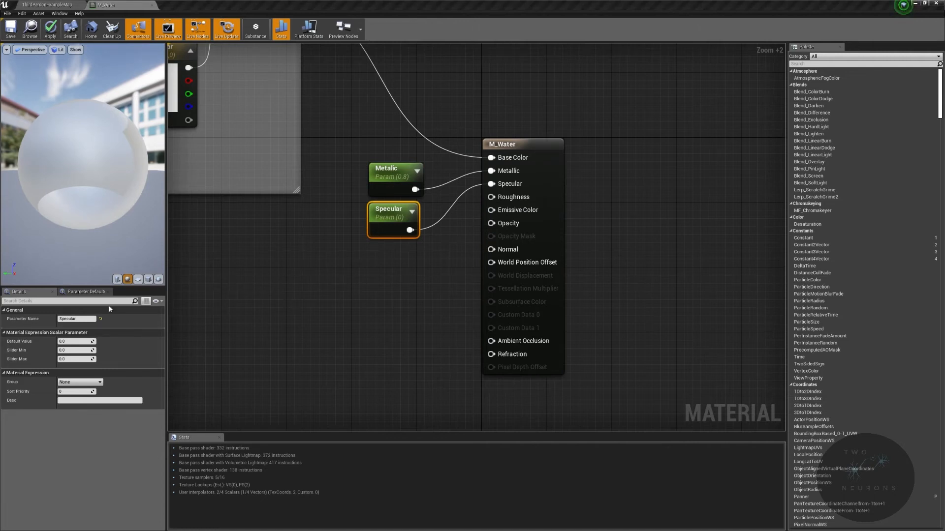
- Set the Specular parameter's slider maximum to 1 and move the Metalic and Specular nodes together farther away from M_Water
{"action": "left_click", "coordinate": [74, 359]}
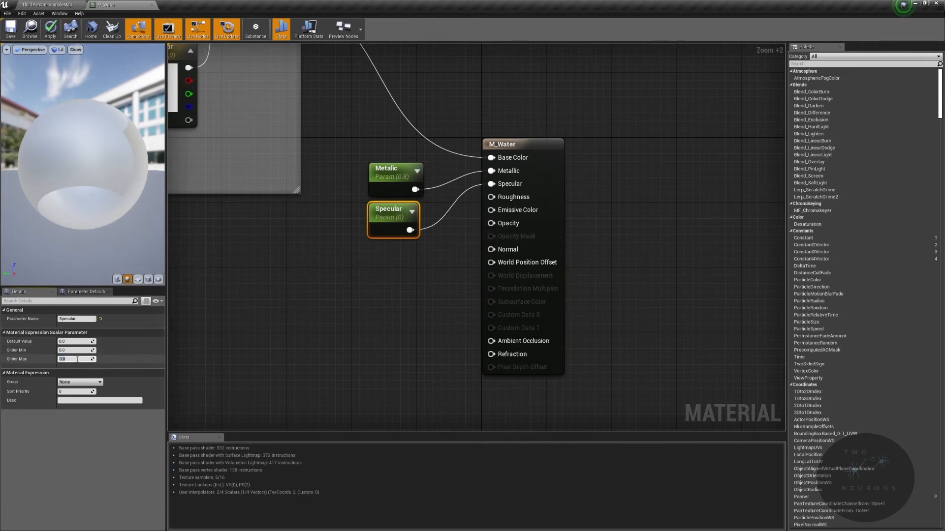
{"action": "type", "text": "1"}
{"action": "key", "text": "Return"}
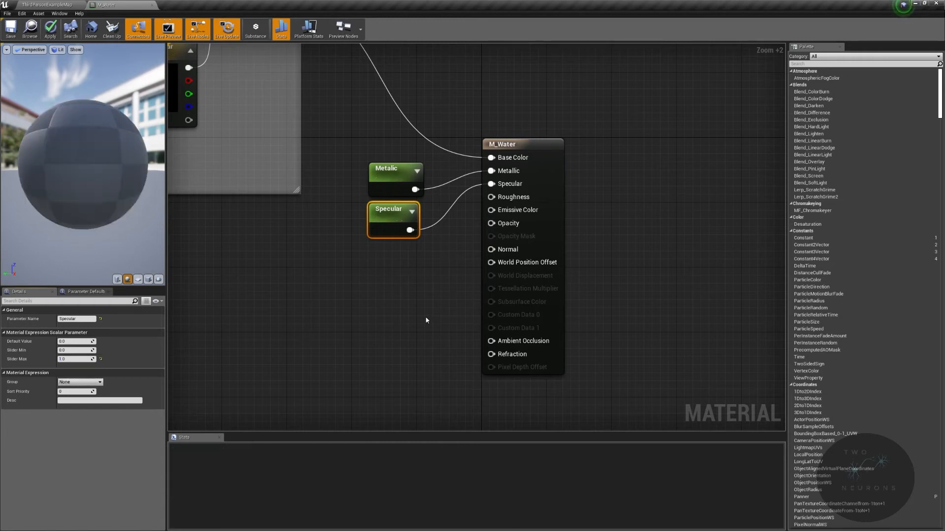
{"action": "left_click_drag", "start_coordinate": [340, 156], "coordinate": [426, 298]}
{"action": "left_click_drag", "start_coordinate": [388, 220], "coordinate": [355, 204]}
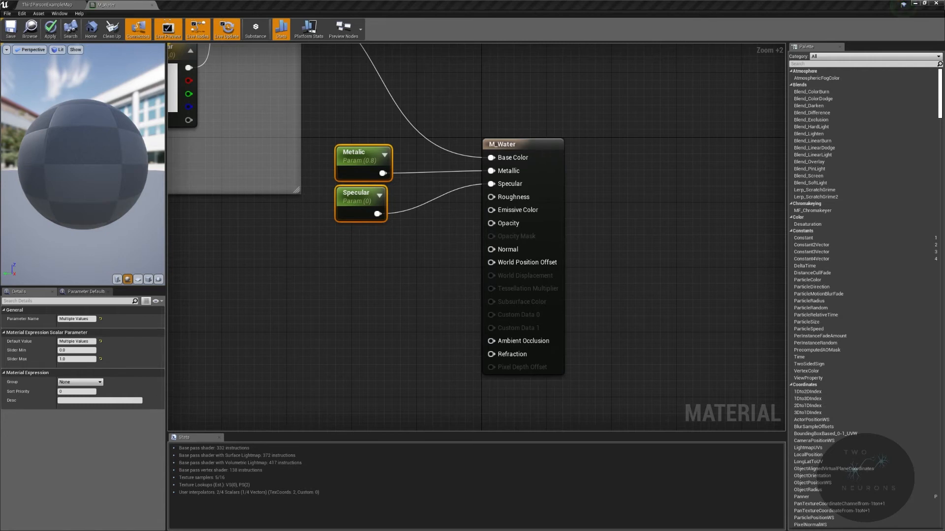
- Promote M_Water's Roughness input to a parameter, keeping the name Roughness, and place its node directly below Specular
{"action": "right_click", "coordinate": [507, 198]}
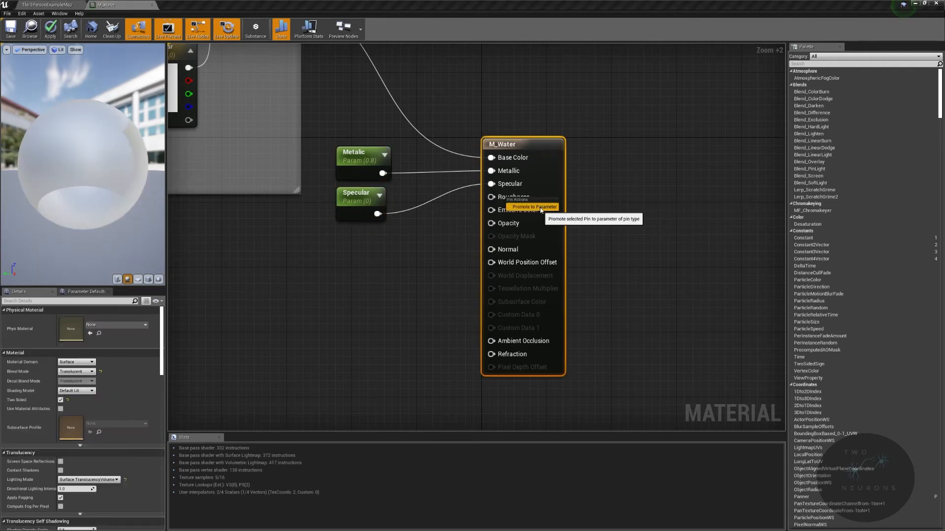
{"action": "left_click", "coordinate": [540, 208]}
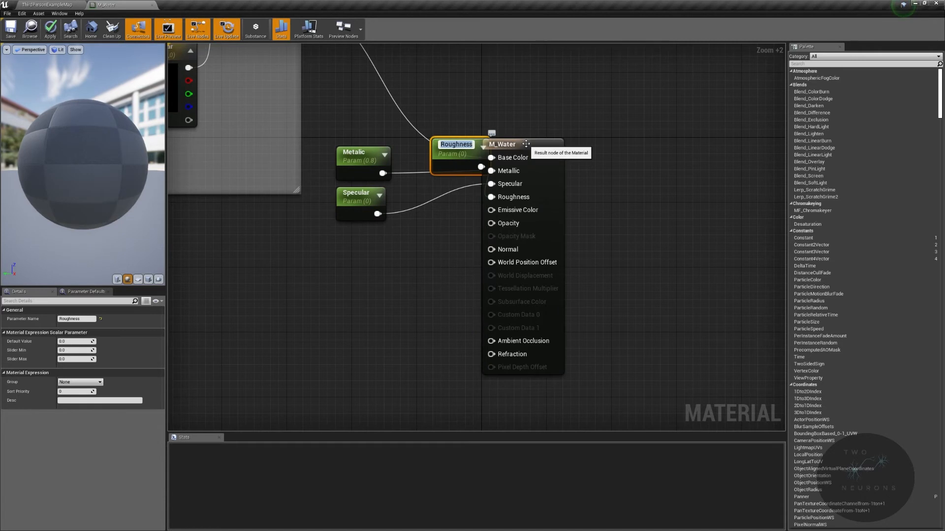
{"action": "key", "text": "Return"}
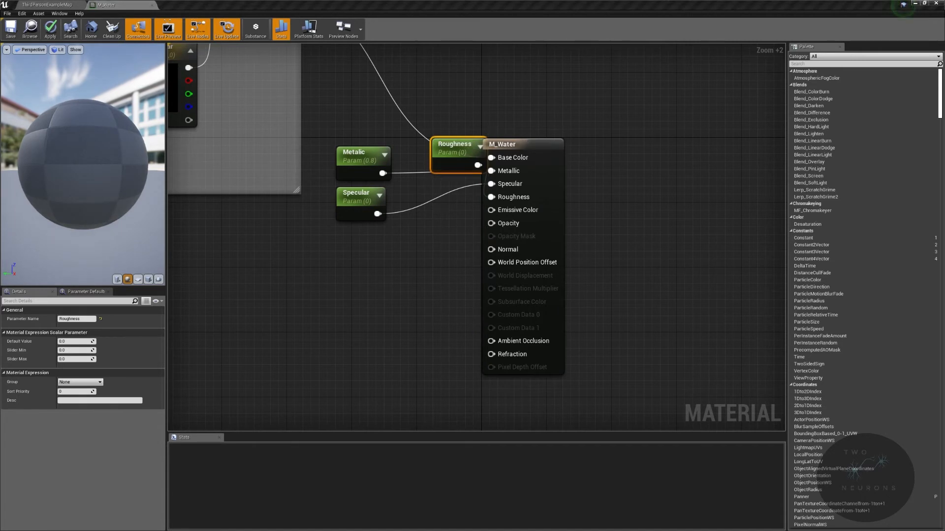
{"action": "left_click_drag", "start_coordinate": [458, 144], "coordinate": [363, 233]}
- Set the Roughness parameter's default value to 0.1 and its slider maximum to 1
{"action": "mouse_move", "coordinate": [84, 132]}
{"action": "left_mouse_down"}
{"action": "mouse_move", "coordinate": [116, 123]}
{"action": "mouse_move", "coordinate": [74, 137]}
{"action": "mouse_move", "coordinate": [85, 132]}
{"action": "left_mouse_up"}
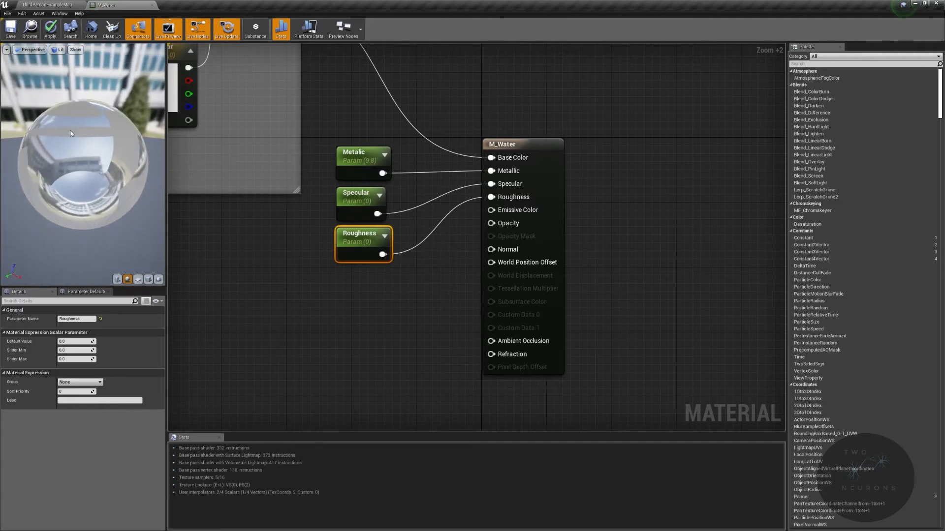
{"action": "left_click", "coordinate": [94, 341]}
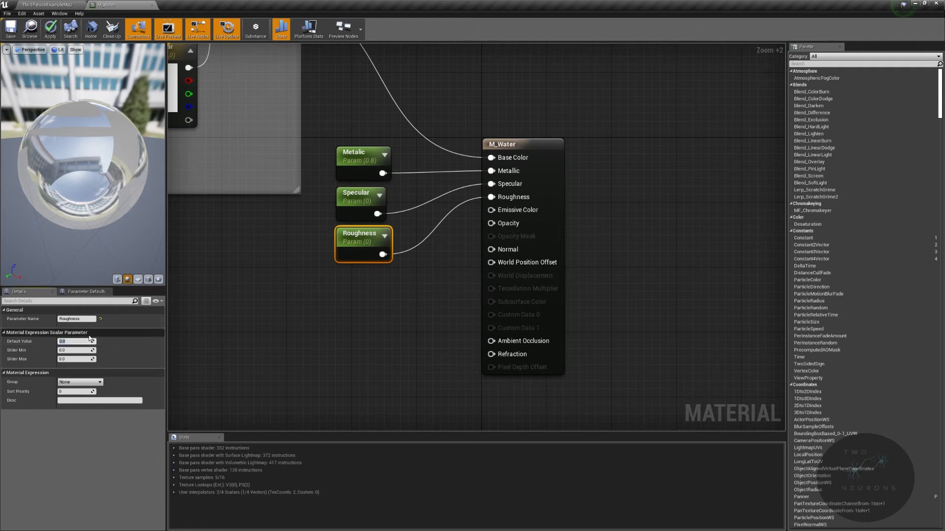
{"action": "key", "text": "Tab"}
{"action": "key", "text": "Tab"}
{"action": "type", "text": "1"}
{"action": "key", "text": "Return"}
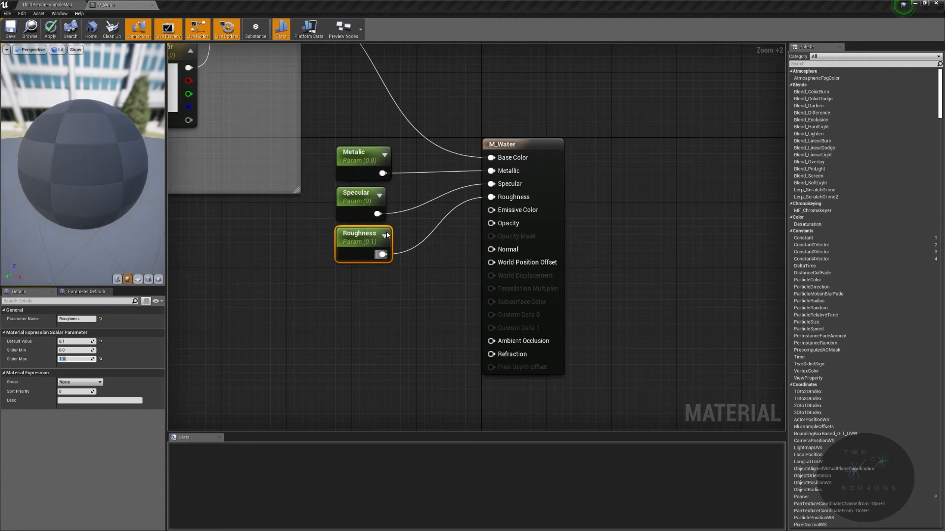
- Add a Fresnel node in the empty graph area below the Base colors group
{"action": "right_click_drag", "start_coordinate": [407, 229], "coordinate": [504, 210]}
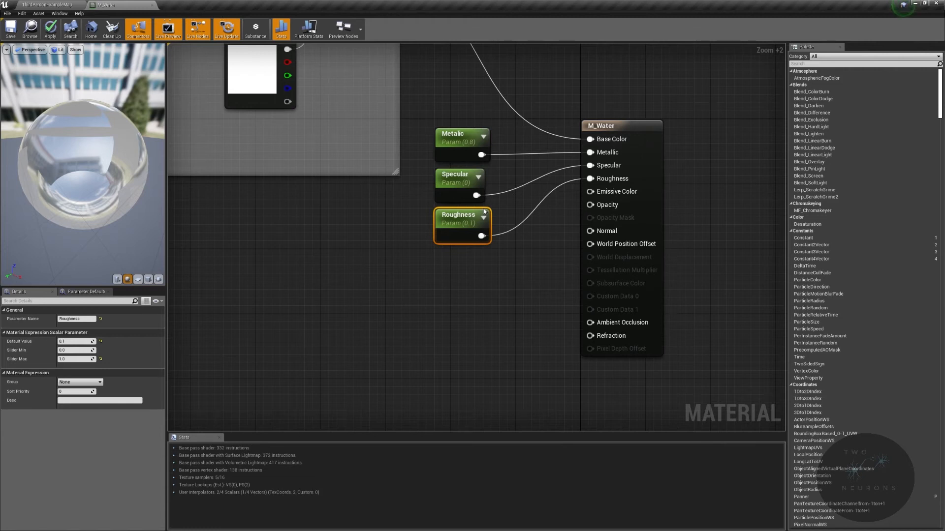
{"action": "right_click_drag", "start_coordinate": [382, 218], "coordinate": [359, 250]}
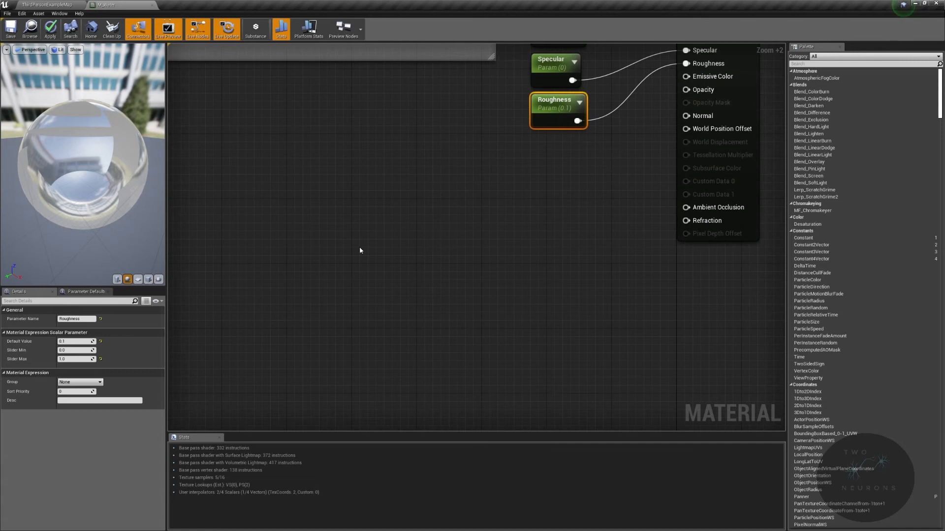
{"action": "right_click", "coordinate": [293, 261]}
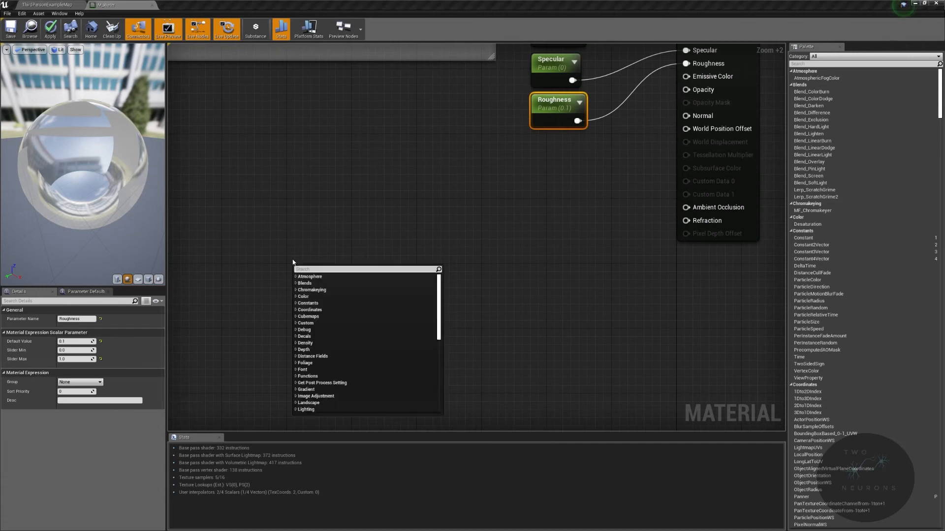
{"action": "type", "text": "fresn"}
{"action": "key", "text": "Return"}
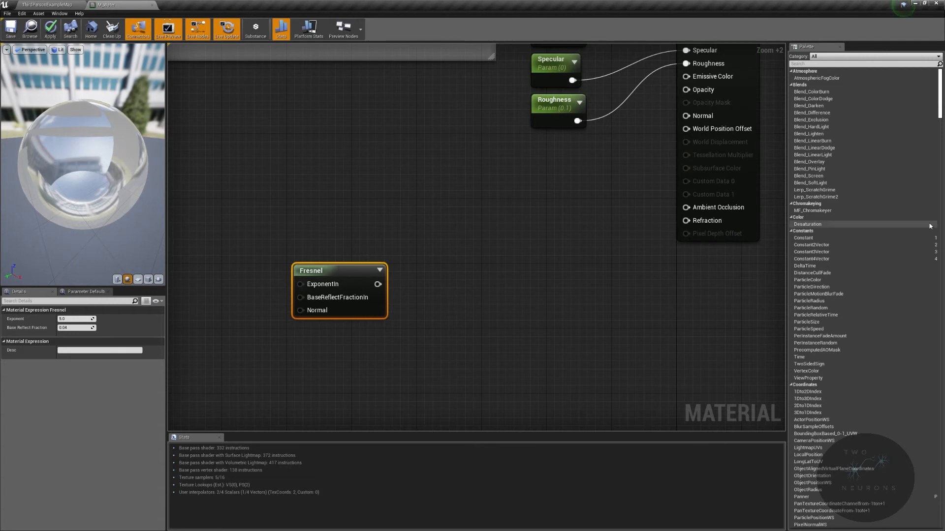
{"action": "right_click_drag", "start_coordinate": [510, 260], "coordinate": [828, 273]}
{"action": "left_click_drag", "start_coordinate": [670, 284], "coordinate": [682, 299]}
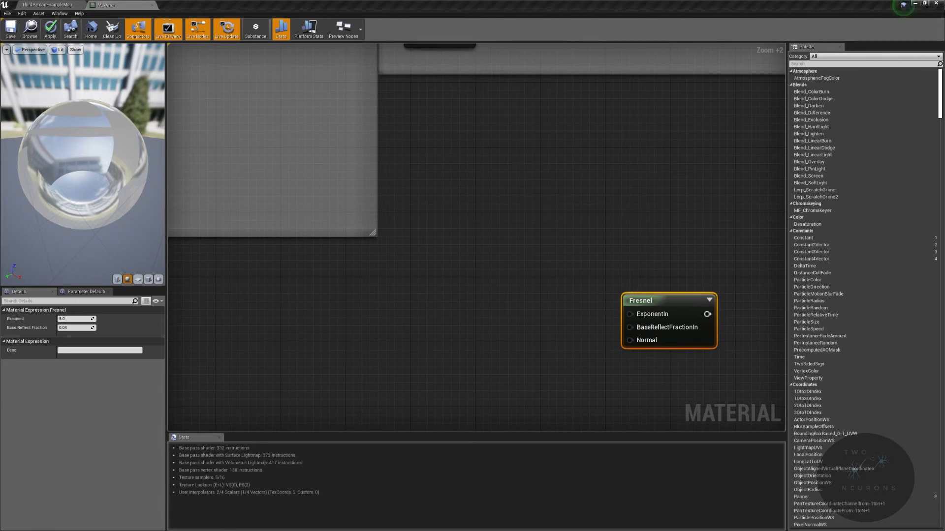
- Promote the Fresnel node's BaseReflectFractionIn input to a parameter named Opacity and place it in front of the Fresnel node
{"action": "right_click", "coordinate": [662, 332]}
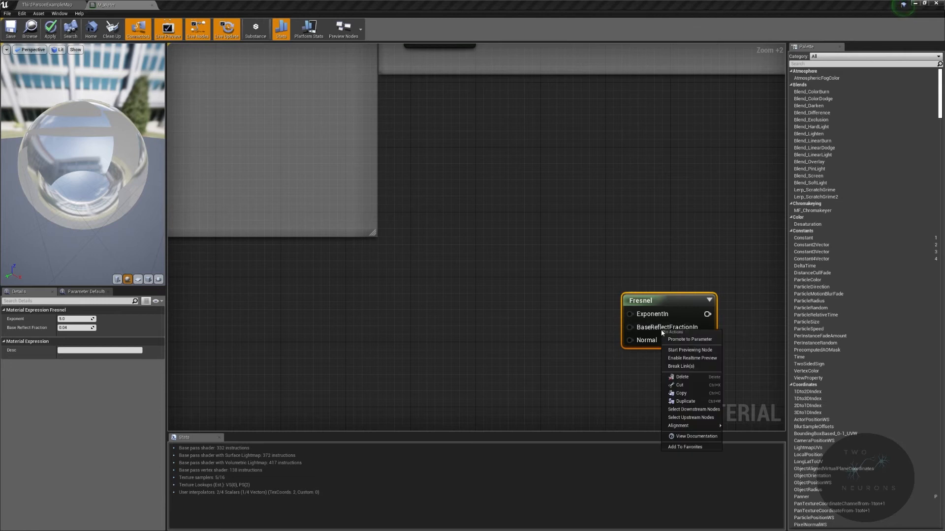
{"action": "left_click", "coordinate": [691, 339]}
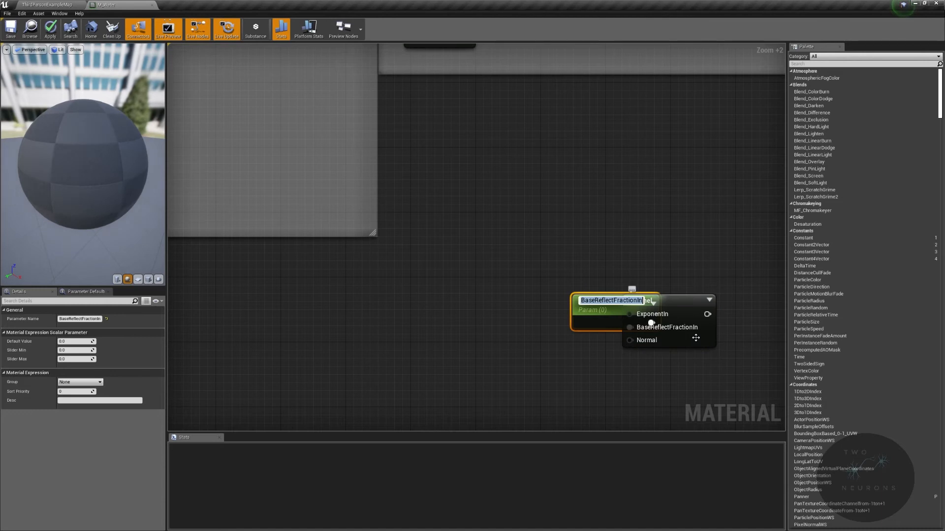
{"action": "type", "text": "Opacity"}
{"action": "key", "text": "Return"}
{"action": "left_click_drag", "start_coordinate": [515, 321], "coordinate": [508, 320]}
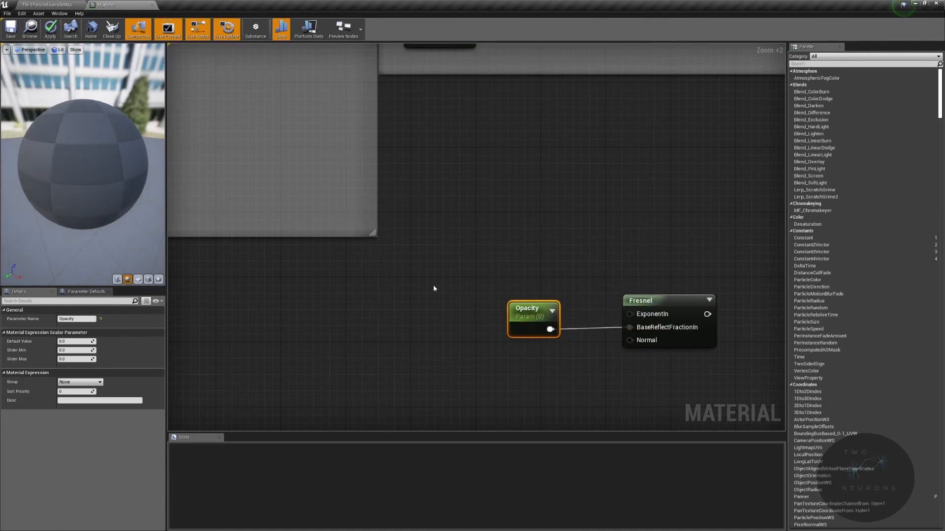
- Set the Opacity parameter's default value to 0.1 and its slider minimum to 0
{"action": "left_click_drag", "start_coordinate": [433, 286], "coordinate": [640, 347]}
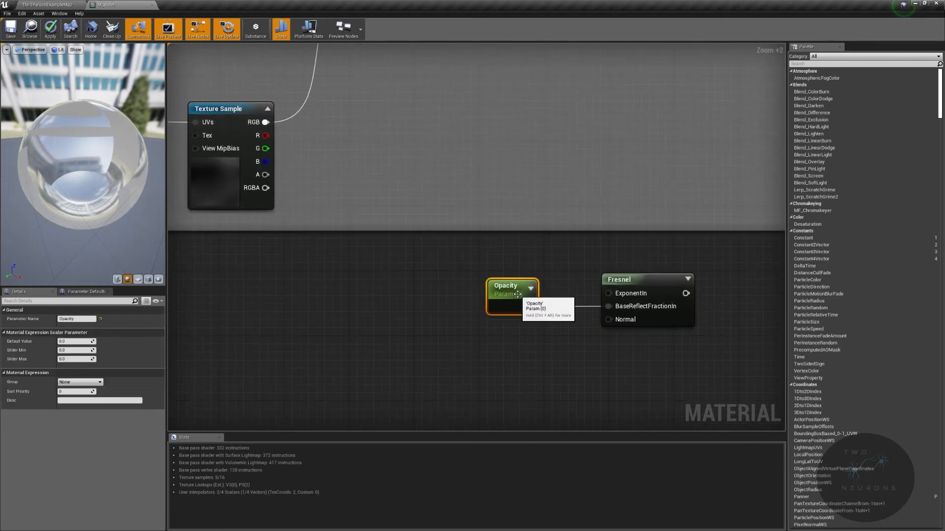
{"action": "left_click_drag", "start_coordinate": [74, 351], "coordinate": [84, 350]}
{"action": "left_click", "coordinate": [69, 341]}
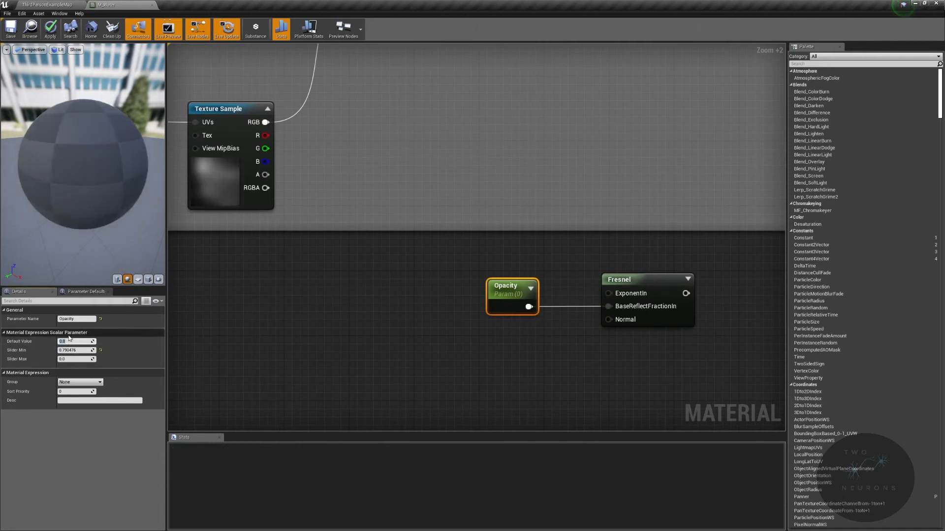
{"action": "type", "text": "0.1"}
{"action": "key", "text": "Tab"}
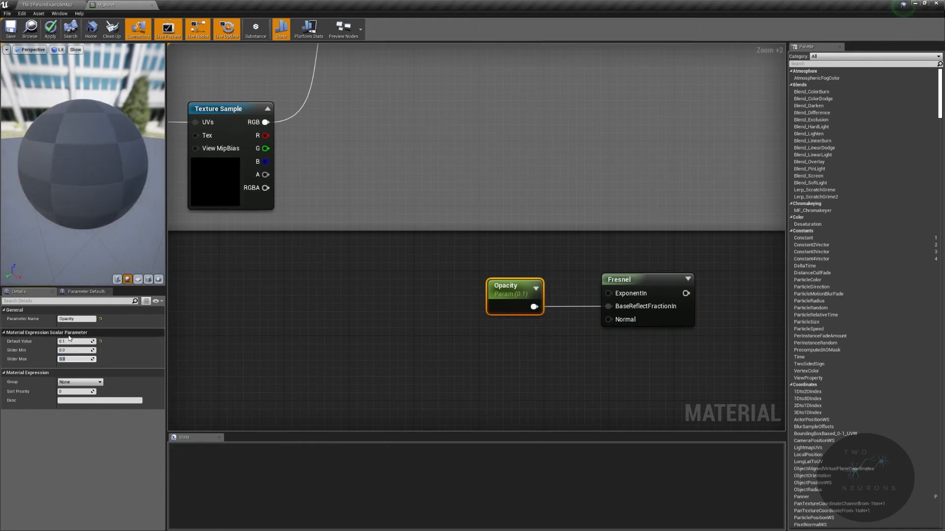
- Move the Opacity and Fresnel nodes together to the area just below the lower-right corner of the large comment group
{"action": "left_click", "coordinate": [340, 326]}
{"action": "left_click_drag", "start_coordinate": [340, 327], "coordinate": [695, 306]}
{"action": "right_click_drag", "start_coordinate": [695, 307], "coordinate": [481, 334]}
{"action": "left_click_drag", "start_coordinate": [481, 334], "coordinate": [812, 308]}
{"action": "right_click_drag", "start_coordinate": [759, 288], "coordinate": [642, 267]}
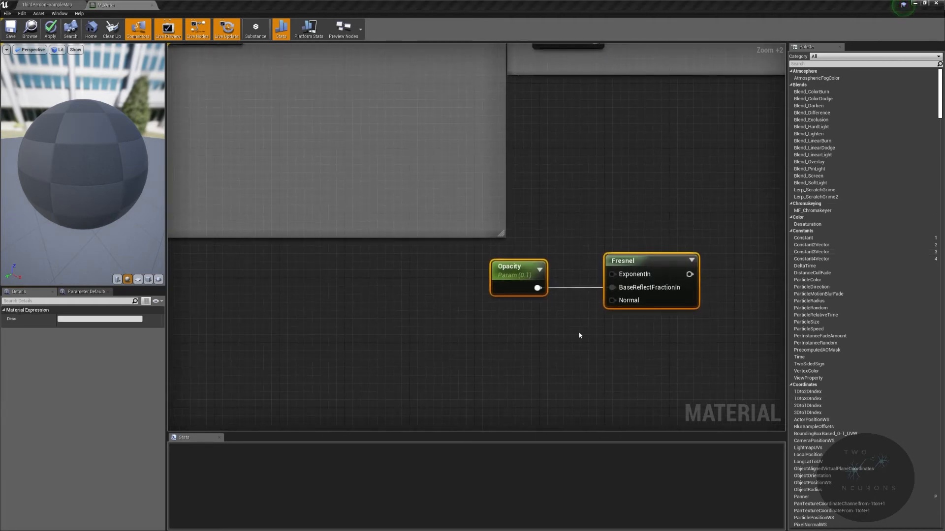
- Add a PixelNormalWS node, connect it to the Fresnel node's Normal input, and place it directly below Opacity
{"action": "left_click", "coordinate": [553, 344]}
{"action": "right_click", "coordinate": [552, 345]}
{"action": "type", "text": "pixel normal"}
{"action": "left_click", "coordinate": [600, 374]}
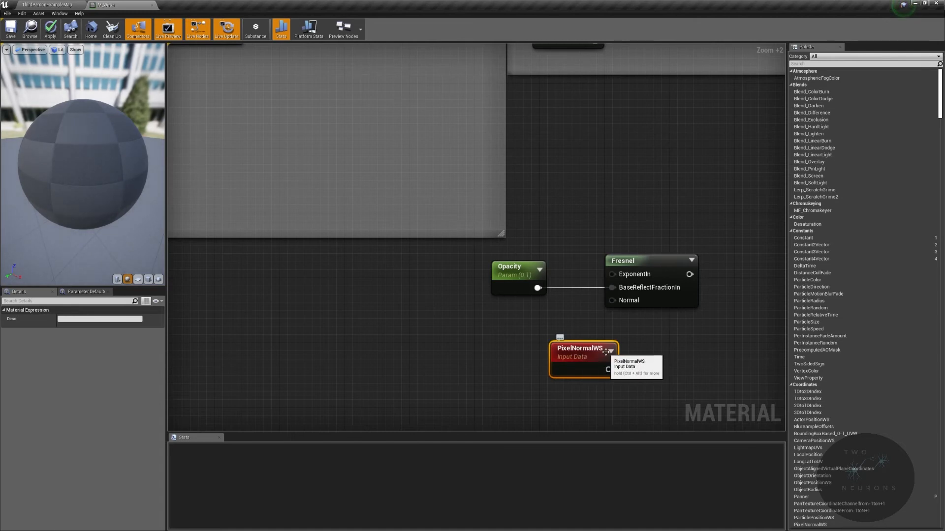
{"action": "key", "text": "ctrl+alt"}
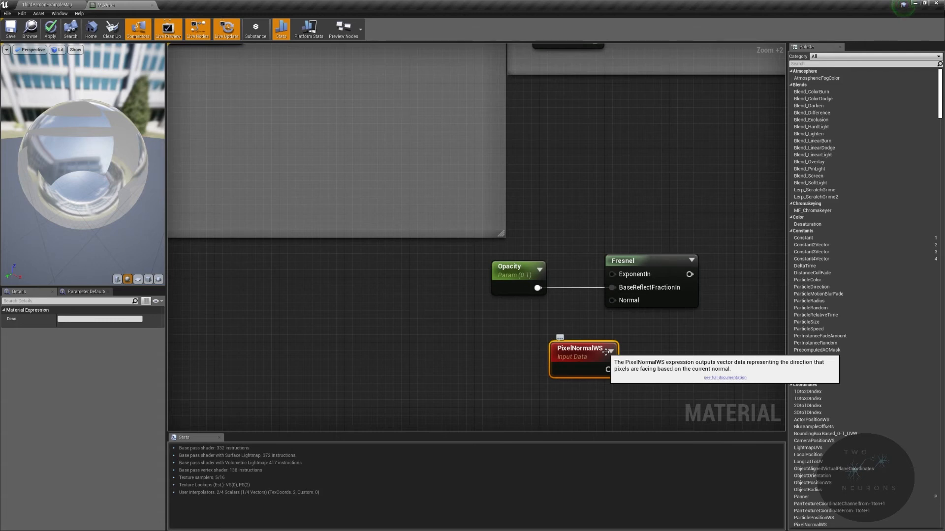
{"action": "left_click_drag", "start_coordinate": [609, 370], "coordinate": [621, 302]}
{"action": "left_click_drag", "start_coordinate": [582, 358], "coordinate": [506, 326]}
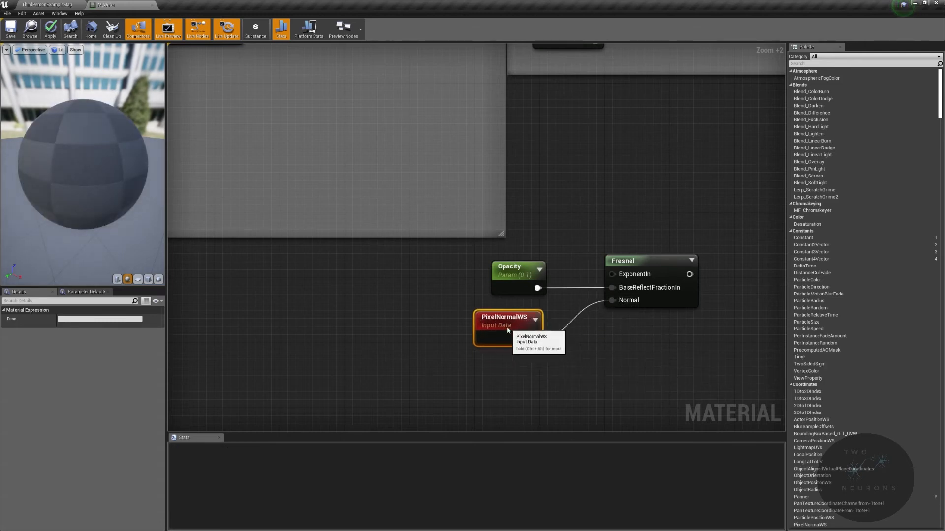
- Add a Multiply node with the Fresnel output feeding its A input, and align it to the right of Fresnel
{"action": "right_click_drag", "start_coordinate": [674, 294], "coordinate": [405, 322]}
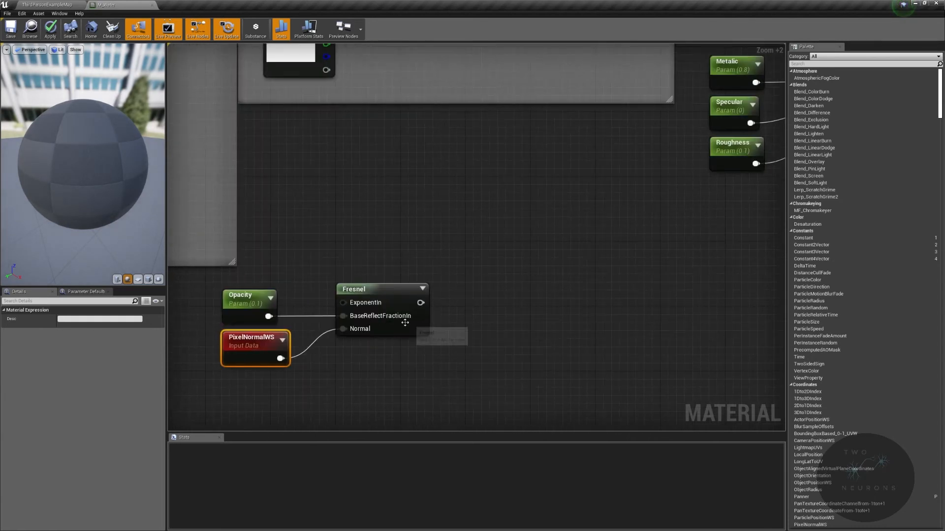
{"action": "left_click_drag", "start_coordinate": [420, 303], "coordinate": [454, 298]}
{"action": "type", "text": "mult"}
{"action": "key", "text": "Return"}
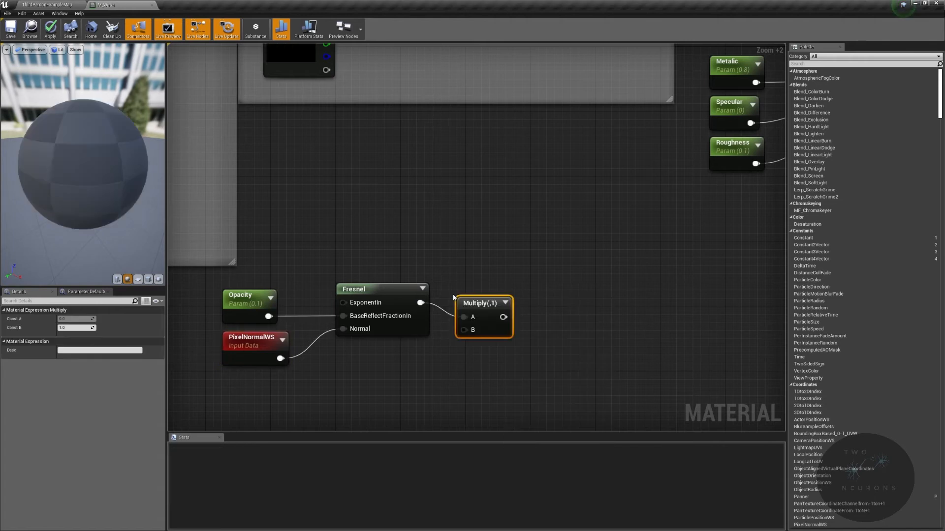
{"action": "left_click_drag", "start_coordinate": [497, 302], "coordinate": [531, 288]}
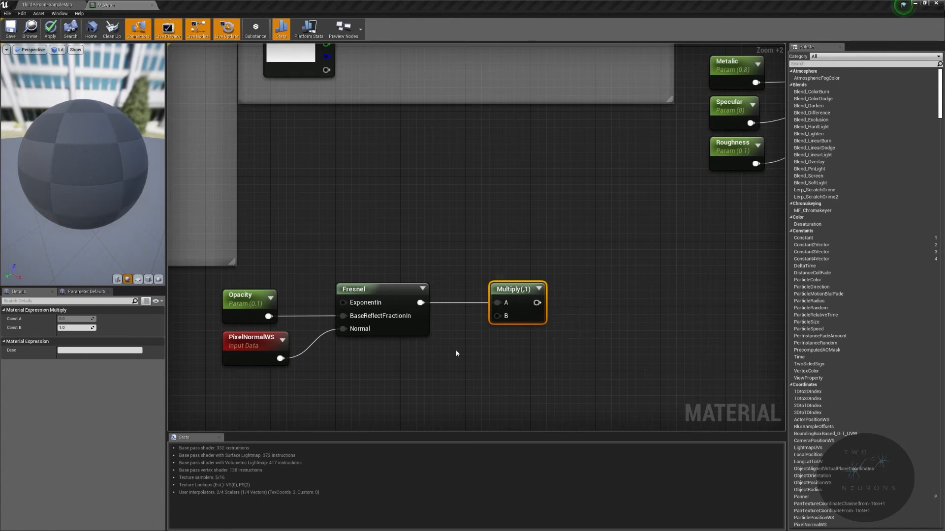
- Add a Depth Fade node in the empty area below the Fresnel node and view its description
{"action": "right_click_drag", "start_coordinate": [384, 390], "coordinate": [476, 329]}
{"action": "right_click", "coordinate": [475, 331]}
{"action": "type", "text": "depth fade"}
{"action": "key", "text": "Return"}
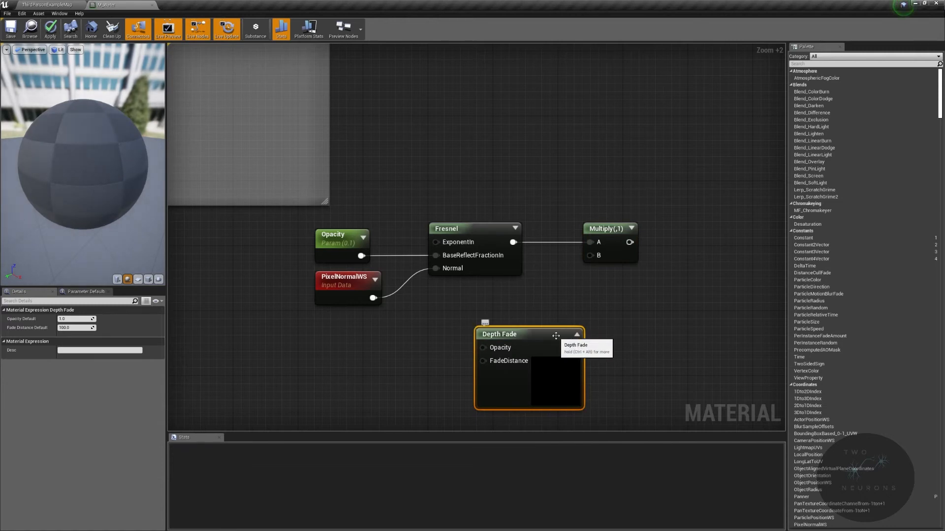
{"action": "key", "text": "ctrl+alt"}
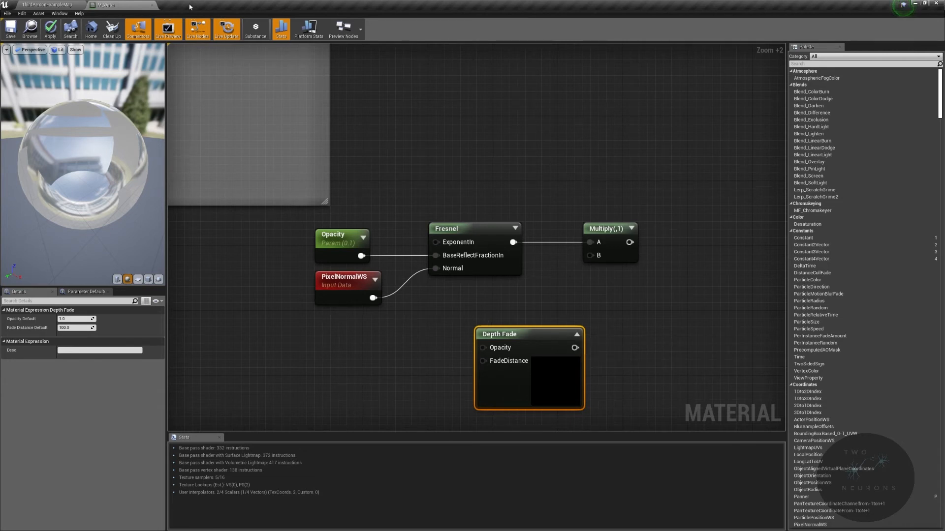
- Examine the walkway geometry in the ThirdPersonExampleMap level and return to the M_Water material graph
{"action": "left_click", "coordinate": [28, 5]}
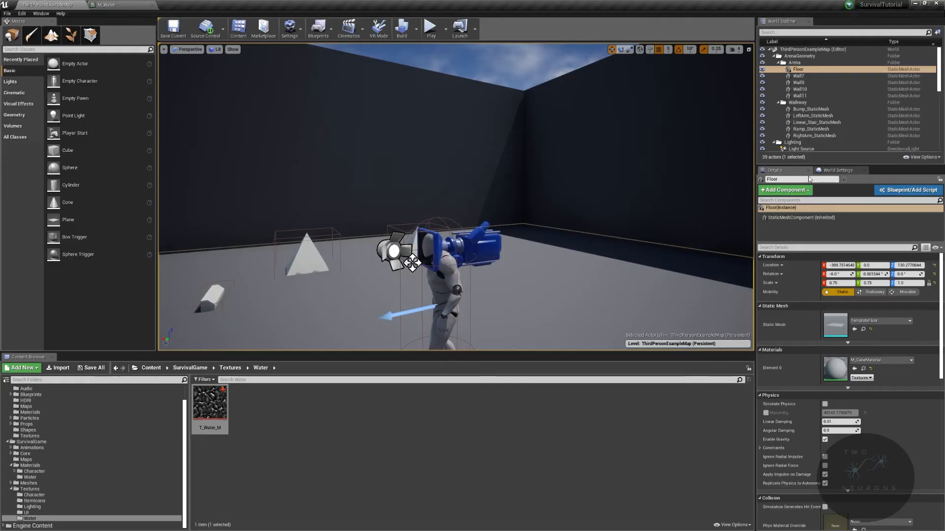
{"action": "right_click_drag", "start_coordinate": [317, 122], "coordinate": [333, 195]}
{"action": "right_click_drag", "start_coordinate": [680, 201], "coordinate": [210, 215]}
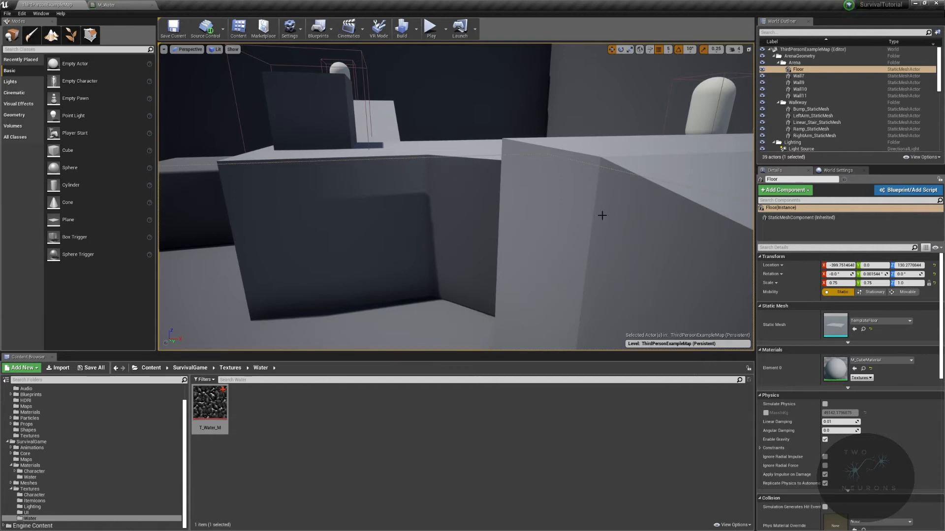
{"action": "left_click", "coordinate": [90, 4]}
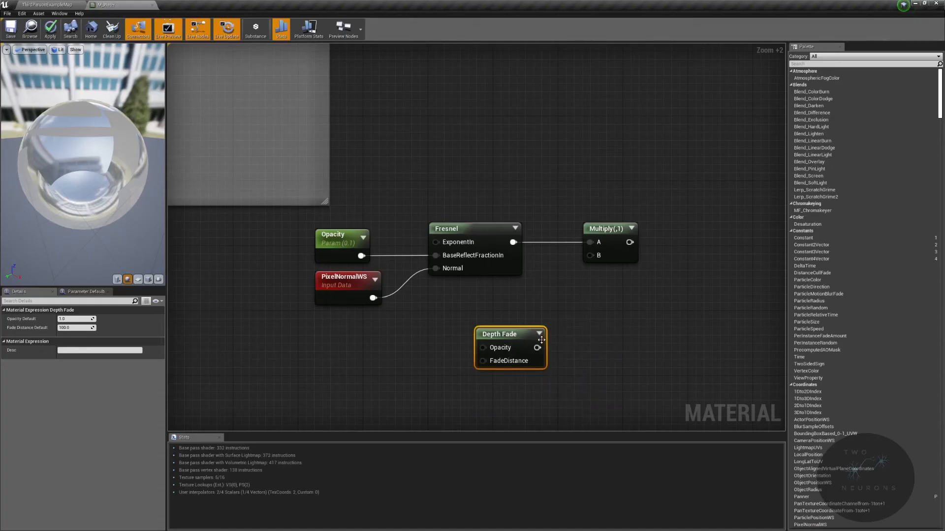
- Connect Depth Fade, placed below Fresnel, to Multiply's B input, and connect the Multiply output to the material's Opacity input
{"action": "left_click_drag", "start_coordinate": [538, 347], "coordinate": [591, 258]}
{"action": "right_click_drag", "start_coordinate": [637, 259], "coordinate": [563, 278]}
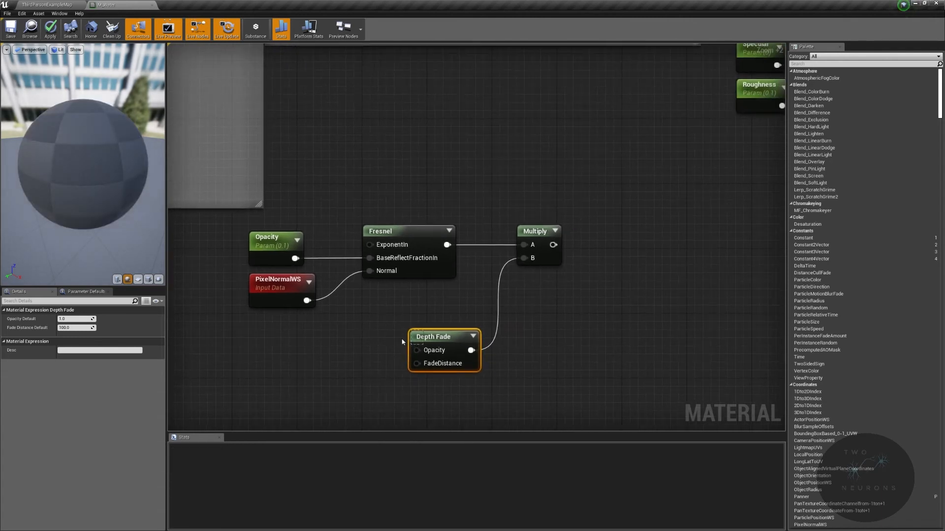
{"action": "left_click", "coordinate": [429, 330]}
{"action": "left_click_drag", "start_coordinate": [429, 334], "coordinate": [414, 302]}
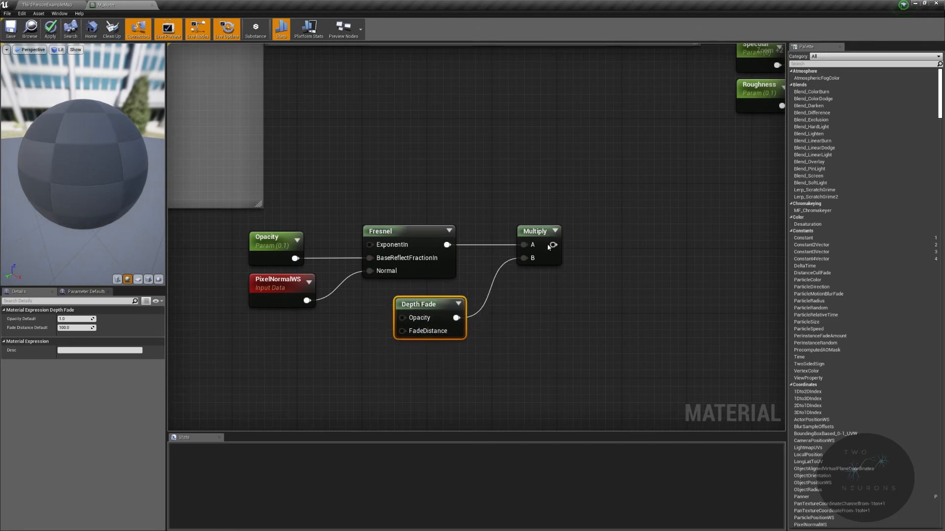
{"action": "left_click_drag", "start_coordinate": [554, 245], "coordinate": [622, 80]}
{"action": "right_click_drag", "start_coordinate": [490, 164], "coordinate": [758, 142]}
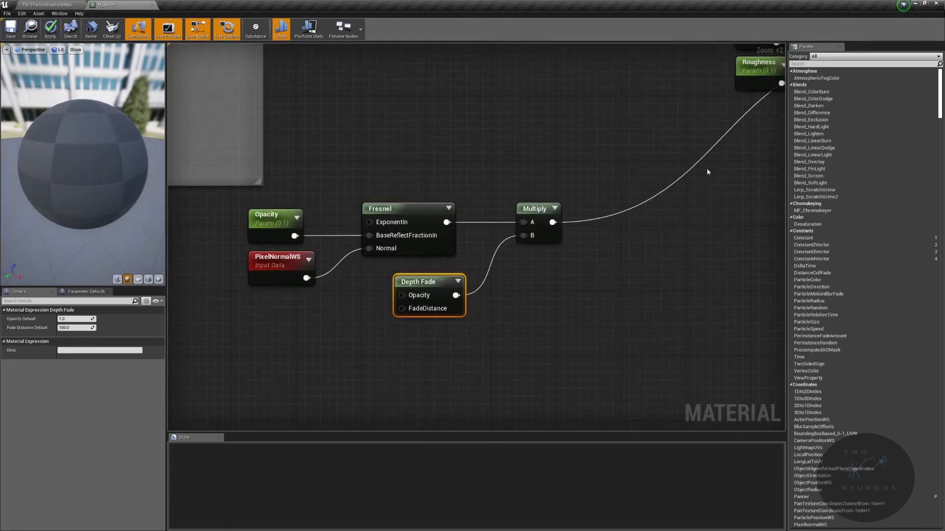
- Enclose the Opacity, PixelNormalWS, Fresnel, Depth Fade and Multiply nodes in a comment titled "opacity" and place it below the base colors group
{"action": "right_click_drag", "start_coordinate": [353, 256], "coordinate": [590, 220]}
{"action": "left_click_drag", "start_coordinate": [433, 170], "coordinate": [774, 317]}
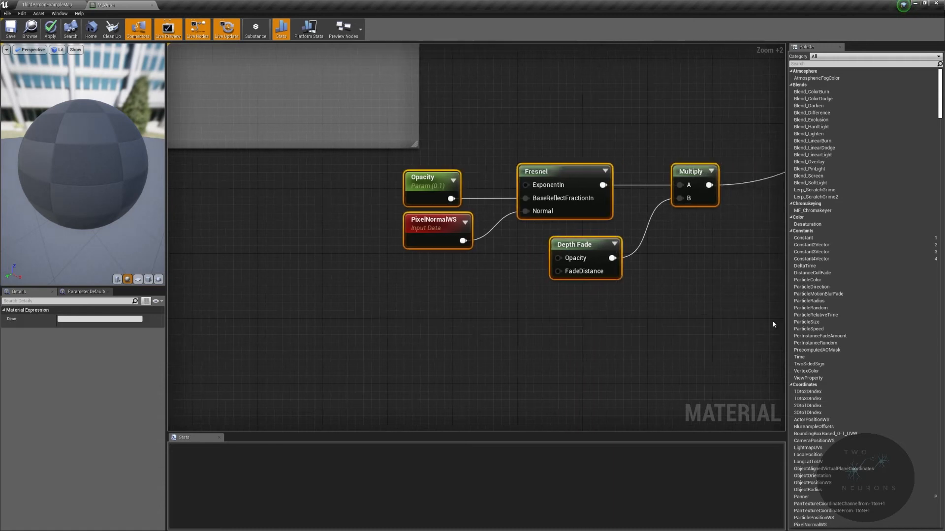
{"action": "type", "text": "copacity"}
{"action": "key", "text": "Return"}
{"action": "right_click_drag", "start_coordinate": [601, 293], "coordinate": [420, 346]}
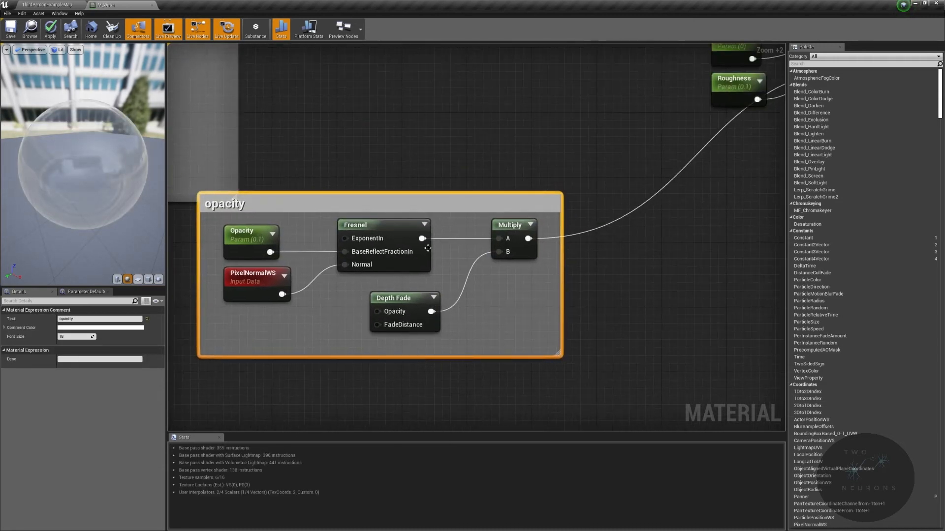
{"action": "left_click_drag", "start_coordinate": [473, 199], "coordinate": [514, 192]}
{"action": "scroll", "coordinate": [488, 337], "scroll_direction": "down", "scroll_amount": 2}
{"action": "right_click_drag", "start_coordinate": [539, 182], "coordinate": [573, 178]}
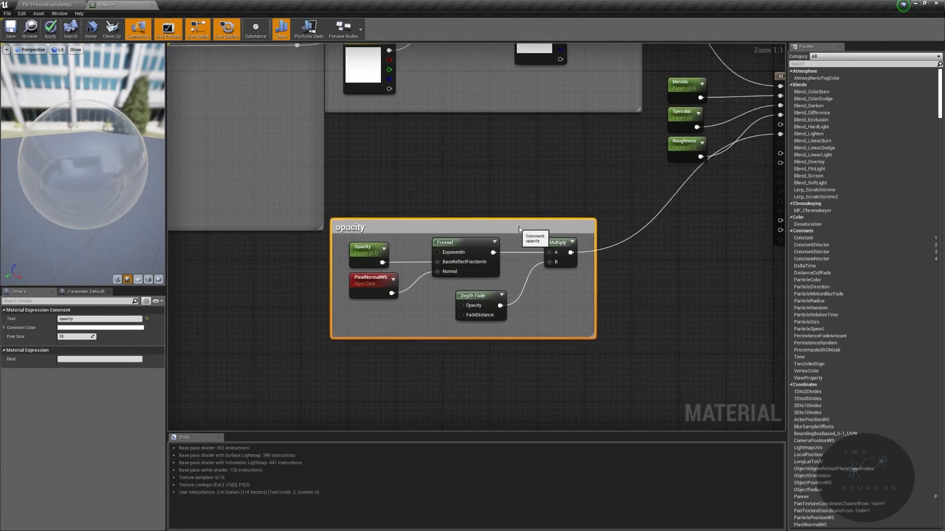
{"action": "left_click_drag", "start_coordinate": [529, 225], "coordinate": [512, 231]}
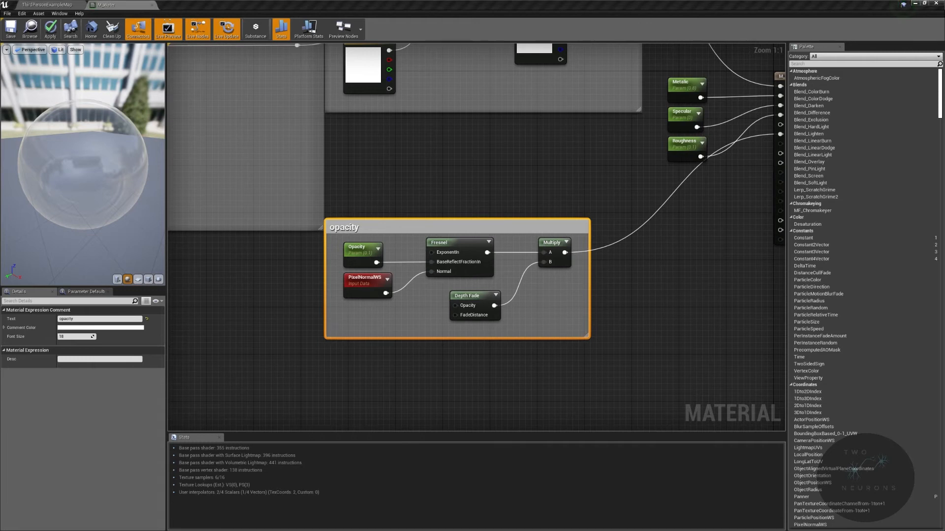
{"action": "right_click_drag", "start_coordinate": [480, 332], "coordinate": [545, 174]}
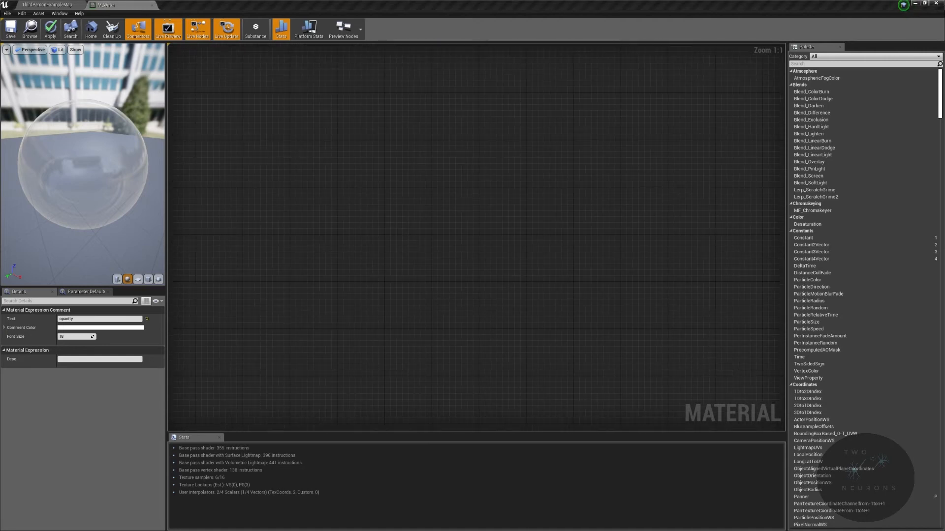
{"action": "scroll", "coordinate": [409, 291], "scroll_direction": "down", "scroll_amount": 2}
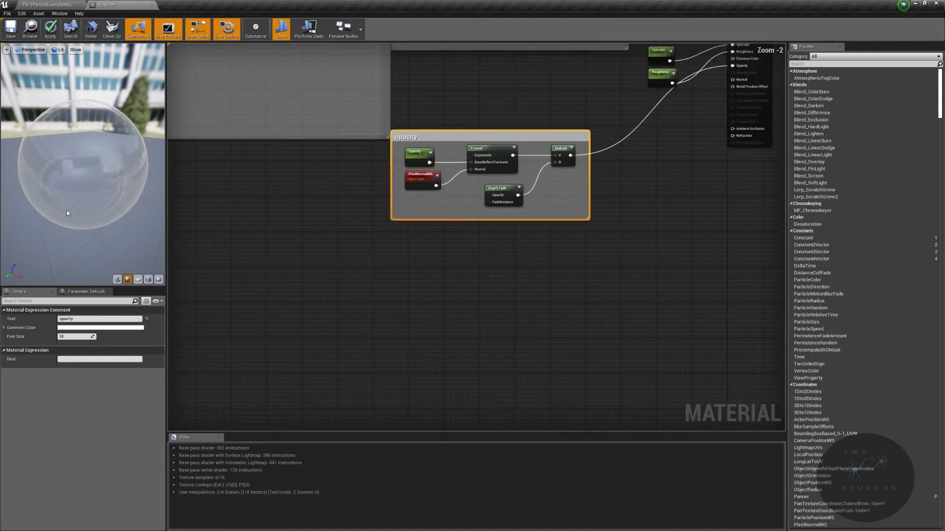
{"action": "left_click_drag", "start_coordinate": [67, 213], "coordinate": [45, 226]}
- Copy the two Panner and two Texture Sample nodes from the wave texturing group and paste them in the empty area below it
{"action": "right_click_drag", "start_coordinate": [382, 335], "coordinate": [483, 392]}
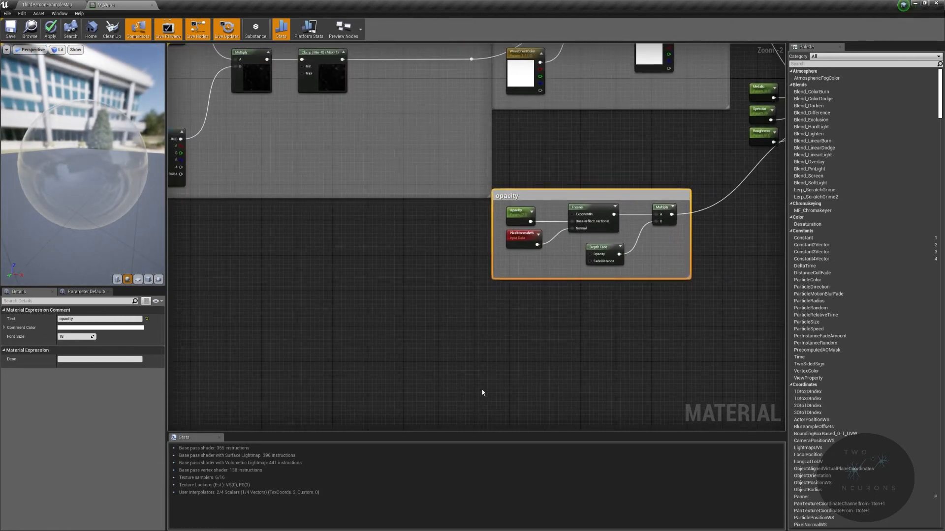
{"action": "right_click_drag", "start_coordinate": [482, 393], "coordinate": [784, 383]}
{"action": "right_click_drag", "start_coordinate": [185, 87], "coordinate": [412, 208]}
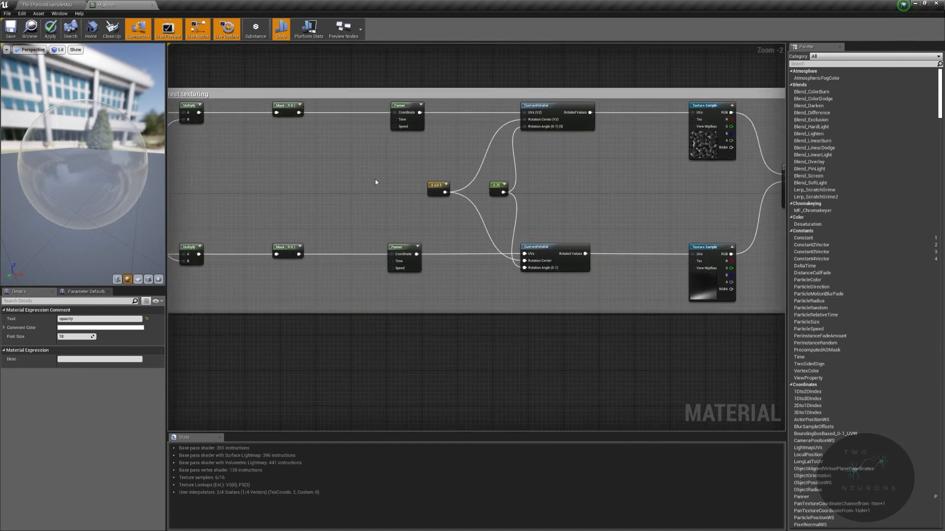
{"action": "right_click_drag", "start_coordinate": [568, 320], "coordinate": [517, 351]}
{"action": "left_click_drag", "start_coordinate": [306, 154], "coordinate": [362, 311]}
{"action": "left_click_drag", "start_coordinate": [595, 138], "coordinate": [646, 359]}
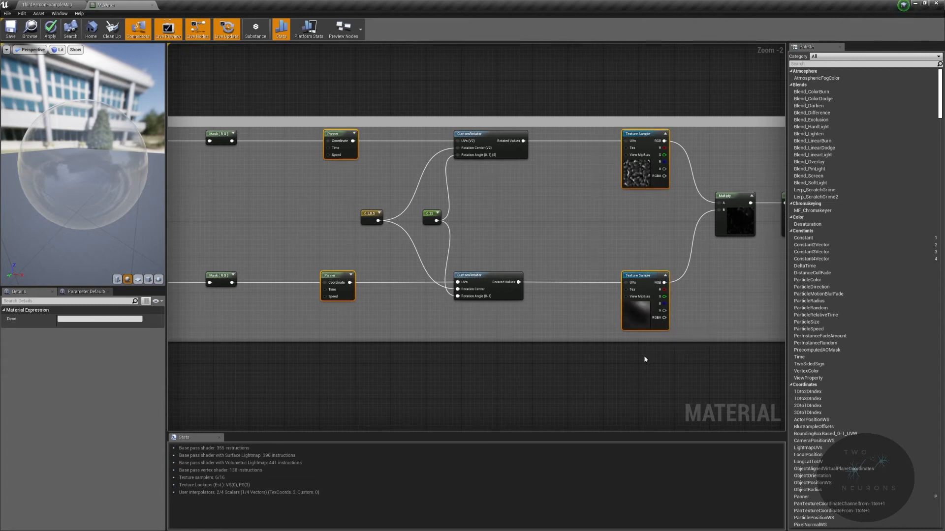
{"action": "right_click_drag", "start_coordinate": [645, 359], "coordinate": [666, 345]}
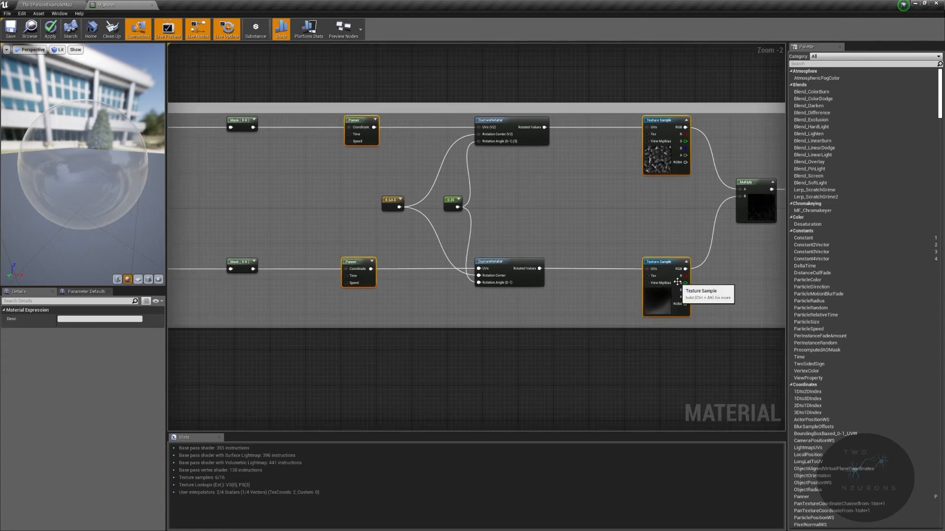
{"action": "right_click_drag", "start_coordinate": [651, 368], "coordinate": [475, 202]}
{"action": "scroll", "coordinate": [476, 202], "scroll_direction": "down", "scroll_amount": 4}
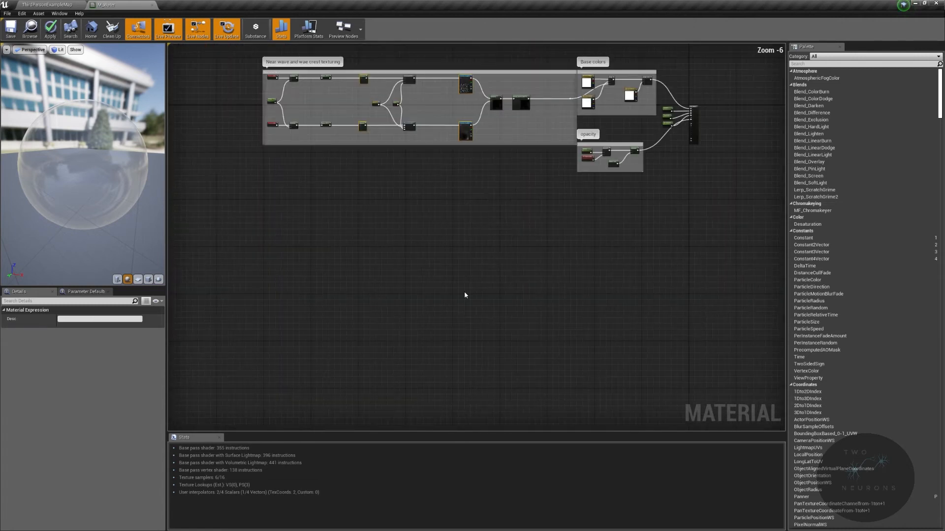
{"action": "key", "text": "ctrl+v"}
{"action": "scroll", "coordinate": [447, 250], "scroll_direction": "up", "scroll_amount": 5}
- Move the two pasted Texture Sample nodes closer to the pasted Panner nodes
{"action": "left_click", "coordinate": [557, 143]}
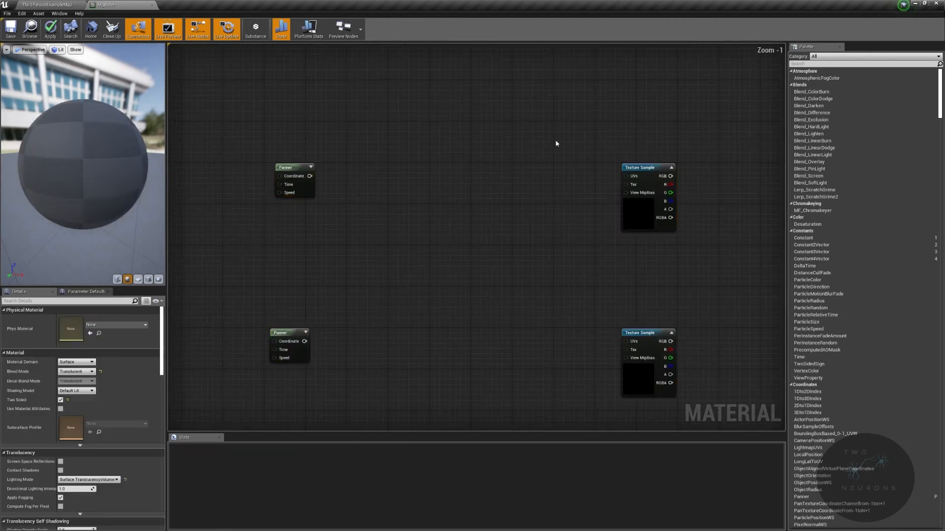
{"action": "left_click_drag", "start_coordinate": [556, 143], "coordinate": [679, 423]}
{"action": "left_click_drag", "start_coordinate": [652, 153], "coordinate": [404, 144]}
- Enclose the two pasted Panner nodes in a comment titled "'moes' the water"
{"action": "left_click_drag", "start_coordinate": [227, 131], "coordinate": [315, 285]}
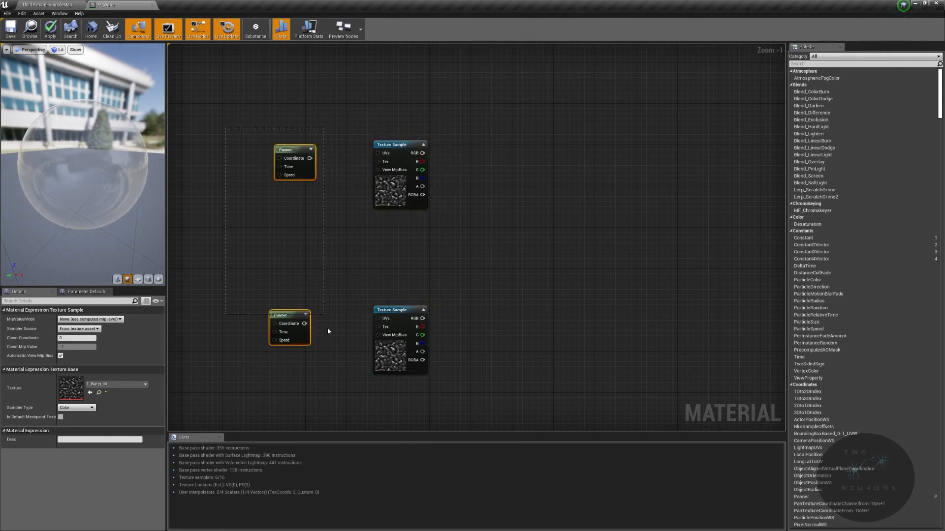
{"action": "key", "text": "c"}
{"action": "type", "text": "'moes' the water"}
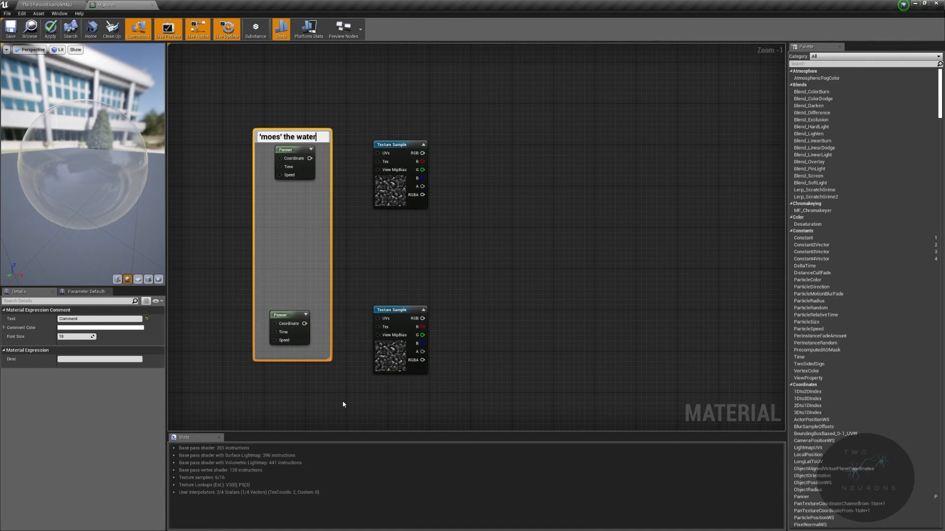
{"action": "key", "text": "Return"}
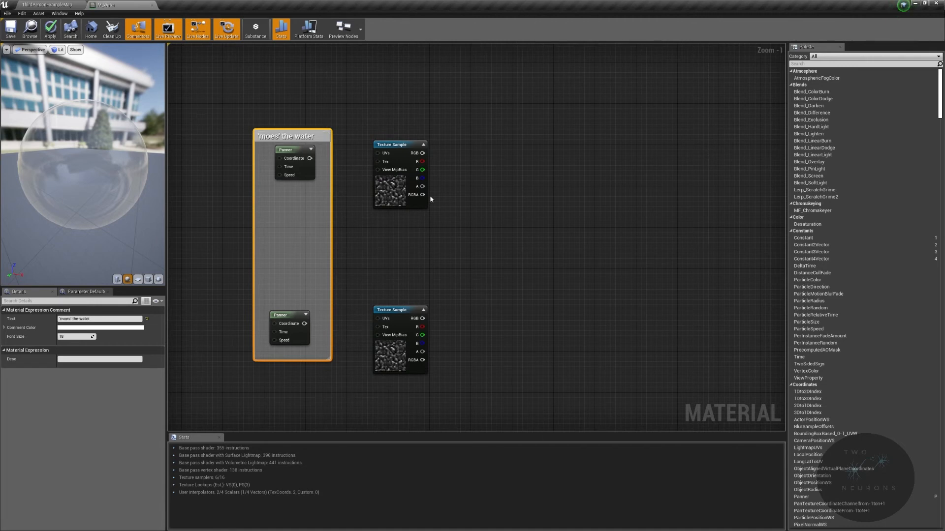
- Set the upper pasted Texture Sample's texture to T_Water_N
{"action": "left_click", "coordinate": [405, 175]}
{"action": "left_click", "coordinate": [135, 383]}
{"action": "type", "text": "water"}
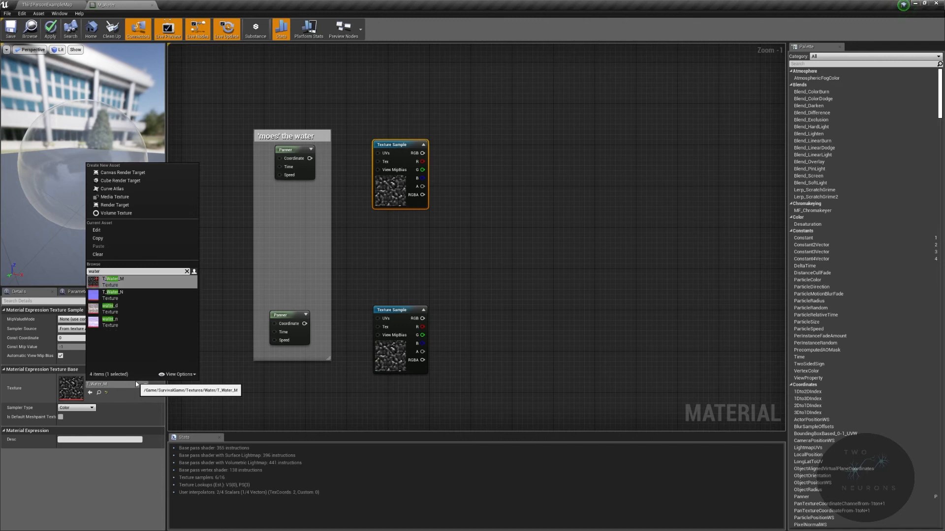
{"action": "left_click", "coordinate": [148, 297]}
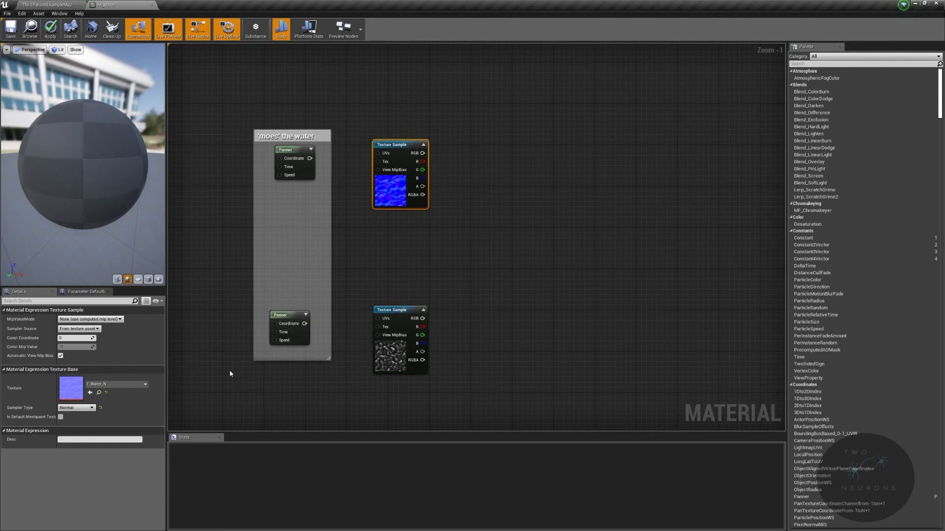
- Assign the T_Water_N texture to the lower pasted Texture Sample as well
{"action": "left_click", "coordinate": [391, 324]}
{"action": "left_click", "coordinate": [146, 384]}
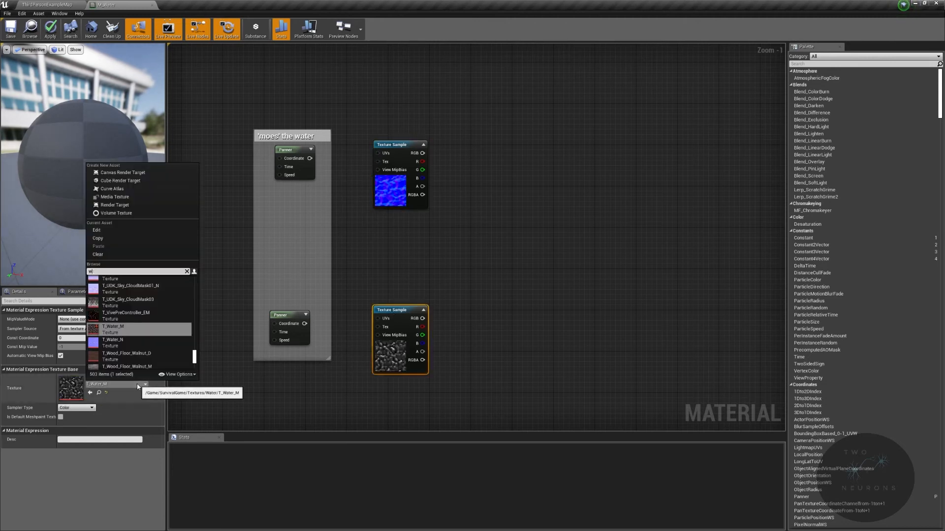
{"action": "scroll", "coordinate": [134, 300], "scroll_direction": "down", "scroll_amount": 1}
{"action": "left_click", "coordinate": [134, 297]}
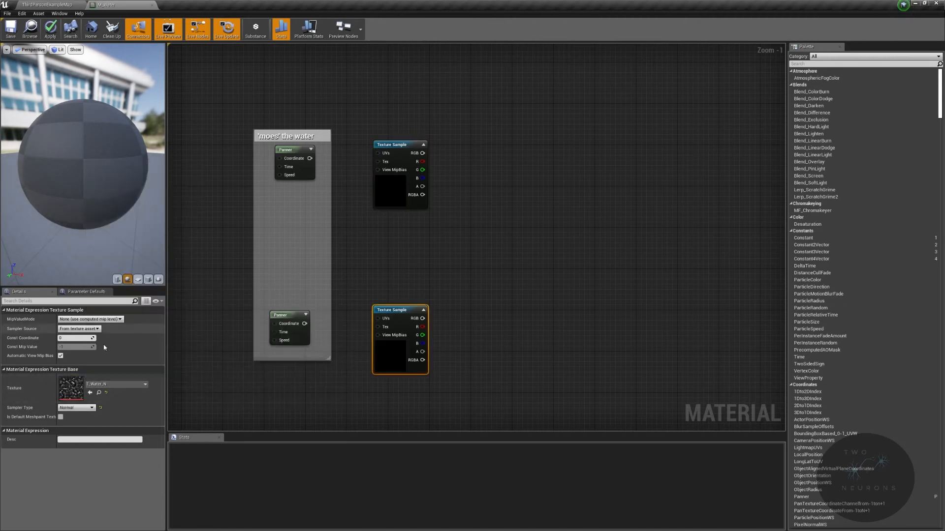
- Move the T_Water_N asset into SurvivalGame's Textures/Water folder and fix up redirectors in the Content folder
{"action": "left_click", "coordinate": [99, 394]}
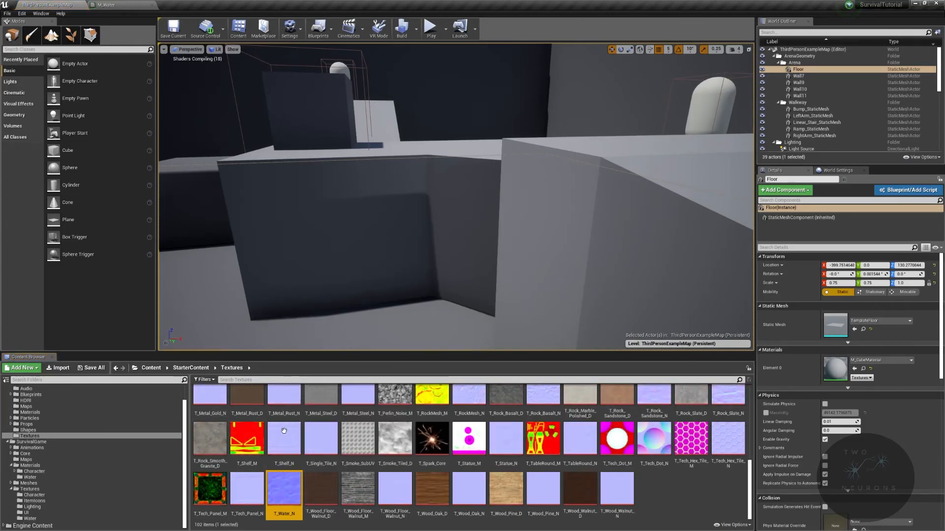
{"action": "left_click_drag", "start_coordinate": [284, 489], "coordinate": [30, 519]}
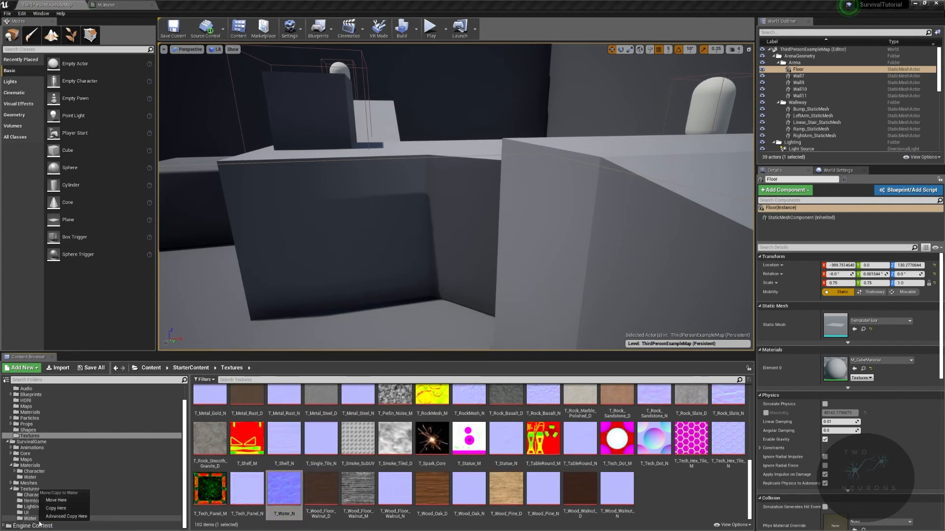
{"action": "left_click", "coordinate": [76, 501]}
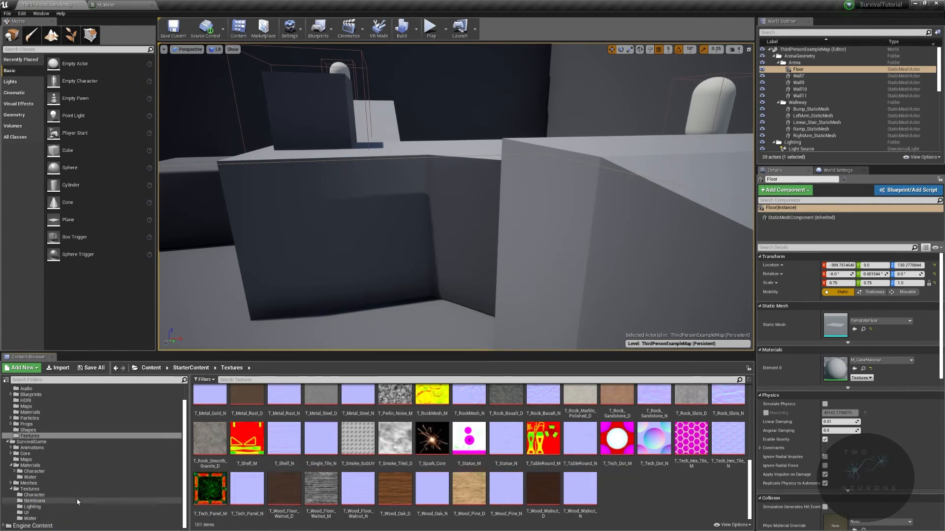
{"action": "right_click", "coordinate": [41, 389]}
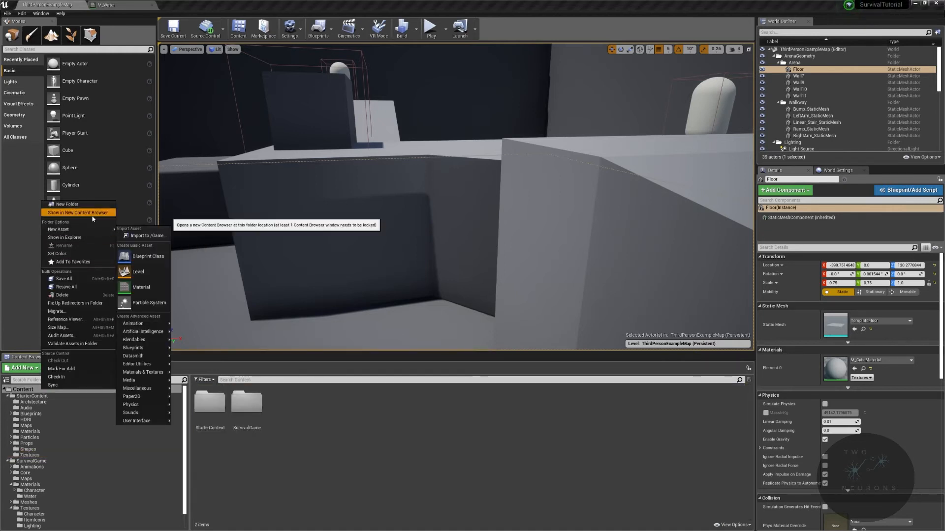
{"action": "left_click", "coordinate": [74, 303]}
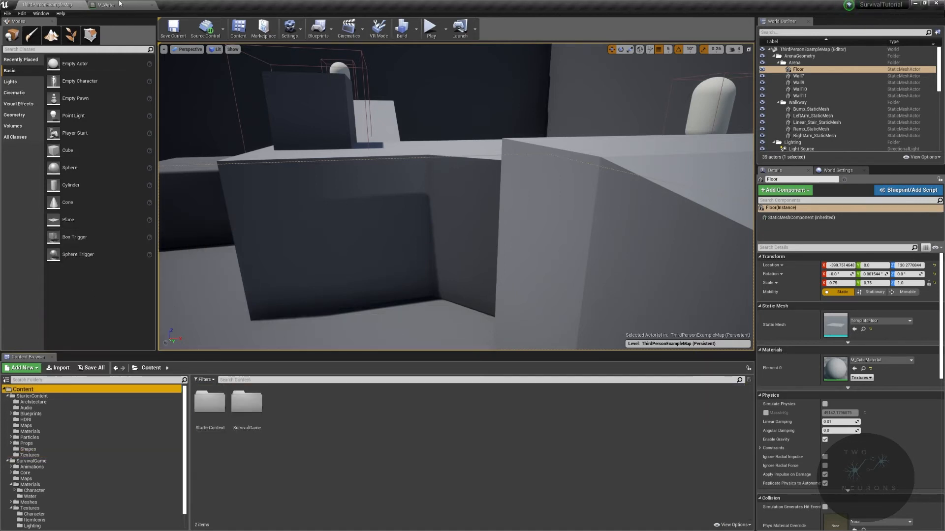
- In the M_Water graph, connect each pasted Panner's output to the UVs input of its neighbouring Texture Sample
{"action": "left_click", "coordinate": [126, 4]}
{"action": "right_click_drag", "start_coordinate": [295, 149], "coordinate": [351, 390]}
{"action": "scroll", "coordinate": [350, 390], "scroll_direction": "down", "scroll_amount": 3}
{"action": "right_click_drag", "start_coordinate": [360, 341], "coordinate": [333, 133]}
{"action": "right_click_drag", "start_coordinate": [451, 94], "coordinate": [462, 79]}
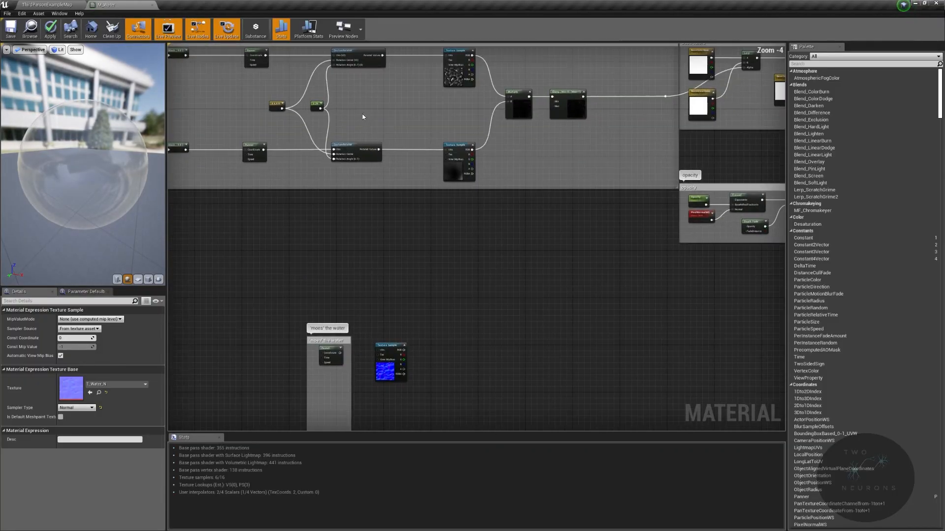
{"action": "right_click_drag", "start_coordinate": [455, 171], "coordinate": [476, 43]}
{"action": "scroll", "coordinate": [400, 267], "scroll_direction": "up", "scroll_amount": 4}
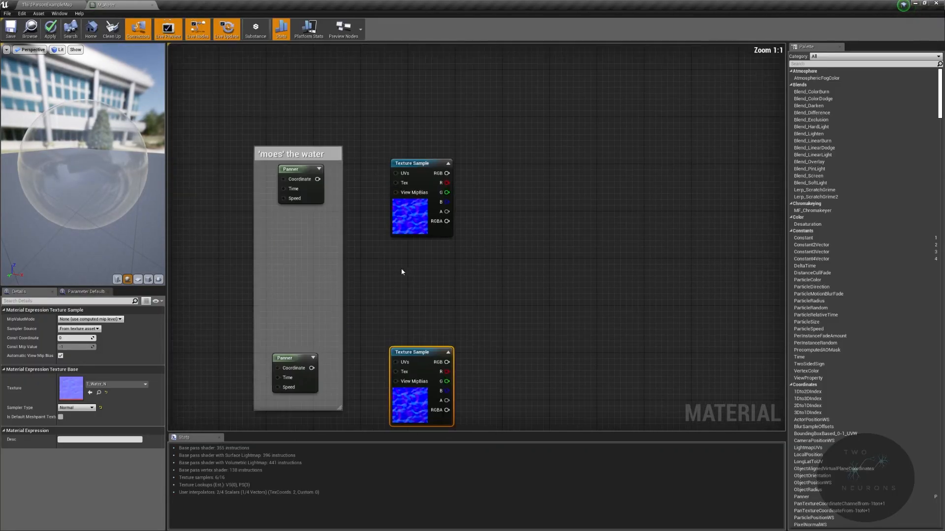
{"action": "left_click_drag", "start_coordinate": [318, 179], "coordinate": [426, 179]}
{"action": "left_click_drag", "start_coordinate": [312, 368], "coordinate": [396, 362]}
- Straighten the connections between the two Panners and their normal-map Texture Samples
{"action": "left_click_drag", "start_coordinate": [233, 337], "coordinate": [461, 381]}
{"action": "key", "text": "q"}
{"action": "left_click_drag", "start_coordinate": [260, 183], "coordinate": [468, 231]}
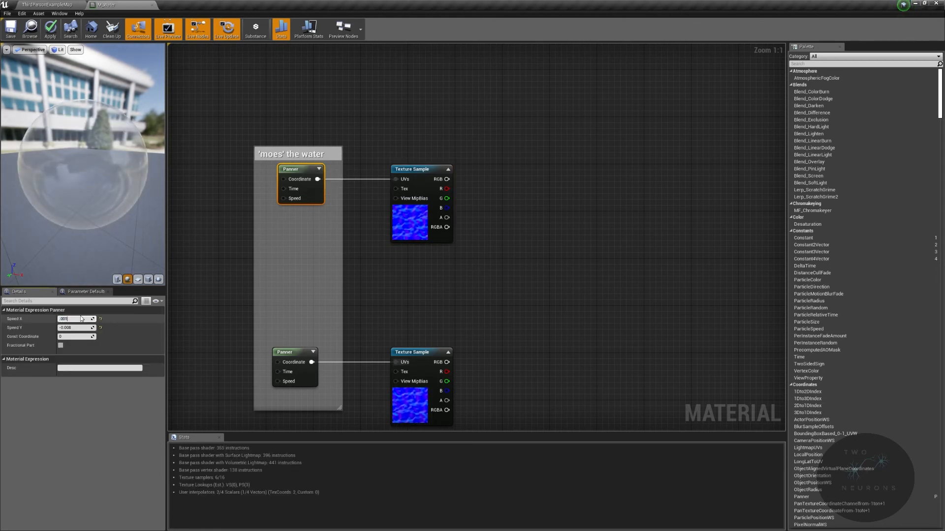
- Set the upper pasted Panner's Speed X to 0.001 and Speed Y to 0.008
{"action": "key", "text": "Tab"}
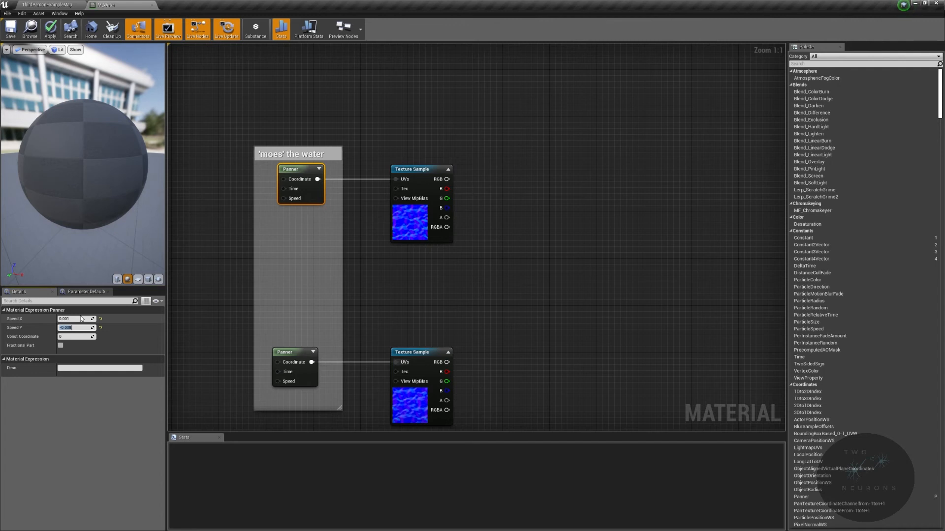
{"action": "key", "text": "Return"}
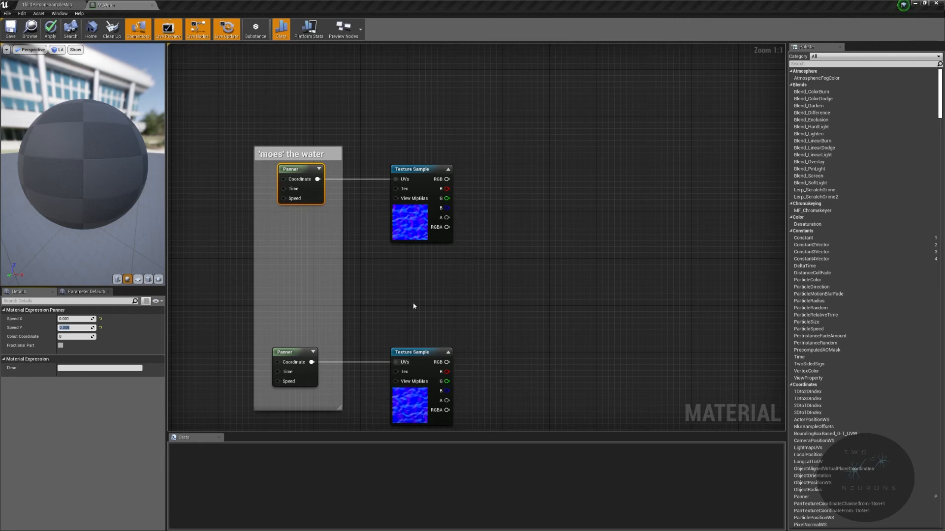
- Check the lower Panner's speeds, and paste the TexCoord, Tiling, Multiply and Mask node group in front of the two Panners
{"action": "left_click", "coordinate": [289, 353]}
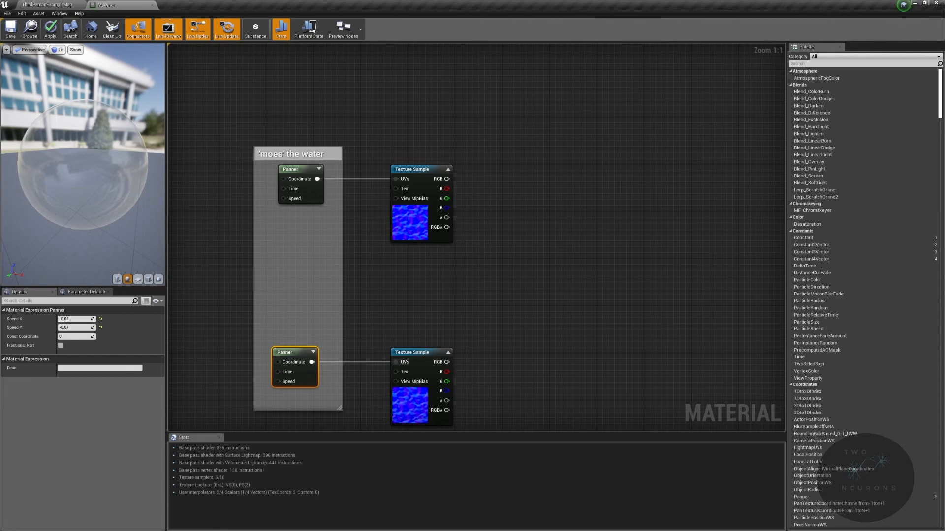
{"action": "scroll", "coordinate": [362, 322], "scroll_direction": "down", "scroll_amount": 2}
{"action": "right_click_drag", "start_coordinate": [362, 322], "coordinate": [785, 431]}
{"action": "left_click_drag", "start_coordinate": [297, 104], "coordinate": [512, 275]}
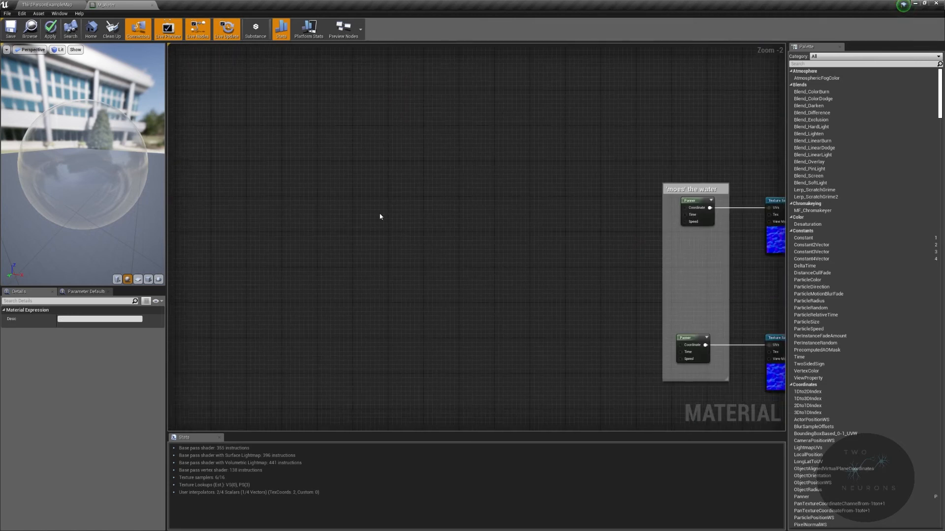
{"action": "key", "text": "ctrl+v"}
{"action": "left_click_drag", "start_coordinate": [395, 160], "coordinate": [633, 197]}
- Connect each Mask (R G) output to its neighbouring Panner's Coordinate input and straighten the lower row's connections
{"action": "scroll", "coordinate": [493, 215], "scroll_direction": "up", "scroll_amount": 2}
{"action": "left_click_drag", "start_coordinate": [529, 205], "coordinate": [530, 194]}
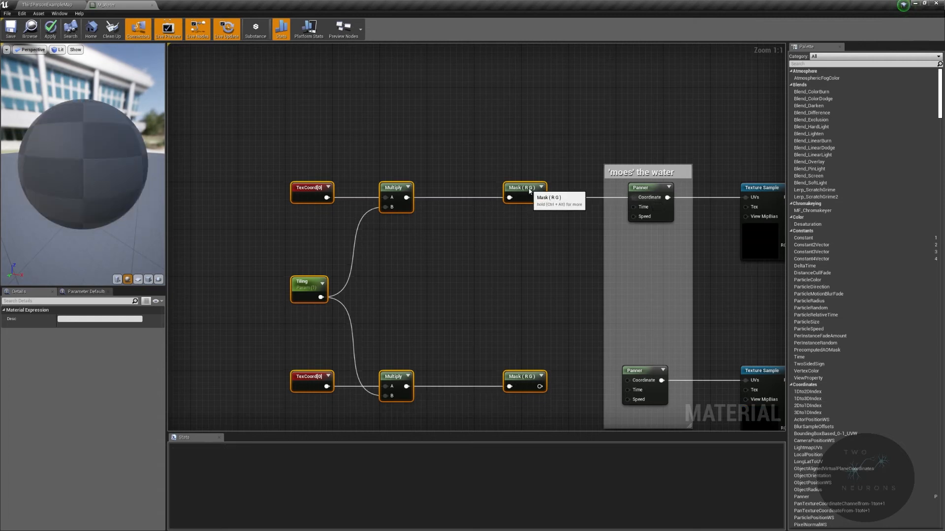
{"action": "left_click_drag", "start_coordinate": [540, 386], "coordinate": [641, 382]}
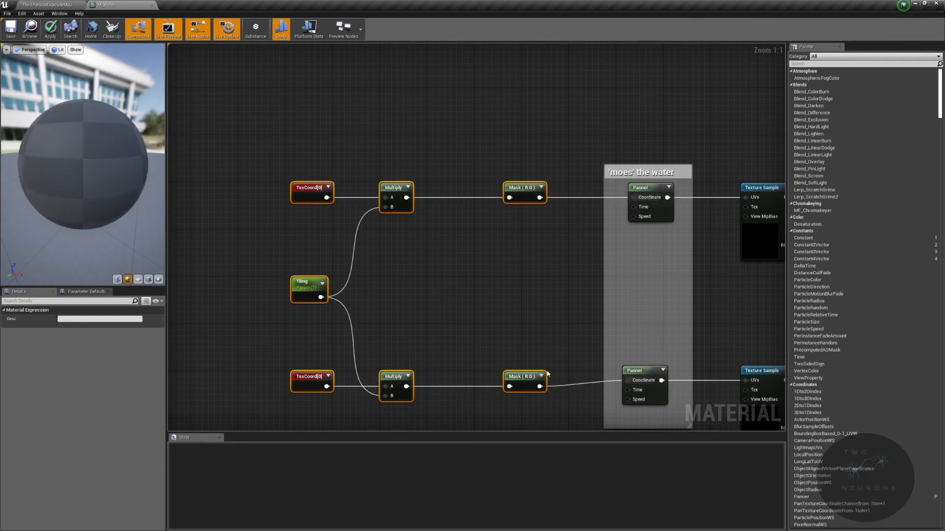
{"action": "left_click_drag", "start_coordinate": [271, 345], "coordinate": [538, 411]}
{"action": "right_click_drag", "start_coordinate": [537, 411], "coordinate": [445, 301]}
{"action": "left_click_drag", "start_coordinate": [180, 231], "coordinate": [714, 319]}
{"action": "key", "text": "q"}
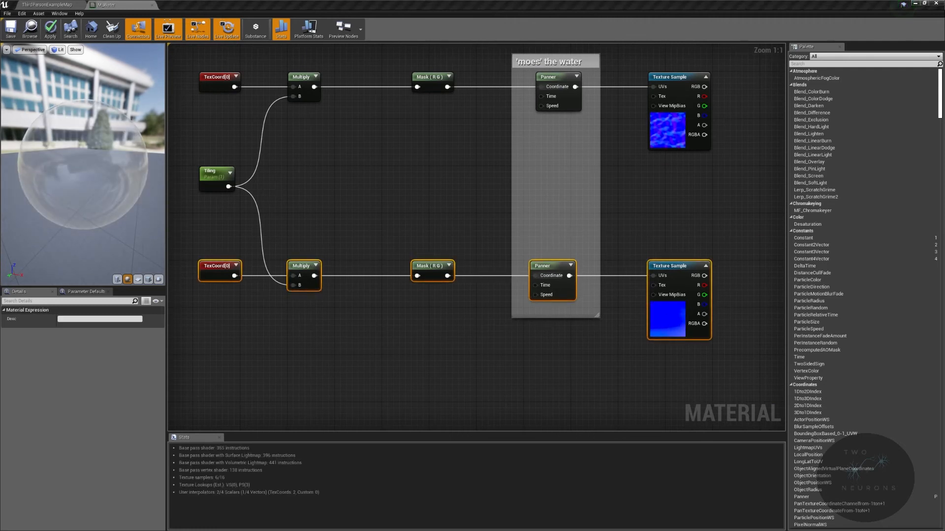
- Set the upper TexCoord's UTiling to 1
{"action": "right_click_drag", "start_coordinate": [370, 191], "coordinate": [421, 185]}
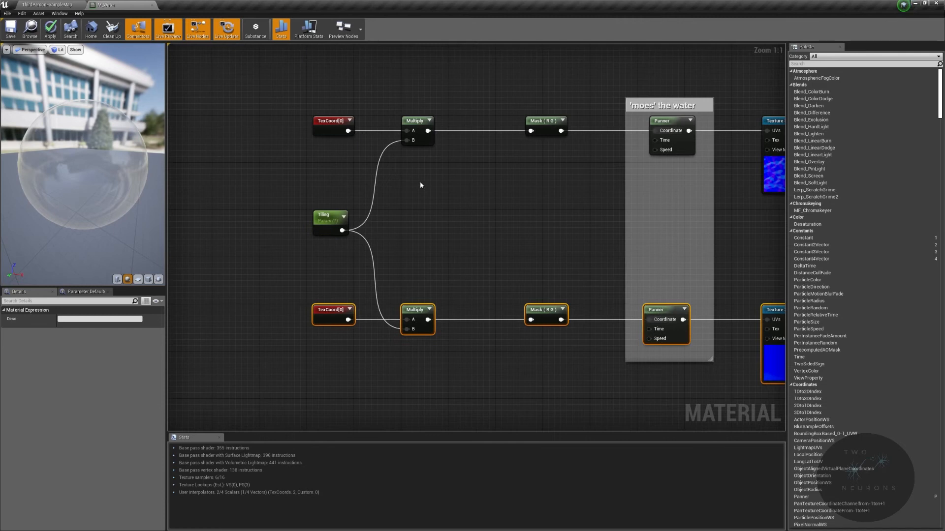
{"action": "left_click", "coordinate": [331, 125]}
{"action": "left_click", "coordinate": [64, 328]}
{"action": "type", "text": "1"}
{"action": "key", "text": "Return"}
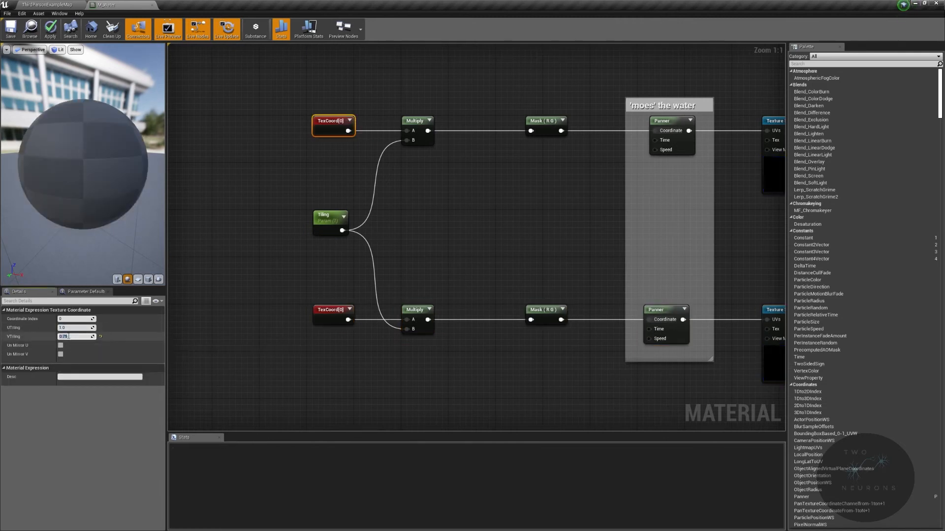
{"action": "left_click", "coordinate": [197, 343]}
- Set the lower TexCoord's UTiling and VTiling to 0.5
{"action": "left_click", "coordinate": [331, 315]}
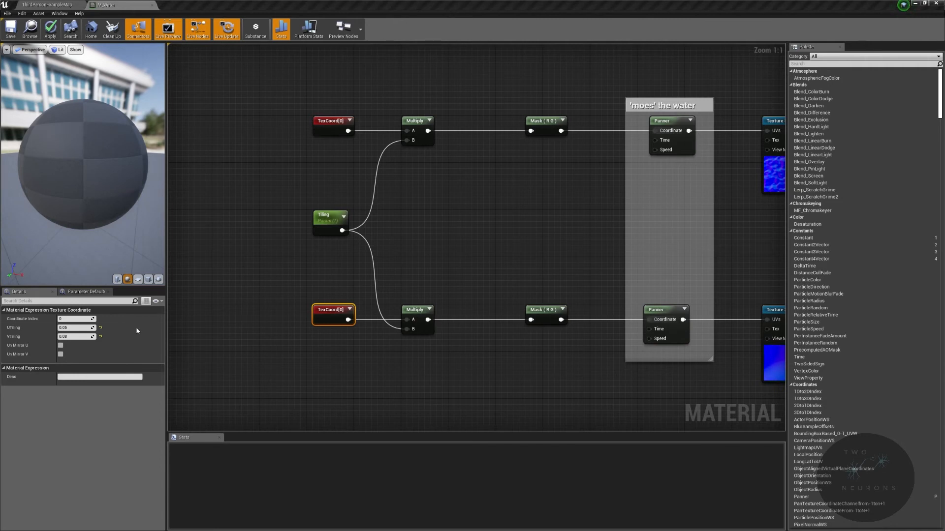
{"action": "left_click", "coordinate": [74, 337]}
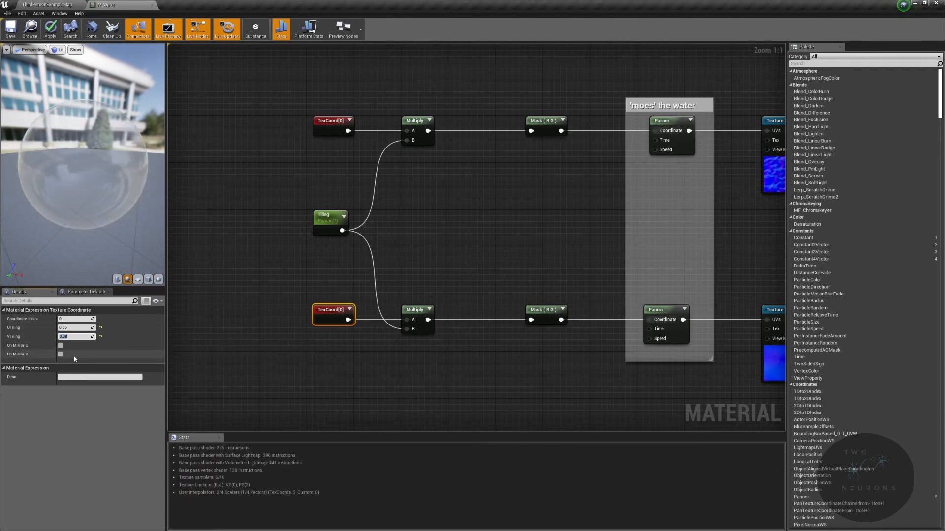
{"action": "left_click", "coordinate": [84, 327]}
{"action": "type", "text": "0.5"}
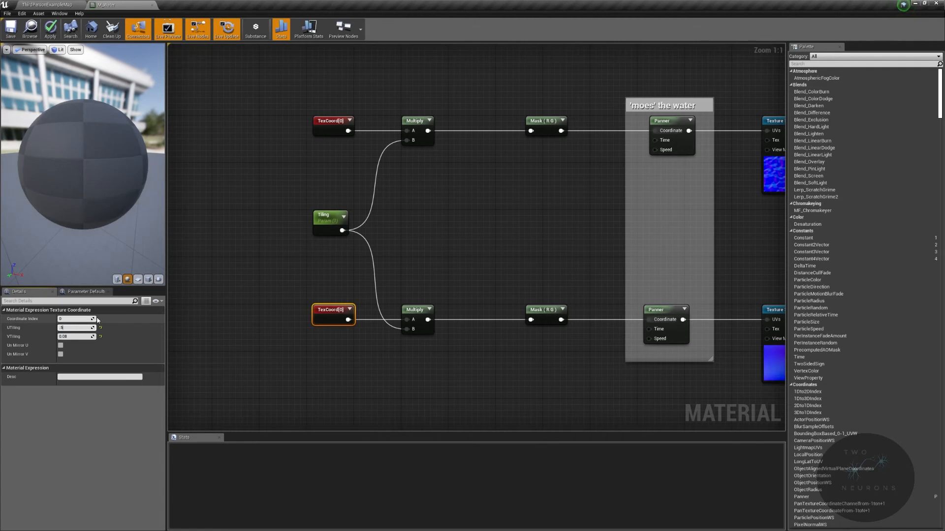
{"action": "key", "text": "Tab"}
{"action": "type", "text": "0.5"}
{"action": "key", "text": "Return"}
- Create an AppendVector node from the upper Texture Sample, with R feeding input A and G feeding input B
{"action": "right_click_drag", "start_coordinate": [259, 276], "coordinate": [576, 247]}
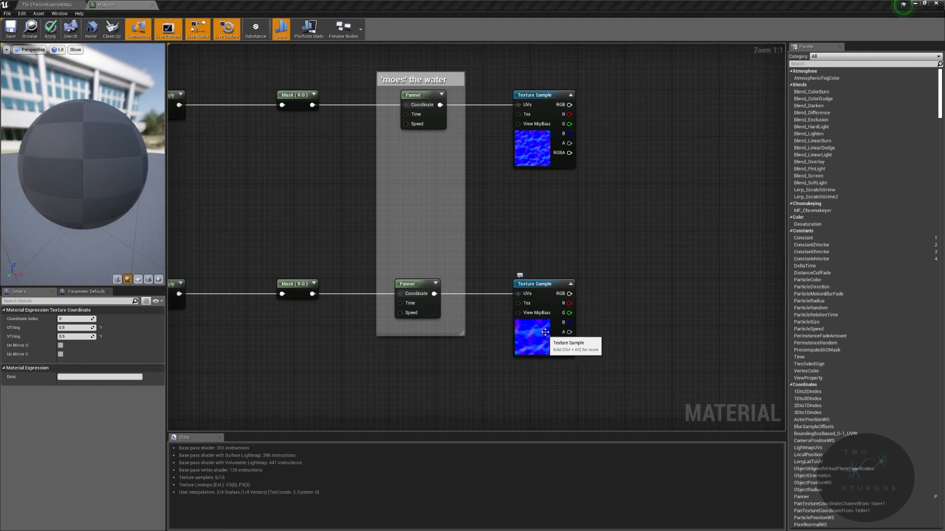
{"action": "right_click_drag", "start_coordinate": [664, 241], "coordinate": [830, 237]}
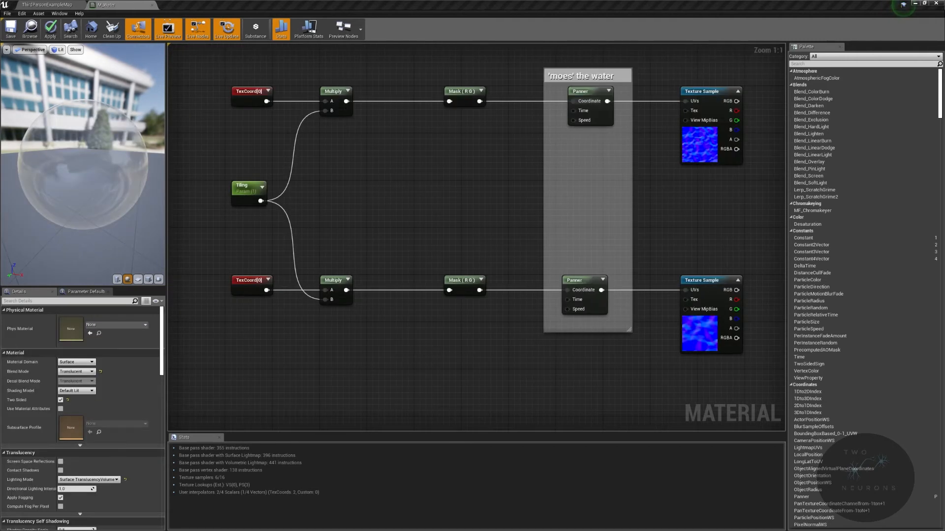
{"action": "right_click_drag", "start_coordinate": [624, 194], "coordinate": [412, 216]}
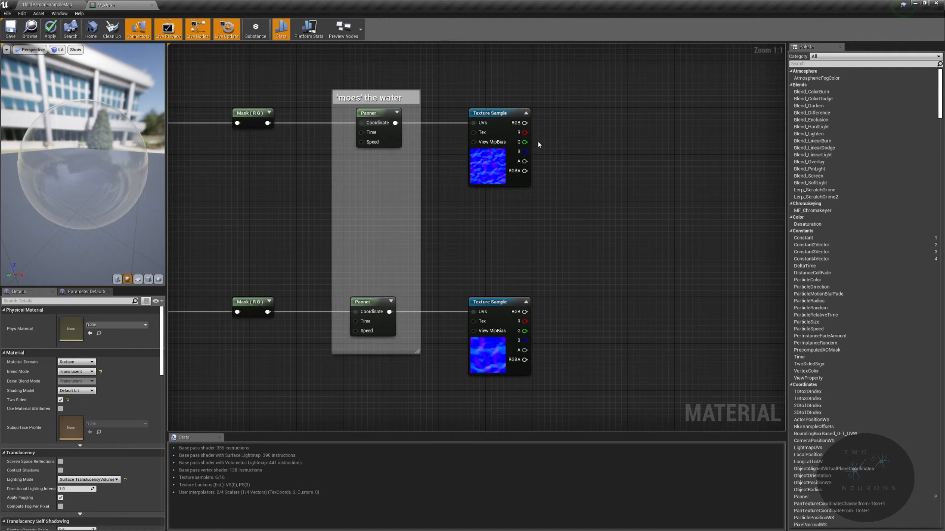
{"action": "left_click_drag", "start_coordinate": [525, 132], "coordinate": [609, 136]}
{"action": "type", "text": "append"}
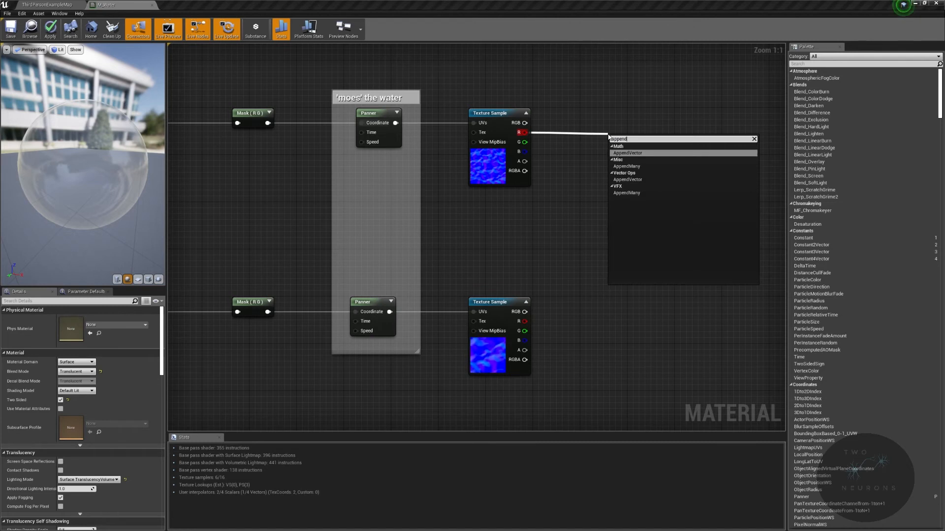
{"action": "key", "text": "Return"}
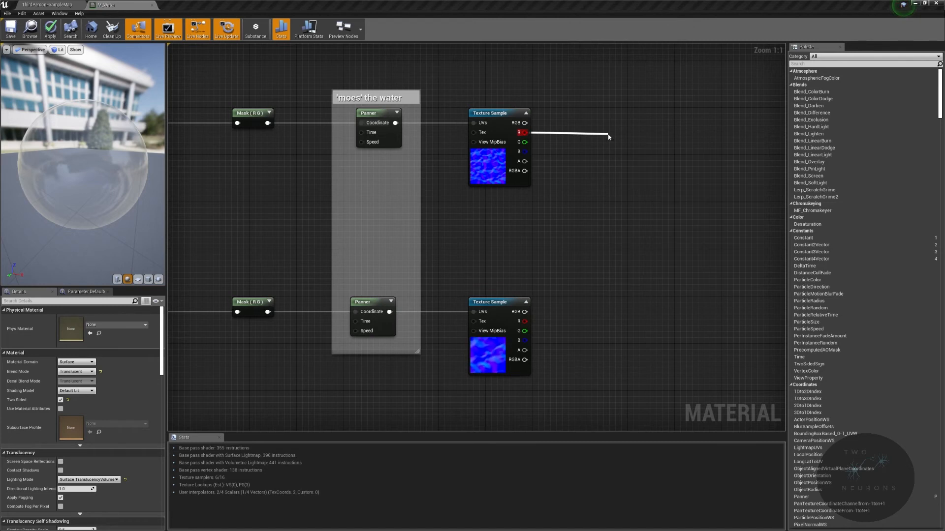
{"action": "left_click_drag", "start_coordinate": [525, 141], "coordinate": [607, 128]}
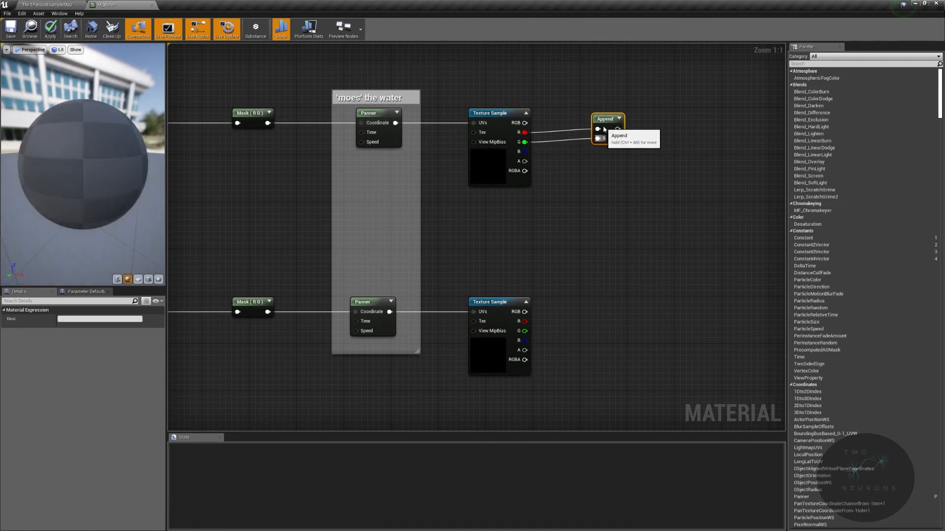
- Straighten the connections across the upper row of nodes through to its Append node
{"action": "scroll", "coordinate": [606, 128], "scroll_direction": "down", "scroll_amount": 3}
{"action": "left_click_drag", "start_coordinate": [301, 108], "coordinate": [745, 151]}
{"action": "key", "text": "q"}
{"action": "left_click", "coordinate": [743, 156]}
{"action": "right_click_drag", "start_coordinate": [743, 156], "coordinate": [656, 140]}
- Place a second Append node beside the lower Texture Sample, with R connected to A and G to B
{"action": "left_click", "coordinate": [635, 111]}
{"action": "left_click_drag", "start_coordinate": [635, 110], "coordinate": [641, 232]}
{"action": "scroll", "coordinate": [626, 227], "scroll_direction": "up", "scroll_amount": 3}
{"action": "left_click", "coordinate": [640, 58]}
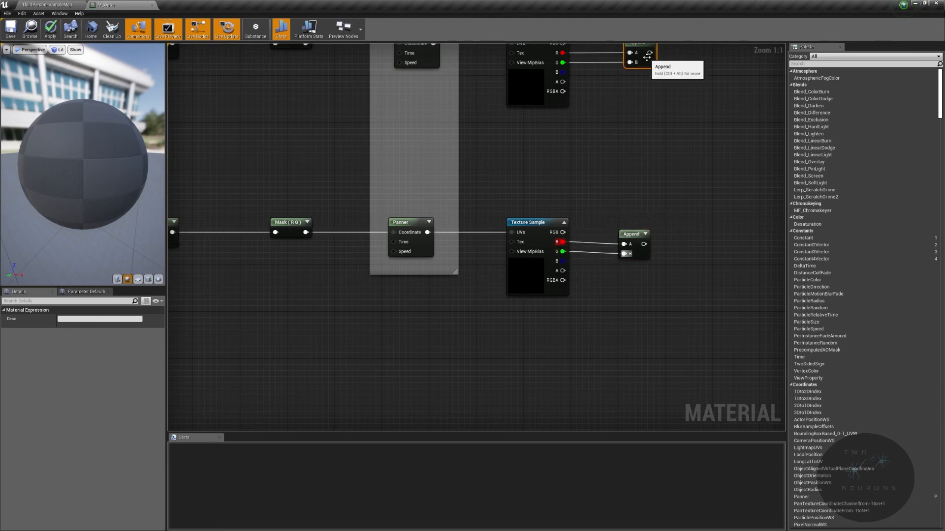
- Straighten the connections across the lower row of nodes through to its Append node
{"action": "scroll", "coordinate": [734, 74], "scroll_direction": "down", "scroll_amount": 5}
{"action": "left_click_drag", "start_coordinate": [423, 117], "coordinate": [734, 155]}
{"action": "scroll", "coordinate": [730, 163], "scroll_direction": "up", "scroll_amount": 5}
{"action": "right_click_drag", "start_coordinate": [730, 162], "coordinate": [693, 258]}
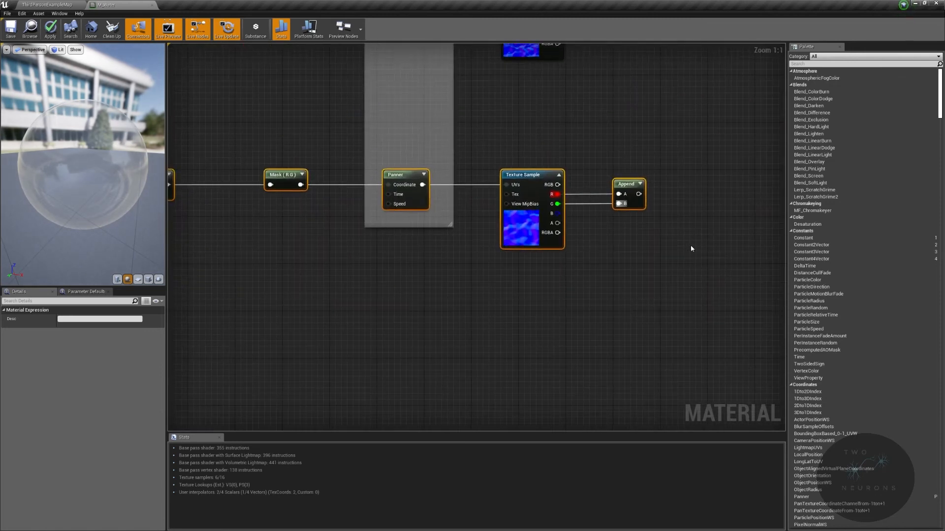
- Combine both Append outputs in a new Add node, using the upper one for A and the lower one for B
{"action": "right_click_drag", "start_coordinate": [715, 158], "coordinate": [531, 120]}
{"action": "left_click_drag", "start_coordinate": [531, 111], "coordinate": [602, 202]}
{"action": "type", "text": "add"}
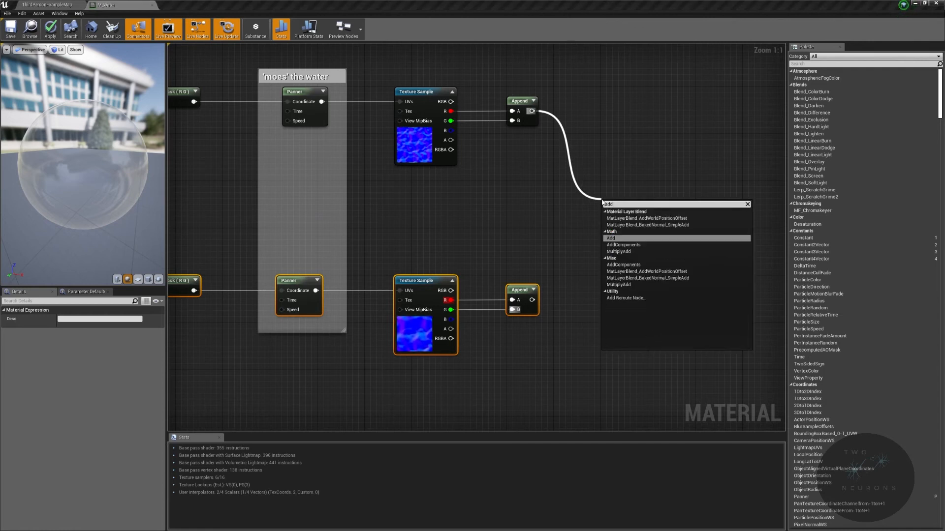
{"action": "left_click", "coordinate": [617, 239]}
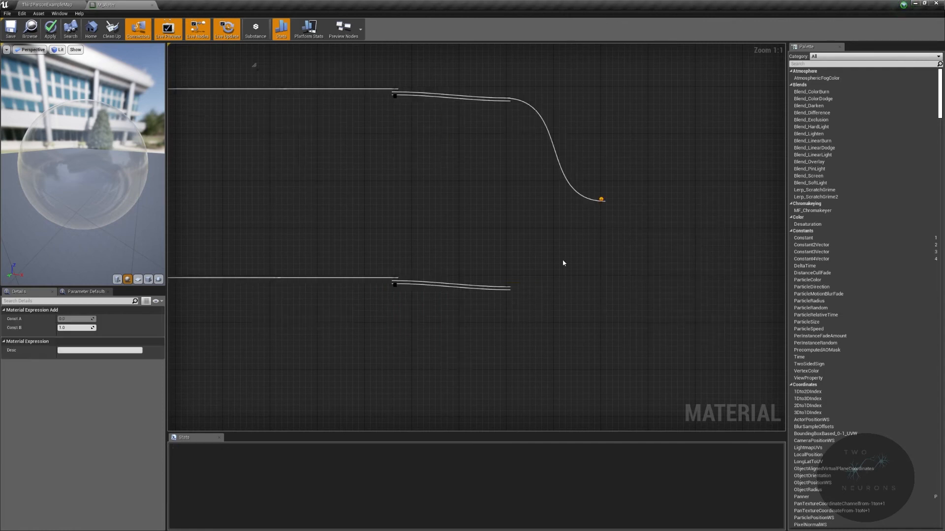
{"action": "left_click_drag", "start_coordinate": [612, 228], "coordinate": [600, 189]}
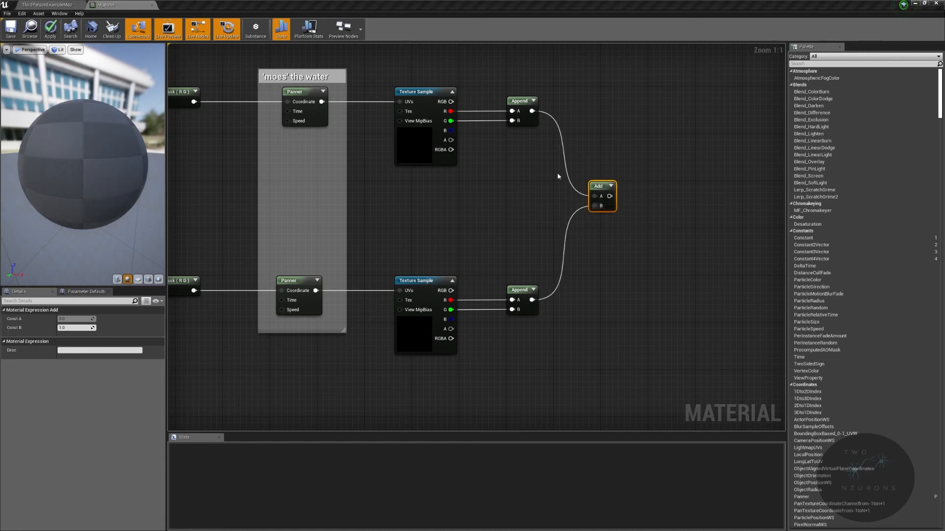
- Create a Multiply node fed by the Add output and line it up with the Add node
{"action": "right_click_drag", "start_coordinate": [531, 175], "coordinate": [443, 178]}
{"action": "left_click_drag", "start_coordinate": [520, 197], "coordinate": [586, 184]}
{"action": "type", "text": "multiply"}
{"action": "key", "text": "Return"}
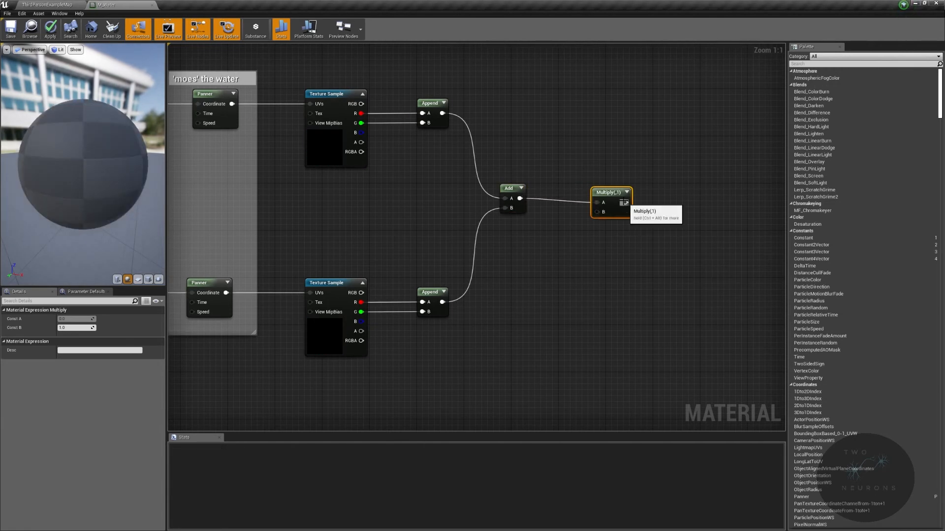
{"action": "left_click_drag", "start_coordinate": [626, 205], "coordinate": [623, 202]}
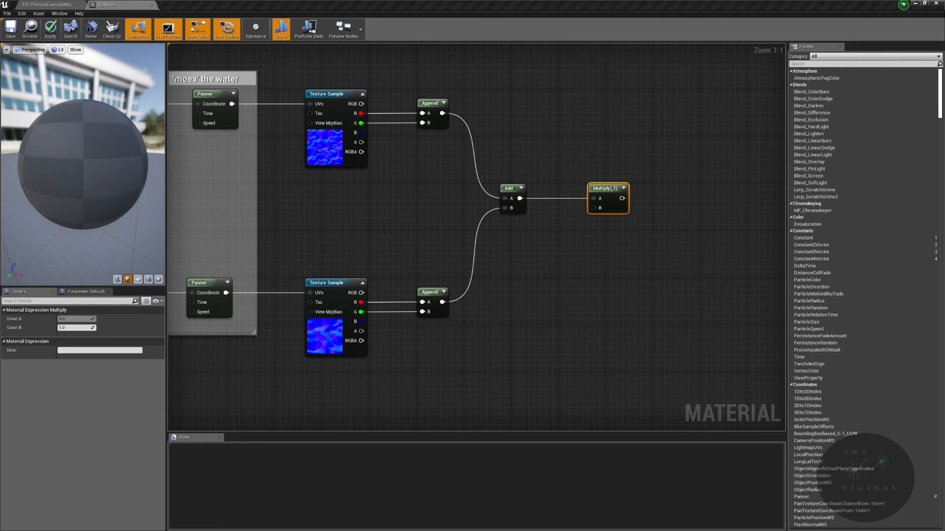
- Add a Constant node with value 0.2 below the Multiply node and connect it to Multiply's B input
{"action": "right_click", "coordinate": [580, 234]}
{"action": "left_click", "coordinate": [568, 226]}
{"action": "left_click", "coordinate": [582, 236]}
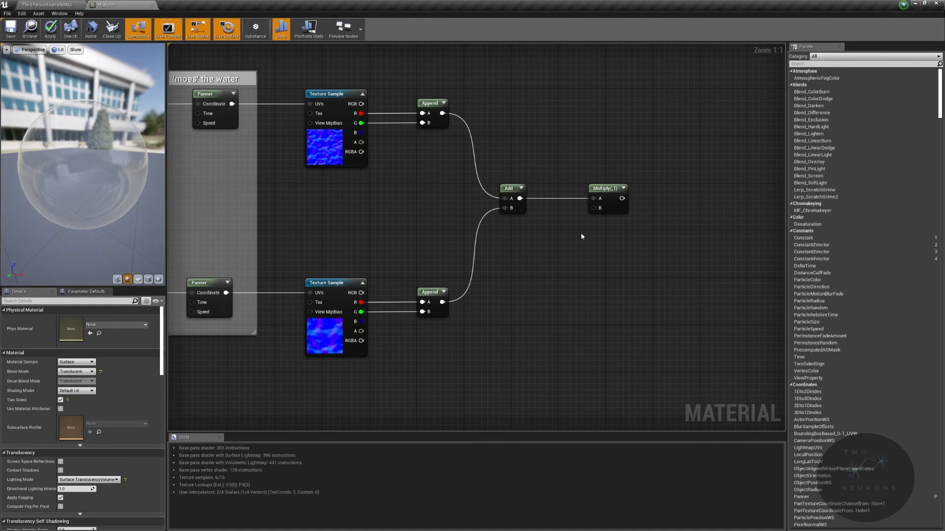
{"action": "left_click", "coordinate": [581, 237]}
{"action": "left_click", "coordinate": [66, 318]}
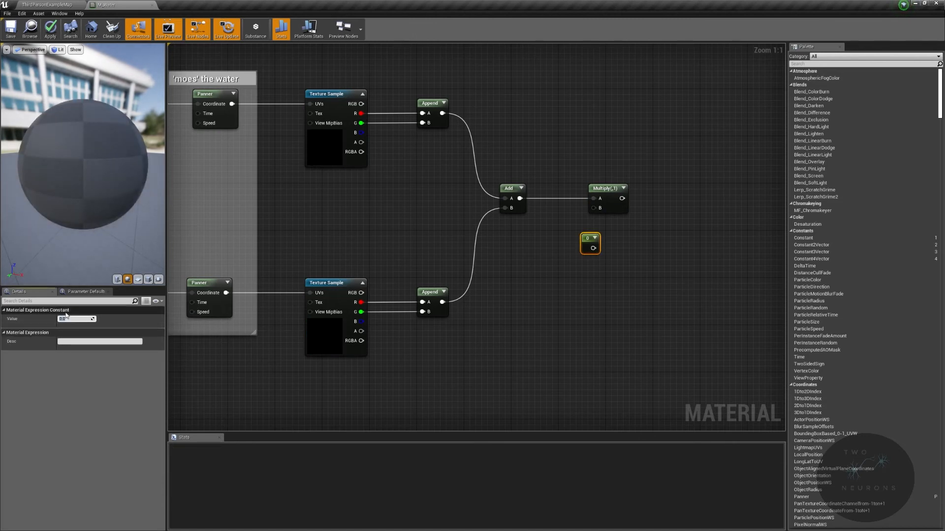
{"action": "left_click_drag", "start_coordinate": [598, 247], "coordinate": [594, 208]}
- Convert the 0.2 constant to a scalar parameter named NormalStrength
{"action": "right_click", "coordinate": [588, 241]}
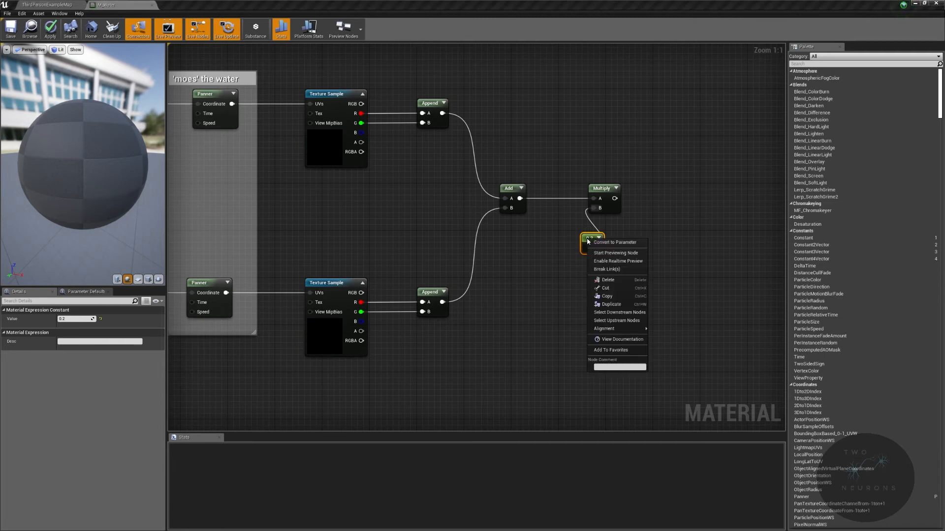
{"action": "left_click", "coordinate": [628, 242]}
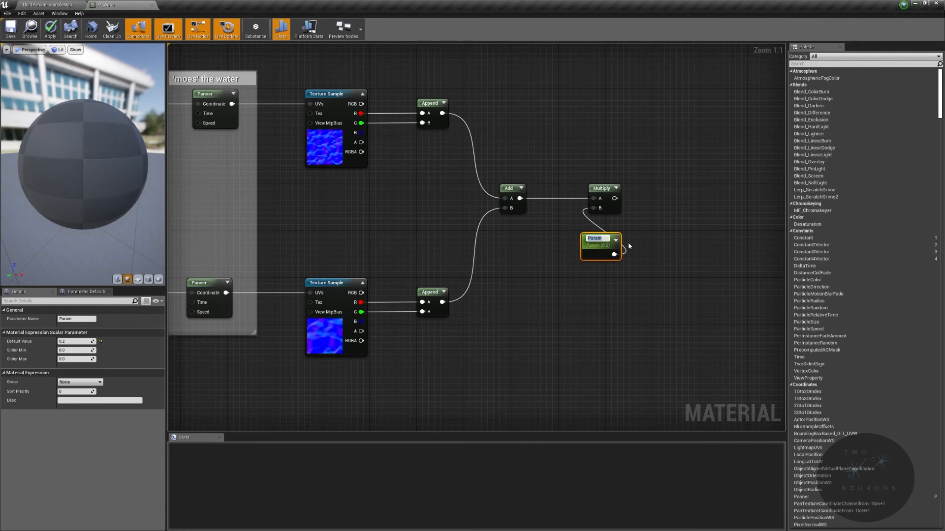
{"action": "type", "text": "NormalStrength"}
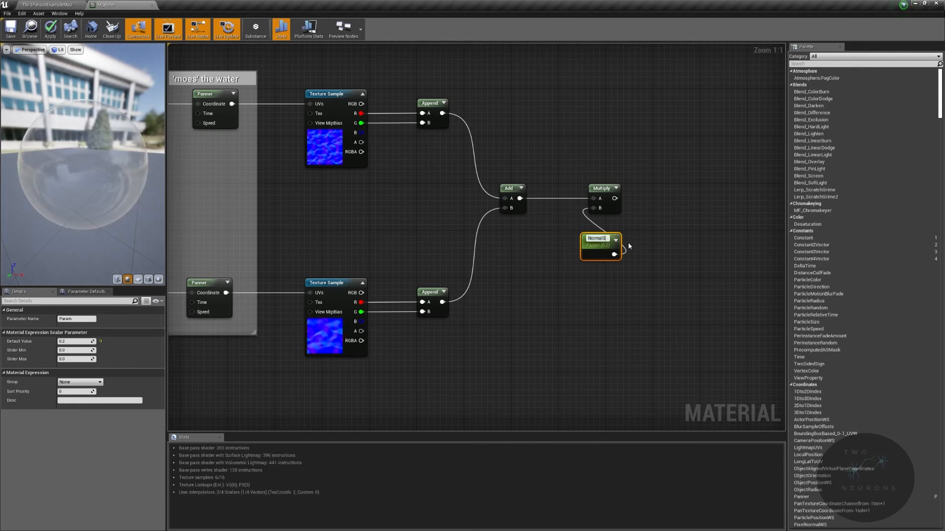
{"action": "key", "text": "Return"}
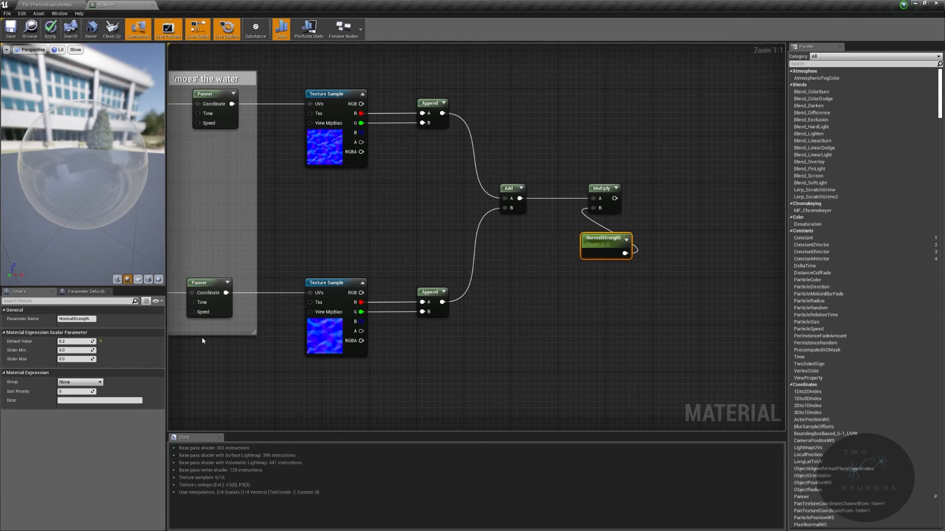
- Set NormalStrength's Slider Max to 1 and move the node close beneath the Multiply node
{"action": "left_click", "coordinate": [75, 359]}
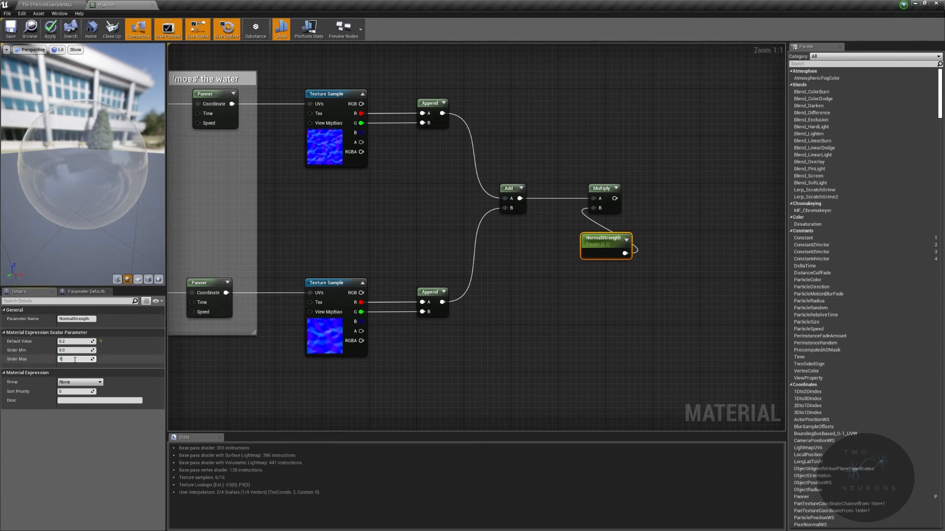
{"action": "key", "text": "Return"}
{"action": "left_click_drag", "start_coordinate": [605, 239], "coordinate": [594, 225]}
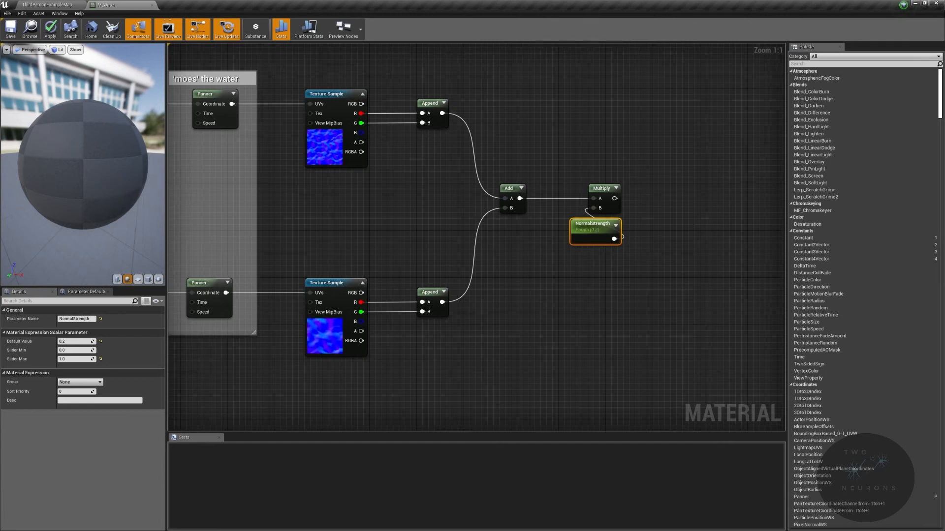
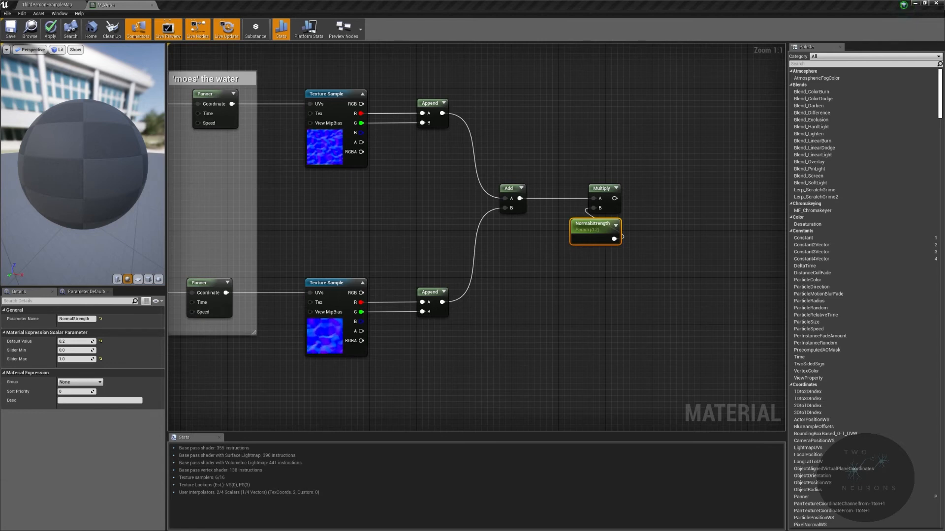
- Create a DeriveNormalZ_Function node with the Multiply output feeding its XY vector input
{"action": "left_click_drag", "start_coordinate": [614, 199], "coordinate": [684, 194]}
{"action": "type", "text": "derive normal"}
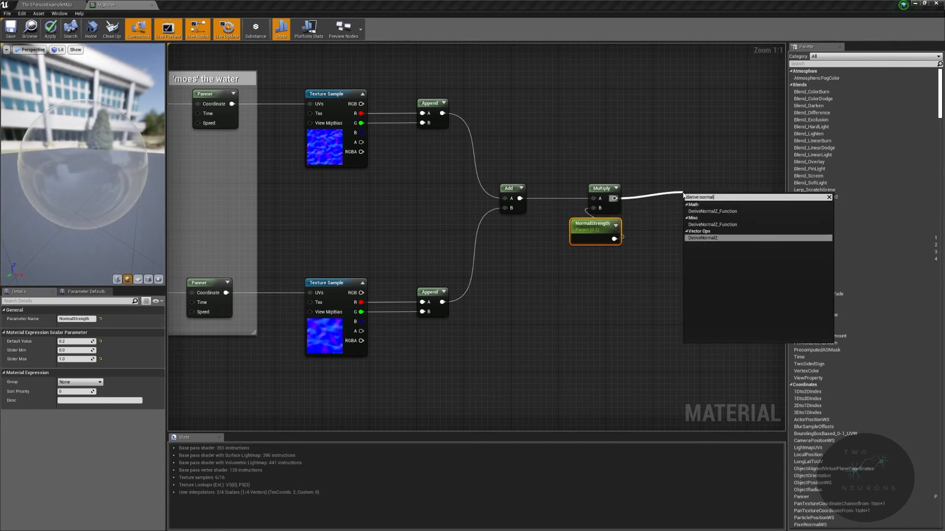
{"action": "key", "text": "Up"}
{"action": "key", "text": "Up"}
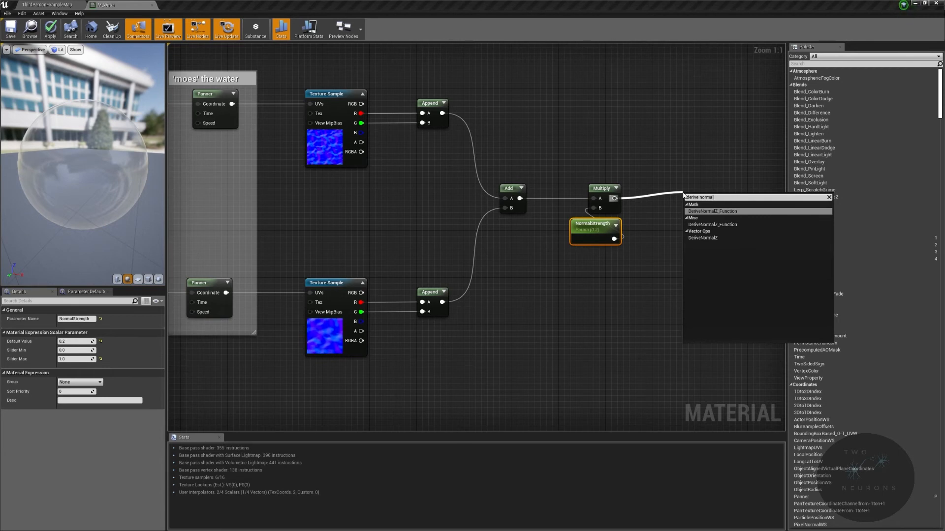
{"action": "key", "text": "Return"}
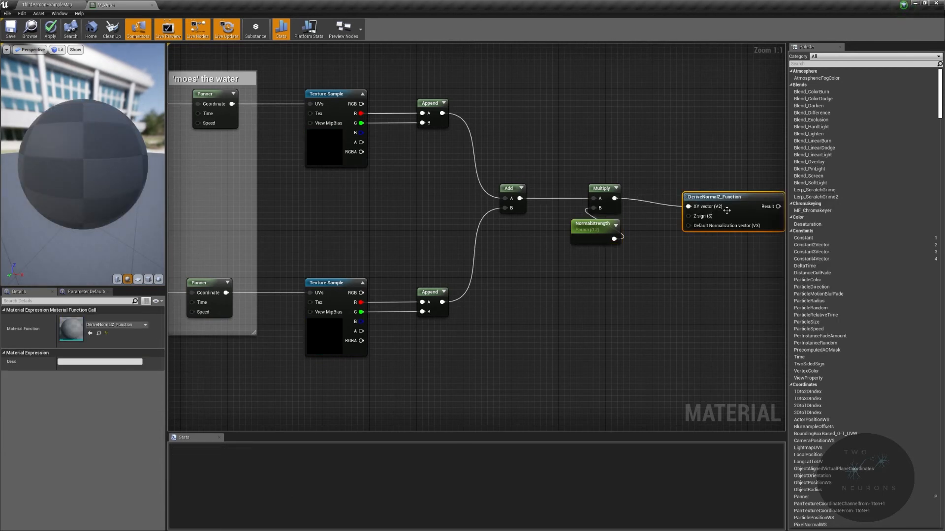
- Move the DeriveNormalZ_Function node so its XY vector input lines up with the Multiply output
{"action": "left_click_drag", "start_coordinate": [741, 200], "coordinate": [728, 190]}
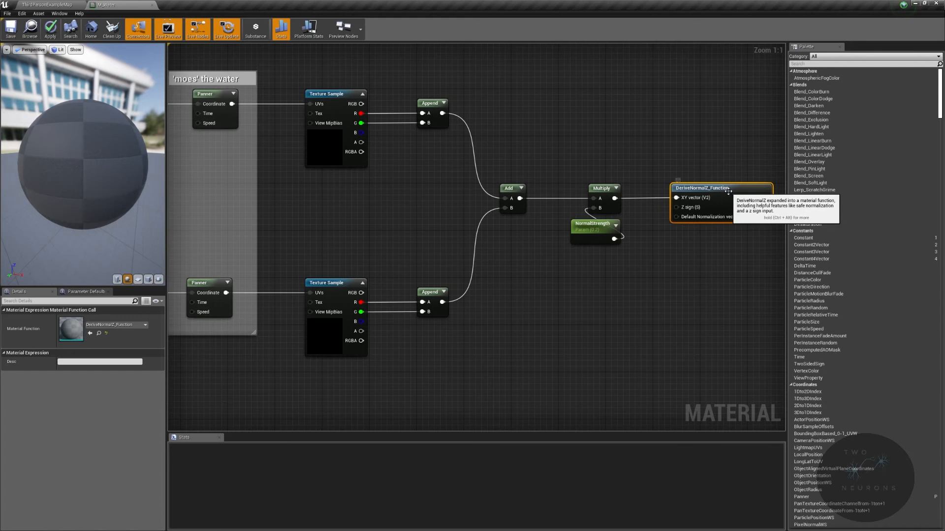
{"action": "right_click_drag", "start_coordinate": [614, 109], "coordinate": [527, 173]}
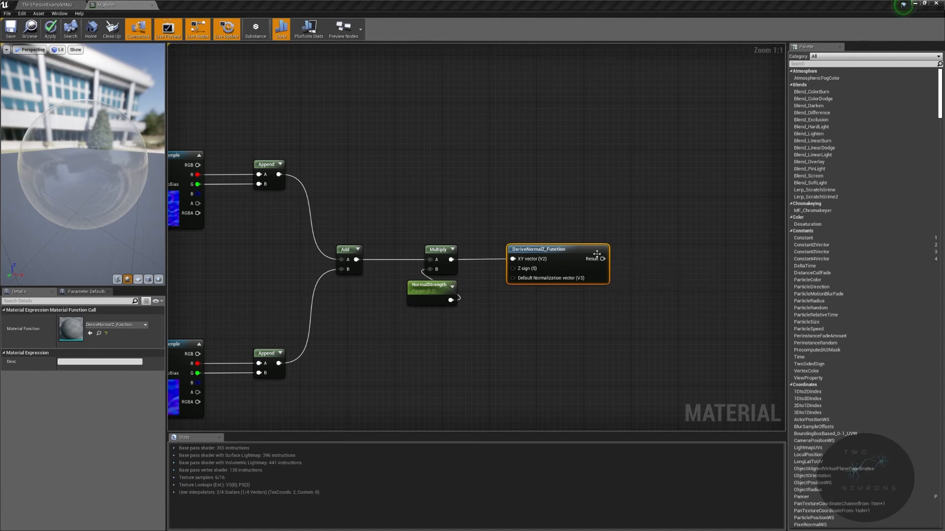
{"action": "left_click_drag", "start_coordinate": [601, 258], "coordinate": [358, 158]}
{"action": "right_click", "coordinate": [364, 145]}
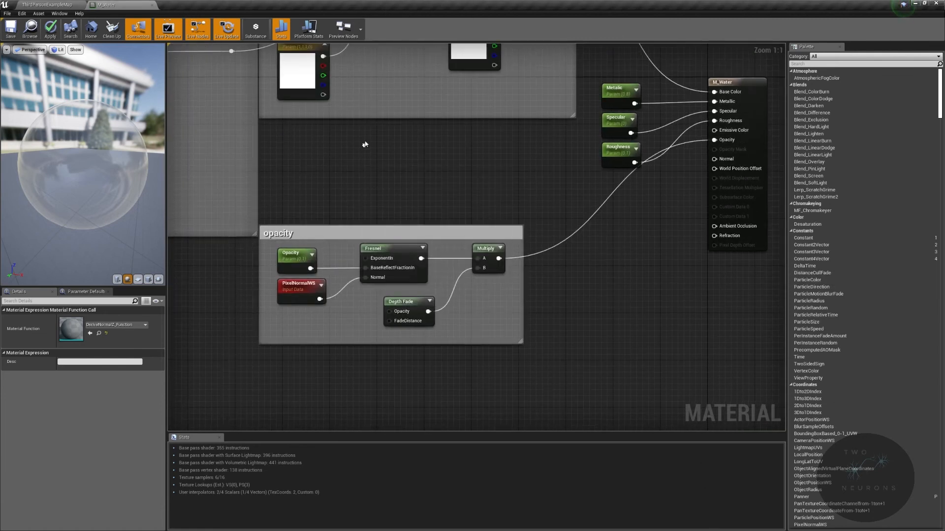
{"action": "key", "text": "Escape"}
- Duplicate the opacity group's Fresnel node into the space above it and shift the opacity comment group right and slightly down
{"action": "left_click", "coordinate": [384, 251]}
{"action": "right_click_drag", "start_coordinate": [389, 155], "coordinate": [465, 139]}
{"action": "key", "text": "ctrl+w"}
{"action": "left_click_drag", "start_coordinate": [511, 186], "coordinate": [689, 203]}
{"action": "right_click_drag", "start_coordinate": [689, 203], "coordinate": [488, 259]}
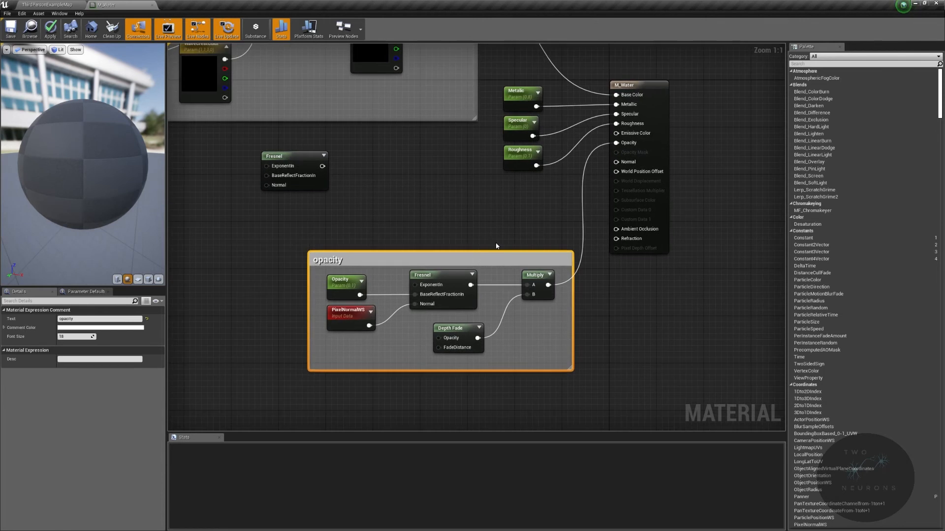
{"action": "left_click_drag", "start_coordinate": [473, 253], "coordinate": [469, 249]}
{"action": "double_click", "coordinate": [468, 249]}
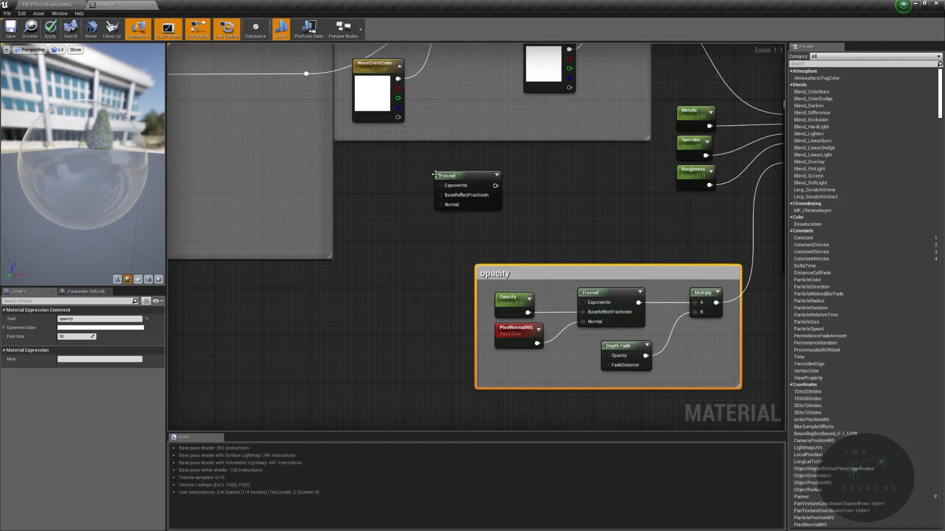
- Move the duplicated Fresnel node left and add a Saturate node fed by its output
{"action": "left_click_drag", "start_coordinate": [456, 173], "coordinate": [479, 178]}
{"action": "type", "text": "sat"}
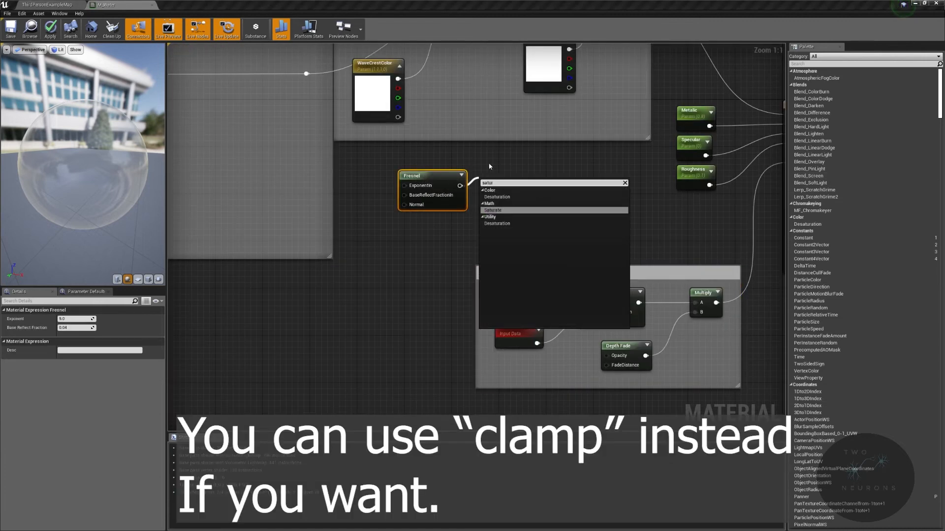
{"action": "type", "text": "ur"}
{"action": "key", "text": "Return"}
{"action": "left_click_drag", "start_coordinate": [498, 179], "coordinate": [501, 173]}
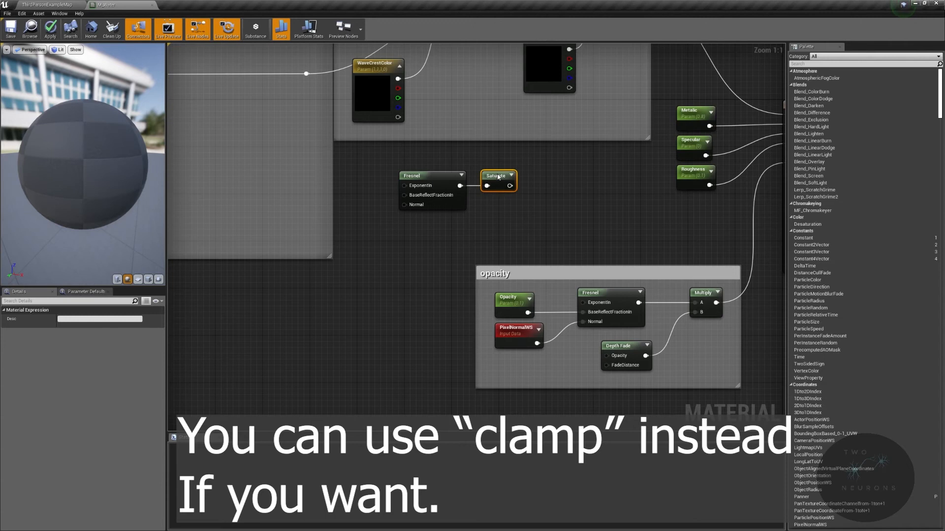
- Connect Saturate's output to the second Lerp's Alpha input and move BaseColorFar left beneath the first Lerp
{"action": "right_click_drag", "start_coordinate": [542, 172], "coordinate": [543, 430]}
{"action": "right_click_drag", "start_coordinate": [619, 296], "coordinate": [620, 209]}
{"action": "left_click_drag", "start_coordinate": [512, 369], "coordinate": [600, 199]}
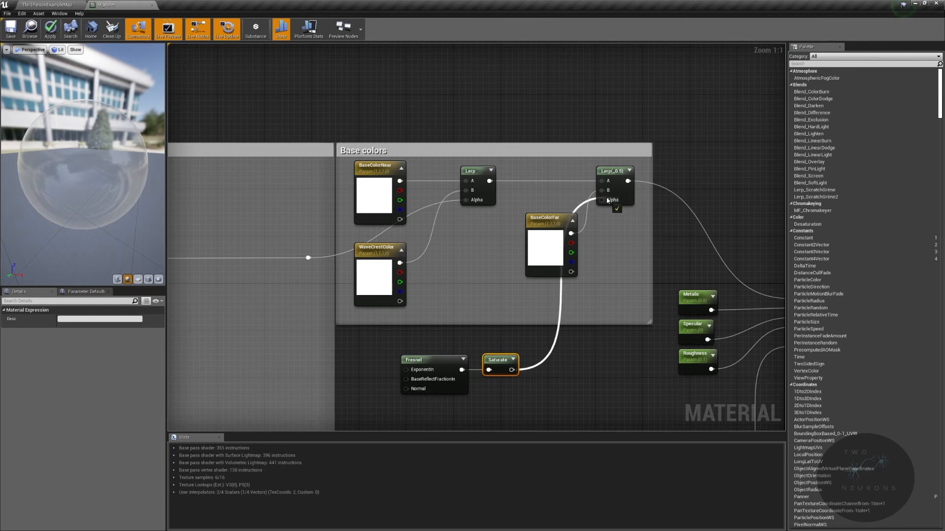
{"action": "left_click_drag", "start_coordinate": [543, 223], "coordinate": [466, 223]}
{"action": "right_click_drag", "start_coordinate": [505, 258], "coordinate": [570, 197]}
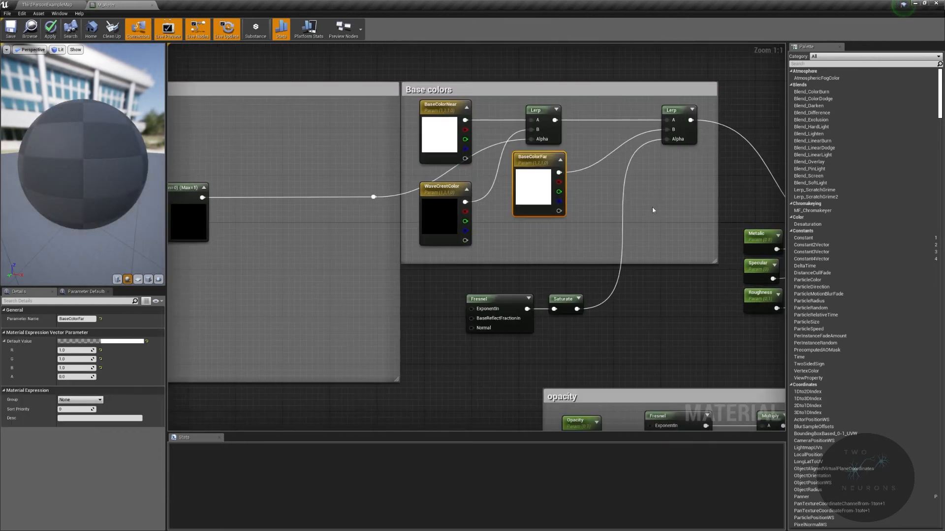
- Add a reroute node on the first Lerp's Alpha wire and move both reroute nodes down to run beneath WaveCrestColor
{"action": "left_click", "coordinate": [492, 147]}
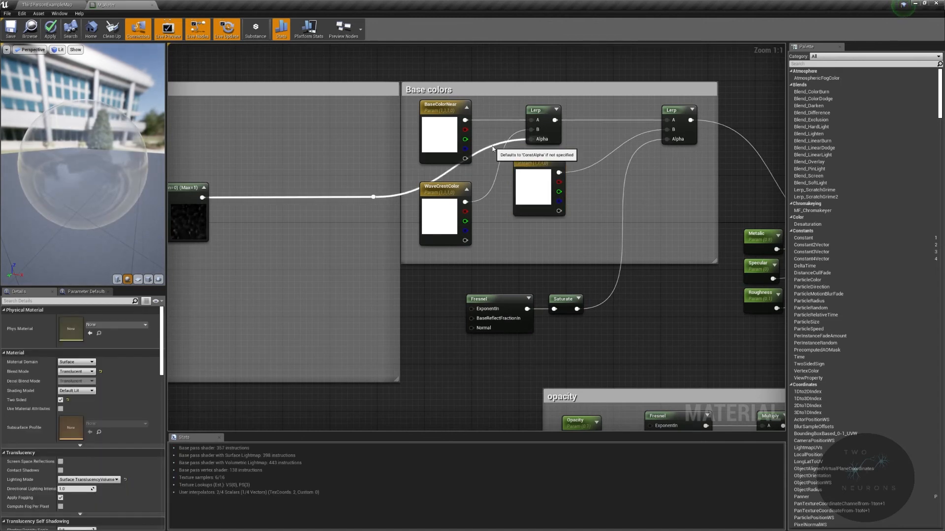
{"action": "double_click", "coordinate": [492, 146]}
{"action": "left_click_drag", "start_coordinate": [492, 146], "coordinate": [495, 205]}
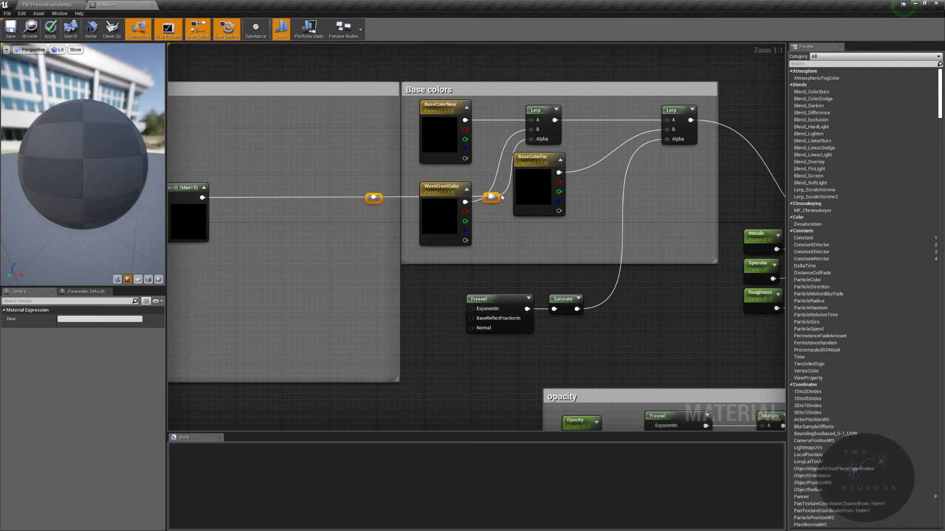
{"action": "left_click_drag", "start_coordinate": [493, 205], "coordinate": [482, 261]}
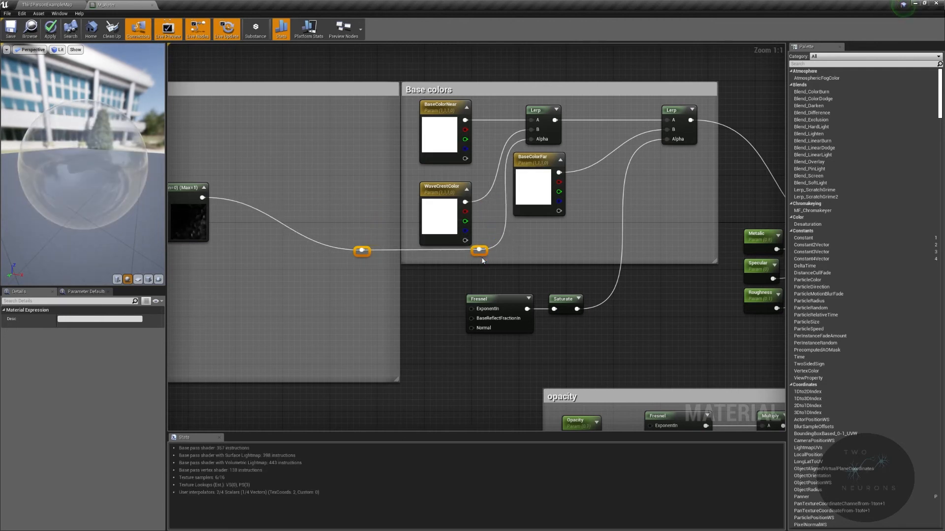
{"action": "mouse_move", "coordinate": [486, 269]}
{"action": "right_mouse_down"}
{"action": "mouse_move", "coordinate": [836, 246]}
{"action": "mouse_move", "coordinate": [498, 267]}
{"action": "right_mouse_up"}
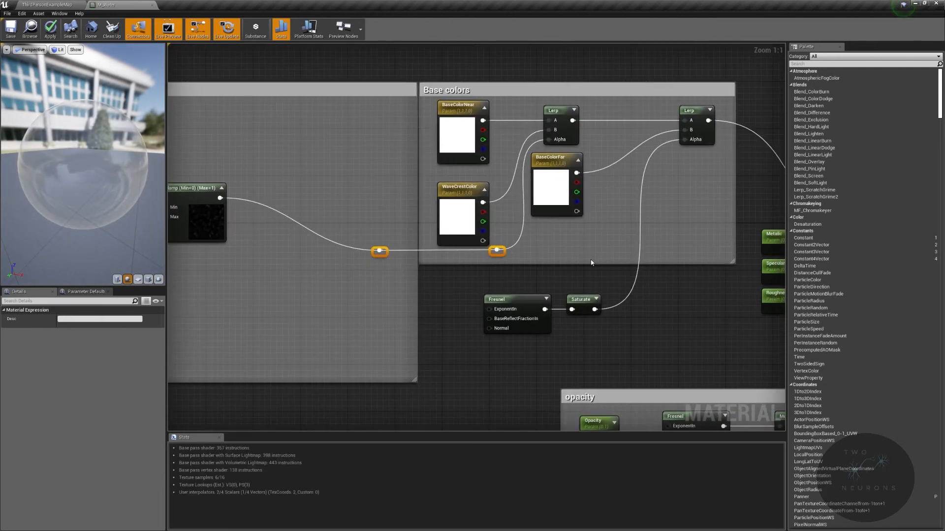
- Shift the Fresnel and Saturate nodes slightly right, promote ExponentIn to a parameter named FresnelExp, and place it to Fresnel's upper left
{"action": "right_click_drag", "start_coordinate": [571, 309], "coordinate": [457, 279]}
{"action": "left_click_drag", "start_coordinate": [370, 267], "coordinate": [516, 262]}
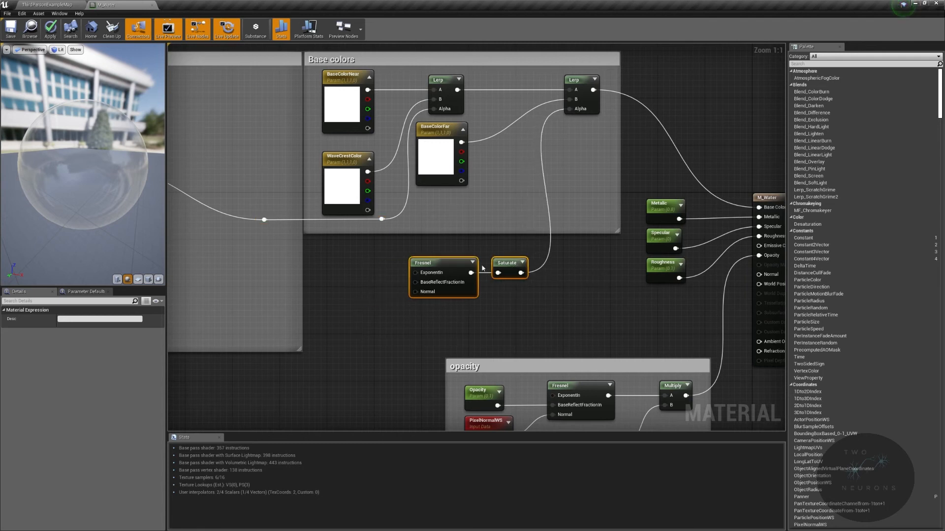
{"action": "right_click", "coordinate": [421, 274]}
{"action": "left_click", "coordinate": [428, 276]}
{"action": "right_click", "coordinate": [436, 279]}
{"action": "left_click", "coordinate": [461, 282]}
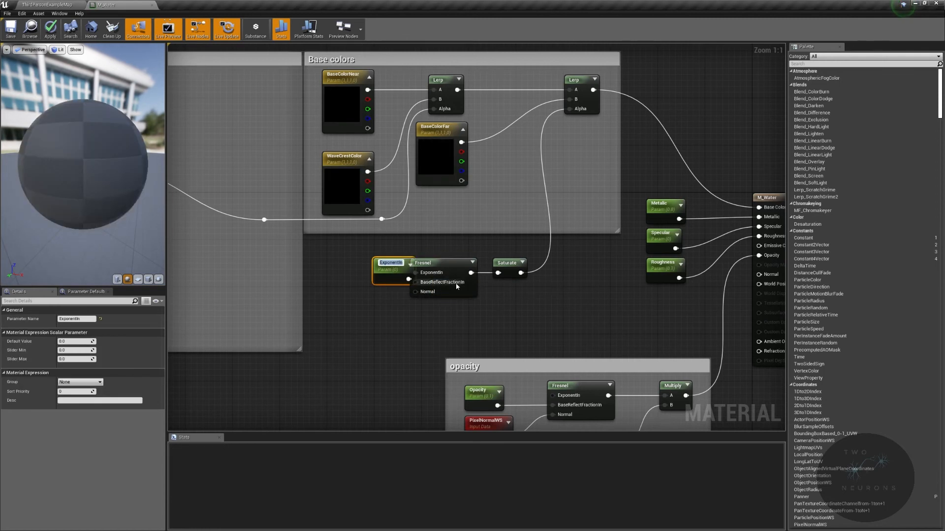
{"action": "type", "text": "FresnelExp"}
{"action": "key", "text": "Return"}
{"action": "left_click_drag", "start_coordinate": [389, 262], "coordinate": [360, 245]}
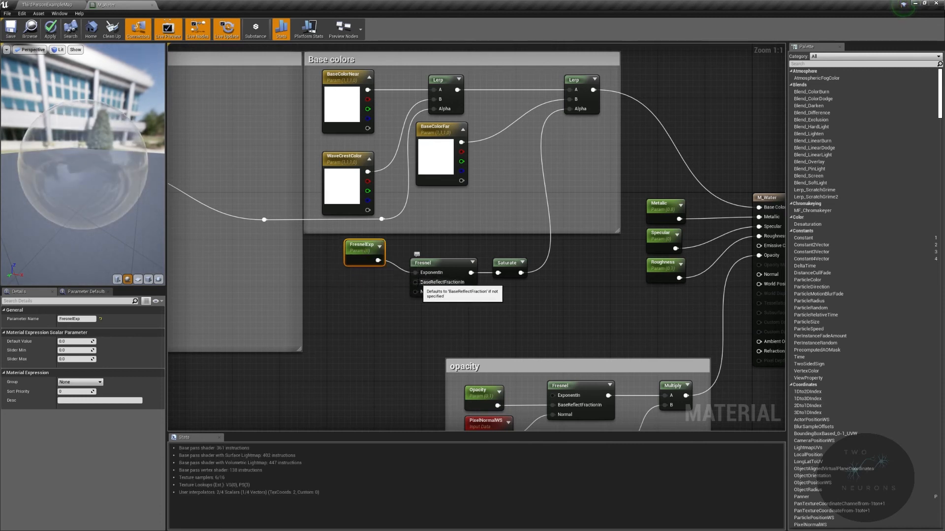
- Promote Fresnel's BaseReflectFractionIn to a parameter named FresnelBase and place it directly below FresnelExp
{"action": "right_click", "coordinate": [416, 282]}
{"action": "left_click", "coordinate": [442, 293]}
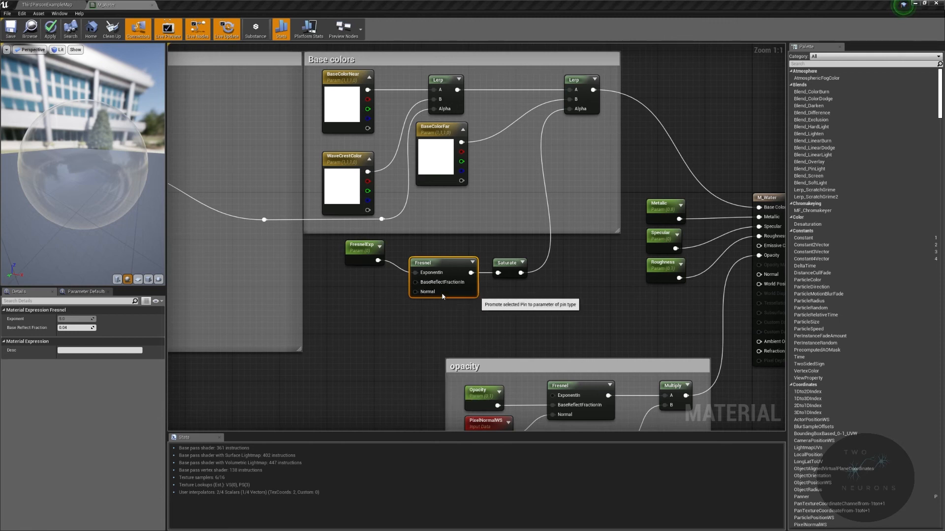
{"action": "type", "text": "FresnelBase"}
{"action": "key", "text": "Return"}
{"action": "left_click_drag", "start_coordinate": [392, 268], "coordinate": [364, 280]}
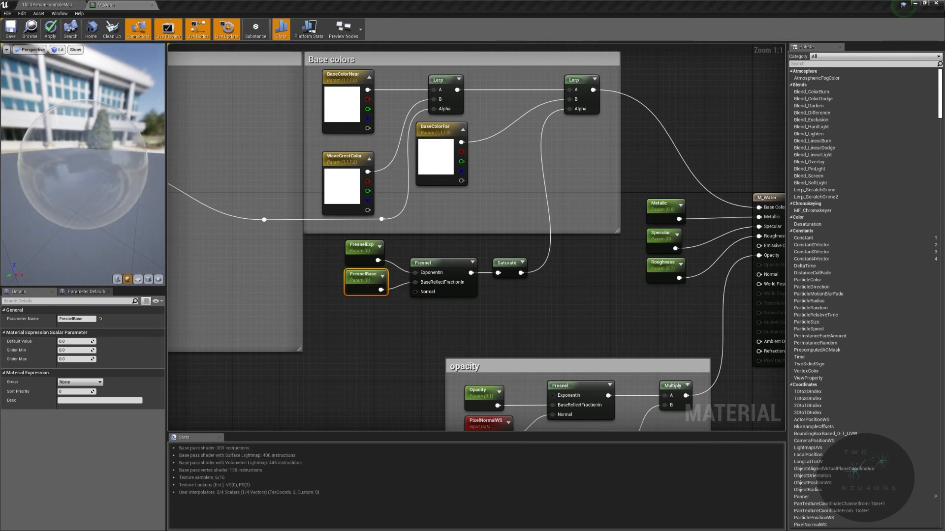
- Connect the DeriveNormalZ_Function Result to the Normal input of the Fresnel node below Base colors
{"action": "right_click_drag", "start_coordinate": [329, 371], "coordinate": [523, 59]}
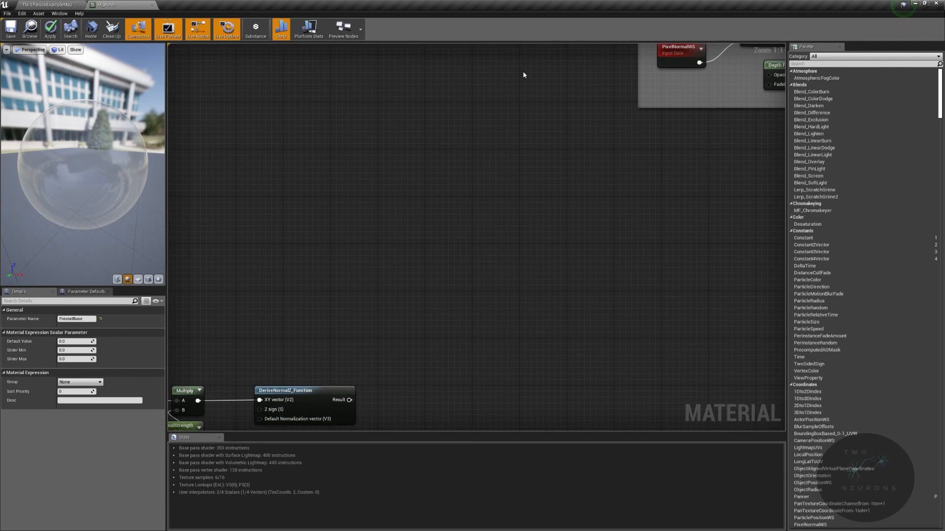
{"action": "left_click_drag", "start_coordinate": [355, 399], "coordinate": [608, 384]}
{"action": "right_click_drag", "start_coordinate": [608, 384], "coordinate": [492, 284]}
- Wrap the wave texturing, Base colors and Fresnel nodes in a comment named Color and move the group up
{"action": "scroll", "coordinate": [493, 283], "scroll_direction": "down", "scroll_amount": 4}
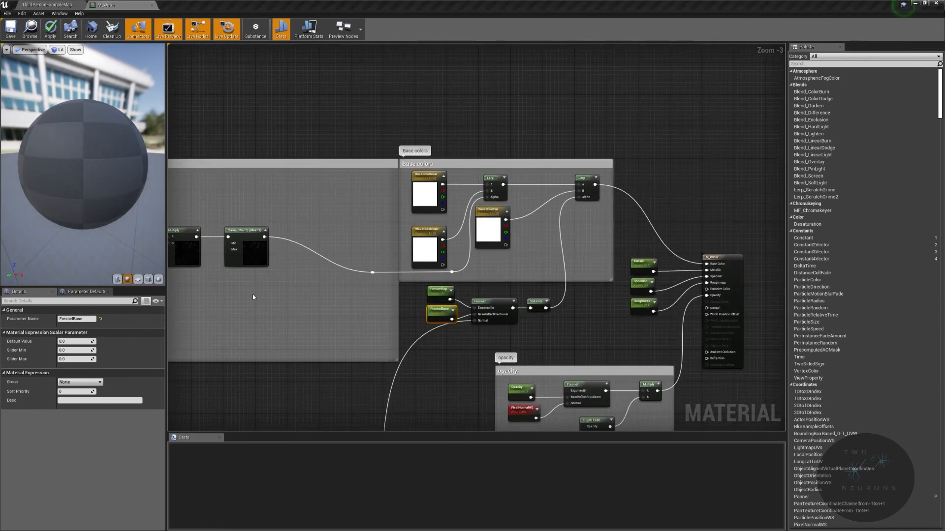
{"action": "scroll", "coordinate": [377, 199], "scroll_direction": "down", "scroll_amount": 2}
{"action": "right_click_drag", "start_coordinate": [304, 106], "coordinate": [367, 158]}
{"action": "left_click_drag", "start_coordinate": [185, 173], "coordinate": [758, 320]}
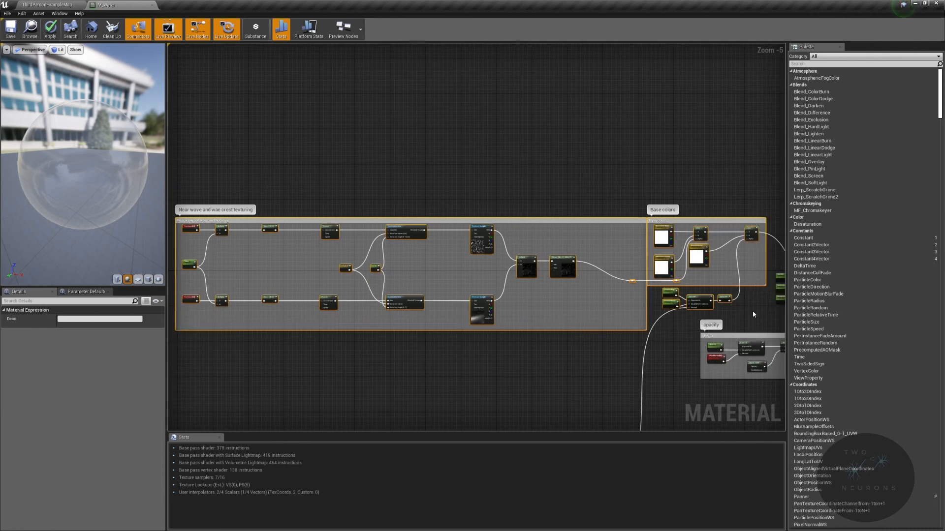
{"action": "key", "text": "c"}
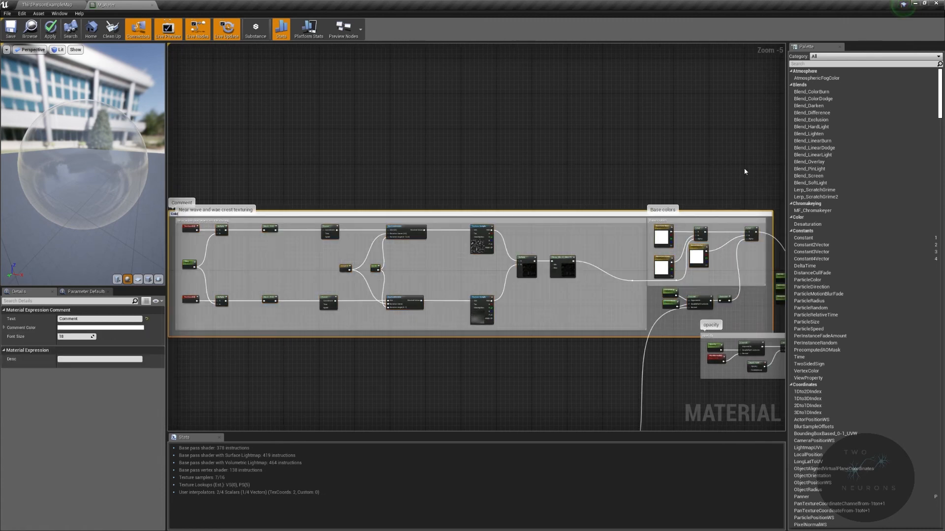
{"action": "key", "text": "Return"}
{"action": "left_click_drag", "start_coordinate": [613, 220], "coordinate": [614, 165]}
- Move the opacity comment group up and left, just beneath the Color comment
{"action": "right_click_drag", "start_coordinate": [586, 169], "coordinate": [486, 106]}
{"action": "right_click_drag", "start_coordinate": [378, 198], "coordinate": [237, 173]}
{"action": "scroll", "coordinate": [493, 227], "scroll_direction": "up", "scroll_amount": 3}
{"action": "left_click", "coordinate": [516, 268]}
{"action": "left_click", "coordinate": [503, 256]}
{"action": "left_click", "coordinate": [470, 269]}
{"action": "left_click_drag", "start_coordinate": [469, 268], "coordinate": [416, 215]}
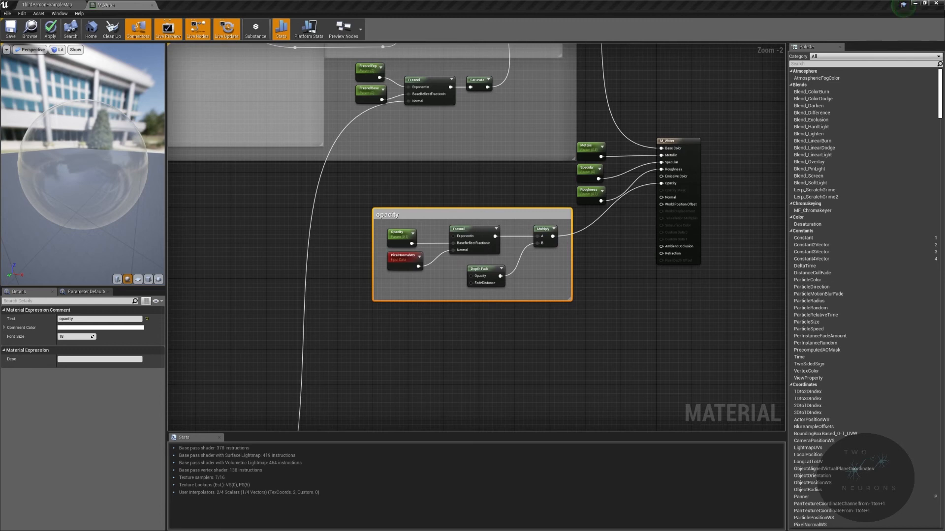
- Wrap the normal-map tiling nodes in a comment named Control Tiling and move it right, next to the panner comment
{"action": "right_click_drag", "start_coordinate": [500, 311], "coordinate": [782, 54]}
{"action": "right_click_drag", "start_coordinate": [420, 238], "coordinate": [717, 148]}
{"action": "right_click_drag", "start_coordinate": [424, 176], "coordinate": [318, 128]}
{"action": "left_click_drag", "start_coordinate": [190, 128], "coordinate": [466, 372]}
{"action": "type", "text": "cCpmtrp; to"}
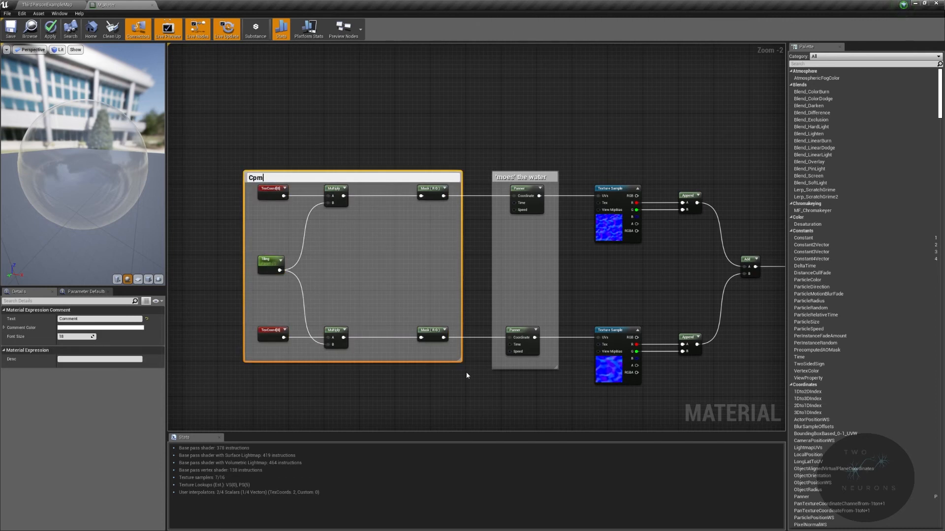
{"action": "key", "text": "ctrl+a"}
{"action": "type", "text": "Control Triling"}
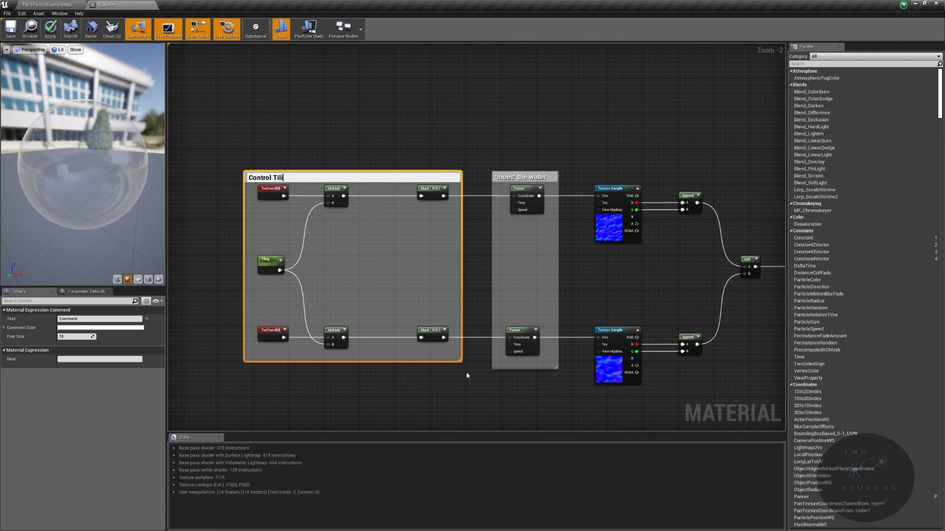
{"action": "key", "text": "Return"}
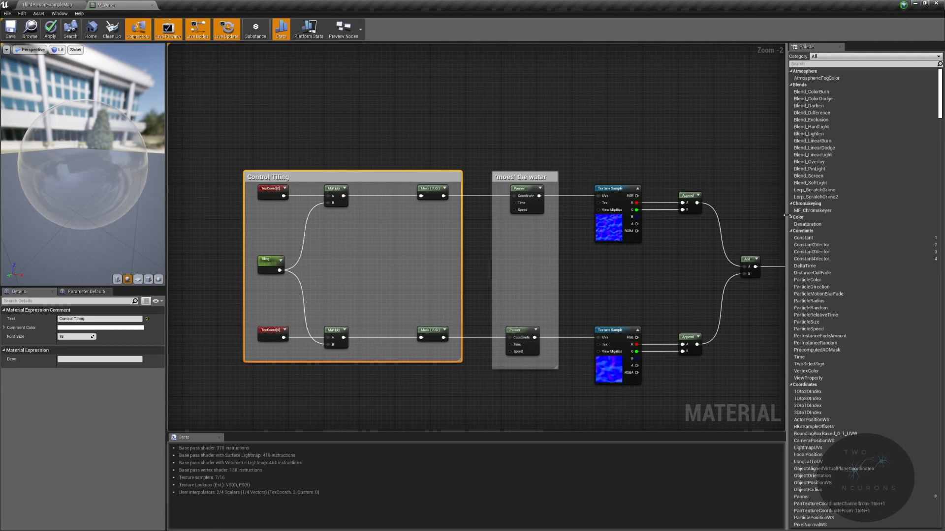
{"action": "left_click_drag", "start_coordinate": [428, 177], "coordinate": [454, 177]}
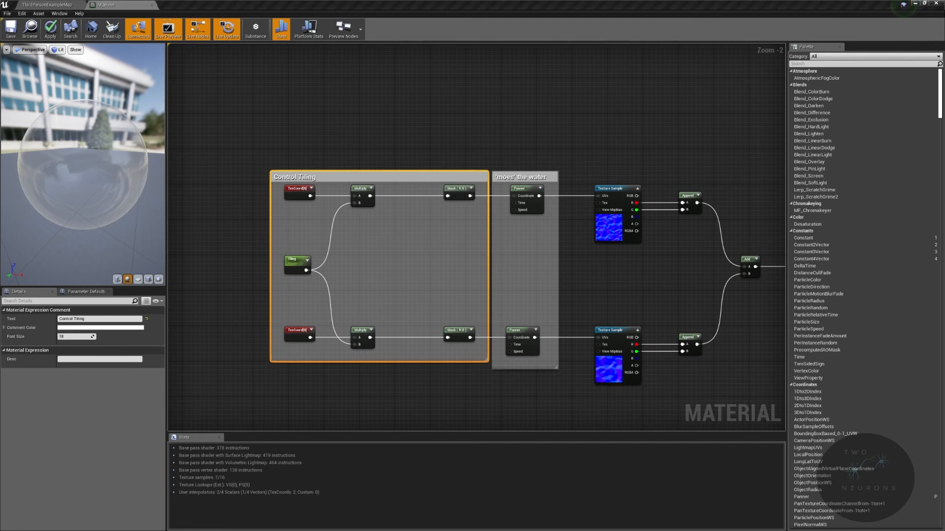
- Connect the DeriveNormalZ_Function Result to M_Water's Normal input, with a reroute node on the wire placed below the opacity group
{"action": "right_click_drag", "start_coordinate": [545, 297], "coordinate": [401, 163]}
{"action": "left_click_drag", "start_coordinate": [368, 132], "coordinate": [630, 382]}
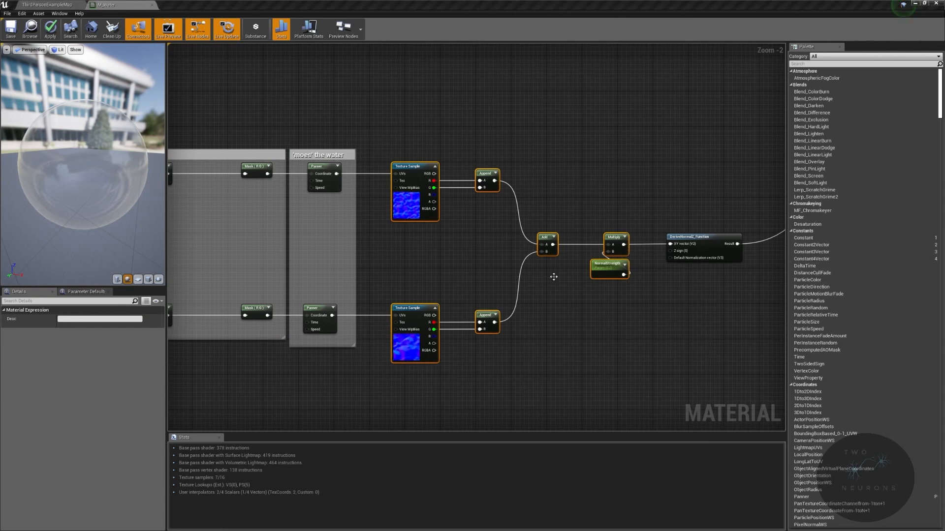
{"action": "right_click_drag", "start_coordinate": [552, 274], "coordinate": [346, 338]}
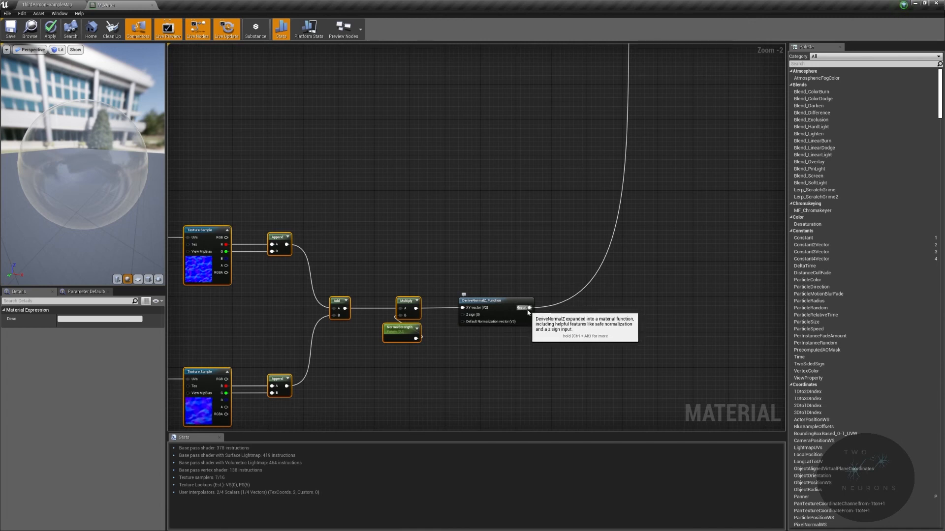
{"action": "left_click_drag", "start_coordinate": [527, 309], "coordinate": [545, 229]}
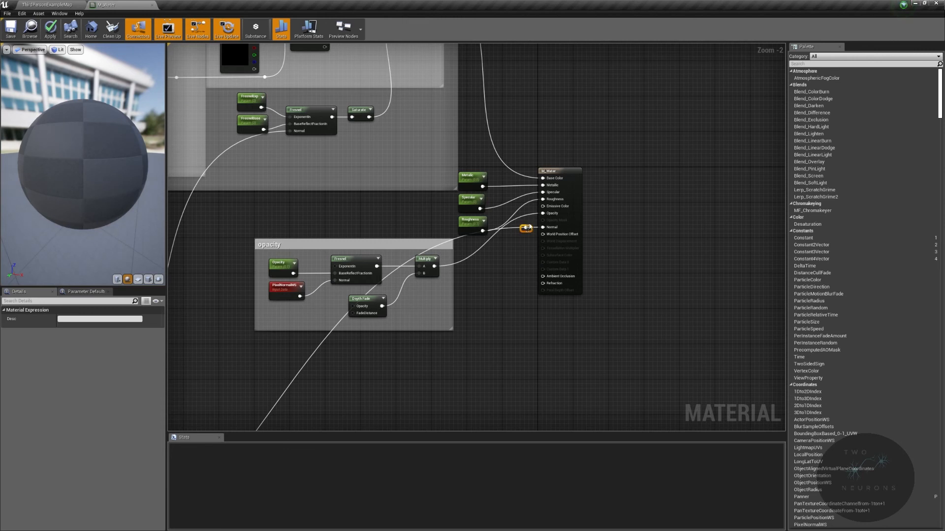
{"action": "left_click_drag", "start_coordinate": [526, 229], "coordinate": [567, 245]}
{"action": "right_click_drag", "start_coordinate": [567, 245], "coordinate": [900, 205]}
- Wrap the whole normal-map network in a comment titled "Mpr,a;" and widen it to the right beyond DeriveNormalZ_Function
{"action": "right_click_drag", "start_coordinate": [632, 230], "coordinate": [785, 209]}
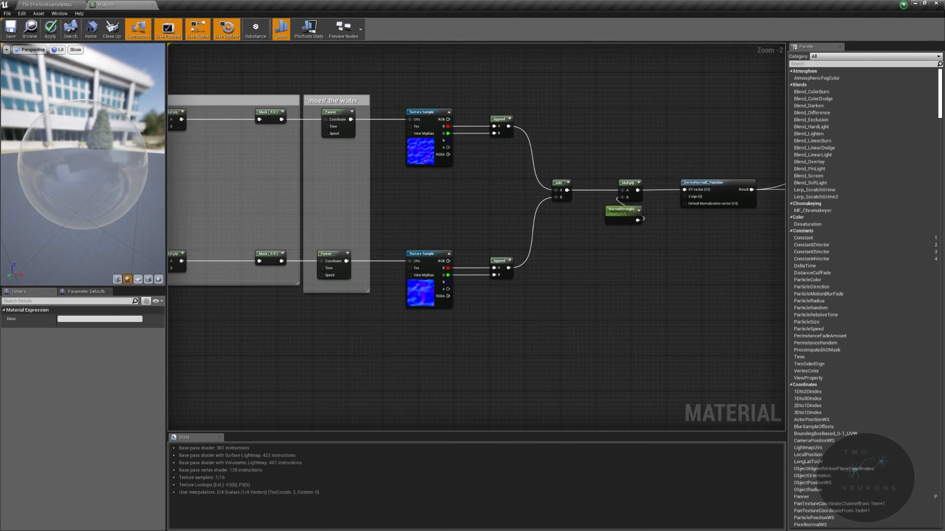
{"action": "right_click_drag", "start_coordinate": [435, 190], "coordinate": [219, 209]}
{"action": "scroll", "coordinate": [219, 212], "scroll_direction": "down", "scroll_amount": 4}
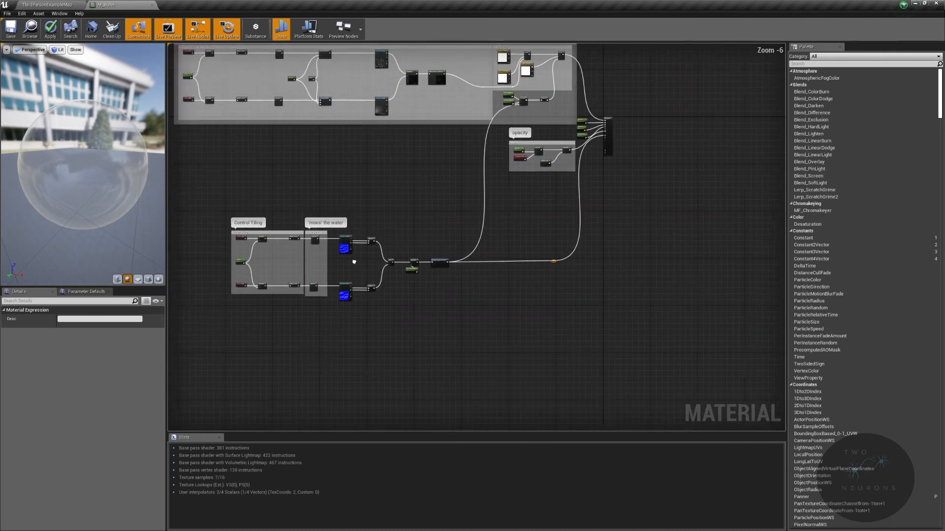
{"action": "left_click_drag", "start_coordinate": [249, 248], "coordinate": [607, 382]}
{"action": "key", "text": "c"}
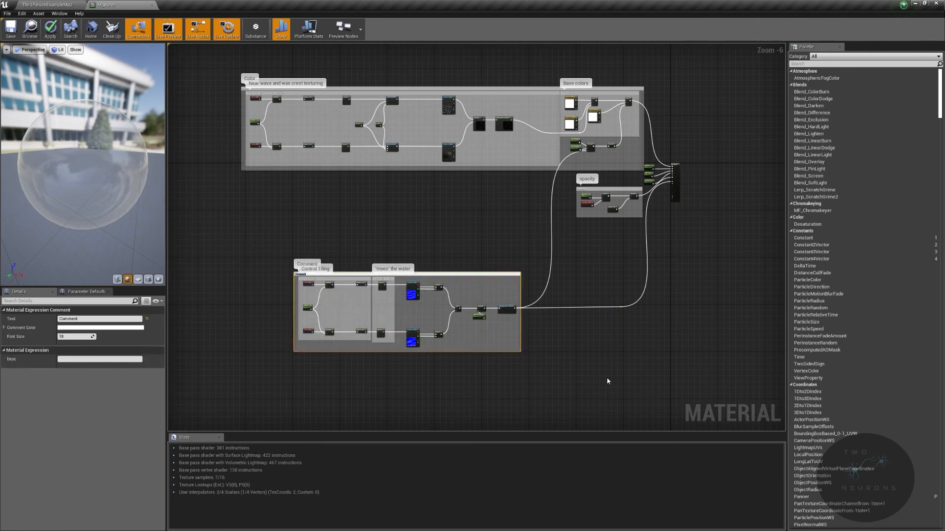
{"action": "type", "text": "Mpr,a;"}
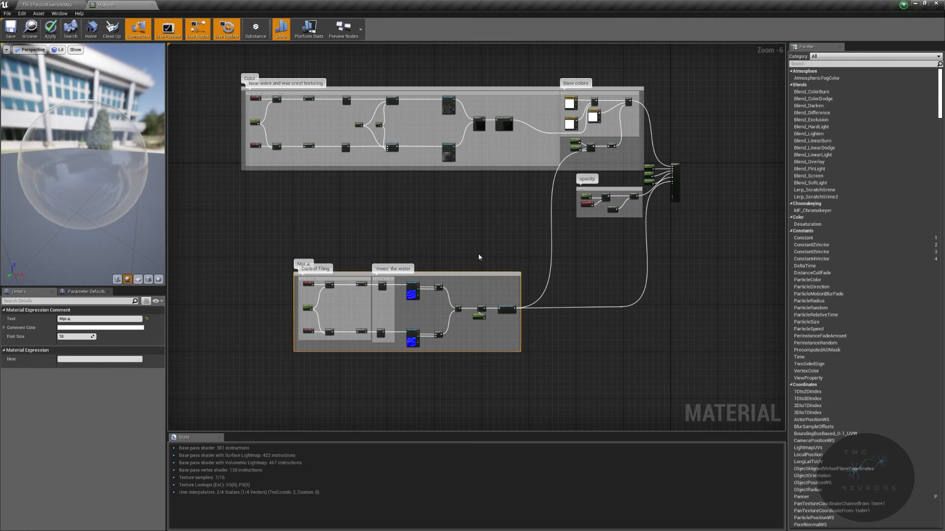
{"action": "left_click_drag", "start_coordinate": [521, 331], "coordinate": [575, 331]}
{"action": "right_click_drag", "start_coordinate": [575, 331], "coordinate": [677, 338]}
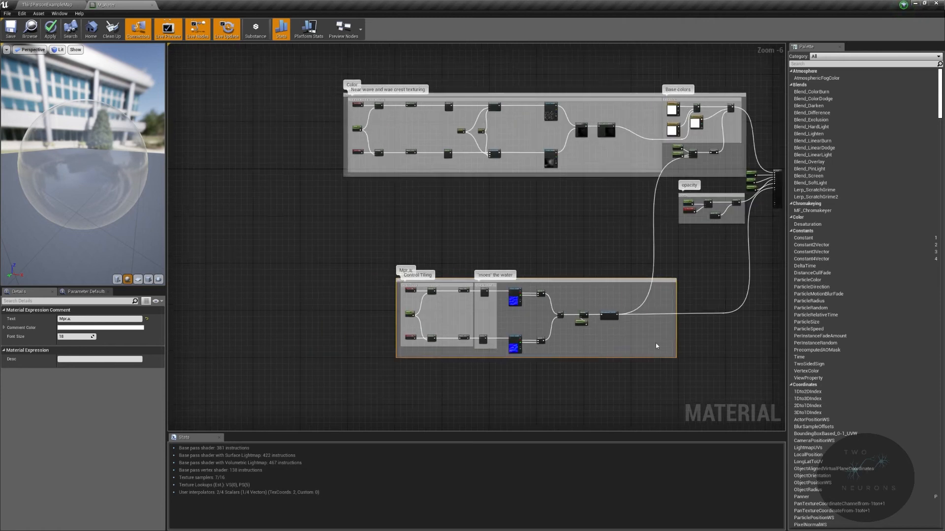
- Rename the "Mpr,a;" comment around the normal-map network as "Normal"
{"action": "scroll", "coordinate": [398, 283], "scroll_direction": "up", "scroll_amount": 4}
{"action": "right_click_drag", "start_coordinate": [398, 283], "coordinate": [550, 327]}
{"action": "double_click", "coordinate": [553, 322]}
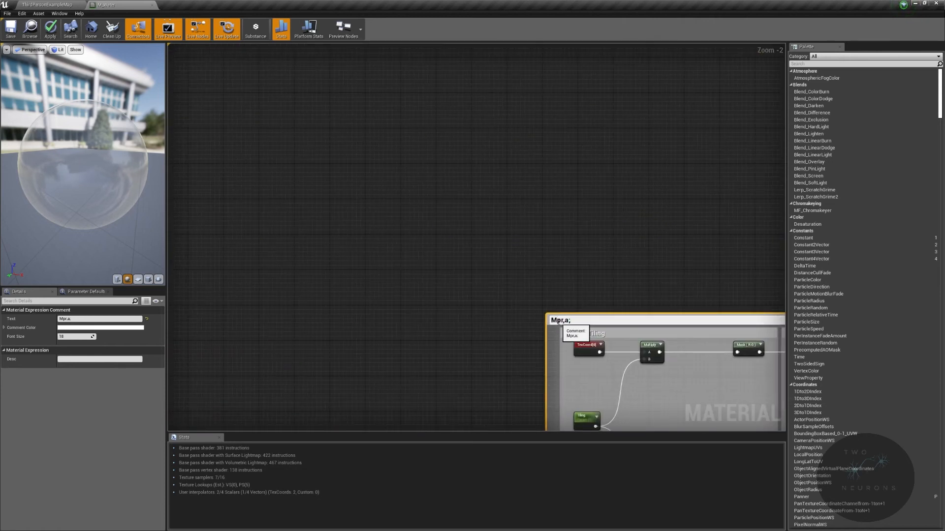
{"action": "type", "text": "Normal"}
{"action": "key", "text": "Return"}
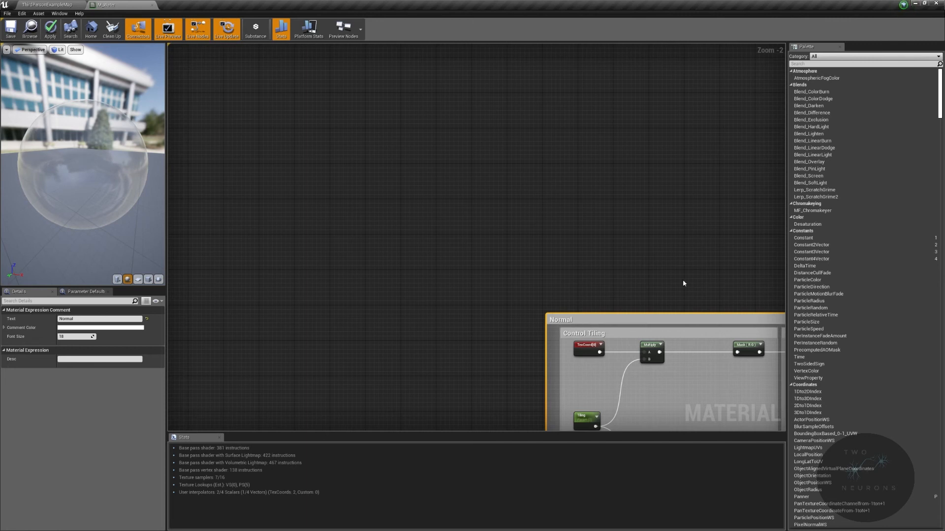
- Add a LinearInterpolate node below the opacity comment and connect the Depth Fade output to its Alpha input
{"action": "right_click_drag", "start_coordinate": [664, 237], "coordinate": [187, 120]}
{"action": "right_click_drag", "start_coordinate": [767, 252], "coordinate": [605, 197]}
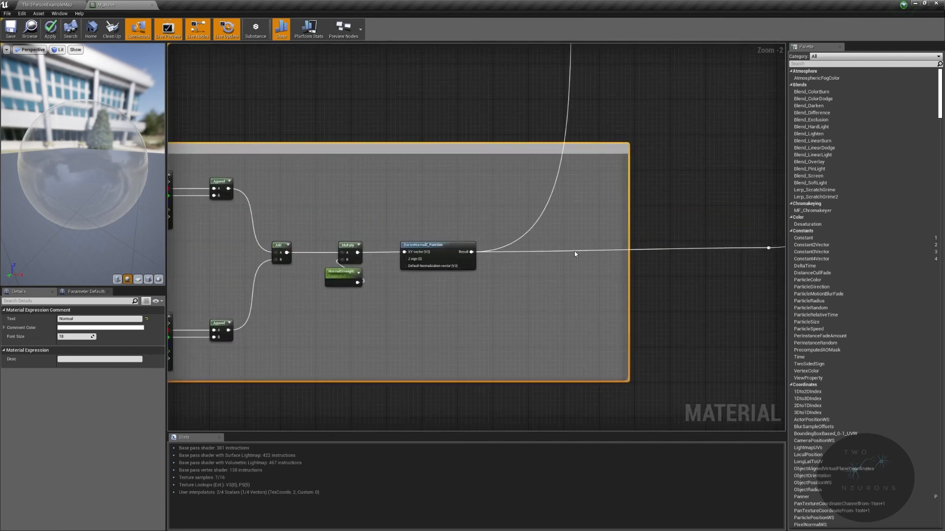
{"action": "right_click_drag", "start_coordinate": [490, 254], "coordinate": [109, 480]}
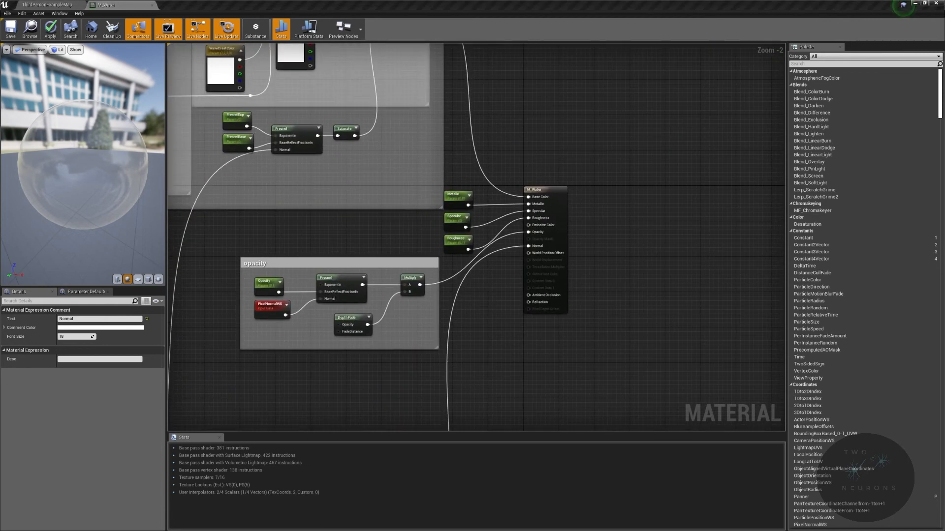
{"action": "scroll", "coordinate": [524, 309], "scroll_direction": "up", "scroll_amount": 2}
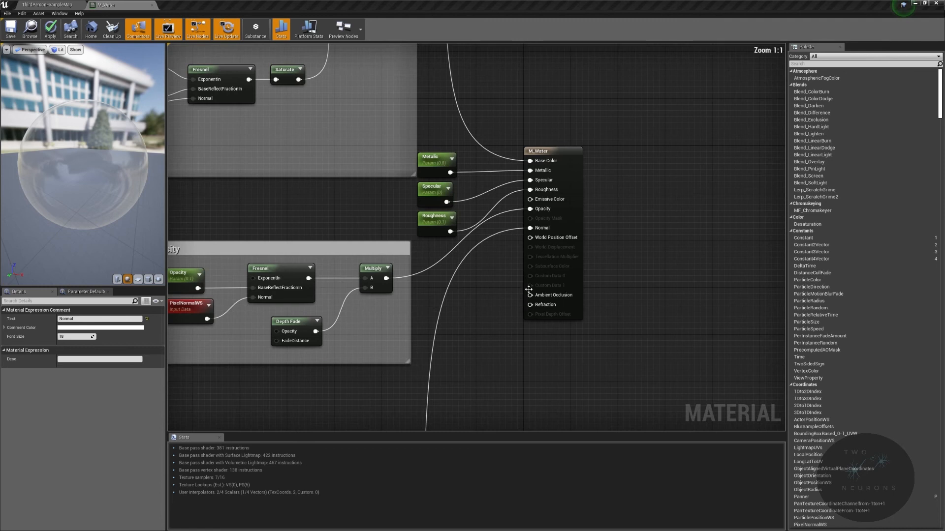
{"action": "right_click_drag", "start_coordinate": [363, 372], "coordinate": [384, 327]}
{"action": "left_click", "coordinate": [319, 382]}
{"action": "right_click_drag", "start_coordinate": [321, 372], "coordinate": [423, 311]}
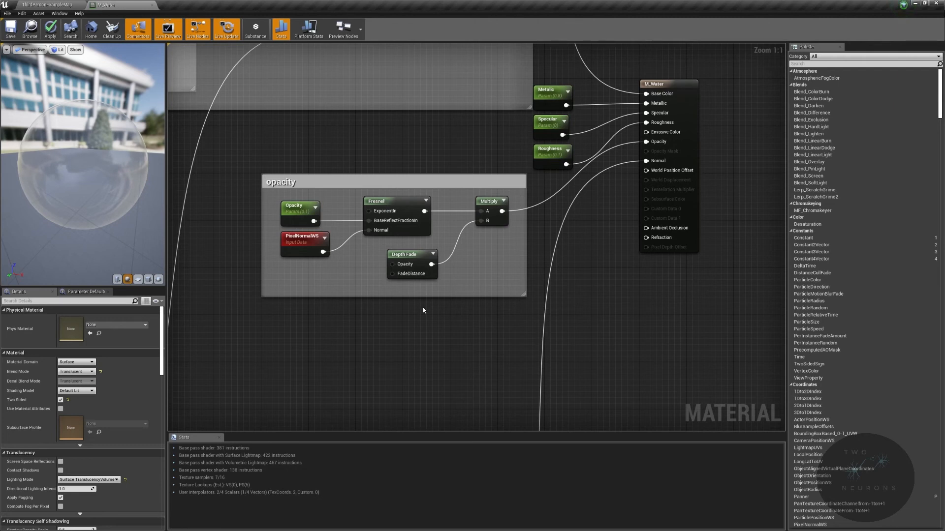
{"action": "right_click", "coordinate": [429, 337]}
{"action": "type", "text": "lerp"}
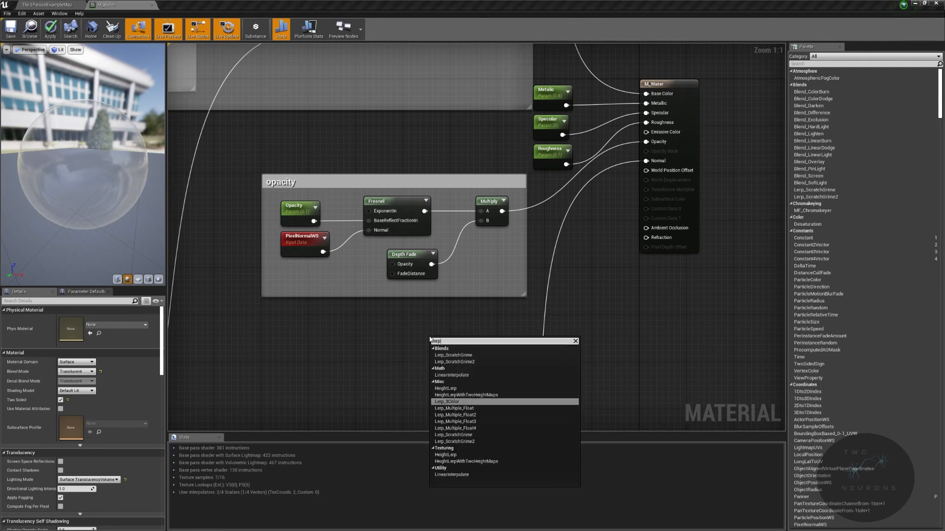
{"action": "left_click", "coordinate": [480, 376]}
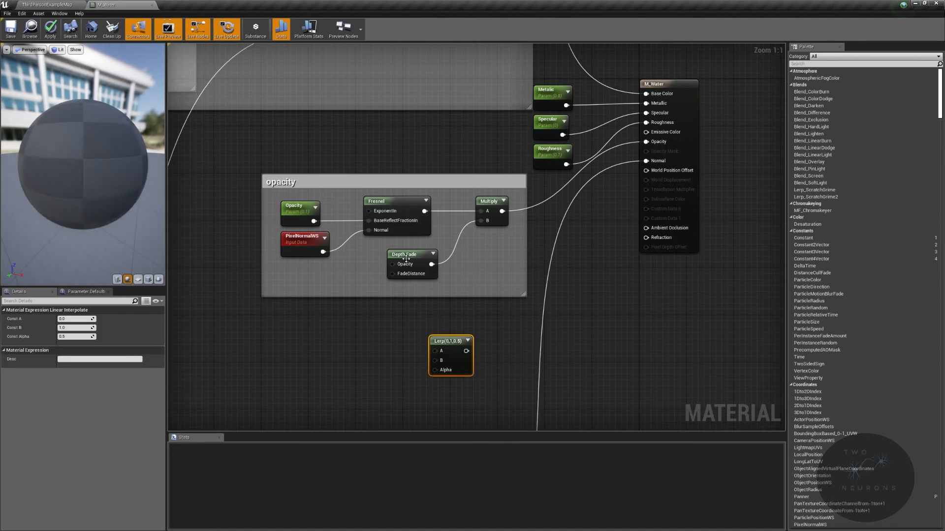
{"action": "left_click_drag", "start_coordinate": [432, 265], "coordinate": [462, 345]}
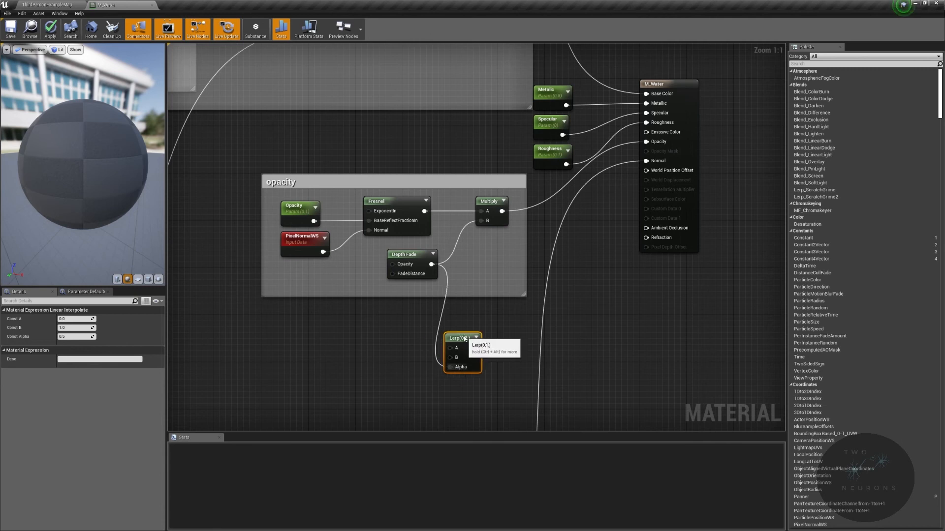
- Add a Constant node with value 1, connect it to the Lerp's A input and line it up with that input
{"action": "left_click", "coordinate": [385, 344]}
{"action": "type", "text": "1"}
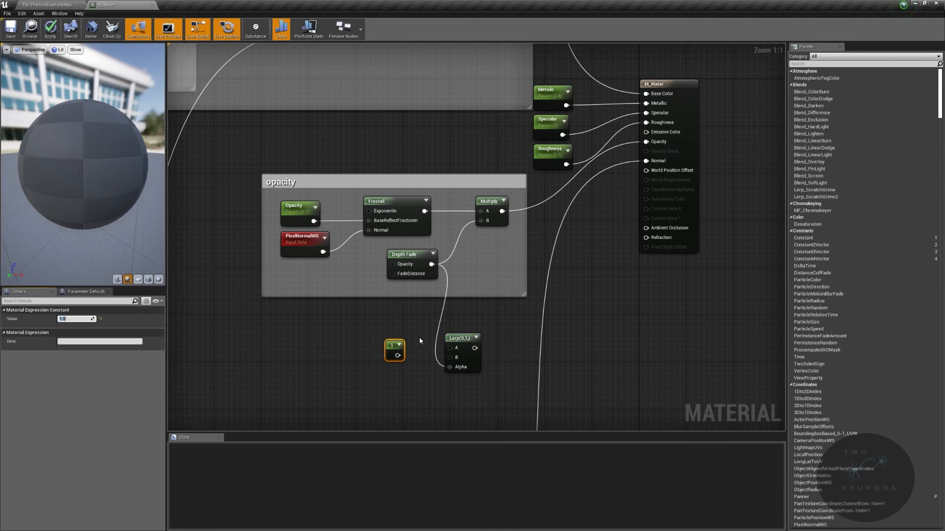
{"action": "left_click_drag", "start_coordinate": [398, 356], "coordinate": [456, 352]}
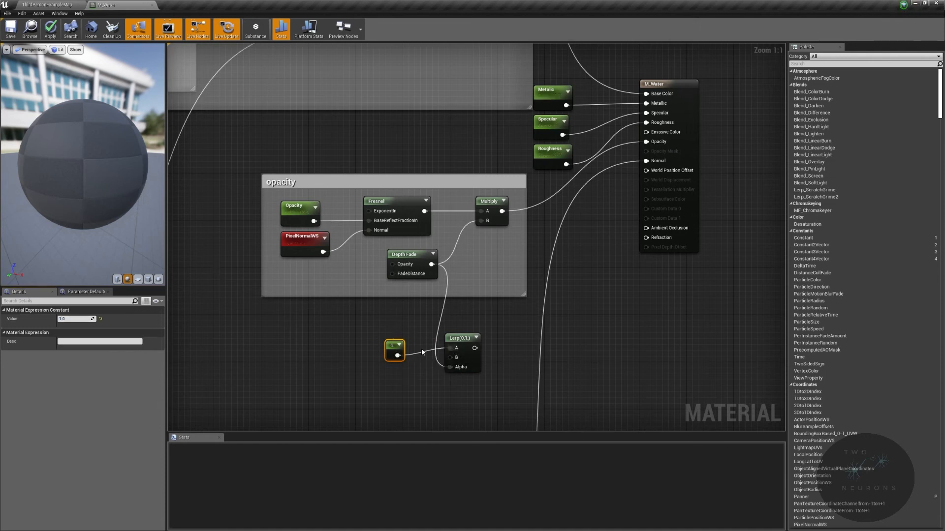
{"action": "left_click_drag", "start_coordinate": [392, 343], "coordinate": [398, 336]}
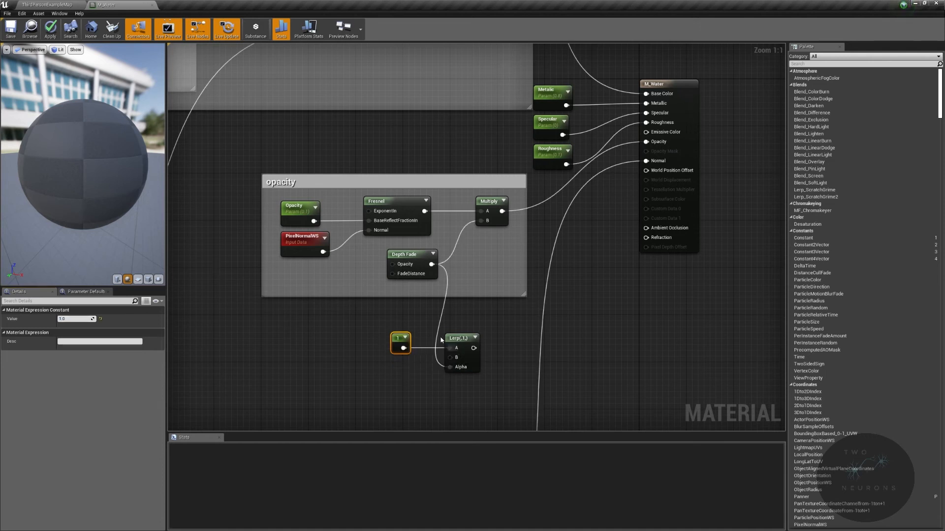
- Add another Constant below the 1 node, convert it to a parameter named "Refractrion" and shift it slightly left
{"action": "left_click", "coordinate": [394, 365]}
{"action": "right_click", "coordinate": [399, 368]}
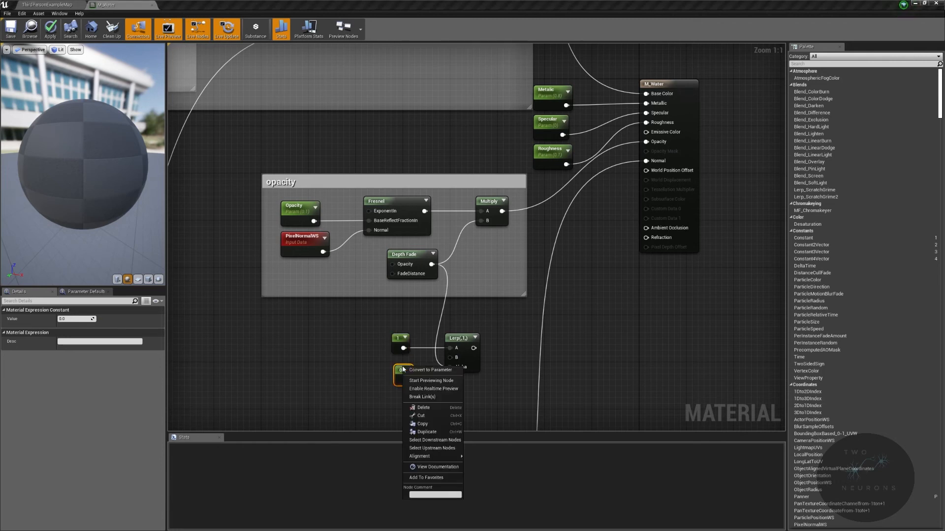
{"action": "left_click", "coordinate": [423, 372]}
{"action": "type", "text": "Refractrion"}
{"action": "key", "text": "Return"}
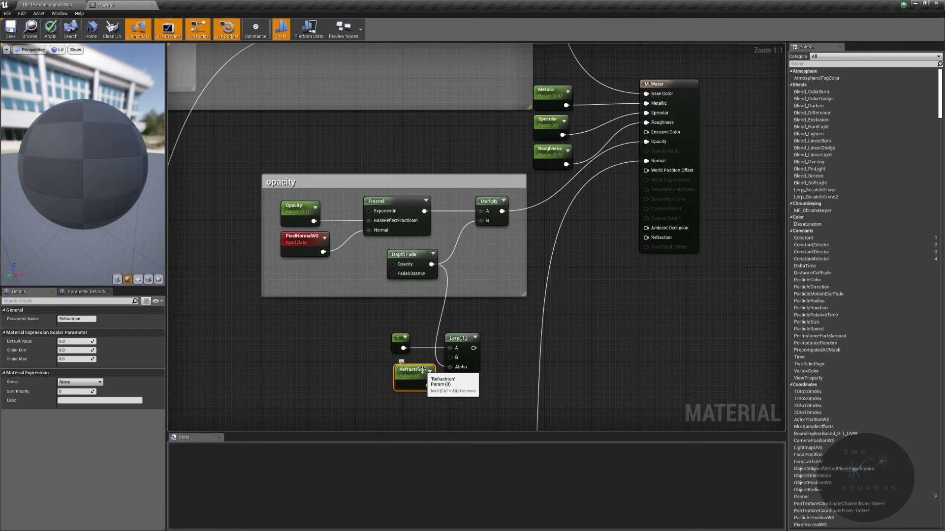
{"action": "left_click_drag", "start_coordinate": [411, 366], "coordinate": [390, 358]}
- Set the Refractrion parameter's default value to 1.5 and wire it through the Lerp's B input into M_Water's Refraction input
{"action": "left_click", "coordinate": [76, 341]}
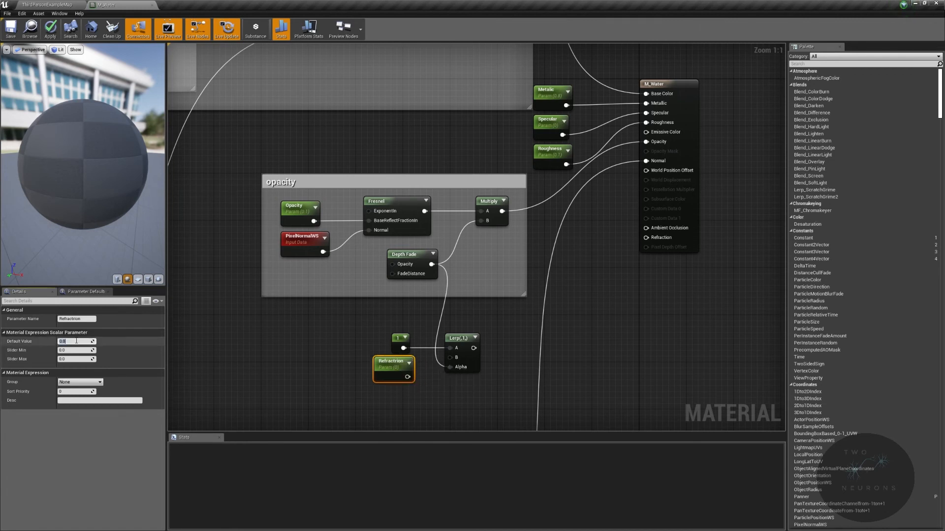
{"action": "type", "text": "1.5"}
{"action": "key", "text": "Return"}
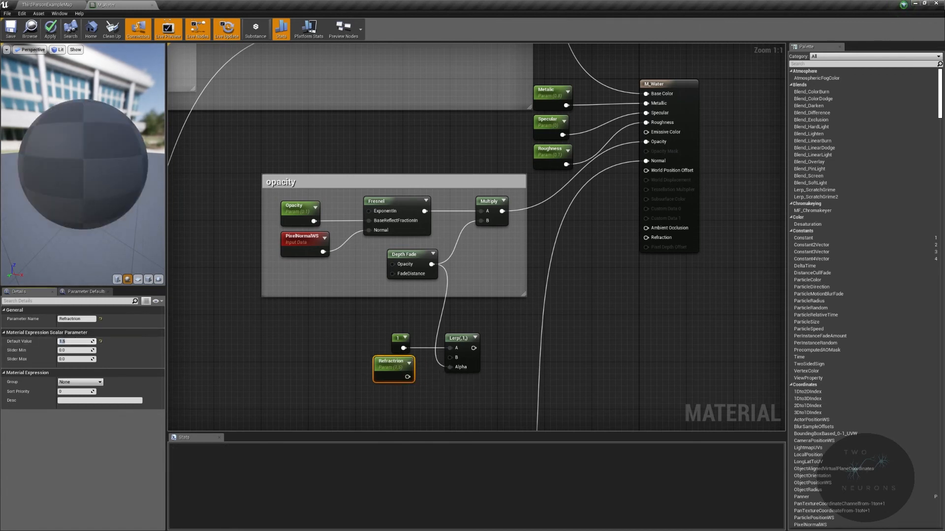
{"action": "left_click_drag", "start_coordinate": [407, 377], "coordinate": [647, 238]}
- Wrap the Lerp, constant and Refractrion nodes in a comment named "Refraction" and move it directly beneath the opacity comment
{"action": "left_click_drag", "start_coordinate": [312, 328], "coordinate": [474, 407]}
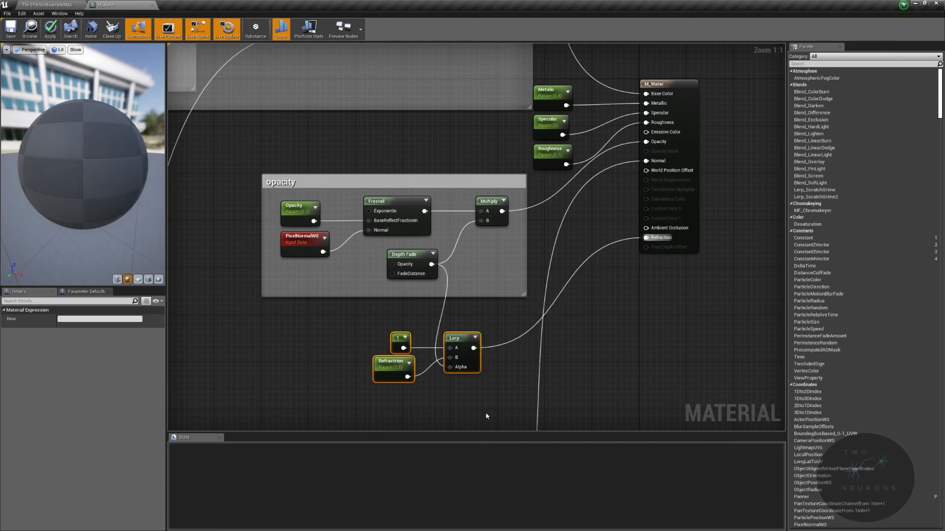
{"action": "type", "text": "c"}
{"action": "type", "text": "re"}
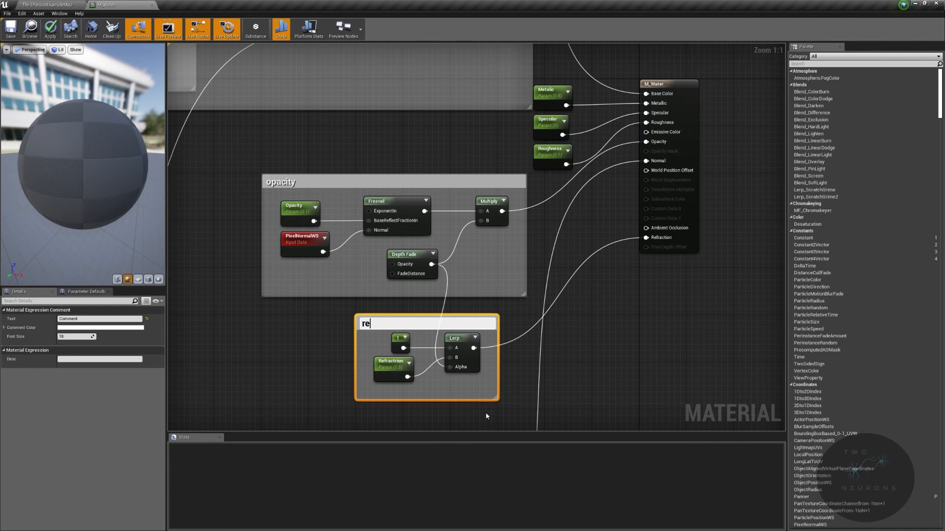
{"action": "type", "text": "fraction"}
{"action": "key", "text": "Return"}
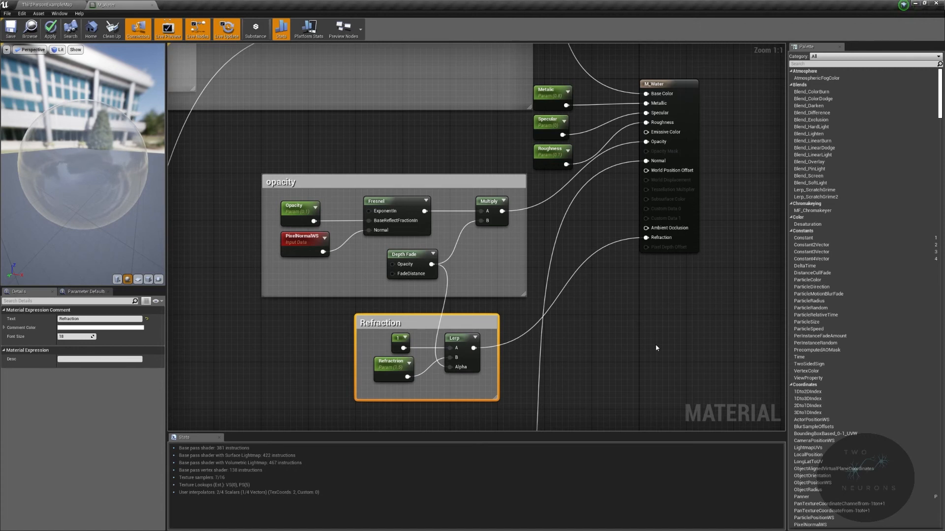
{"action": "left_click_drag", "start_coordinate": [486, 328], "coordinate": [517, 316]}
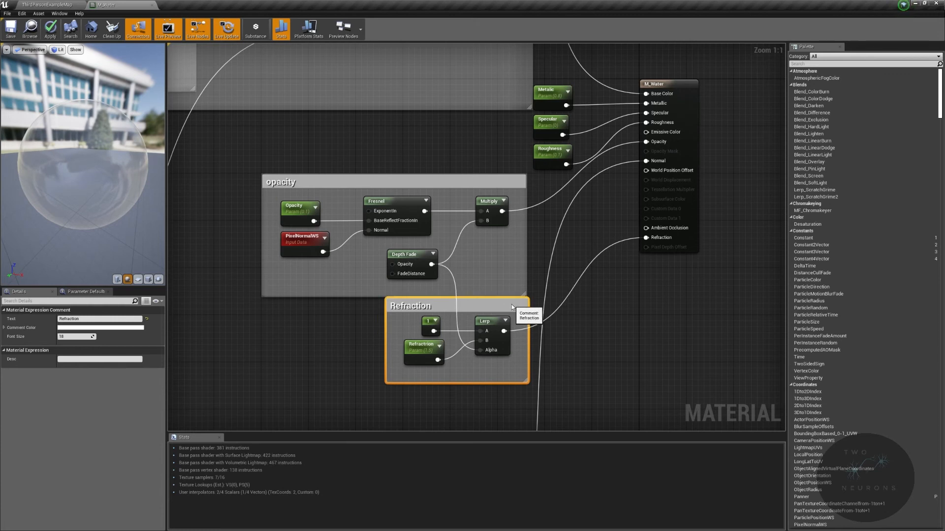
- Apply the graph changes to the M_Water material
{"action": "scroll", "coordinate": [536, 293], "scroll_direction": "down", "scroll_amount": 5}
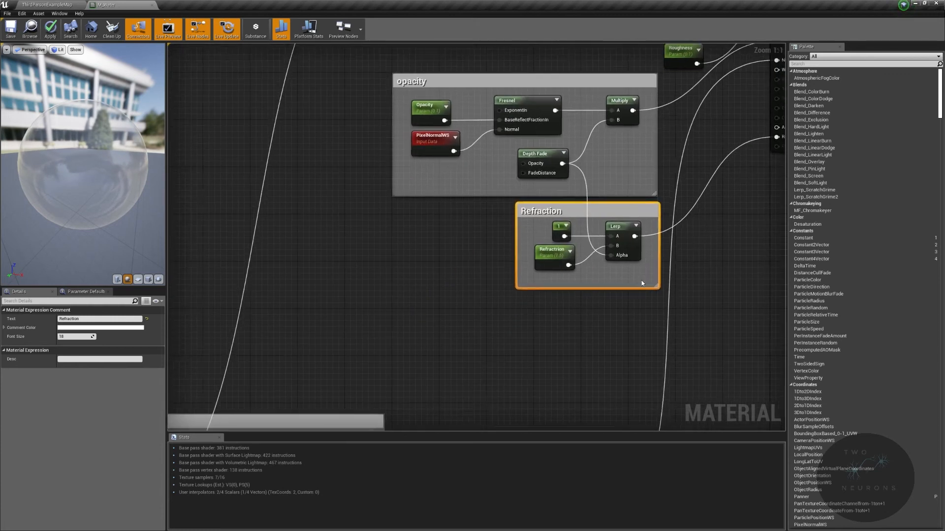
{"action": "mouse_move", "coordinate": [665, 232]}
{"action": "right_mouse_down"}
{"action": "mouse_move", "coordinate": [589, 235]}
{"action": "mouse_move", "coordinate": [668, 216]}
{"action": "right_mouse_up"}
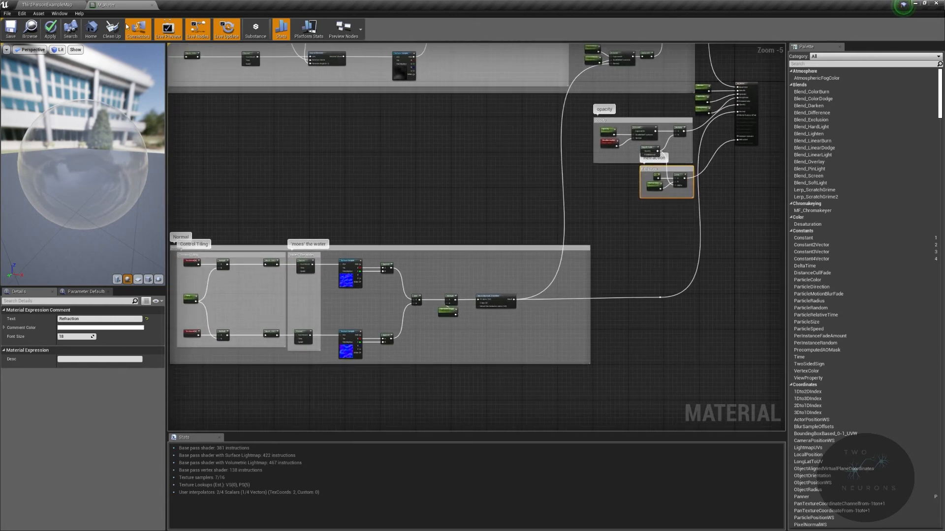
{"action": "left_click", "coordinate": [52, 28]}
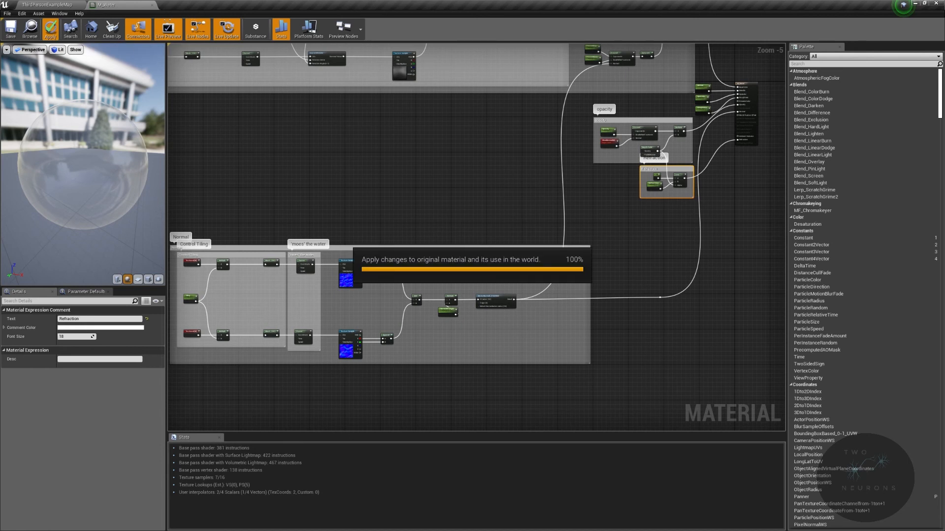
- Switch to the level editor and create a material instance of M_Water named M_Water_Inst in the Materials/Water folder
{"action": "left_click", "coordinate": [37, 4]}
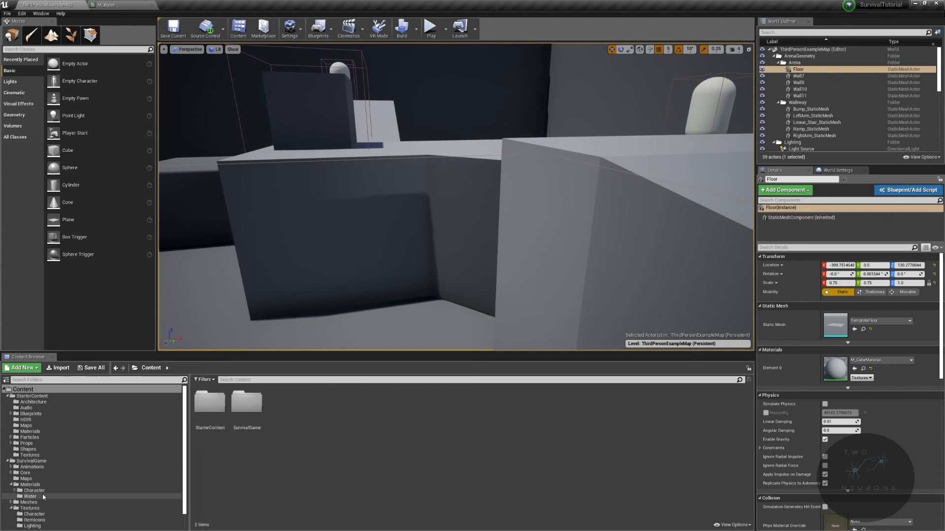
{"action": "scroll", "coordinate": [41, 475], "scroll_direction": "down", "scroll_amount": 3}
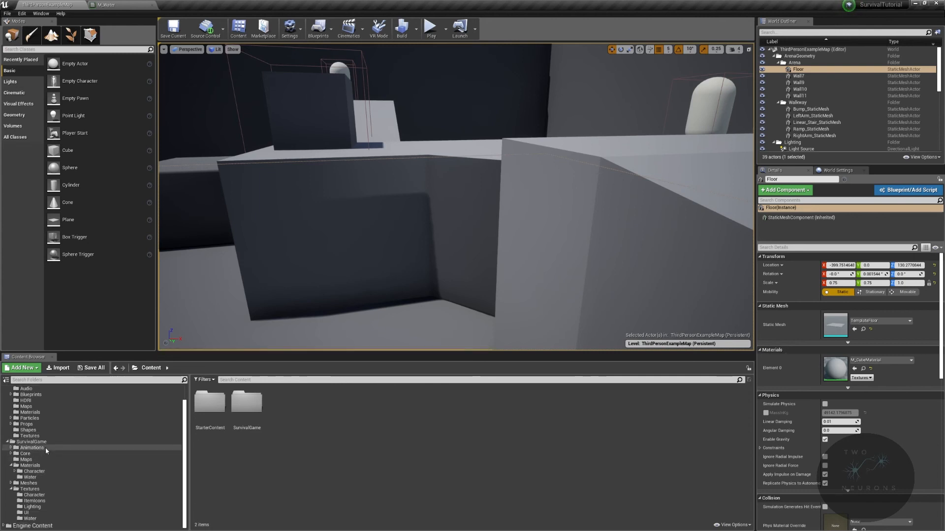
{"action": "left_click", "coordinate": [31, 465]}
{"action": "double_click", "coordinate": [247, 403]}
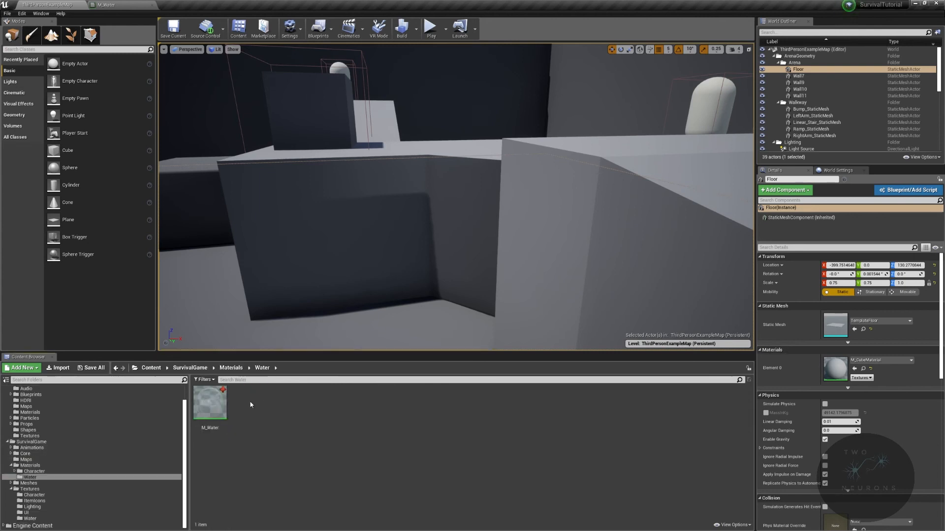
{"action": "right_click", "coordinate": [210, 403]}
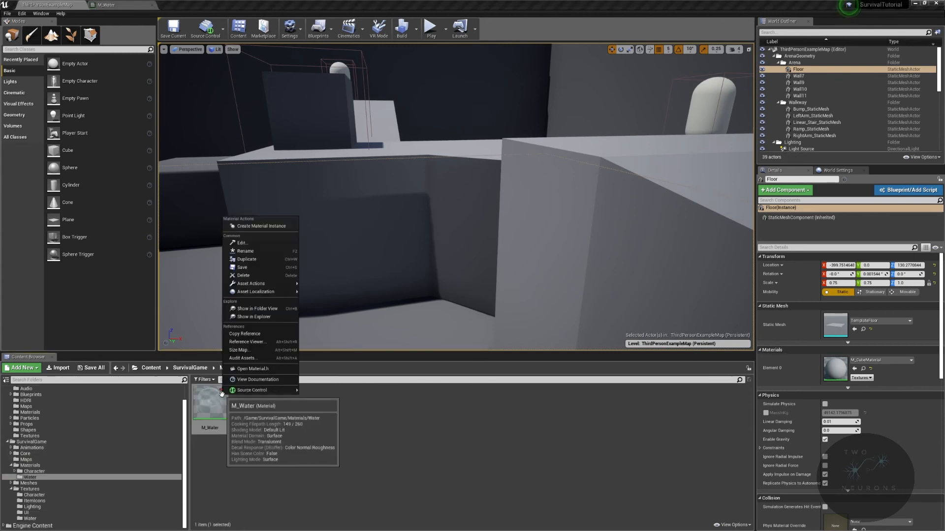
{"action": "left_click", "coordinate": [285, 227]}
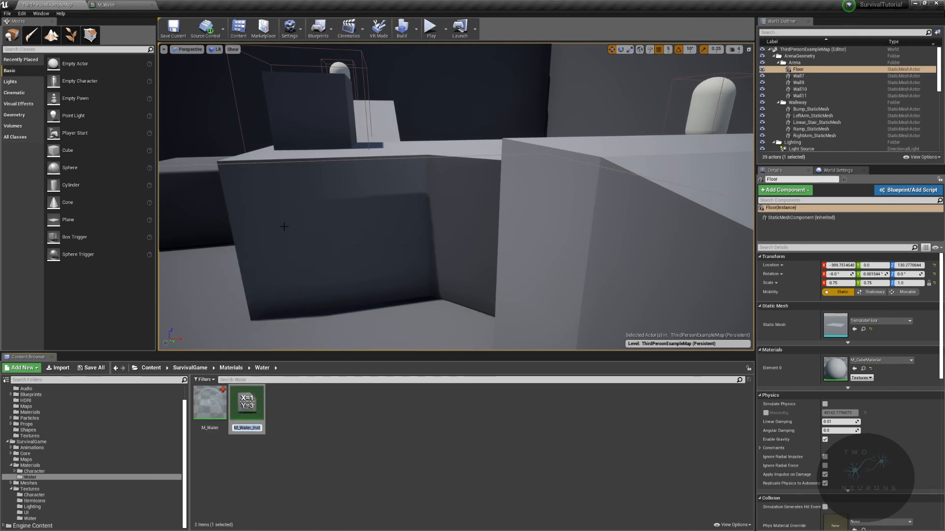
{"action": "key", "text": "Return"}
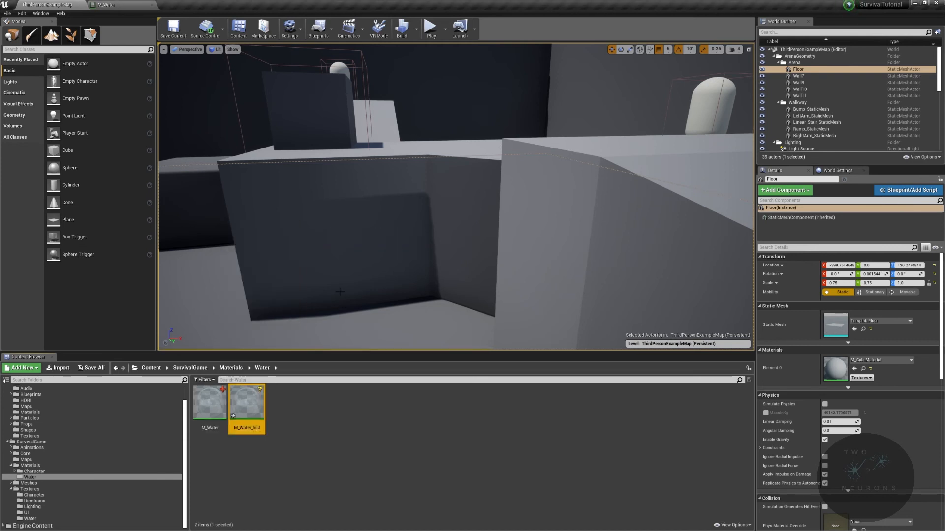
- Place a basic Plane in the open floor area of the level, at about X -175, Y 120, Z 260
{"action": "key", "text": "f"}
{"action": "left_click_drag", "start_coordinate": [50, 220], "coordinate": [283, 148]}
{"action": "key", "text": "f"}
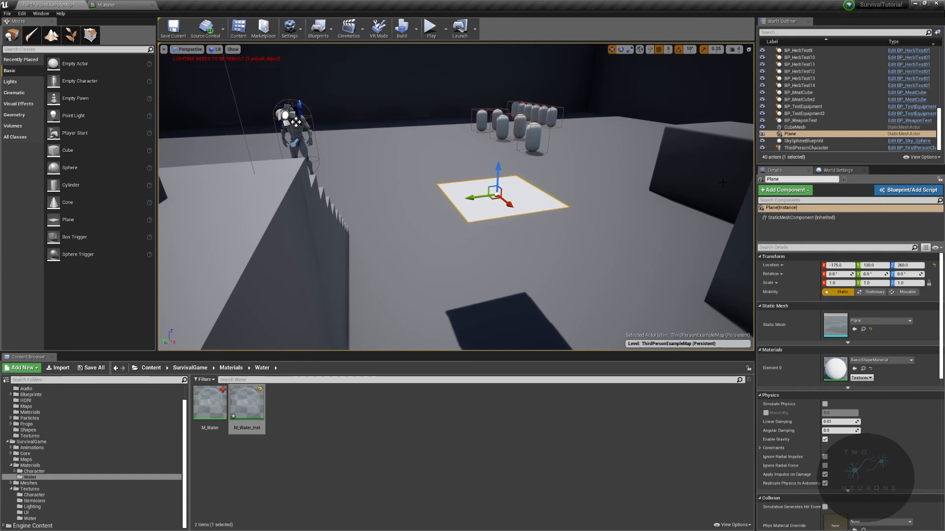
- Set the Plane's collision preset to NoCollision
{"action": "scroll", "coordinate": [887, 435], "scroll_direction": "down", "scroll_amount": 10}
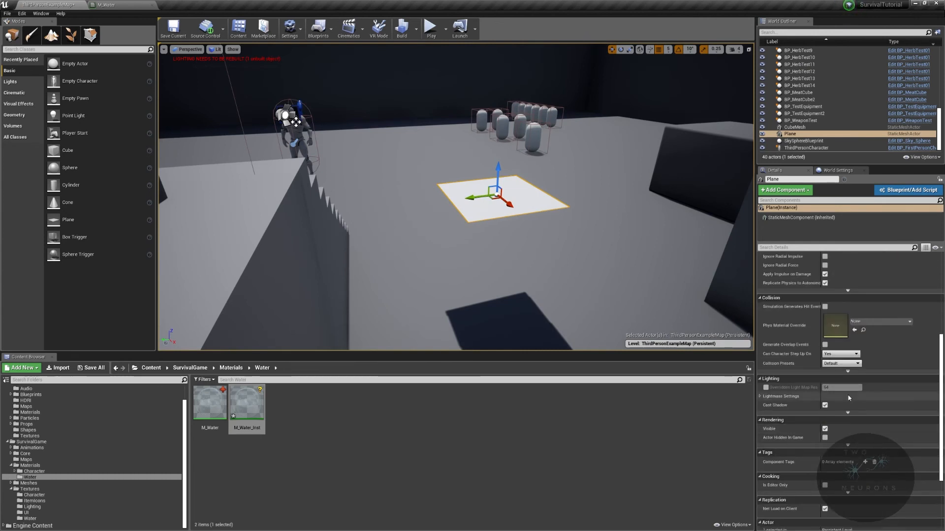
{"action": "scroll", "coordinate": [814, 414], "scroll_direction": "up", "scroll_amount": 1}
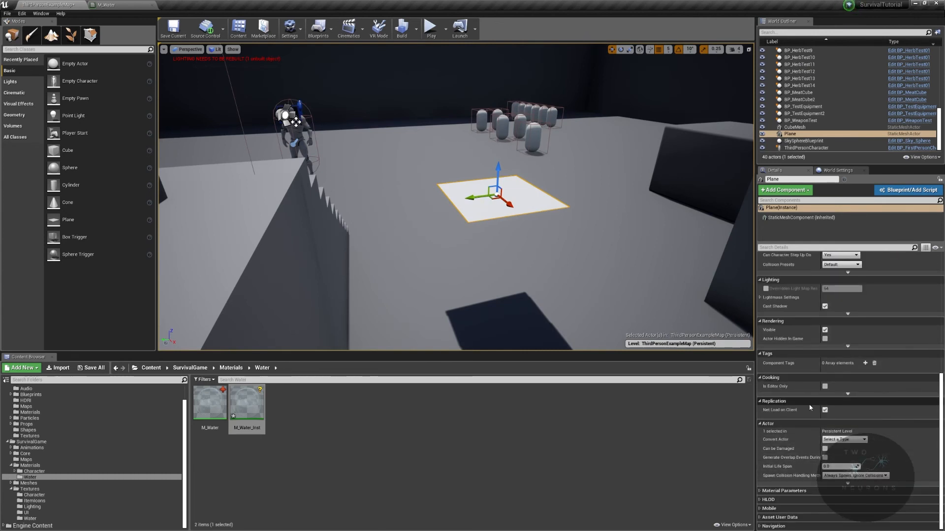
{"action": "scroll", "coordinate": [810, 408], "scroll_direction": "up", "scroll_amount": 6}
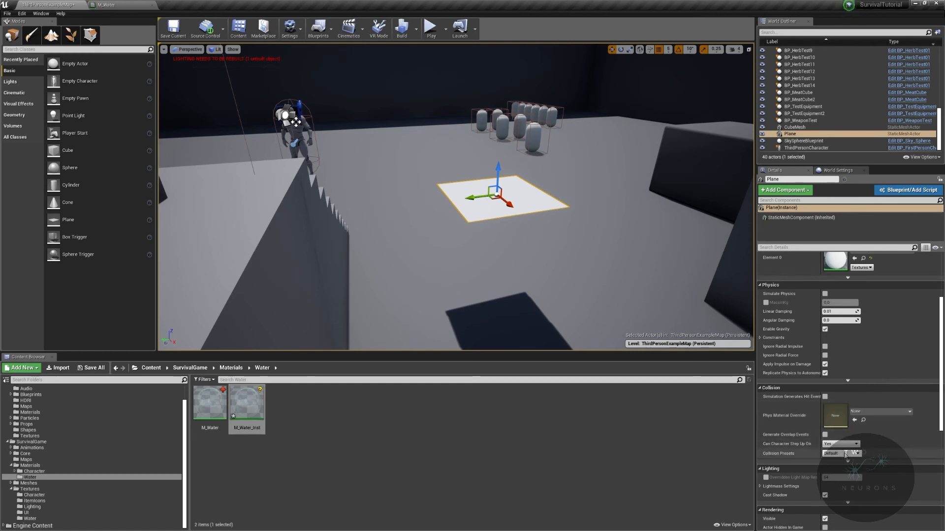
{"action": "left_click", "coordinate": [848, 463]}
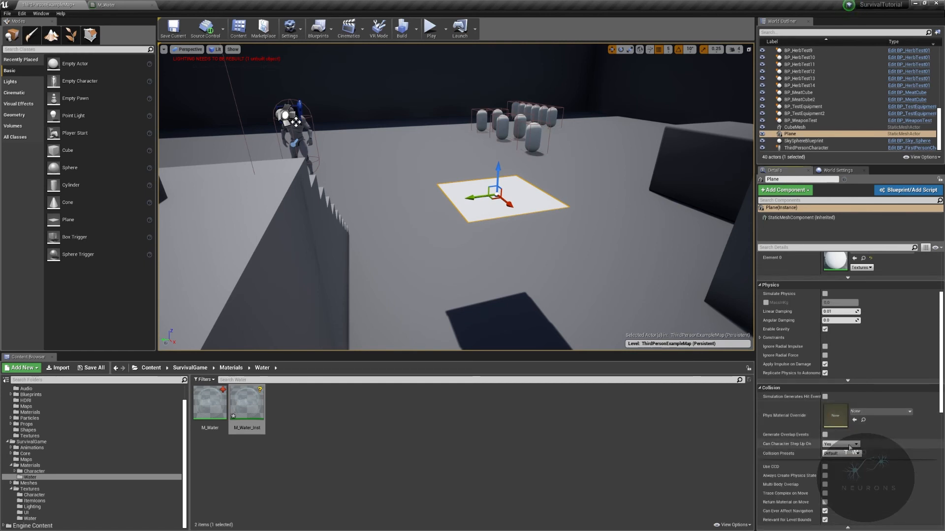
{"action": "left_click", "coordinate": [846, 452]}
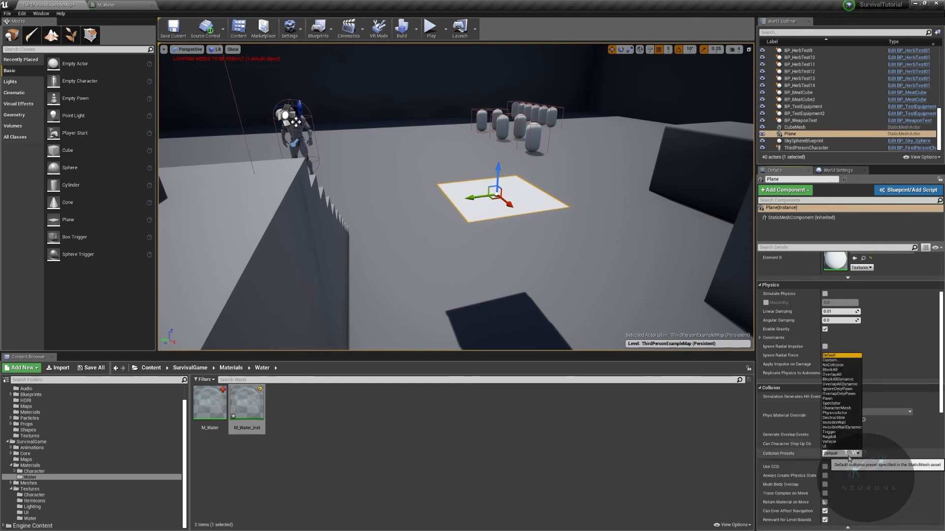
{"action": "left_click", "coordinate": [846, 365]}
- Scale the Plane up uniformly in the top view until it extends beyond the entire walled level
{"action": "key", "text": "w"}
{"action": "right_click_drag", "start_coordinate": [296, 122], "coordinate": [335, 73]}
{"action": "right_click_drag", "start_coordinate": [458, 148], "coordinate": [470, 177]}
{"action": "key", "text": "w"}
{"action": "key", "text": "space"}
{"action": "key", "text": "space"}
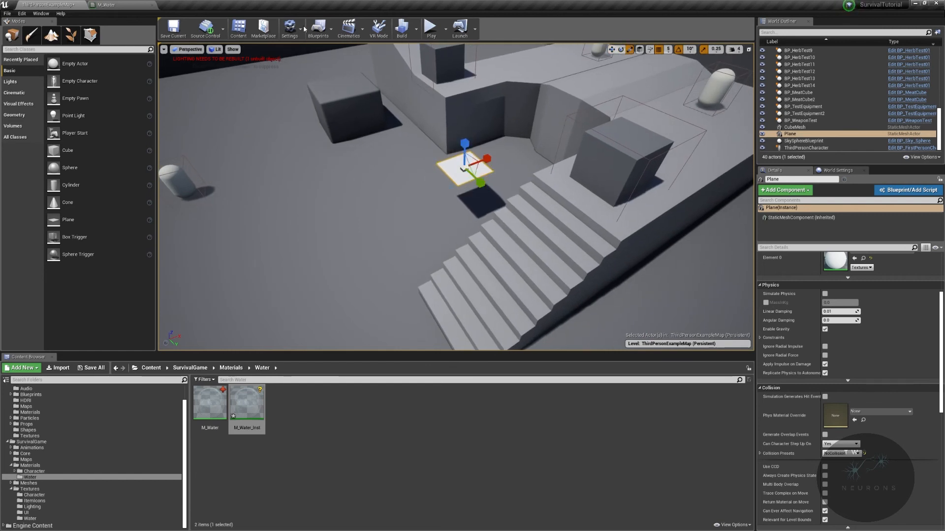
{"action": "left_click", "coordinate": [213, 50]}
{"action": "left_click", "coordinate": [187, 50]}
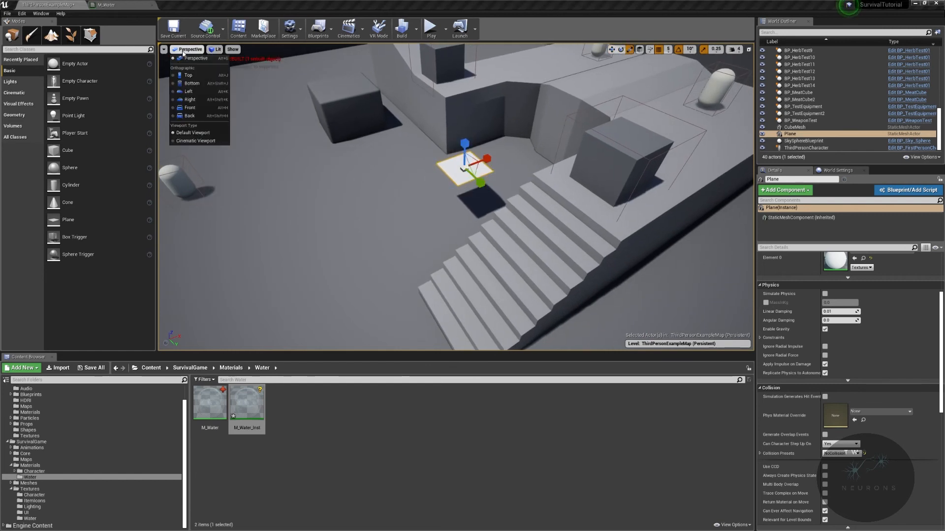
{"action": "left_click", "coordinate": [198, 75]}
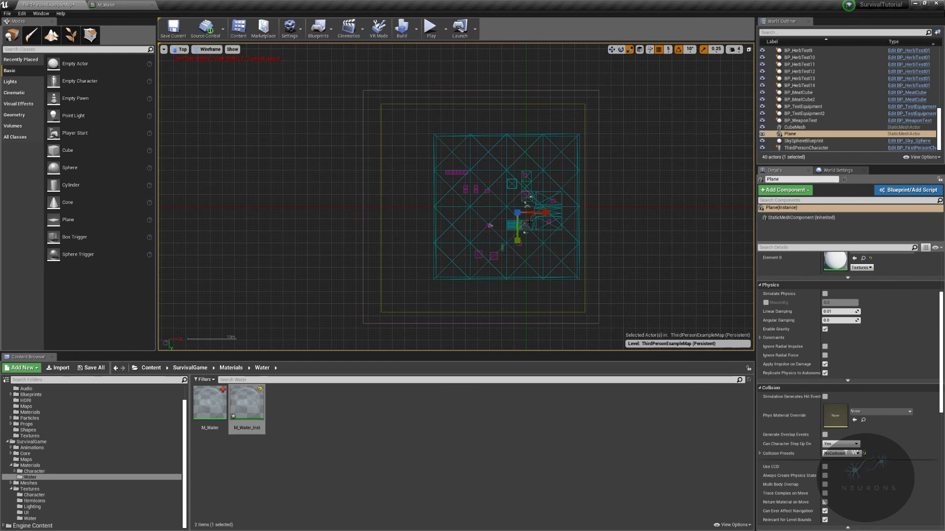
{"action": "left_click_drag", "start_coordinate": [522, 217], "coordinate": [561, 189]}
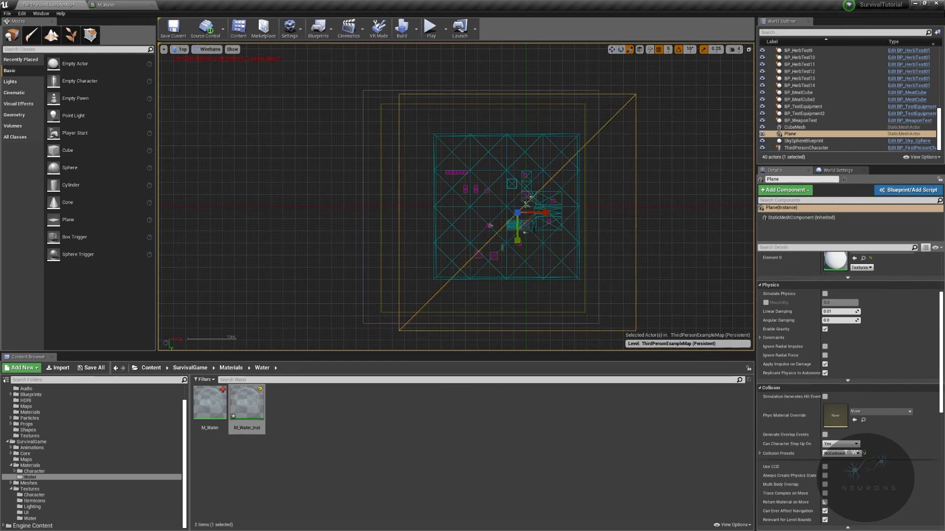
{"action": "left_click_drag", "start_coordinate": [529, 225], "coordinate": [556, 200]}
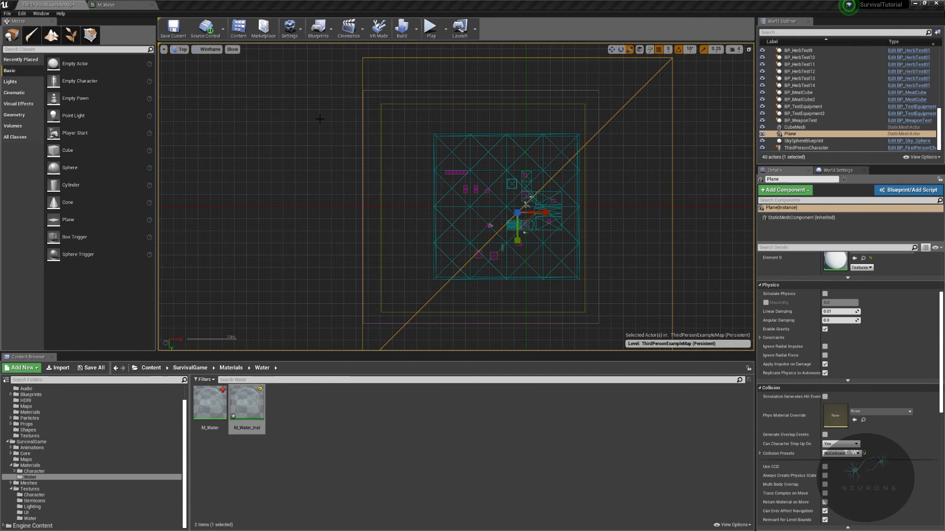
- Return the viewport to perspective and assign M_Water_Inst to the Plane's material Element 0
{"action": "left_click", "coordinate": [210, 49]}
{"action": "mouse_move", "coordinate": [183, 49]}
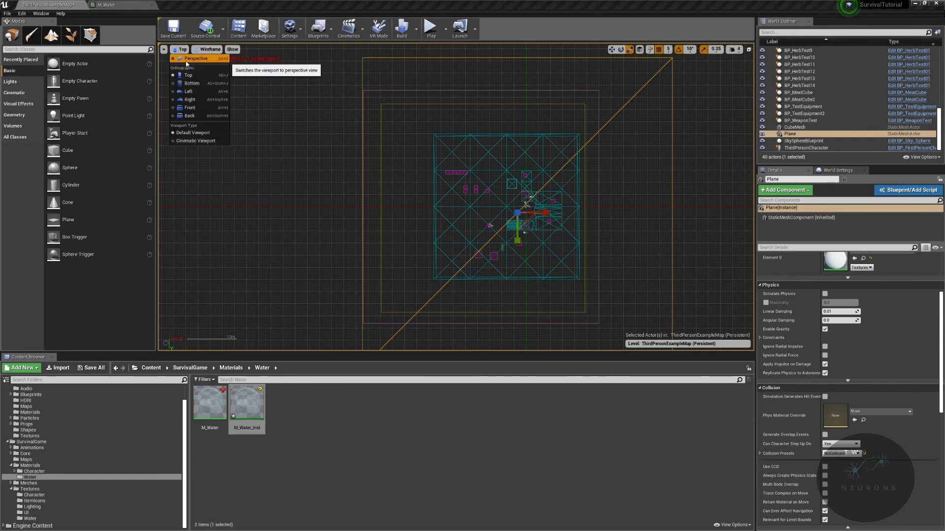
{"action": "left_click", "coordinate": [196, 58]}
{"action": "right_click_drag", "start_coordinate": [456, 197], "coordinate": [246, 326]}
{"action": "left_click_drag", "start_coordinate": [254, 415], "coordinate": [872, 287]}
{"action": "right_click_drag", "start_coordinate": [394, 211], "coordinate": [394, 212]}
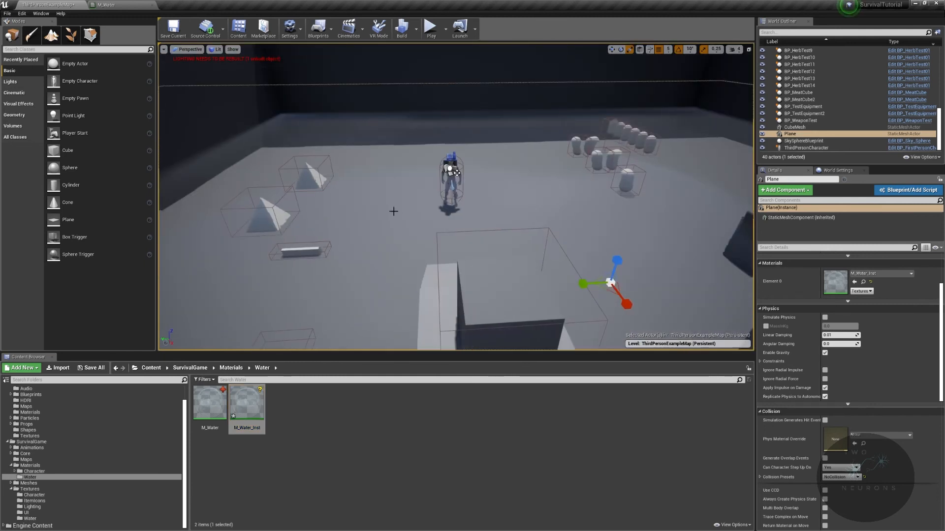
{"action": "right_click_drag", "start_coordinate": [623, 155], "coordinate": [623, 154]}
{"action": "right_click_drag", "start_coordinate": [319, 342], "coordinate": [319, 341]}
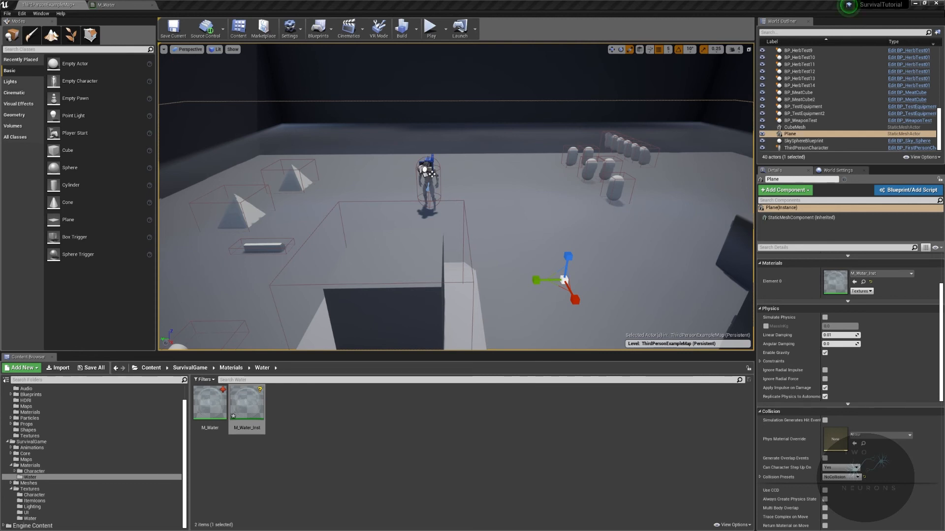
{"action": "right_click_drag", "start_coordinate": [228, 246], "coordinate": [228, 266]}
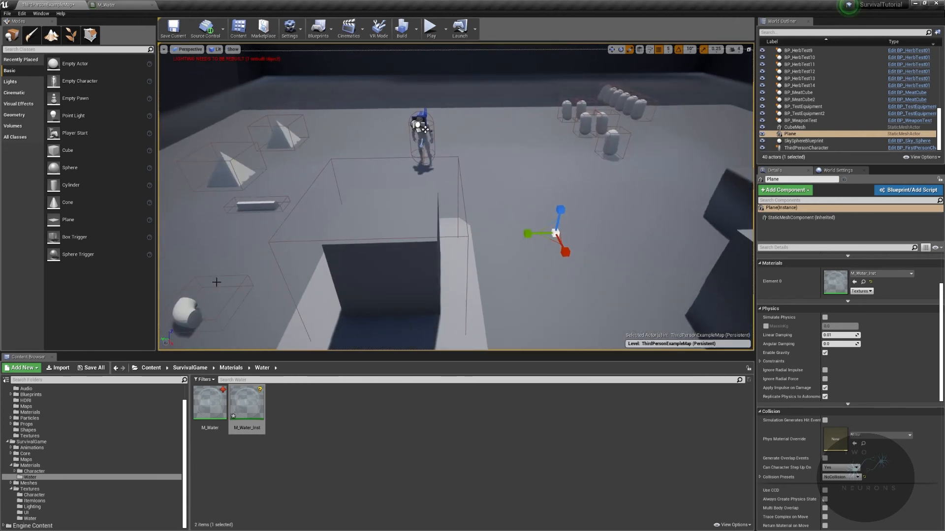
- Open the M_Water_Inst material instance and arrange its window at full height beside the level viewport
{"action": "double_click", "coordinate": [247, 406]}
{"action": "left_click_drag", "start_coordinate": [208, 6], "coordinate": [849, 120]}
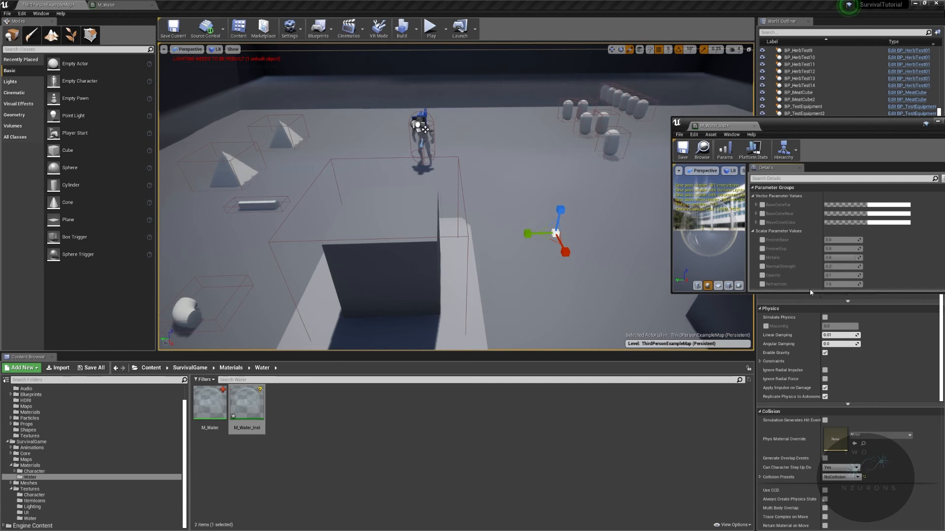
{"action": "left_click_drag", "start_coordinate": [810, 293], "coordinate": [794, 530]}
{"action": "right_click_drag", "start_coordinate": [567, 178], "coordinate": [635, 167]}
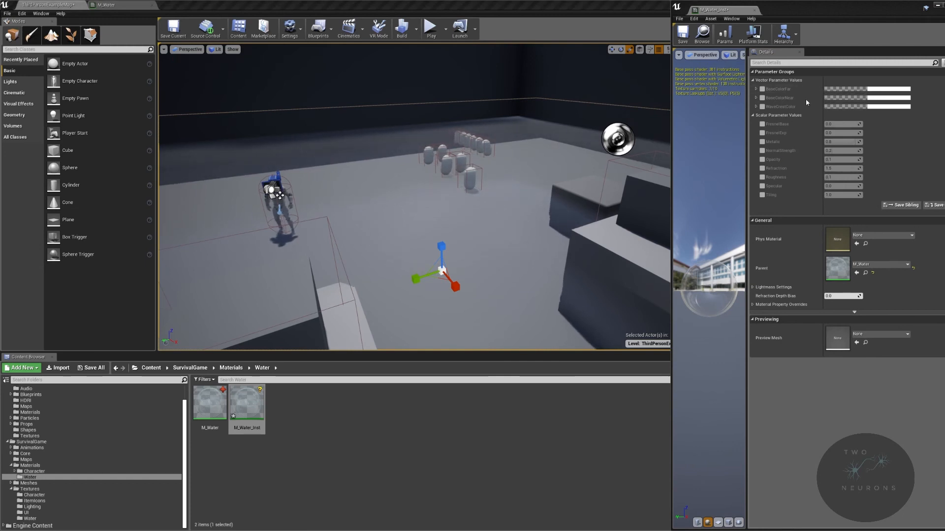
- Enable the BaseColorFar override in M_Water_Inst and pick a light blue color for it
{"action": "left_click", "coordinate": [757, 89]}
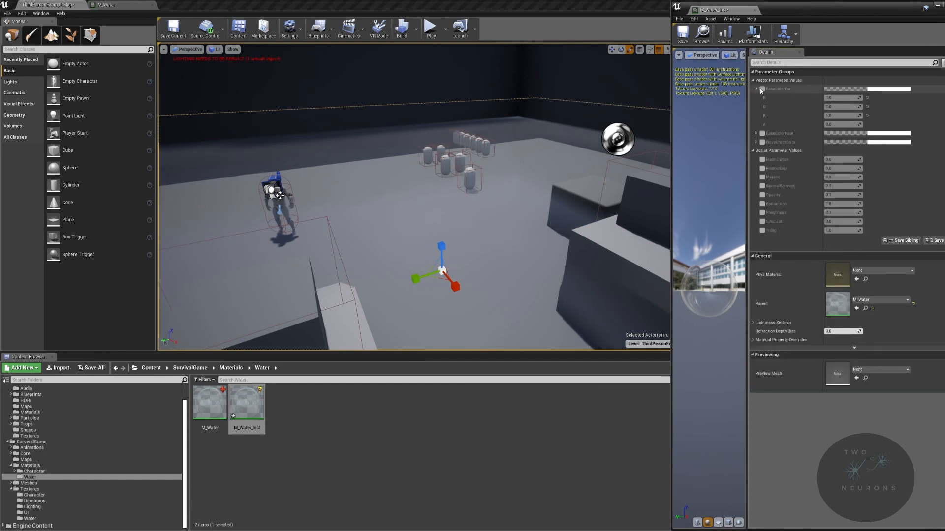
{"action": "left_click", "coordinate": [885, 89]}
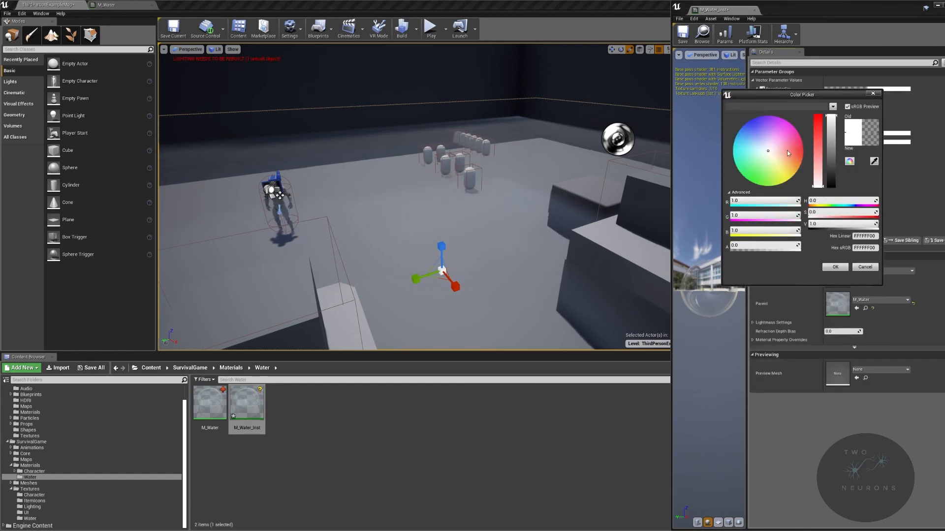
{"action": "left_click_drag", "start_coordinate": [743, 158], "coordinate": [753, 135]}
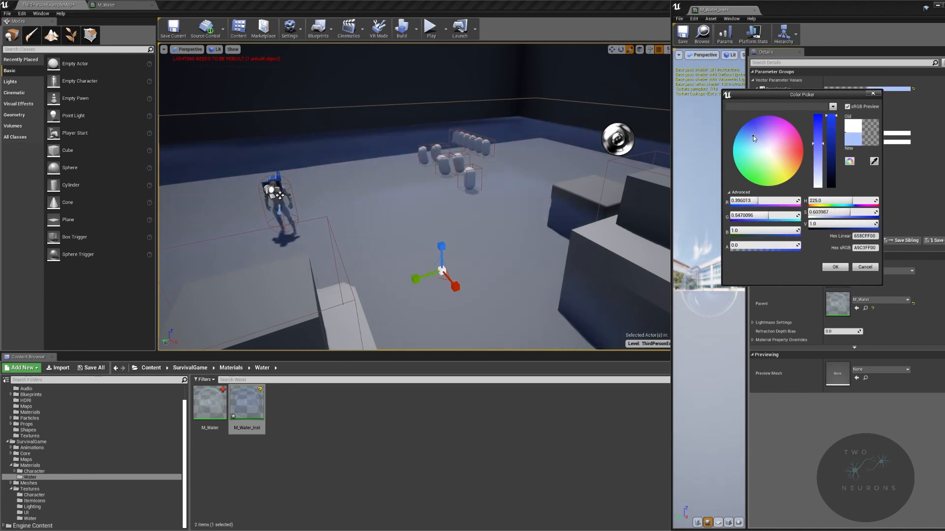
{"action": "left_click", "coordinate": [836, 267]}
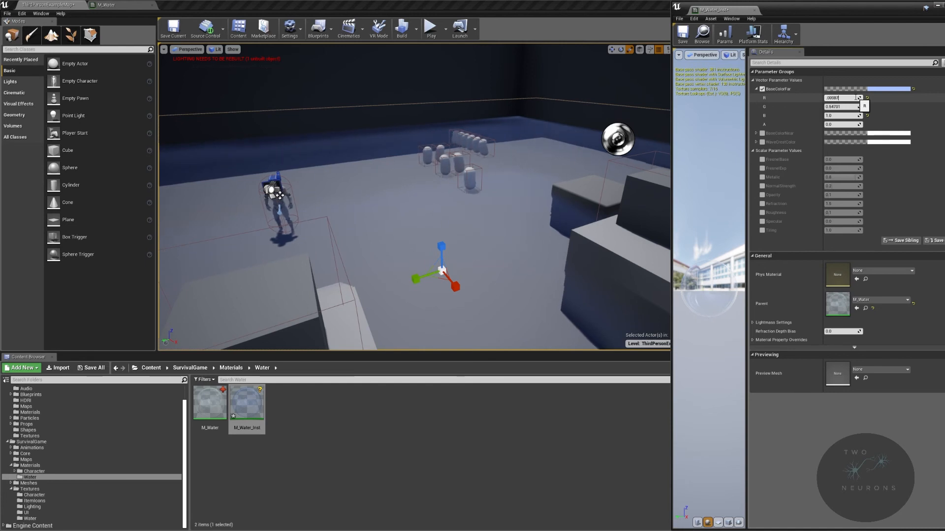
- Set BaseColorFar to R 0.009874, G 0.036458 and B 0.035882
{"action": "key", "text": "Tab"}
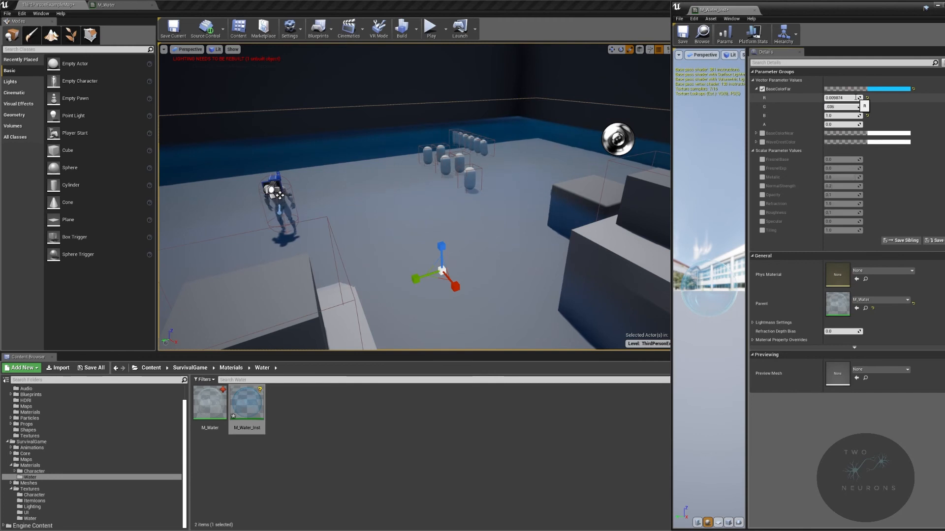
{"action": "type", "text": ".036458"}
{"action": "key", "text": "Tab"}
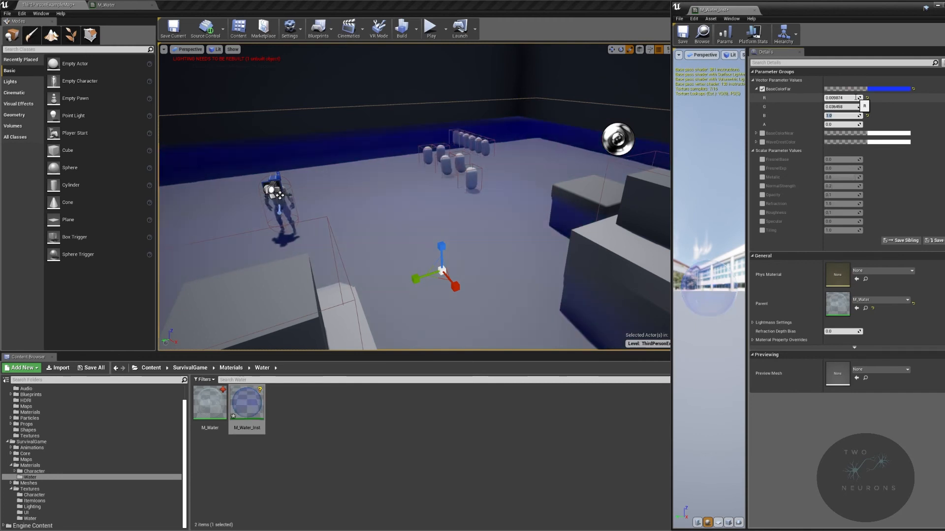
{"action": "type", "text": ".035882"}
{"action": "key", "text": "Tab"}
{"action": "right_click_drag", "start_coordinate": [503, 165], "coordinate": [416, 140]}
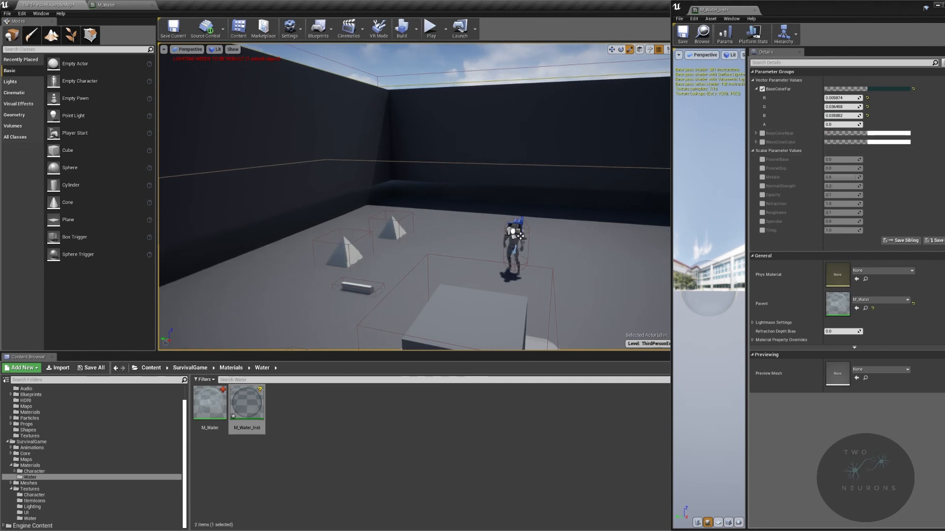
- Enable the BaseColorNear override, expand its components and set R to 0.256266
{"action": "left_click", "coordinate": [756, 133]}
{"action": "left_click", "coordinate": [762, 134]}
{"action": "left_click", "coordinate": [854, 142]}
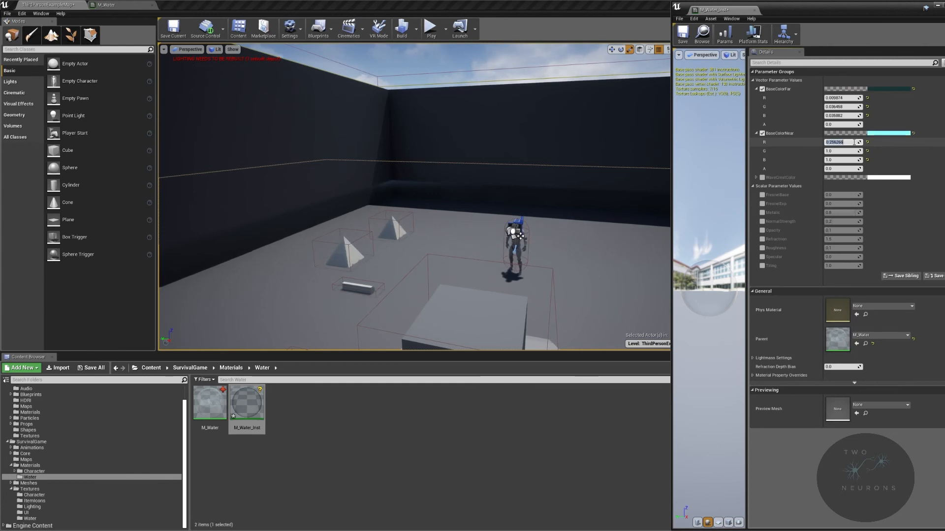
{"action": "right_click_drag", "start_coordinate": [510, 156], "coordinate": [595, 168]}
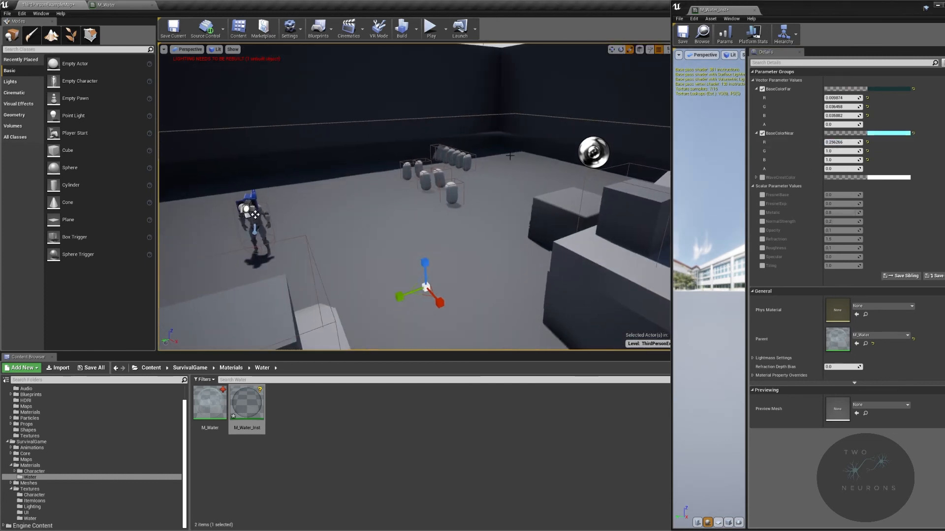
- Try pink and violet hues for BaseColorNear in the color picker and discard the change
{"action": "left_click", "coordinate": [886, 133]}
{"action": "mouse_move", "coordinate": [779, 179]}
{"action": "left_mouse_down"}
{"action": "mouse_move", "coordinate": [796, 203]}
{"action": "mouse_move", "coordinate": [764, 217]}
{"action": "mouse_move", "coordinate": [768, 179]}
{"action": "mouse_move", "coordinate": [765, 191]}
{"action": "left_mouse_up"}
{"action": "left_click_drag", "start_coordinate": [792, 139], "coordinate": [770, 167]}
{"action": "right_click_drag", "start_coordinate": [473, 170], "coordinate": [459, 175]}
{"action": "mouse_move", "coordinate": [750, 211]}
{"action": "left_mouse_down"}
{"action": "mouse_move", "coordinate": [771, 227]}
{"action": "mouse_move", "coordinate": [768, 215]}
{"action": "left_mouse_up"}
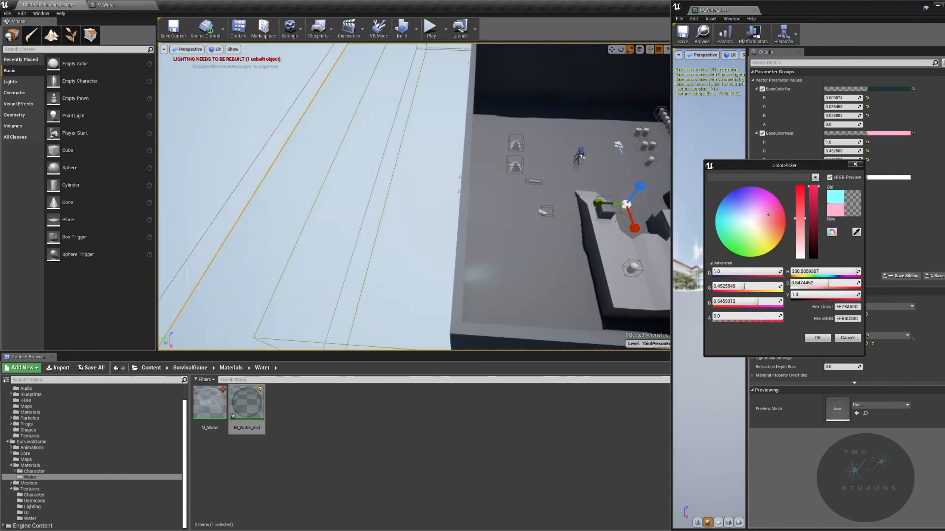
{"action": "left_click_drag", "start_coordinate": [775, 221], "coordinate": [746, 202]}
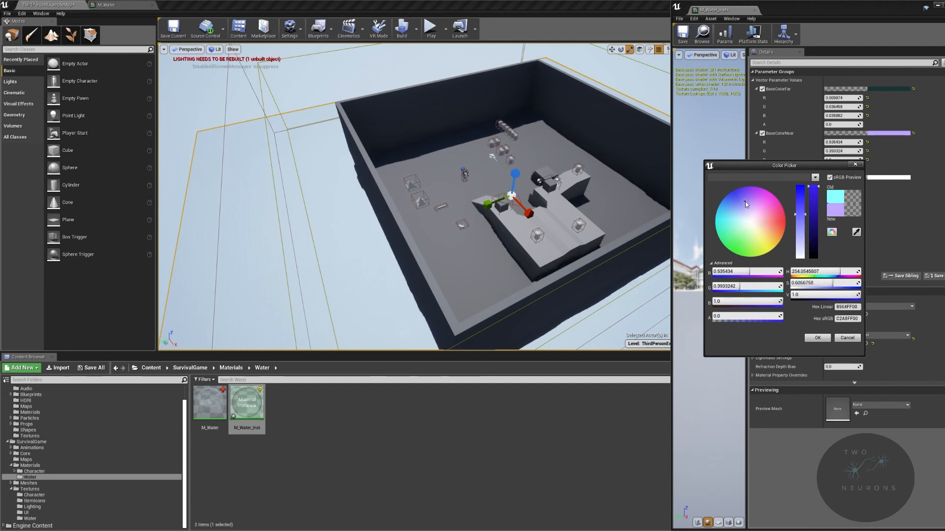
{"action": "left_click", "coordinate": [843, 338]}
- Set BaseColorNear to R 0.265266, G 0.348958 and B 0.346949
{"action": "right_click_drag", "start_coordinate": [428, 197], "coordinate": [521, 224]}
{"action": "left_click", "coordinate": [836, 142]}
{"action": "type", "text": "265266"}
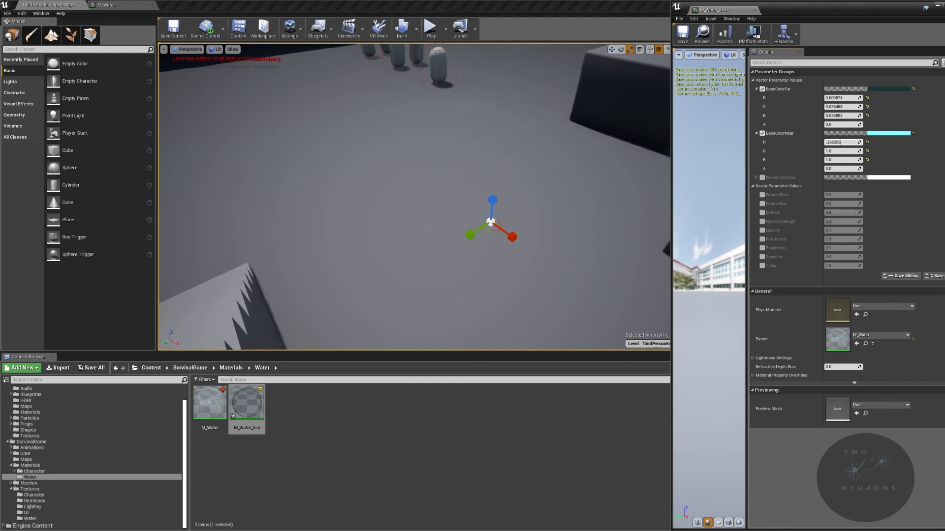
{"action": "key", "text": "Tab"}
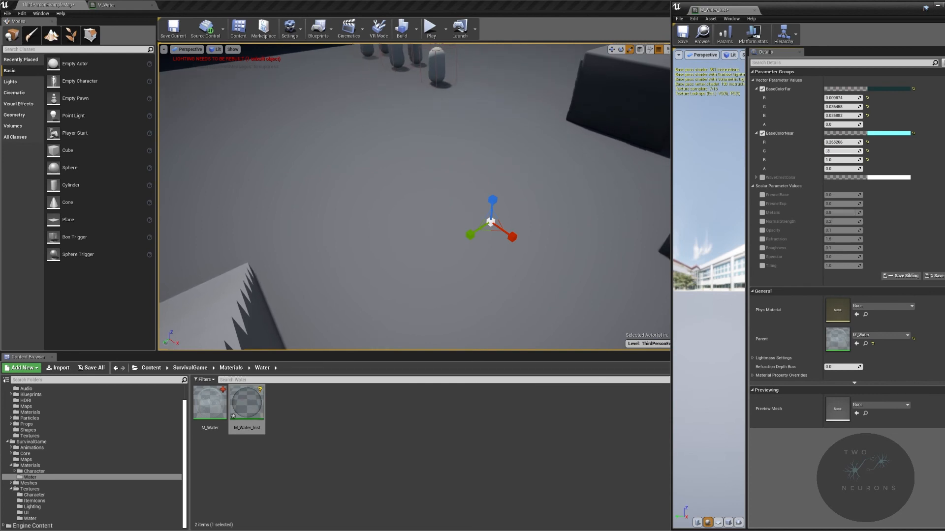
{"action": "type", "text": ".348958"}
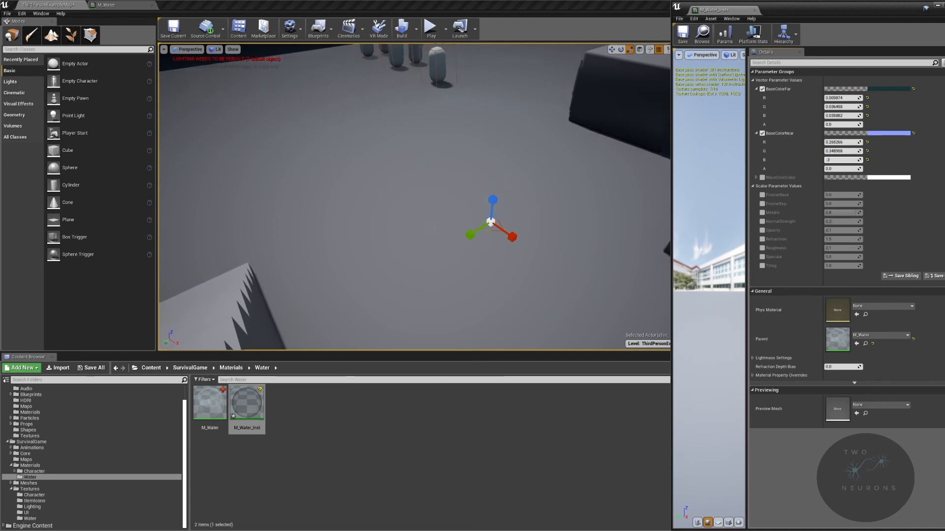
{"action": "key", "text": "Return"}
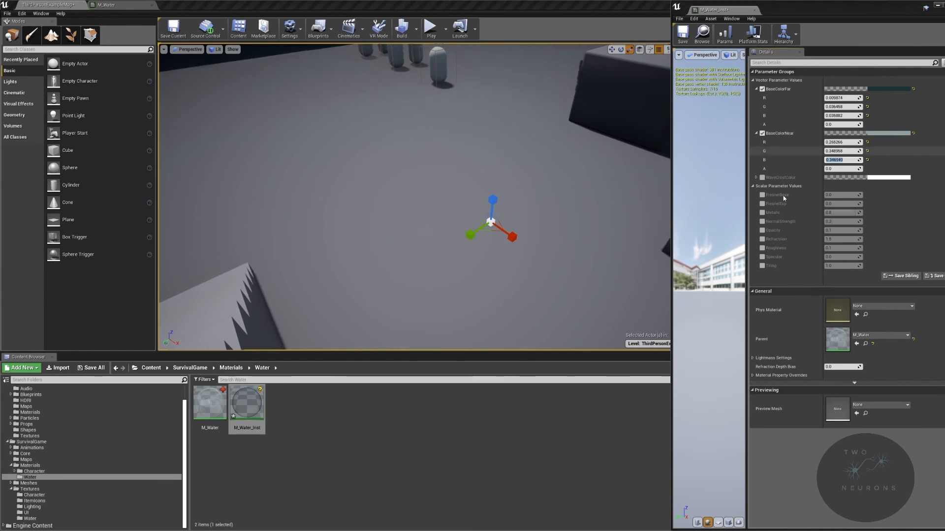
- Enable the WaveCrestColor override, expand its components and set R to about 0.034 and G to 0.059
{"action": "left_click", "coordinate": [758, 178]}
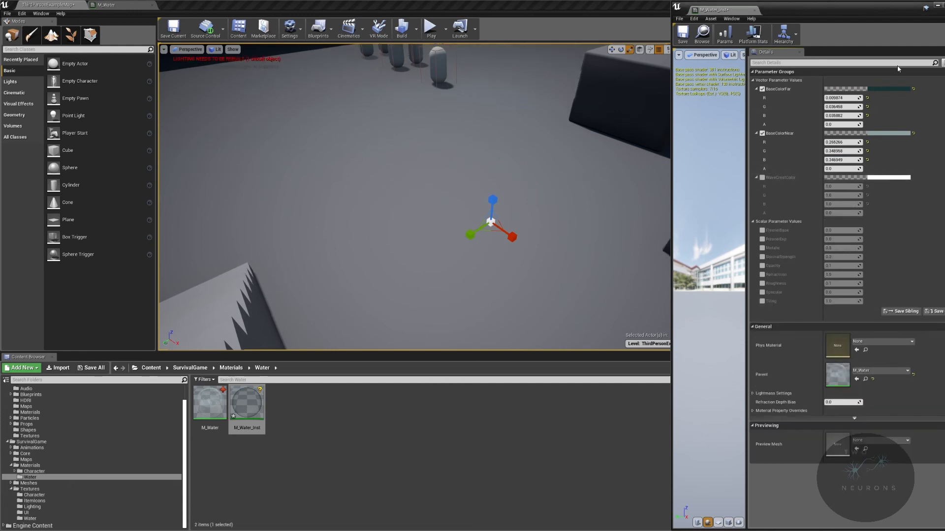
{"action": "left_click", "coordinate": [762, 177]}
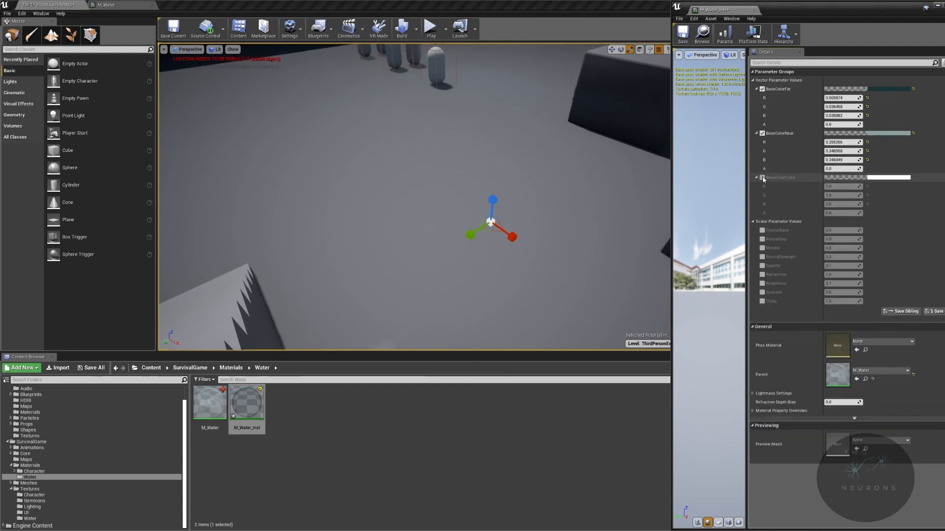
{"action": "left_click", "coordinate": [836, 187]}
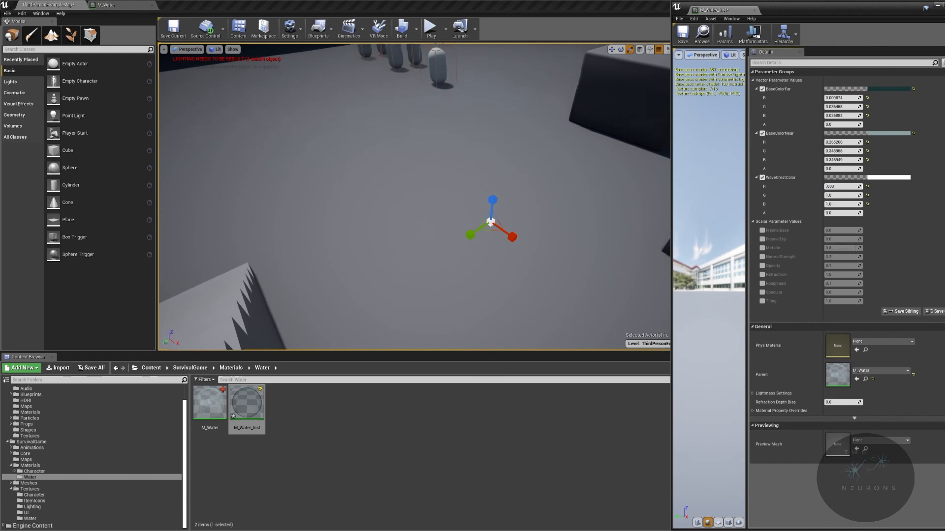
{"action": "key", "text": "Return"}
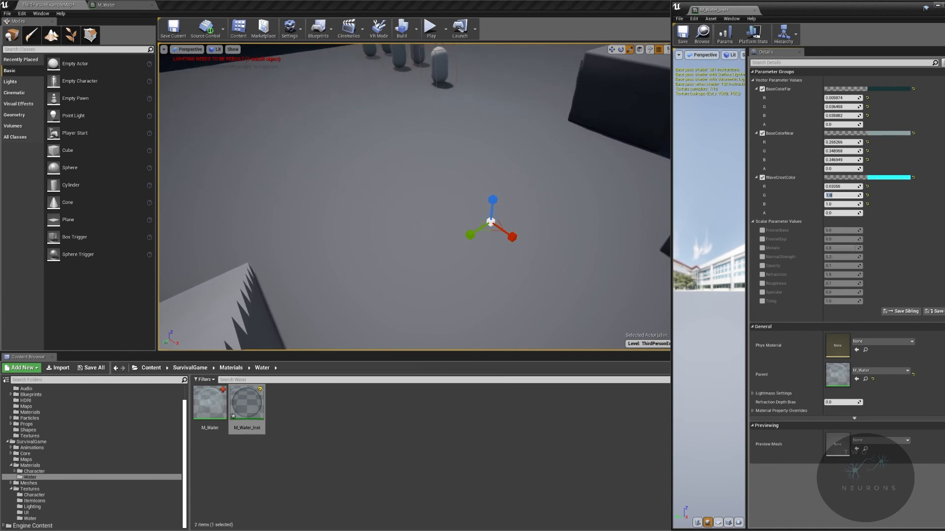
{"action": "type", "text": ".0"}
{"action": "key", "text": "Tab"}
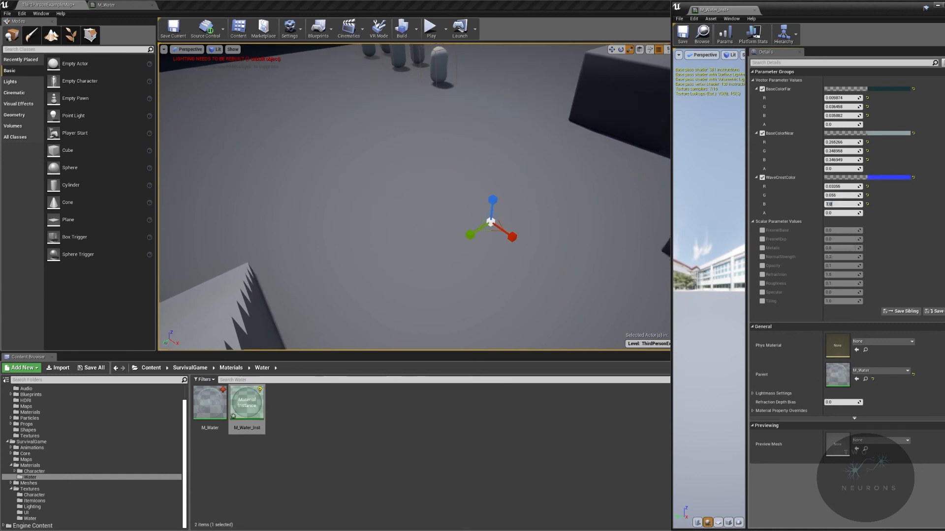
- Set WaveCrestColor's B to 0.054535 and A to 1.0
{"action": "type", "text": ".05"}
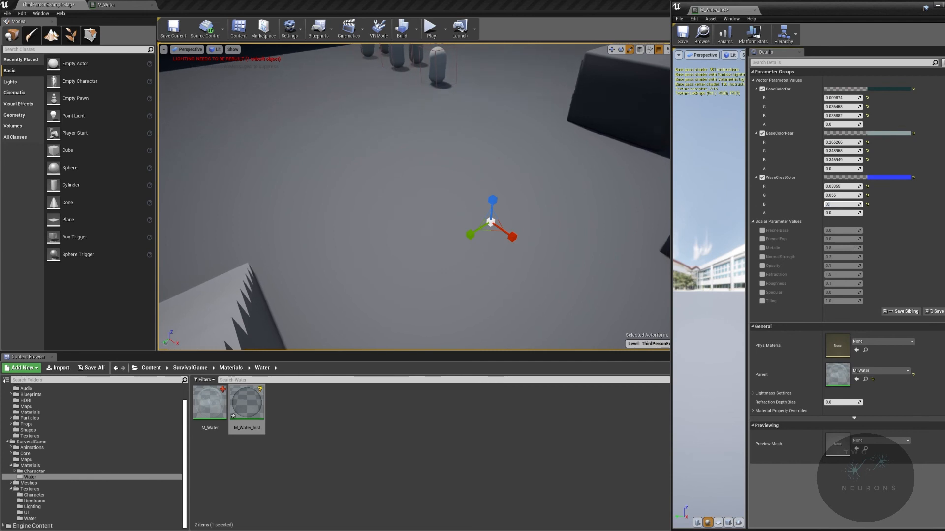
{"action": "type", "text": "4535"}
{"action": "key", "text": "Return"}
{"action": "left_click", "coordinate": [843, 213]}
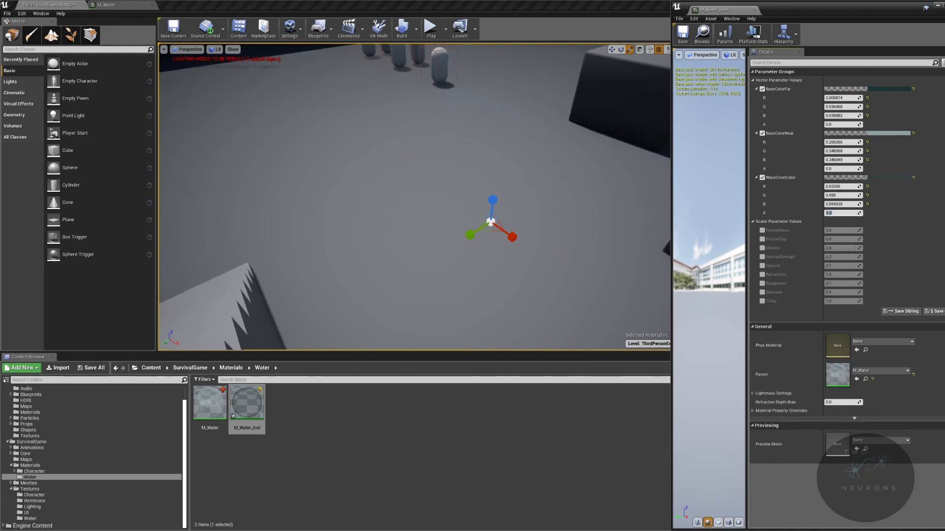
{"action": "type", "text": "1"}
{"action": "key", "text": "Return"}
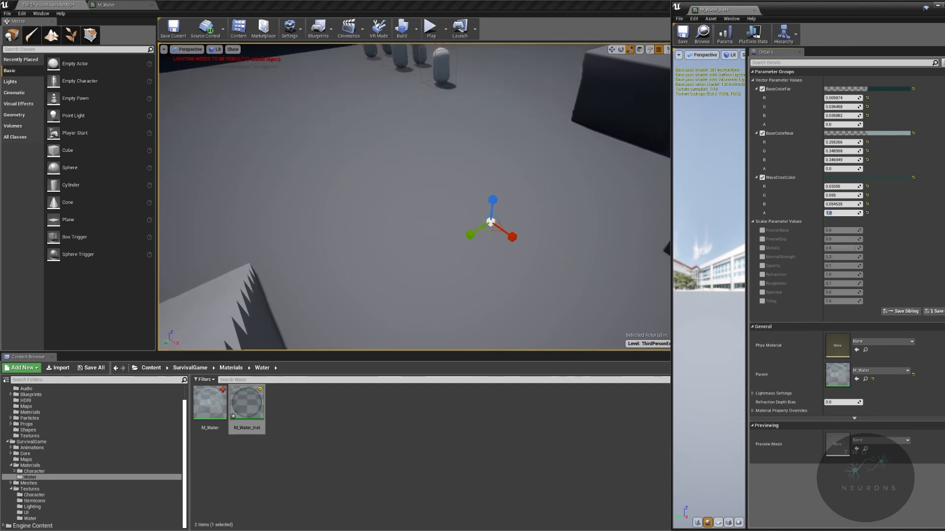
{"action": "right_click", "coordinate": [483, 139]}
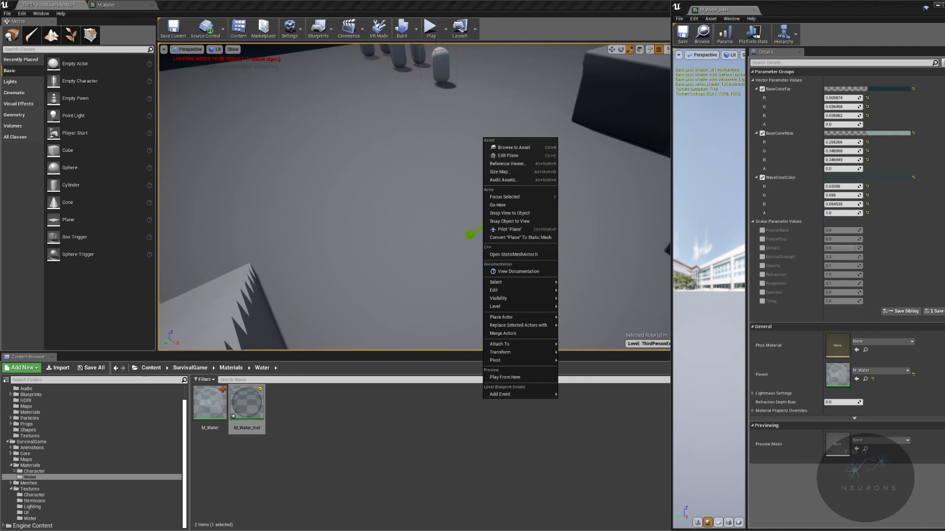
{"action": "key", "text": "Escape"}
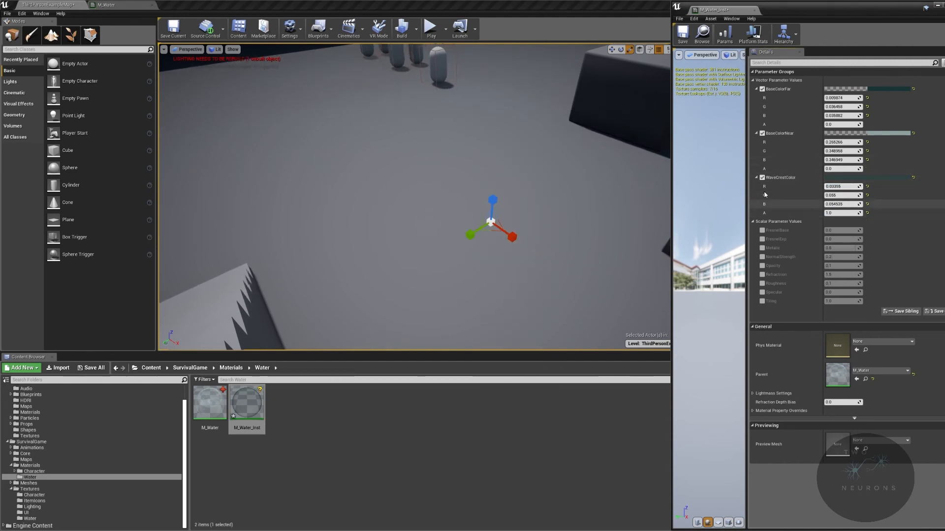
- Collapse the components of BaseColorFar, BaseColorNear and WaveCrestColor
{"action": "left_click", "coordinate": [756, 89]}
{"action": "left_click", "coordinate": [757, 98]}
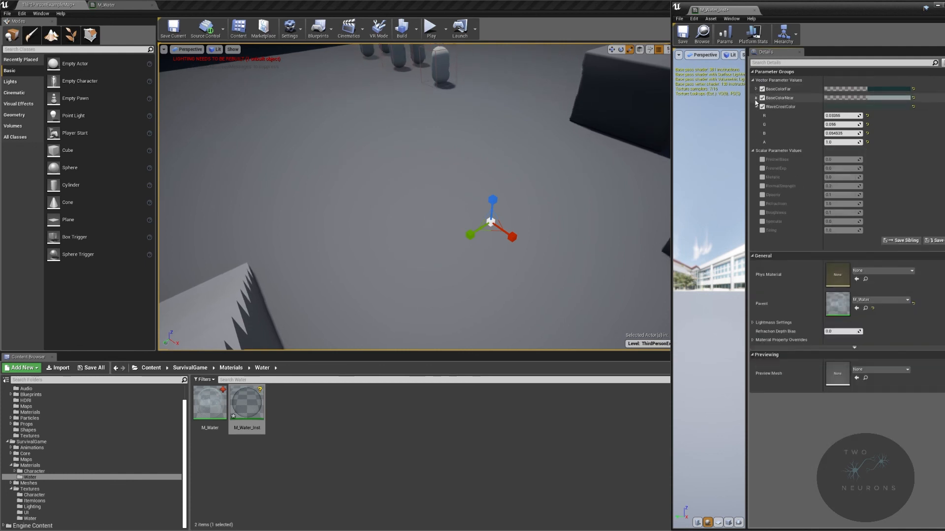
{"action": "left_click", "coordinate": [757, 106]}
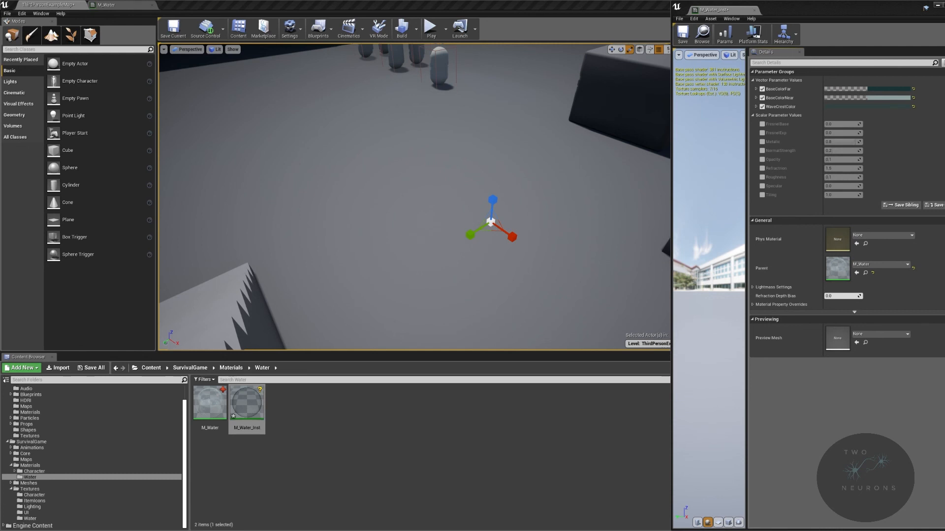
- Enable the Tiling override and set it to about 15.446
{"action": "left_click", "coordinate": [762, 196]}
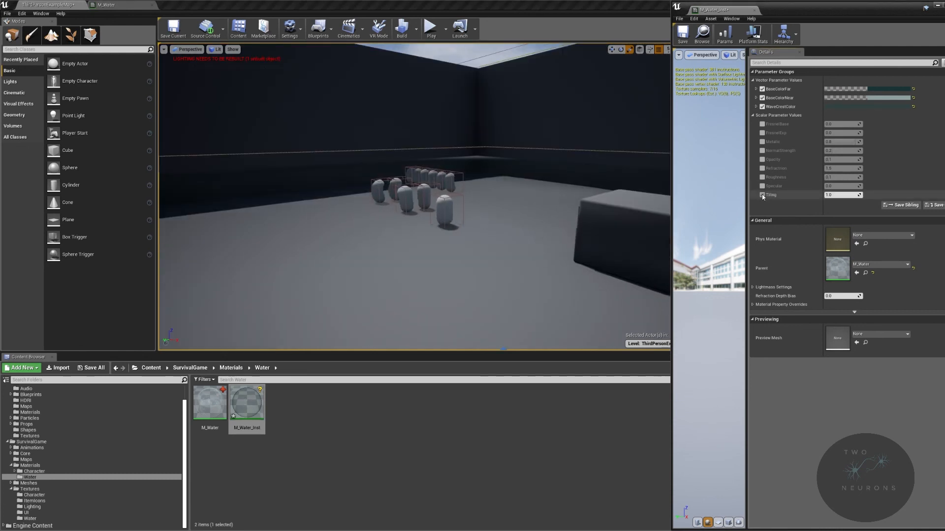
{"action": "left_click", "coordinate": [841, 195]}
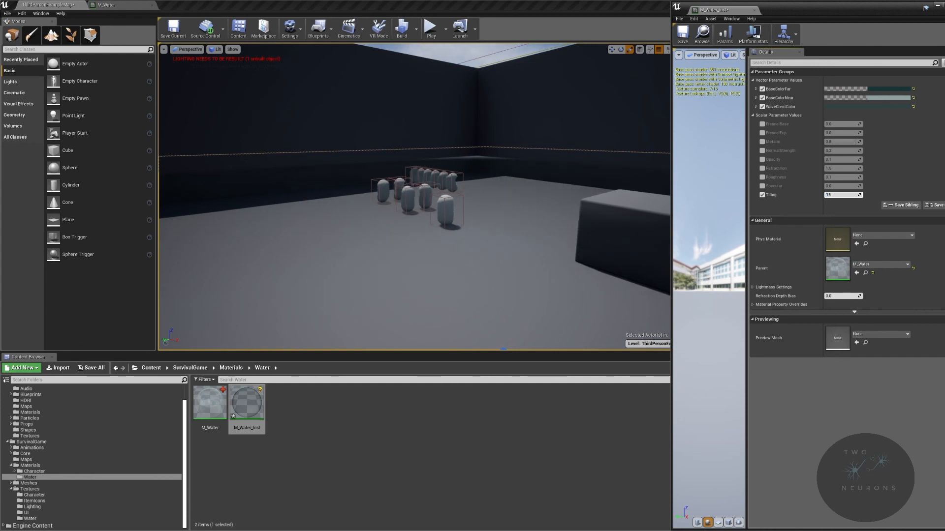
{"action": "key", "text": "Return"}
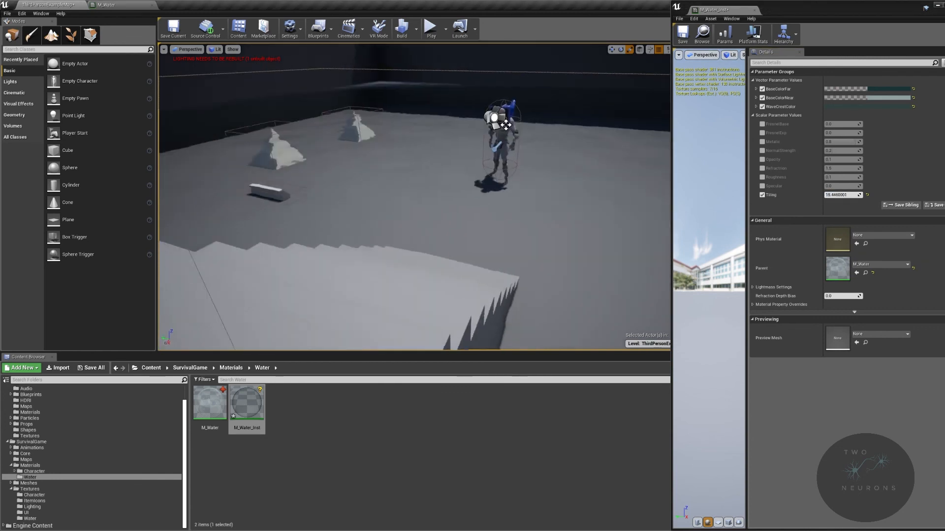
- Raise the selected water plane slightly along its vertical axis in the level
{"action": "right_click_drag", "start_coordinate": [391, 156], "coordinate": [390, 156]}
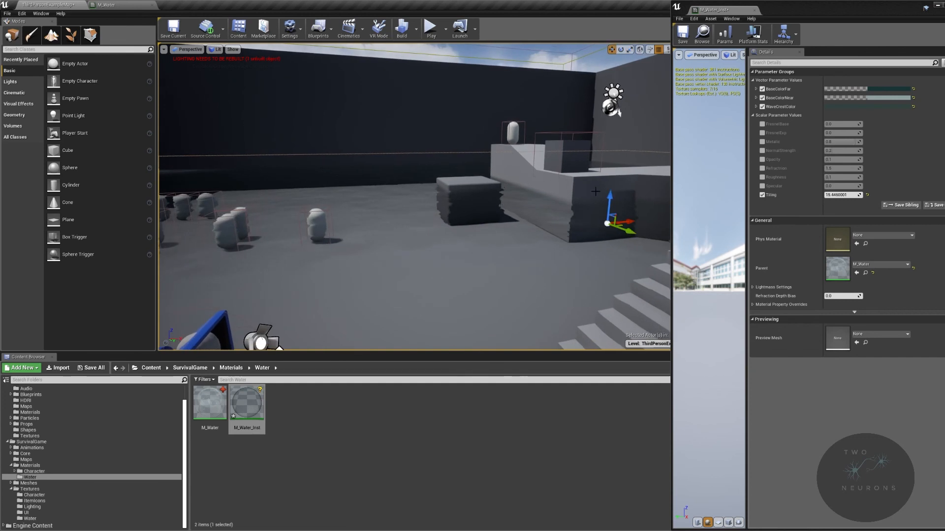
{"action": "left_click_drag", "start_coordinate": [611, 198], "coordinate": [616, 178]}
{"action": "right_click_drag", "start_coordinate": [490, 231], "coordinate": [489, 232]}
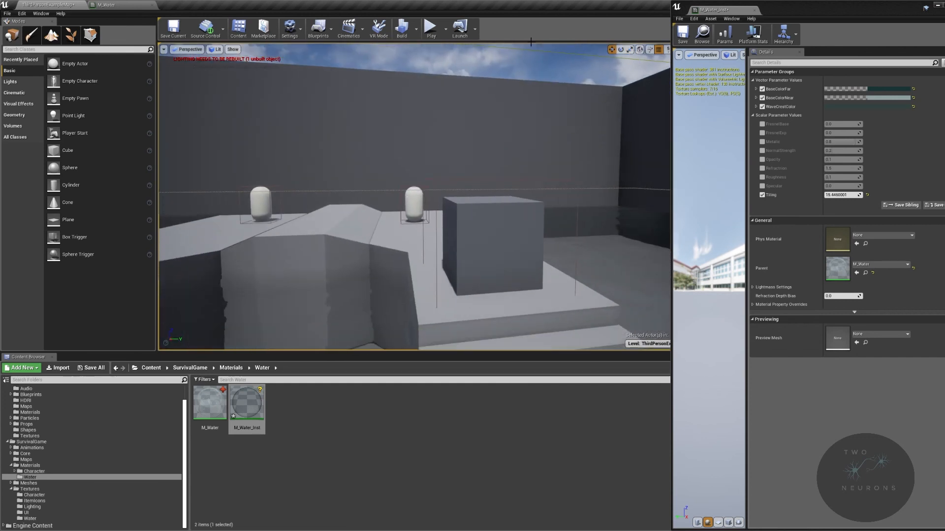
- Delete the box and capsule objects standing on the raised platform
{"action": "left_click", "coordinate": [490, 231]}
{"action": "key", "text": "Delete"}
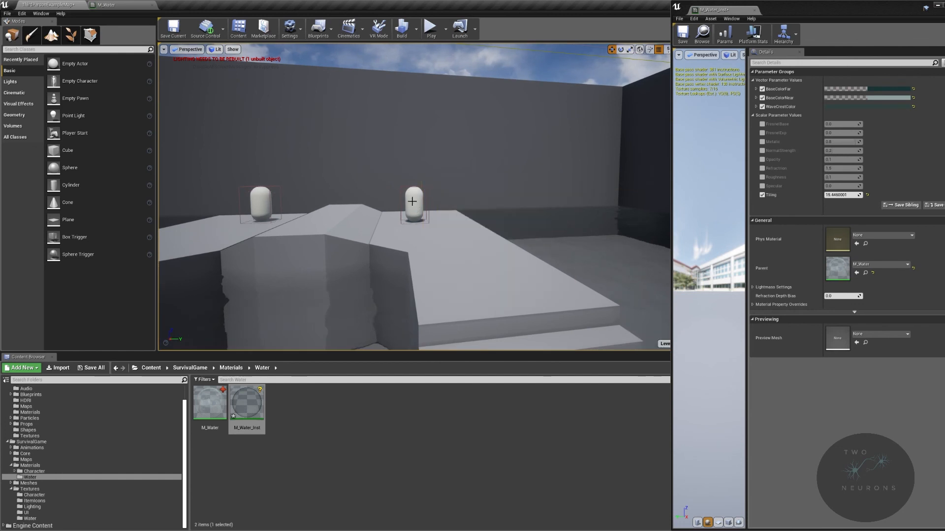
{"action": "right_click_drag", "start_coordinate": [263, 194], "coordinate": [397, 177]}
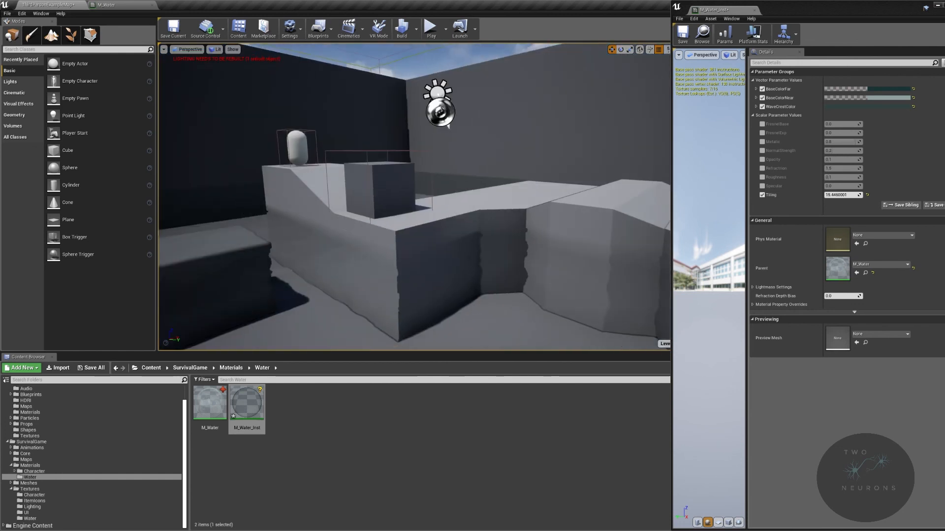
{"action": "left_click", "coordinate": [298, 148]}
{"action": "key", "text": "Delete"}
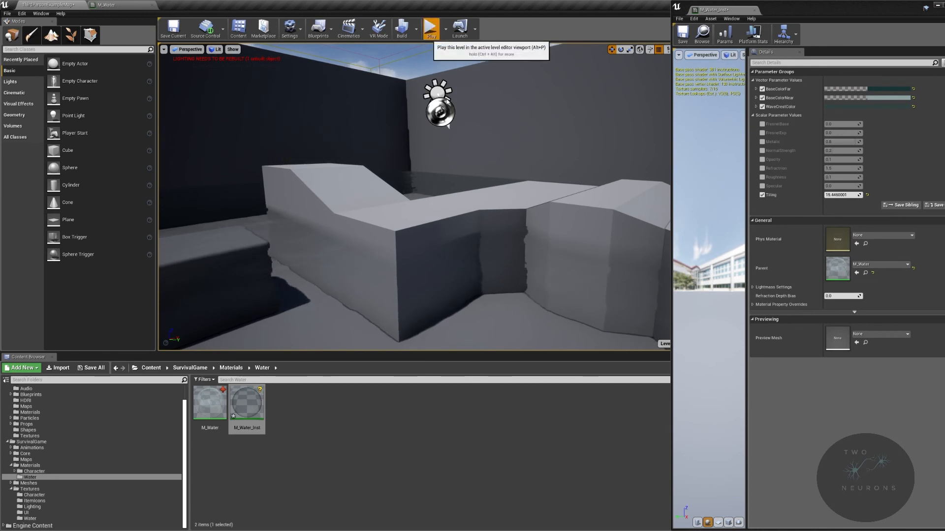
- Play the level, walk around to examine the water surface in game, and stop the session
{"action": "left_click", "coordinate": [431, 28]}
{"action": "key", "text": "w"}
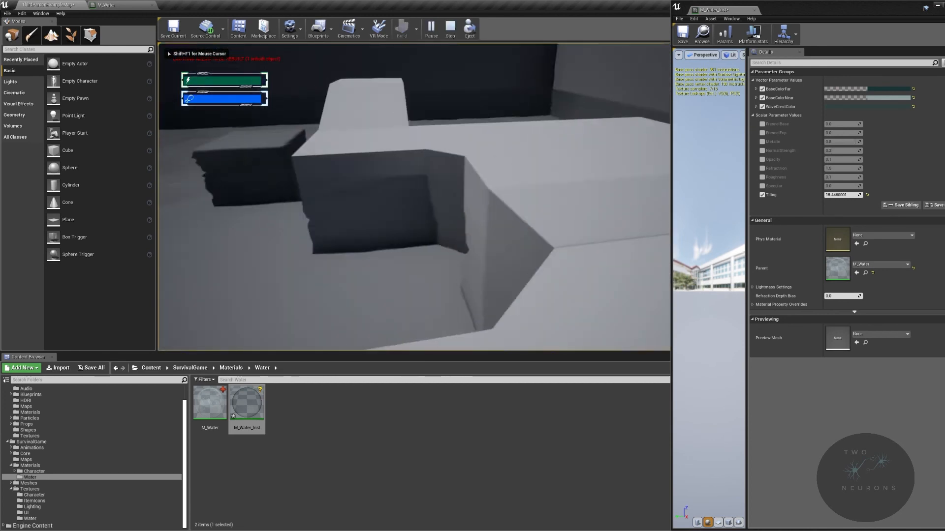
{"action": "key", "text": "w"}
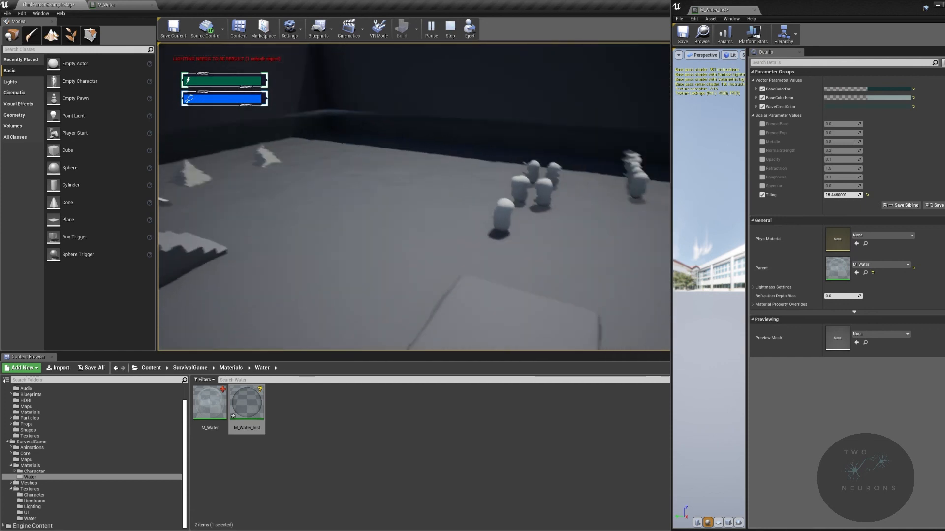
{"action": "key", "text": "Escape"}
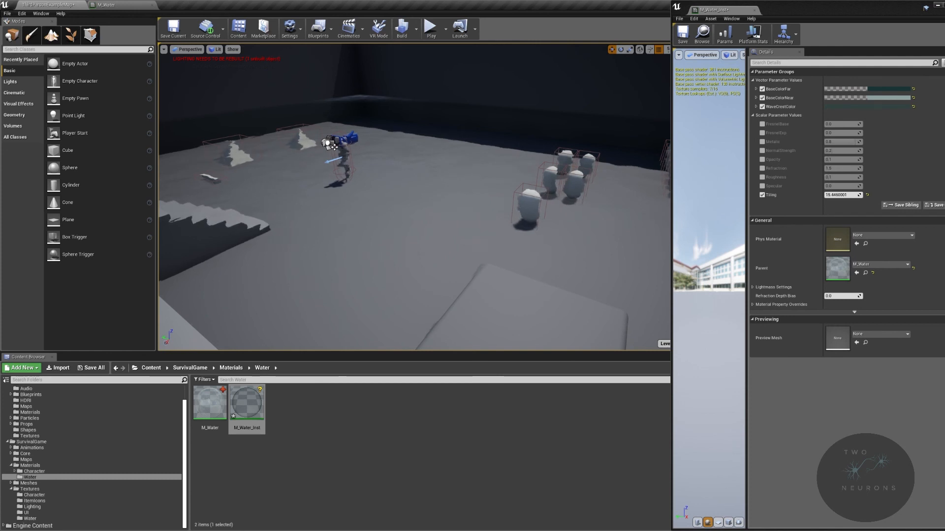
- Enable the FresnelBase override, try strongly negative values and reset it to 0.0
{"action": "left_click", "coordinate": [762, 124]}
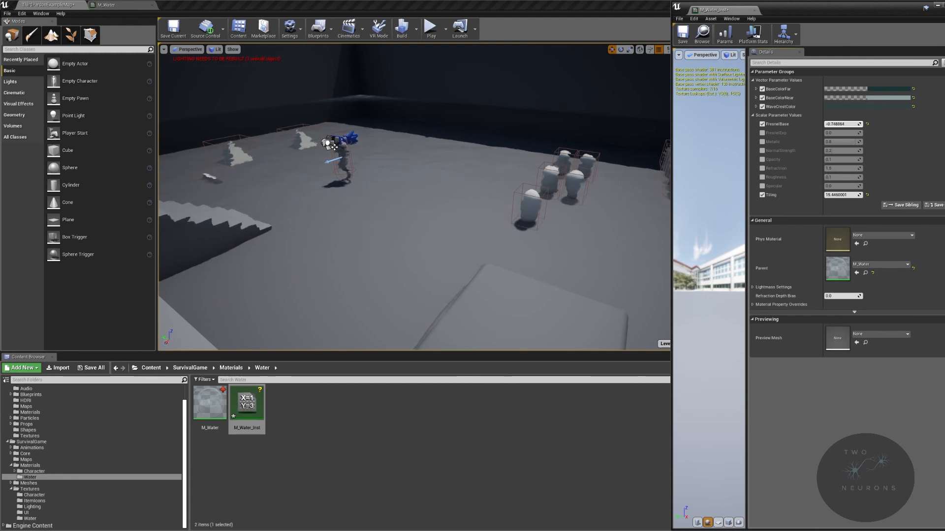
{"action": "left_click_drag", "start_coordinate": [843, 124], "coordinate": [791, 126]}
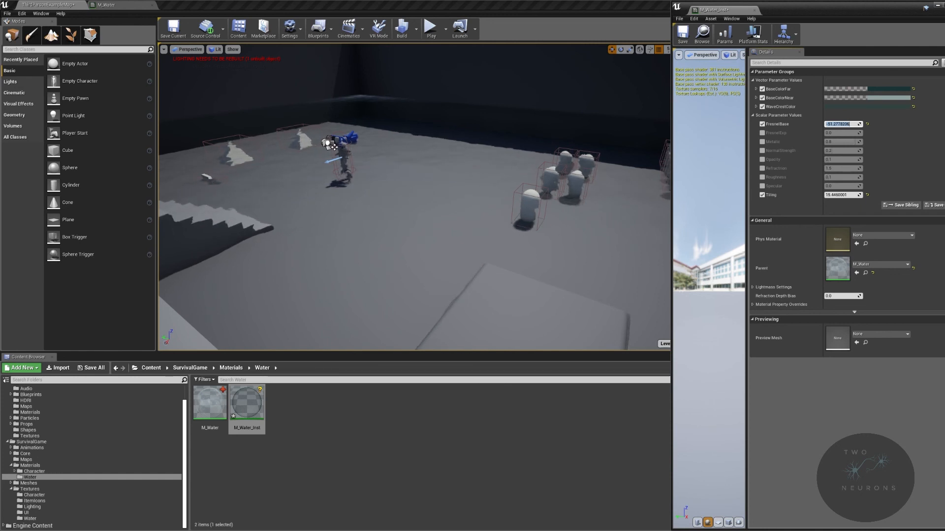
{"action": "key", "text": "Return"}
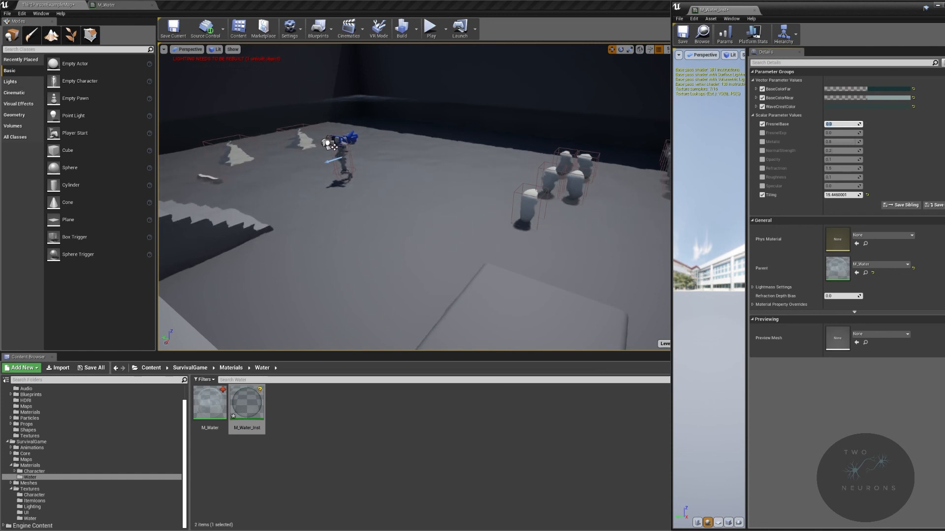
- Enable the FresnelExp override, try other values and set it to 0.783
{"action": "left_click", "coordinate": [762, 133]}
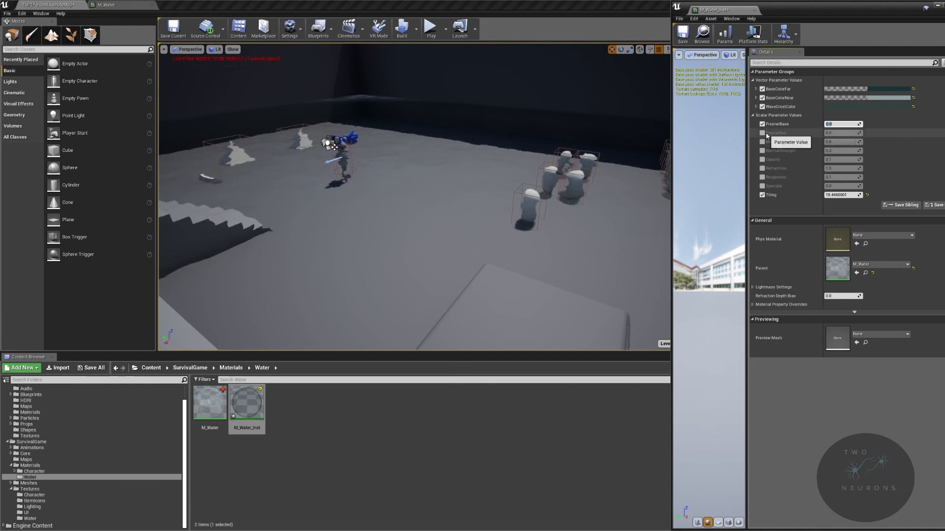
{"action": "left_click_drag", "start_coordinate": [827, 133], "coordinate": [876, 133]}
{"action": "left_click", "coordinate": [841, 133]}
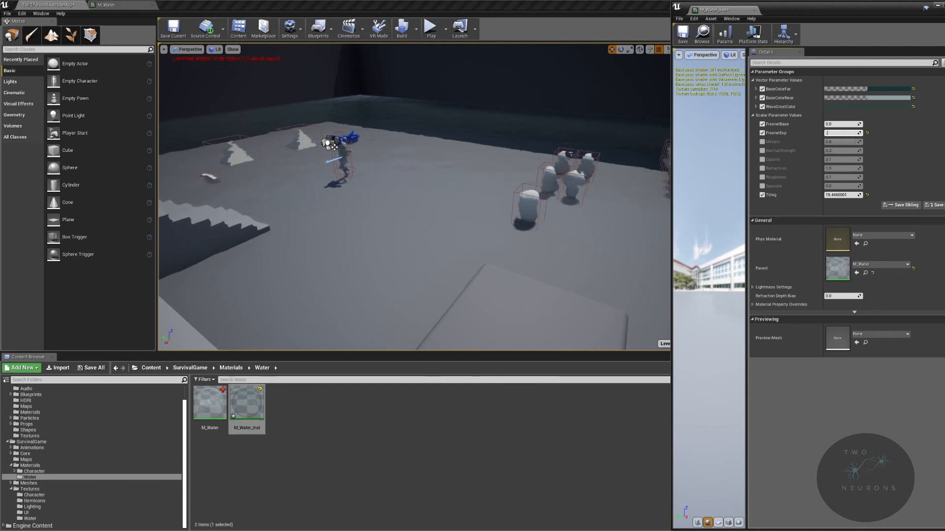
{"action": "type", "text": ".783"}
{"action": "key", "text": "Return"}
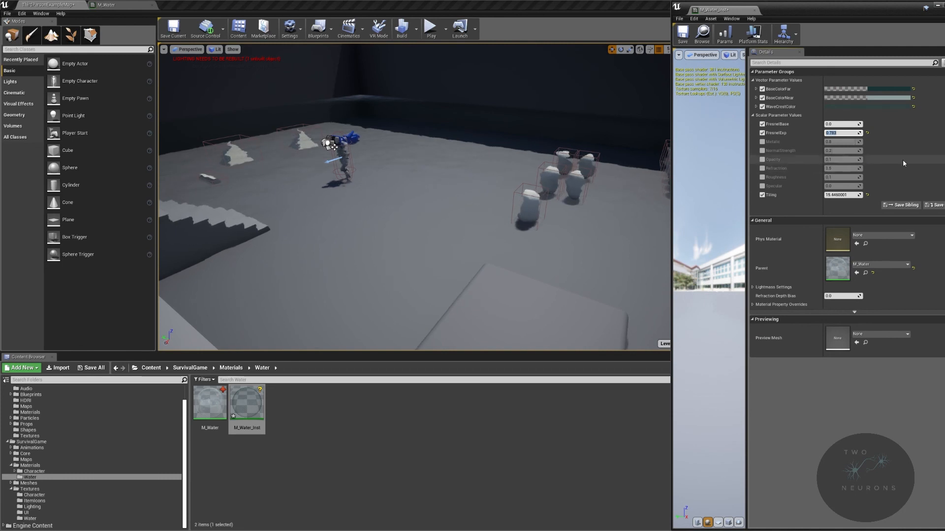
- Enable the Metallic and Opacity overrides, setting Metallic to 0.4 and Opacity first to 0.5 and finally to 0.73
{"action": "left_click", "coordinate": [761, 142]}
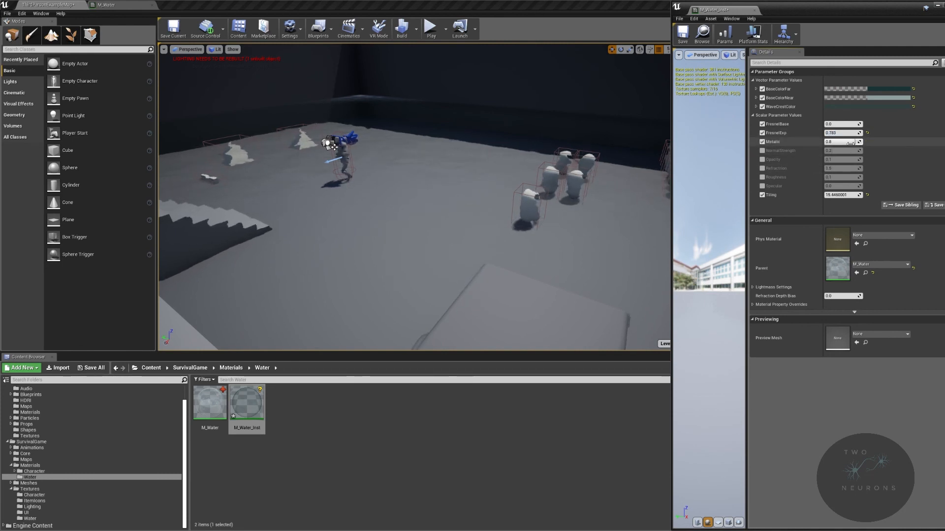
{"action": "key", "text": "Return"}
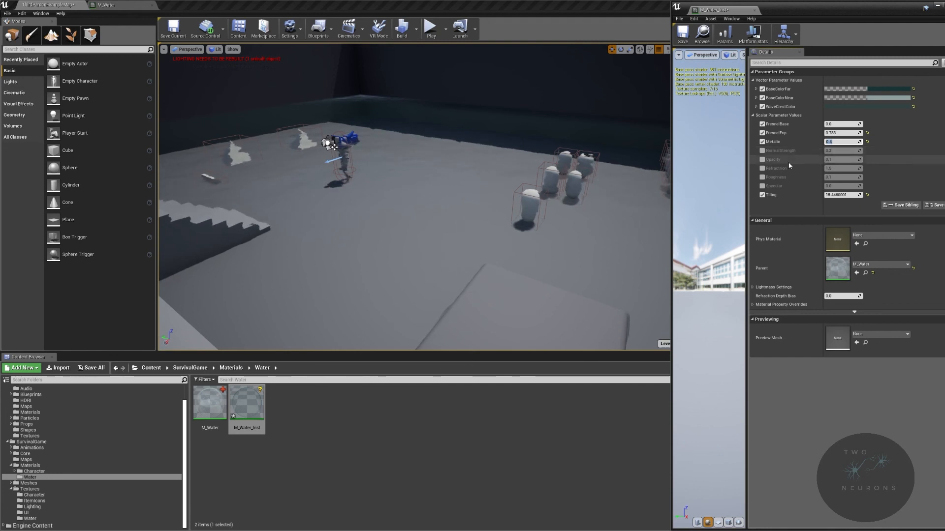
{"action": "left_click", "coordinate": [762, 160]}
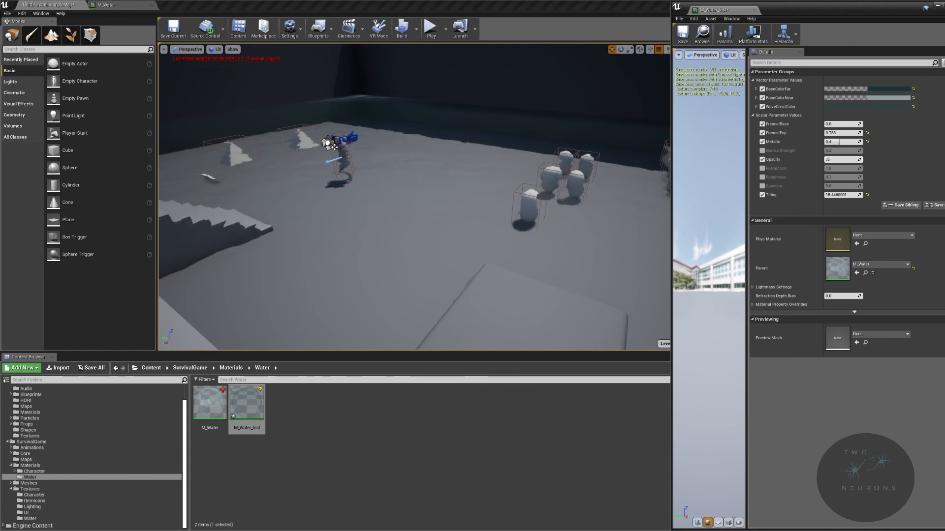
{"action": "type", "text": ".5"}
{"action": "key", "text": "Return"}
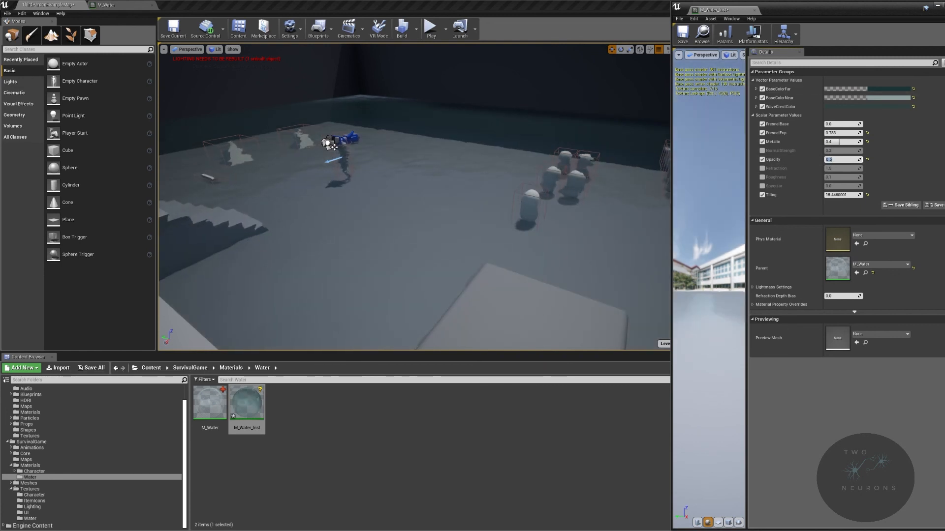
{"action": "type", "text": ".73"}
{"action": "key", "text": "Return"}
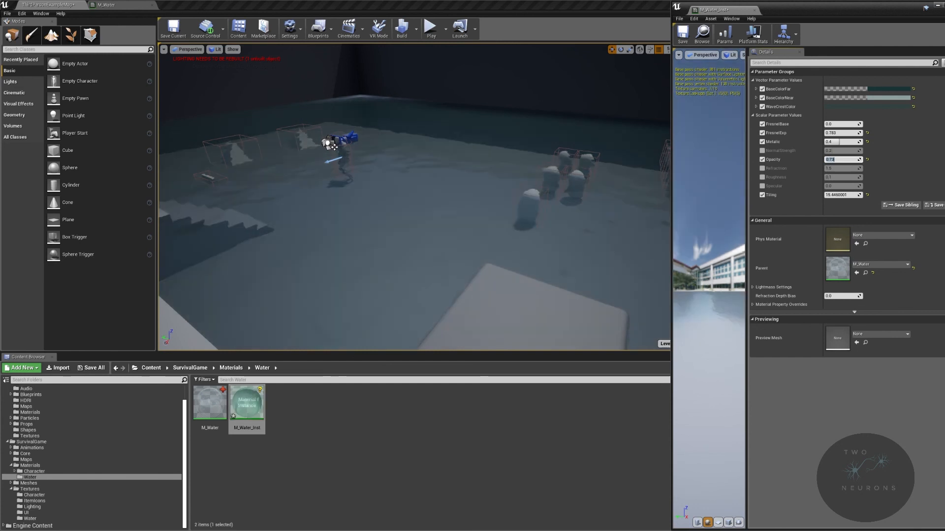
{"action": "mouse_move", "coordinate": [371, 154]}
{"action": "right_mouse_down"}
{"action": "mouse_move", "coordinate": [371, 138]}
{"action": "mouse_move", "coordinate": [371, 154]}
{"action": "right_mouse_up"}
{"action": "right_click_drag", "start_coordinate": [563, 250], "coordinate": [506, 280]}
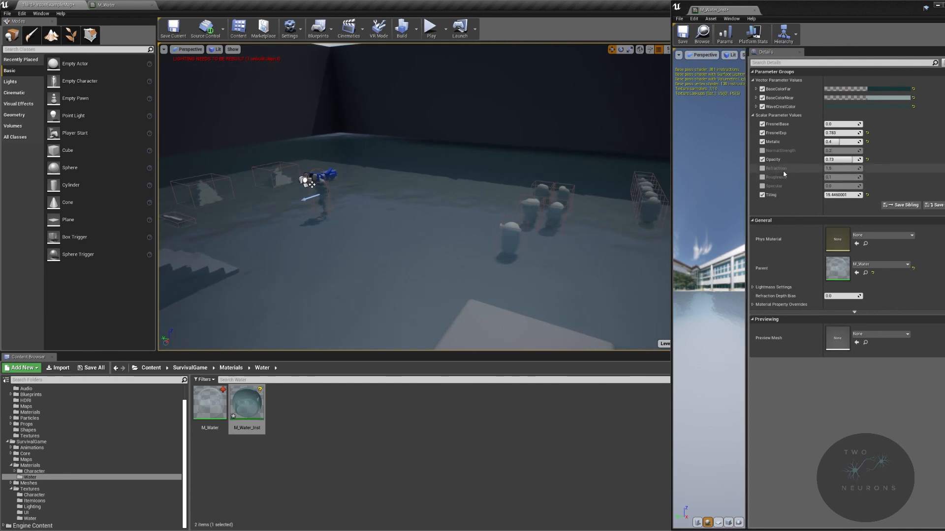
- Enable the Refraction override, try a strongly positive value and set it to -2.0
{"action": "left_click", "coordinate": [762, 168]}
{"action": "left_click_drag", "start_coordinate": [839, 169], "coordinate": [858, 169]}
{"action": "left_click", "coordinate": [838, 168]}
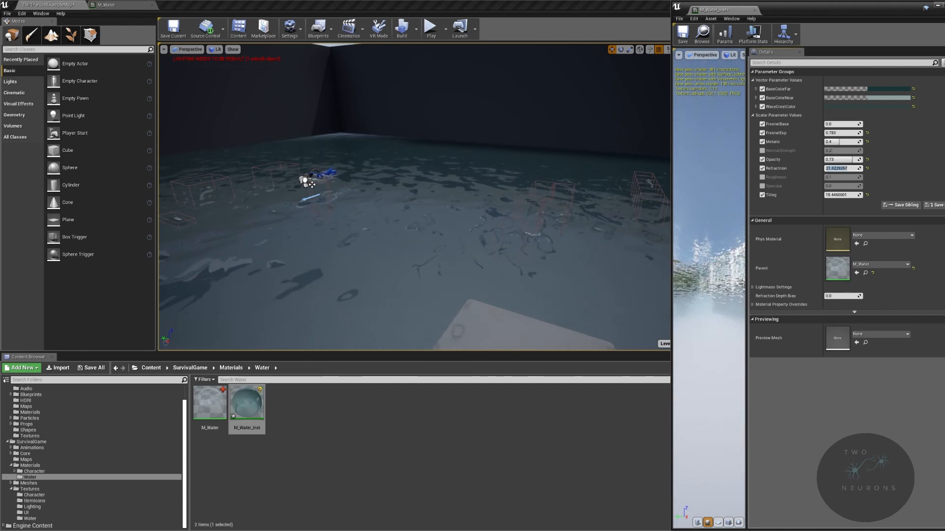
{"action": "type", "text": "-2"}
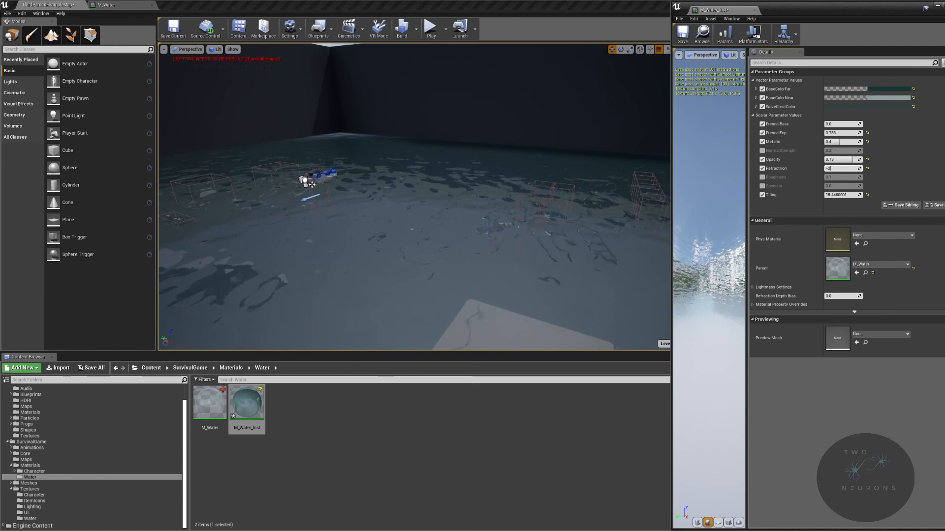
{"action": "key", "text": "Return"}
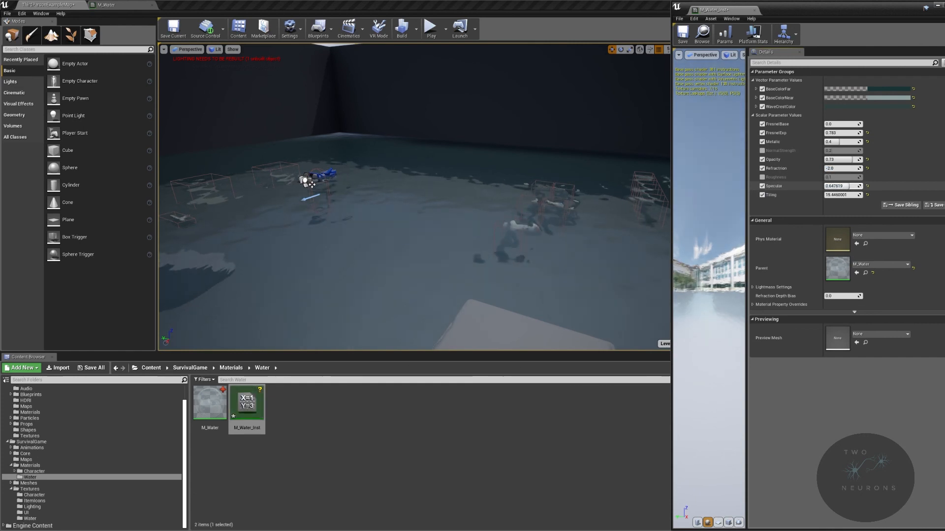
- Enable the Specular override, try values up to 1.0 and set it to 0.42
{"action": "left_click", "coordinate": [762, 186]}
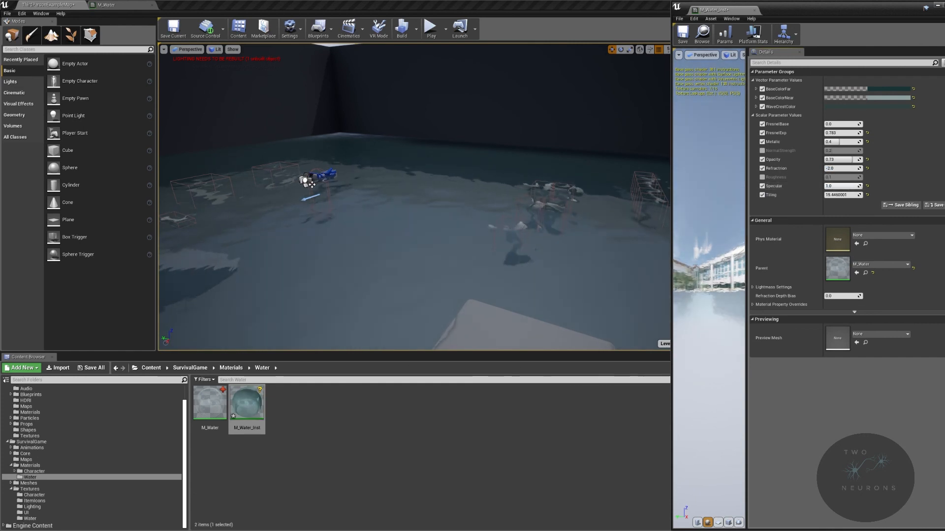
{"action": "left_click_drag", "start_coordinate": [843, 186], "coordinate": [839, 186]}
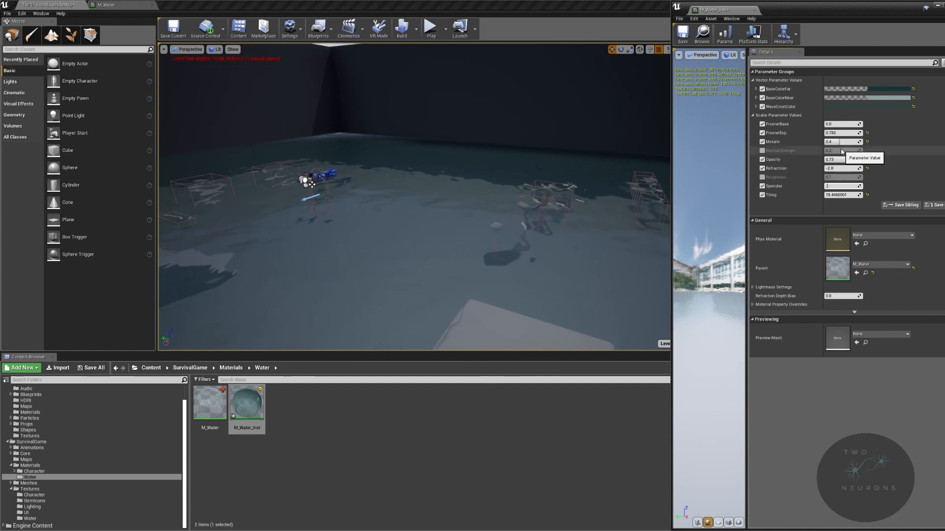
{"action": "type", "text": ".4"}
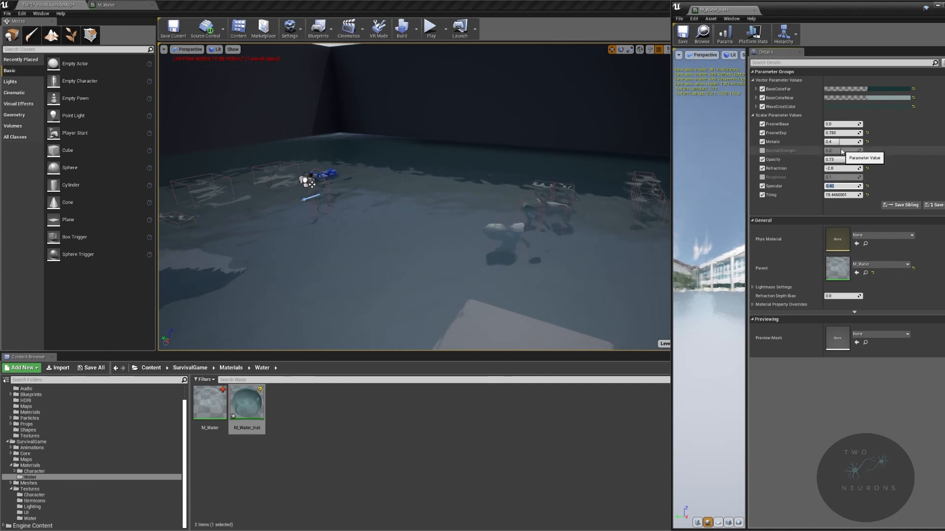
{"action": "type", "text": "2"}
{"action": "key", "text": "Return"}
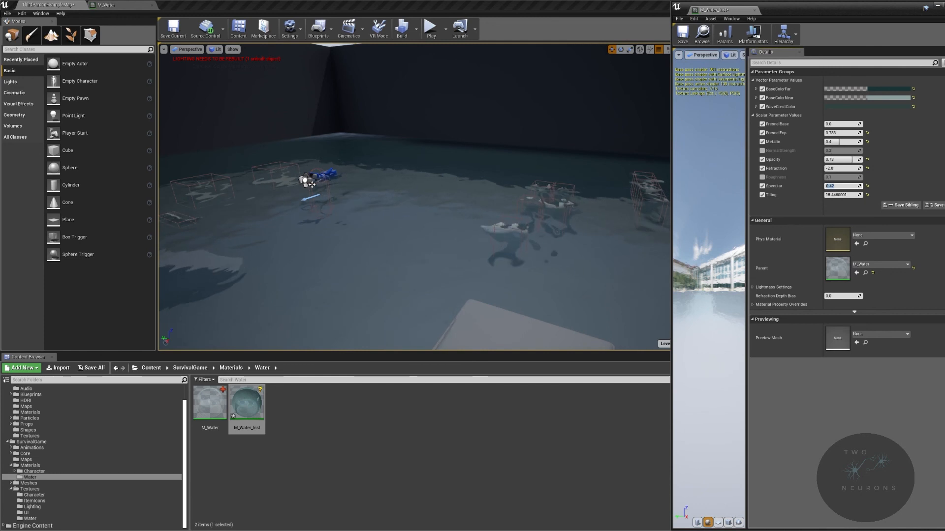
- Close the material instance editor and save the current level
{"action": "right_click_drag", "start_coordinate": [413, 197], "coordinate": [343, 203]}
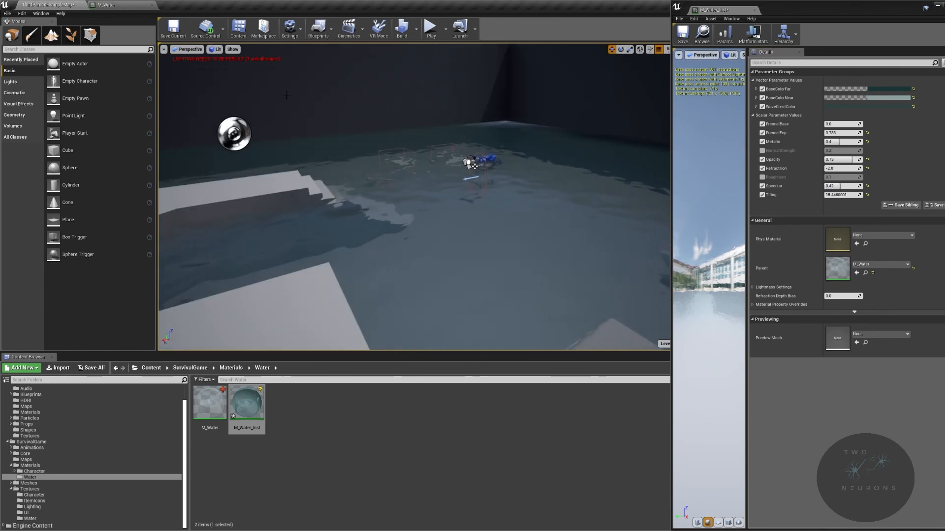
{"action": "left_click_drag", "start_coordinate": [875, 10], "coordinate": [722, 53]}
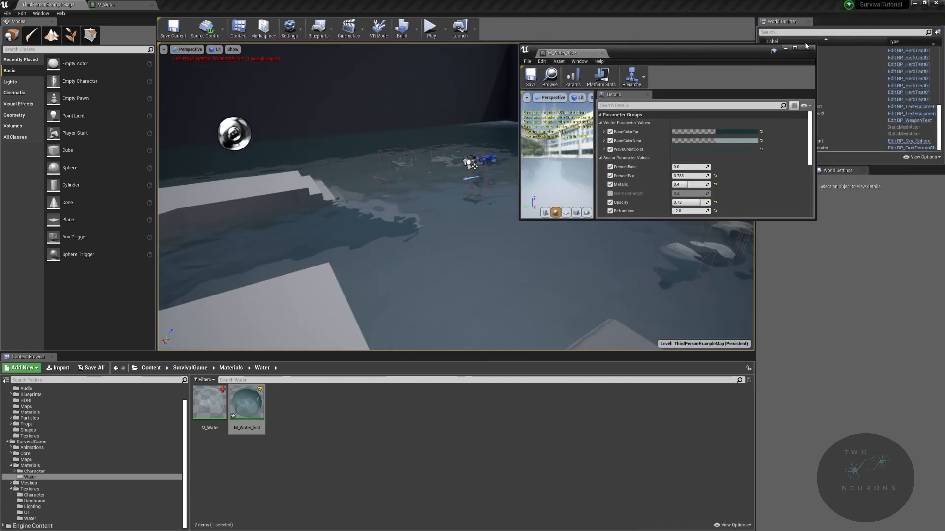
{"action": "left_click", "coordinate": [811, 48]}
{"action": "left_click", "coordinate": [170, 30]}
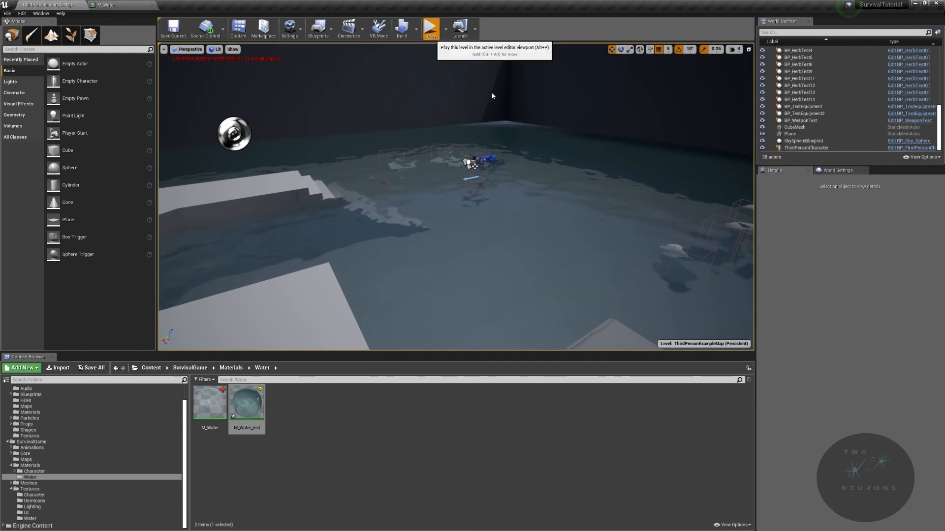
- Play the level full screen, walk around to examine the water from above and below the surface, and stop the session
{"action": "left_click", "coordinate": [431, 28]}
{"action": "key", "text": "F11"}
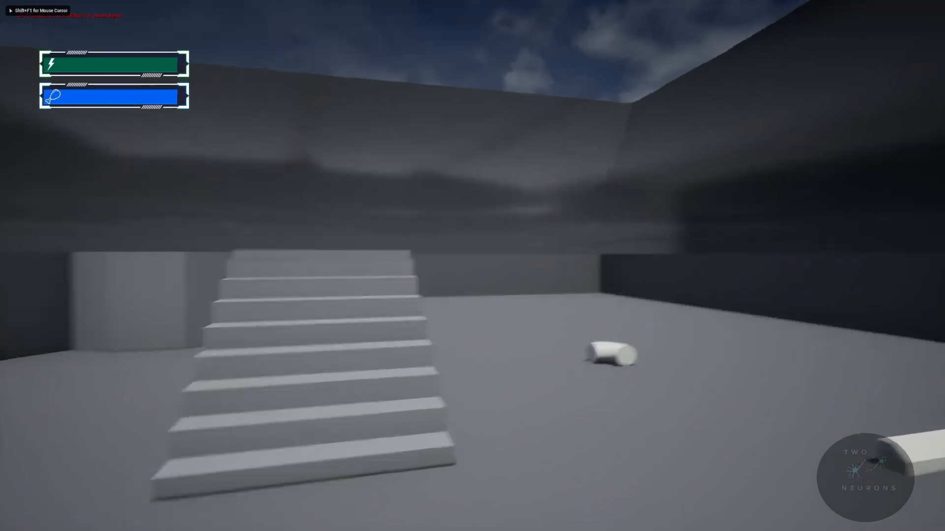
{"action": "key", "text": "w"}
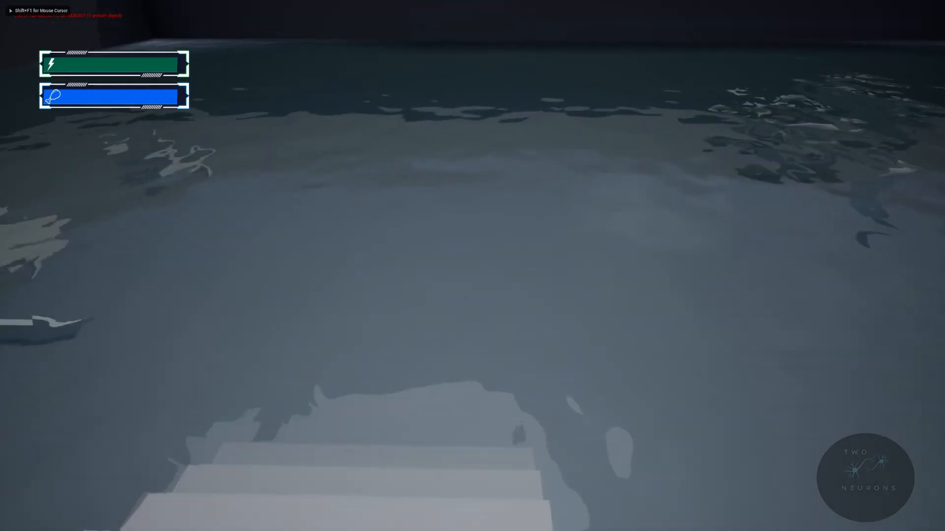
{"action": "key", "text": "w"}
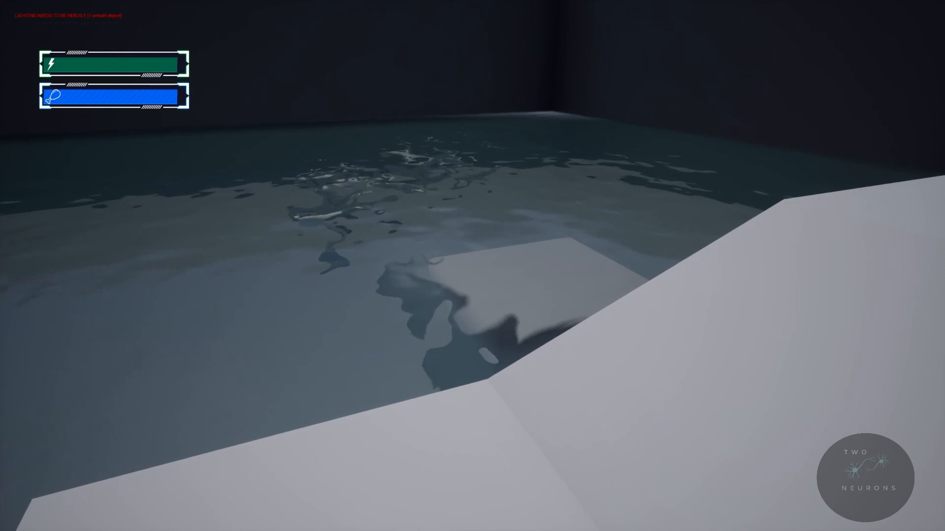
{"action": "key", "text": "w"}
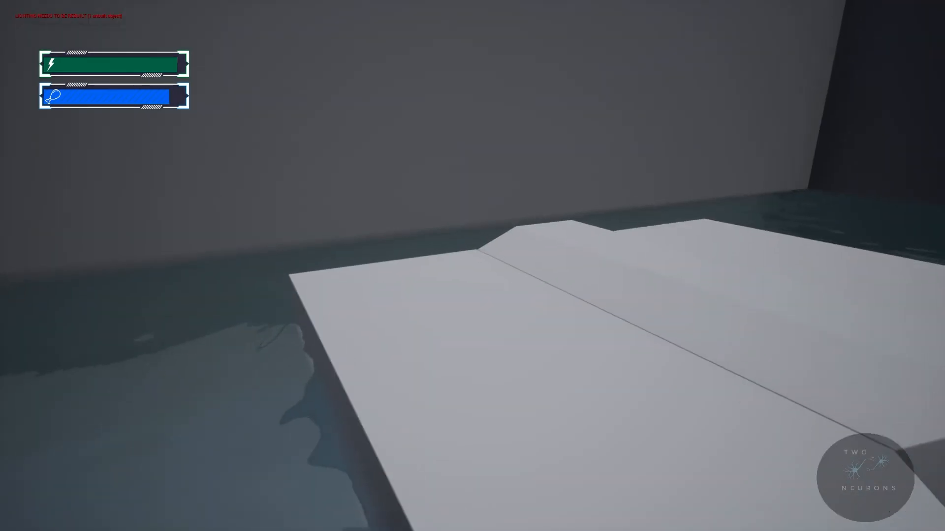
{"action": "key", "text": "w"}
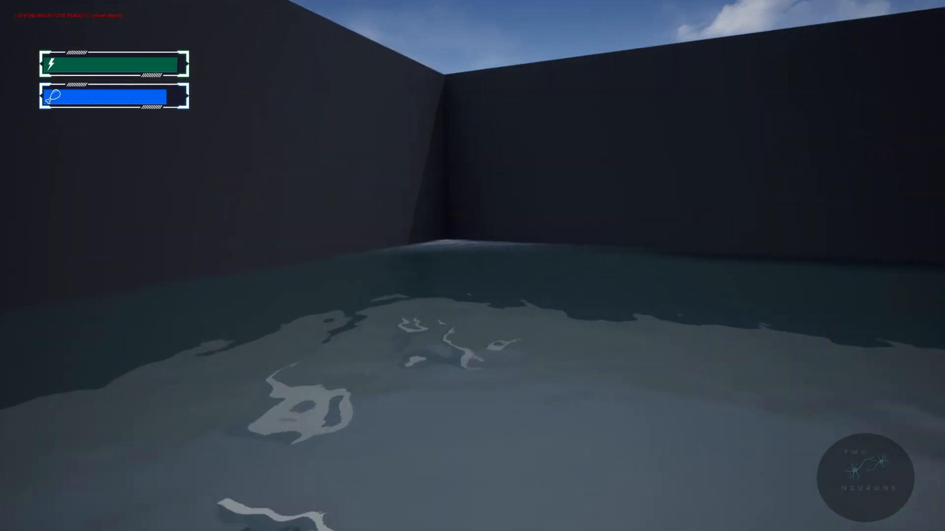
{"action": "key", "text": "w"}
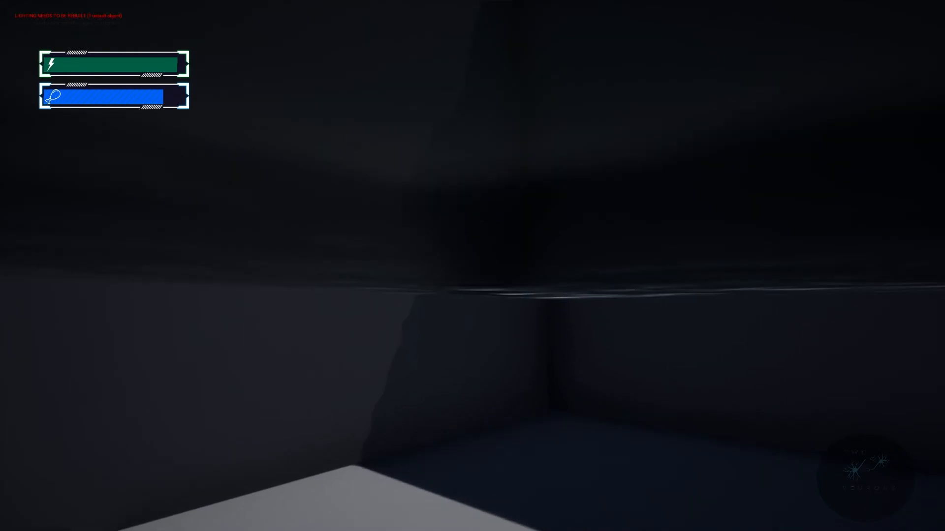
{"action": "key", "text": "w"}
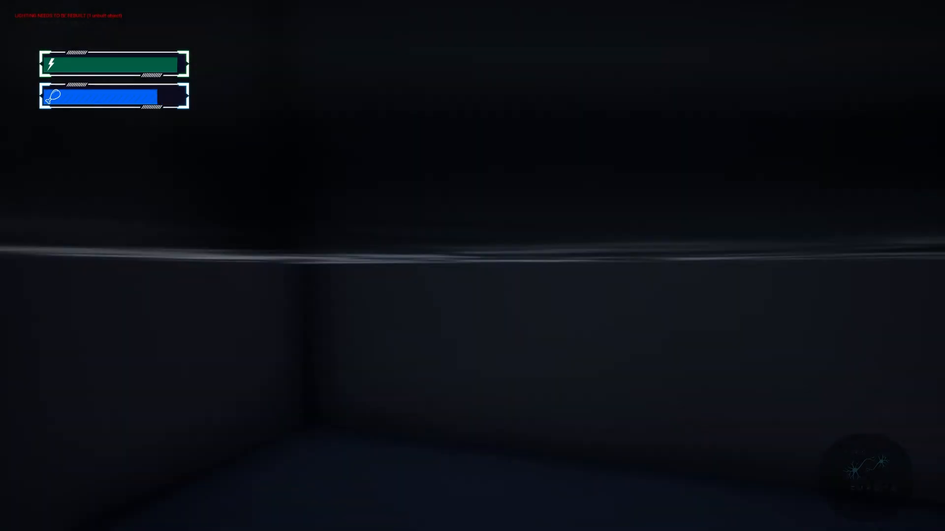
{"action": "key", "text": "Escape"}
- Fly around the level in the full-screen viewport to examine the water's edges, refraction and distant color from several angles
{"action": "right_click_drag", "start_coordinate": [472, 266], "coordinate": [729, 330]}
{"action": "key", "text": "w"}
{"action": "right_click_drag", "start_coordinate": [472, 345], "coordinate": [472, 356]}
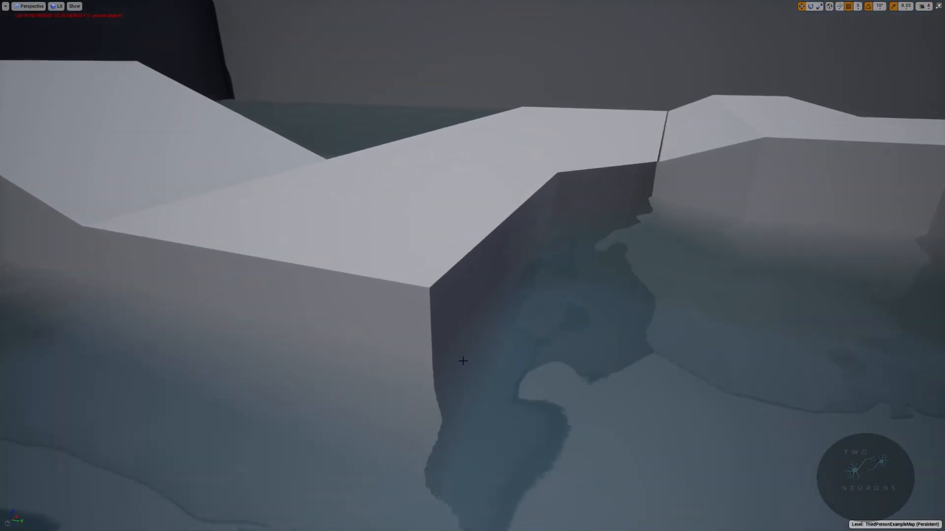
{"action": "right_click_drag", "start_coordinate": [530, 244], "coordinate": [497, 251]}
{"action": "key", "text": "w"}
{"action": "key", "text": "s"}
{"action": "key", "text": "w"}
{"action": "key", "text": "w"}
{"action": "key", "text": "s"}
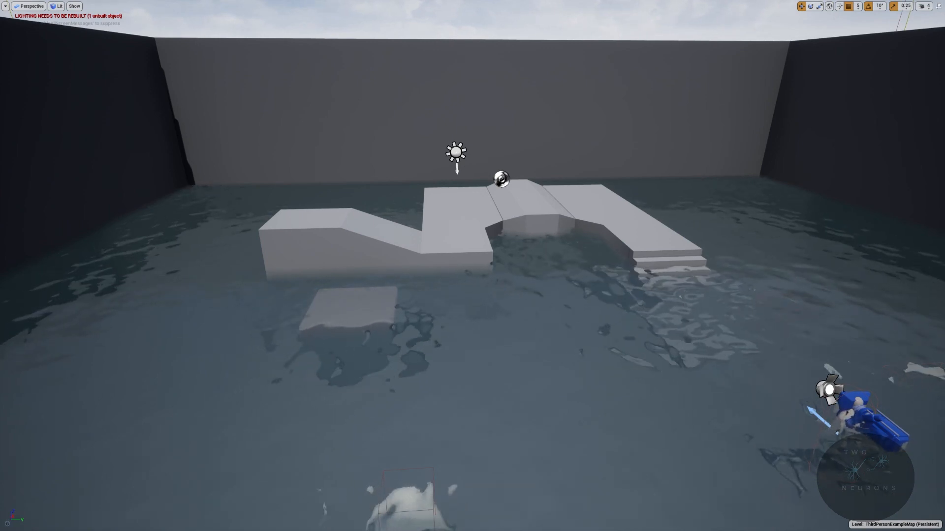
{"action": "right_click_drag", "start_coordinate": [497, 251], "coordinate": [661, 369]}
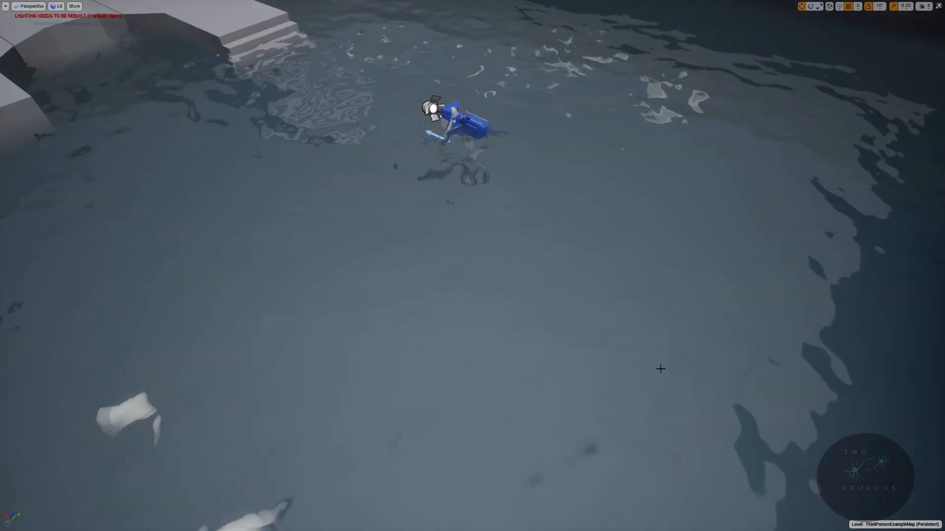
{"action": "right_click_drag", "start_coordinate": [659, 331], "coordinate": [723, 223]}
{"action": "key", "text": "w"}
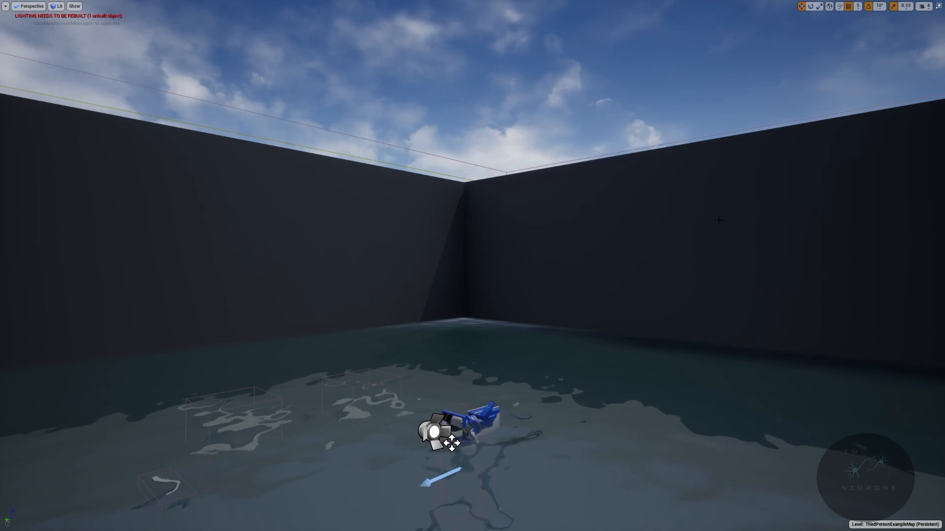